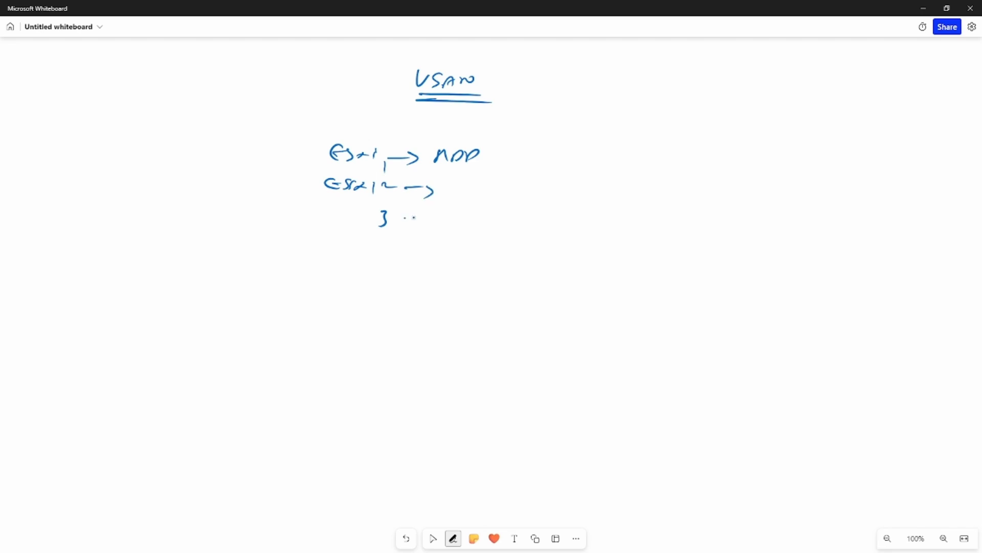
# Label the hosts' disks and bracket them together to '1 single storage'.
pyautogui.moveTo(457, 225)
pyautogui.mouseDown()
pyautogui.moveTo(503, 208)
pyautogui.moveTo(453, 228)
pyautogui.mouseUp()
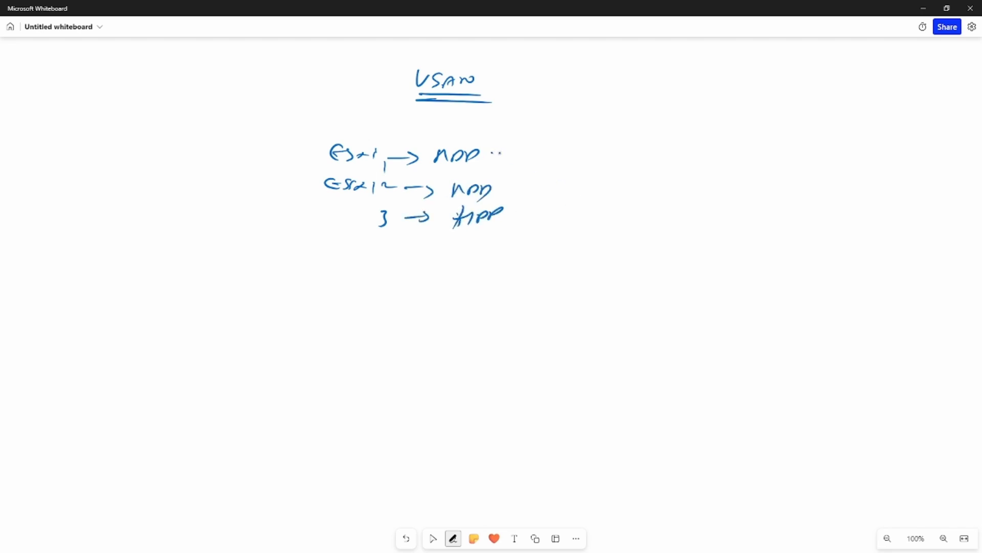
pyautogui.moveTo(493, 152); pyautogui.dragTo(496, 214)
pyautogui.click(433, 538)
pyautogui.click(453, 538)
pyautogui.moveTo(561, 177); pyautogui.dragTo(561, 195)
pyautogui.moveTo(558, 195)
pyautogui.mouseDown()
pyautogui.moveTo(626, 179)
pyautogui.moveTo(618, 198)
pyautogui.mouseUp()
pyautogui.moveTo(635, 171)
pyautogui.mouseDown()
pyautogui.moveTo(633, 188)
pyautogui.moveTo(649, 181)
pyautogui.mouseUp()
pyautogui.moveTo(666, 177)
pyautogui.mouseDown()
pyautogui.moveTo(716, 181)
pyautogui.moveTo(711, 196)
pyautogui.mouseUp()
pyautogui.moveTo(722, 186); pyautogui.dragTo(737, 183)
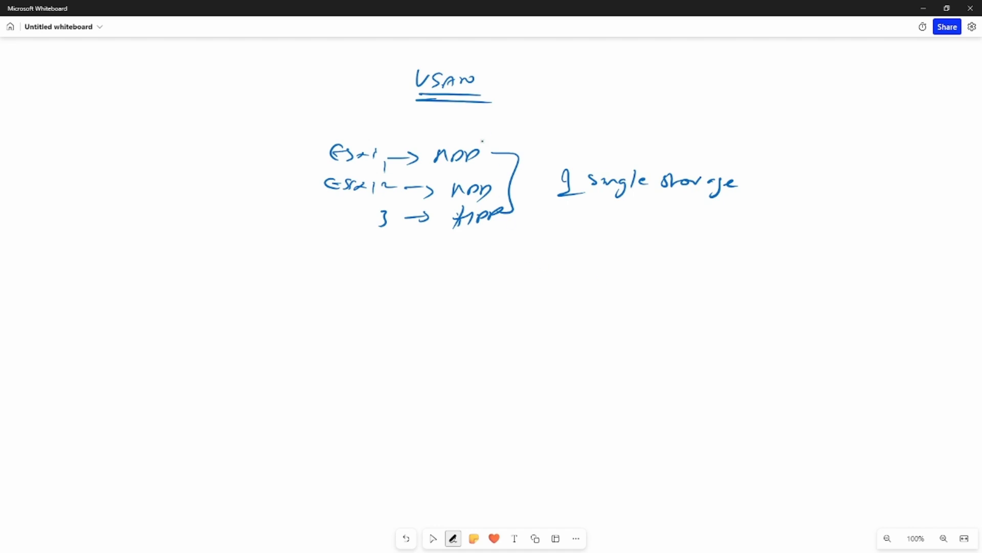
# Add a size label above the first disk, then write '950 GB' underlined with an arrow after it.
pyautogui.moveTo(477, 146); pyautogui.dragTo(511, 136)
pyautogui.moveTo(525, 125)
pyautogui.mouseDown()
pyautogui.moveTo(521, 134)
pyautogui.moveTo(527, 127)
pyautogui.mouseUp()
pyautogui.moveTo(546, 121)
pyautogui.mouseDown()
pyautogui.moveTo(524, 196)
pyautogui.moveTo(538, 201)
pyautogui.mouseUp()
pyautogui.moveTo(472, 252); pyautogui.dragTo(469, 261)
pyautogui.moveTo(480, 261)
pyautogui.mouseDown()
pyautogui.moveTo(488, 253)
pyautogui.moveTo(480, 267)
pyautogui.moveTo(494, 263)
pyautogui.mouseUp()
pyautogui.moveTo(526, 252); pyautogui.dragTo(529, 265)
pyautogui.moveTo(516, 275); pyautogui.dragTo(502, 282)
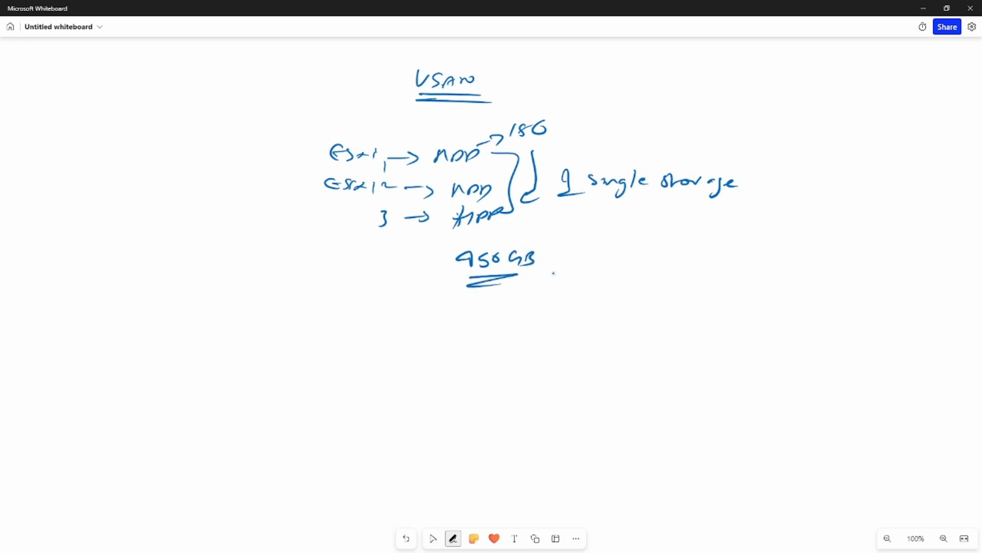
pyautogui.moveTo(556, 257); pyautogui.dragTo(643, 268)
# Write 'RAID 1, 5, 10' after the arrow and underline each RAID level.
pyautogui.moveTo(656, 259)
pyautogui.mouseDown()
pyautogui.moveTo(648, 266)
pyautogui.moveTo(679, 260)
pyautogui.mouseUp()
pyautogui.moveTo(689, 264)
pyautogui.mouseDown()
pyautogui.moveTo(681, 280)
pyautogui.moveTo(698, 271)
pyautogui.mouseUp()
pyautogui.moveTo(705, 267); pyautogui.dragTo(716, 262)
pyautogui.moveTo(721, 251); pyautogui.dragTo(735, 249)
pyautogui.moveTo(742, 259)
pyautogui.mouseDown()
pyautogui.moveTo(733, 271)
pyautogui.moveTo(749, 266)
pyautogui.mouseUp()
pyautogui.moveTo(763, 252); pyautogui.dragTo(763, 251)
pyautogui.click(433, 538)
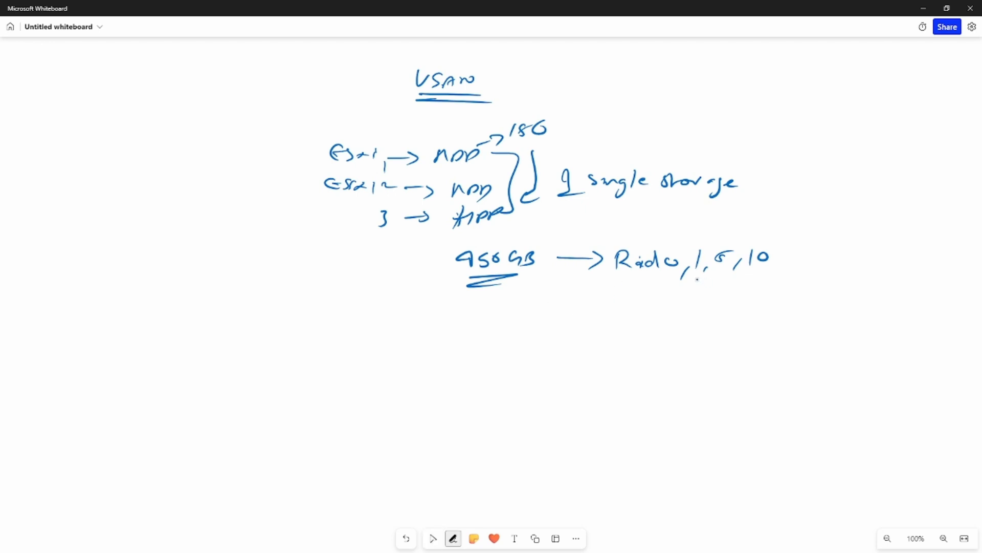
pyautogui.moveTo(697, 276); pyautogui.dragTo(735, 277)
pyautogui.moveTo(753, 281); pyautogui.dragTo(763, 281)
# Erase the 'RAID 1, 5, 10' note with the eraser, then tick the first disk with the blue pen.
pyautogui.click(453, 538)
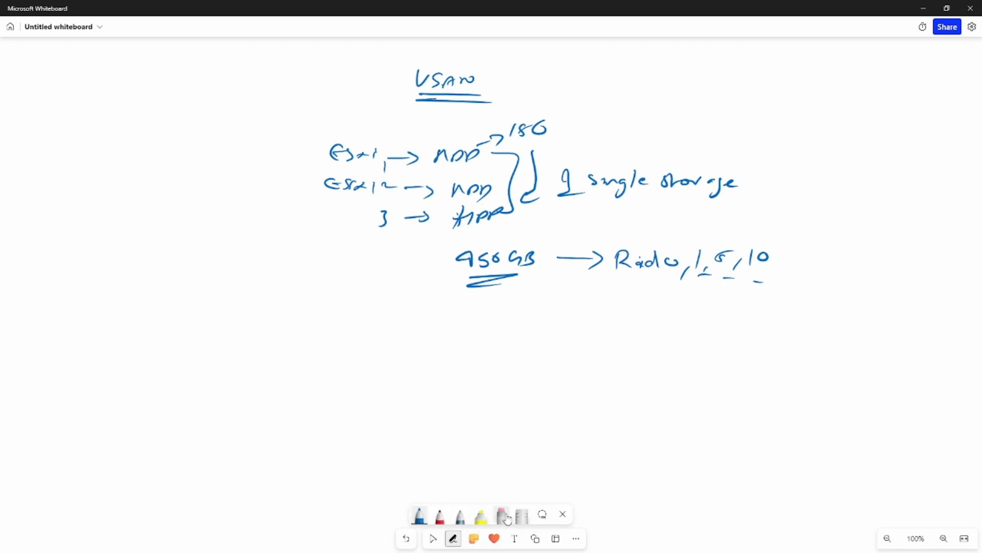
pyautogui.click(501, 517)
pyautogui.moveTo(728, 338)
pyautogui.mouseDown()
pyautogui.moveTo(653, 259)
pyautogui.moveTo(632, 259)
pyautogui.moveTo(731, 266)
pyautogui.moveTo(722, 248)
pyautogui.moveTo(751, 261)
pyautogui.mouseUp()
pyautogui.click(420, 518)
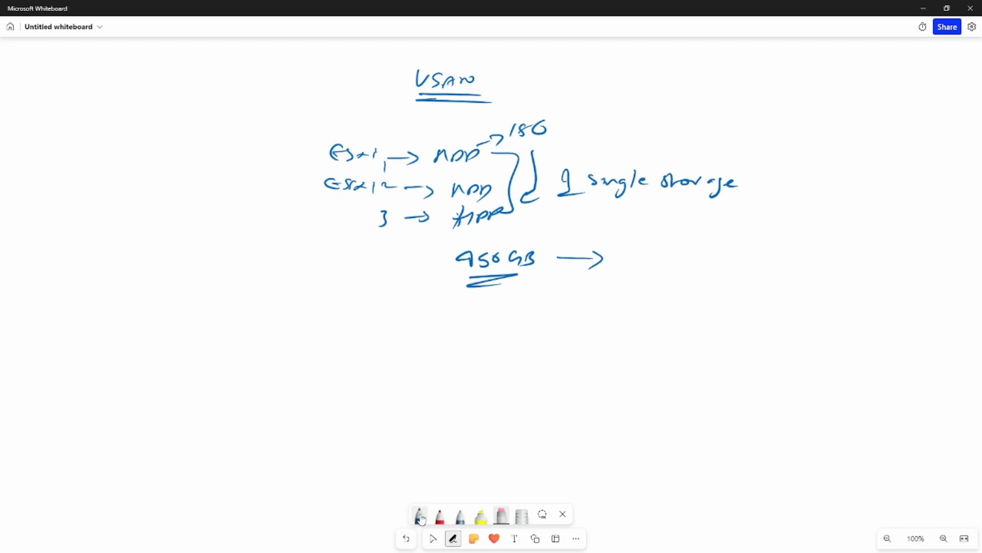
pyautogui.moveTo(451, 138); pyautogui.dragTo(472, 131)
# Write 'Dedicated NIC / portgroup' and '2 hdd' branching to Cache and Storage.
pyautogui.moveTo(684, 82)
pyautogui.mouseDown()
pyautogui.moveTo(690, 89)
pyautogui.moveTo(815, 86)
pyautogui.moveTo(850, 109)
pyautogui.mouseUp()
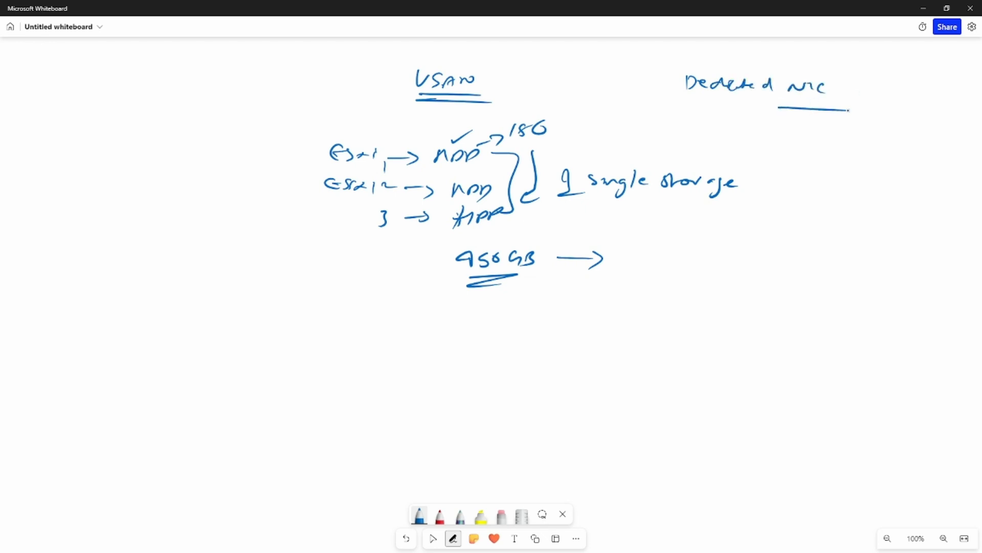
pyautogui.moveTo(781, 118)
pyautogui.mouseDown()
pyautogui.moveTo(781, 133)
pyautogui.moveTo(790, 124)
pyautogui.moveTo(891, 126)
pyautogui.mouseUp()
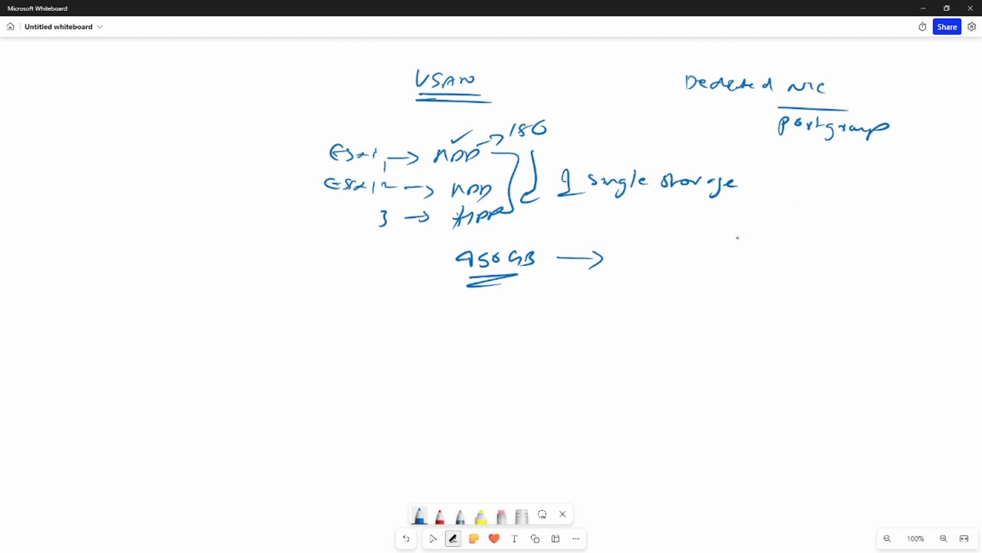
pyautogui.moveTo(738, 237)
pyautogui.mouseDown()
pyautogui.moveTo(818, 241)
pyautogui.moveTo(850, 220)
pyautogui.moveTo(886, 215)
pyautogui.mouseUp()
pyautogui.moveTo(892, 215); pyautogui.dragTo(893, 216)
pyautogui.moveTo(903, 204); pyautogui.dragTo(919, 217)
pyautogui.moveTo(837, 239); pyautogui.dragTo(850, 254)
pyautogui.moveTo(847, 249); pyautogui.dragTo(936, 263)
pyautogui.moveTo(870, 224); pyautogui.dragTo(916, 228)
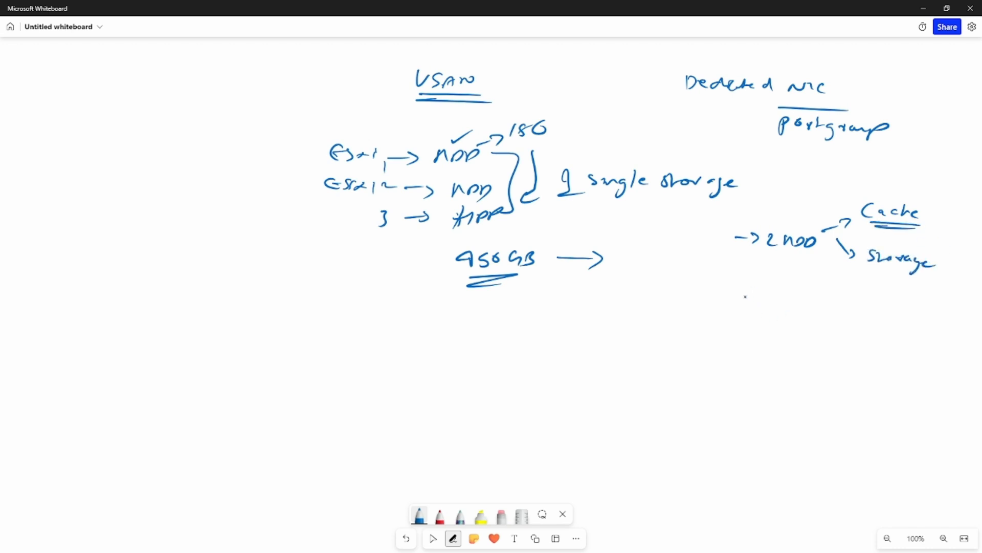
# Write 'ESXi 1, 2, 3' braced to an underlined 'NIC', with '3 hdd' split into 2 and 2.
pyautogui.moveTo(677, 288); pyautogui.dragTo(679, 296)
pyautogui.moveTo(690, 293)
pyautogui.mouseDown()
pyautogui.moveTo(687, 301)
pyautogui.moveTo(702, 299)
pyautogui.mouseUp()
pyautogui.moveTo(710, 293); pyautogui.dragTo(730, 323)
pyautogui.moveTo(717, 332); pyautogui.dragTo(713, 350)
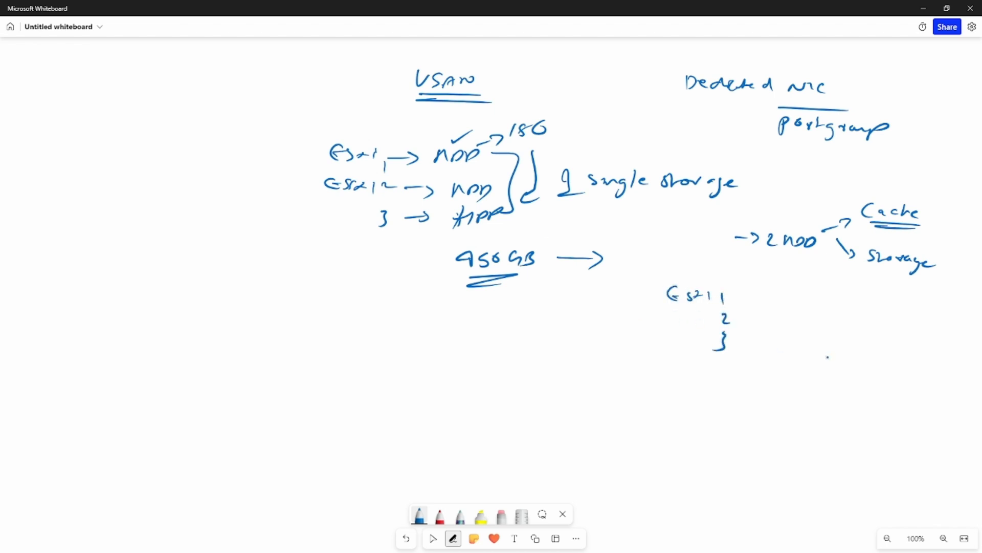
pyautogui.moveTo(747, 296)
pyautogui.mouseDown()
pyautogui.moveTo(744, 349)
pyautogui.moveTo(824, 309)
pyautogui.moveTo(830, 318)
pyautogui.mouseUp()
pyautogui.moveTo(842, 311); pyautogui.dragTo(853, 317)
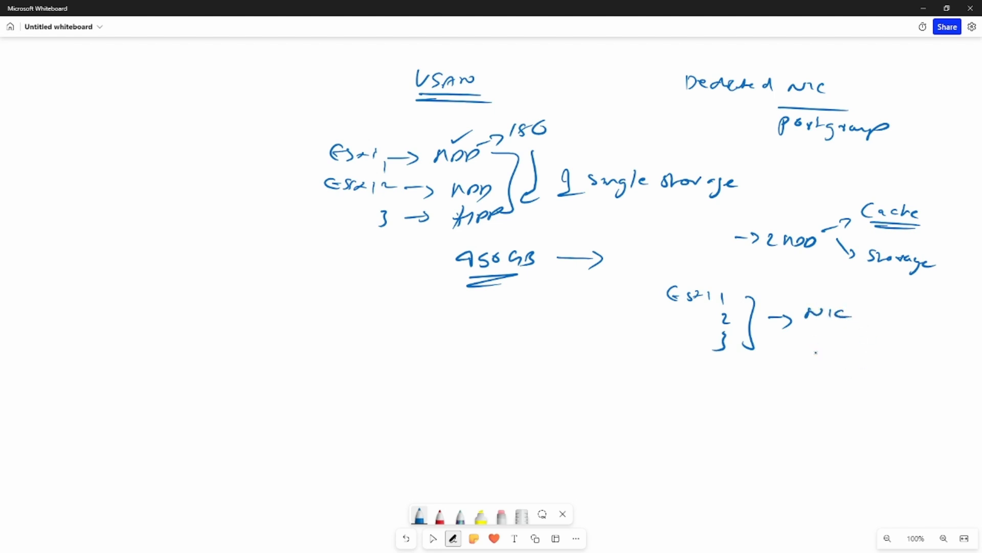
pyautogui.moveTo(801, 333); pyautogui.dragTo(878, 332)
pyautogui.moveTo(802, 347)
pyautogui.mouseDown()
pyautogui.moveTo(811, 355)
pyautogui.moveTo(800, 362)
pyautogui.mouseUp()
pyautogui.moveTo(830, 348)
pyautogui.mouseDown()
pyautogui.moveTo(835, 362)
pyautogui.moveTo(853, 365)
pyautogui.moveTo(863, 361)
pyautogui.moveTo(837, 344)
pyautogui.moveTo(886, 344)
pyautogui.moveTo(903, 333)
pyautogui.mouseUp()
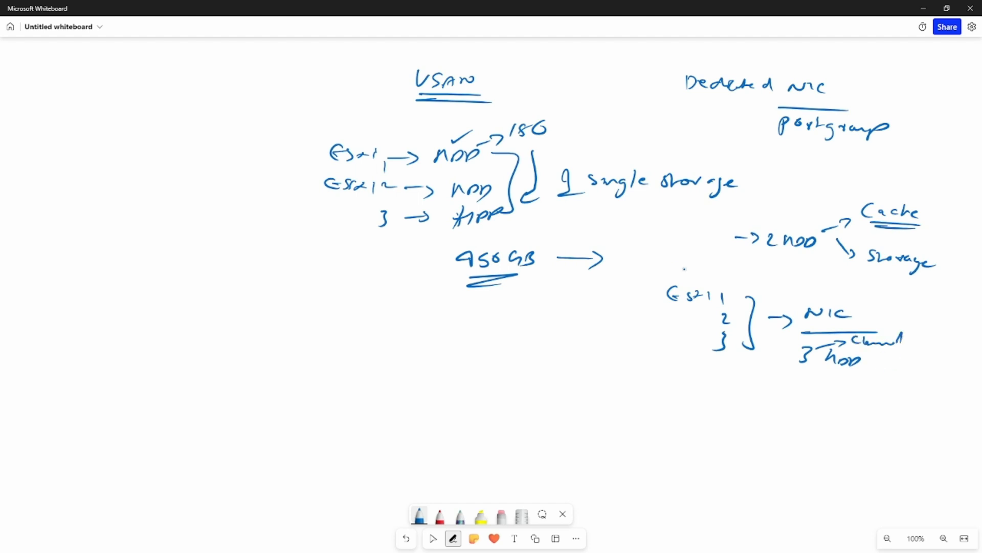
pyautogui.moveTo(808, 369)
pyautogui.mouseDown()
pyautogui.moveTo(813, 390)
pyautogui.moveTo(839, 392)
pyautogui.moveTo(819, 417)
pyautogui.moveTo(840, 418)
pyautogui.mouseUp()
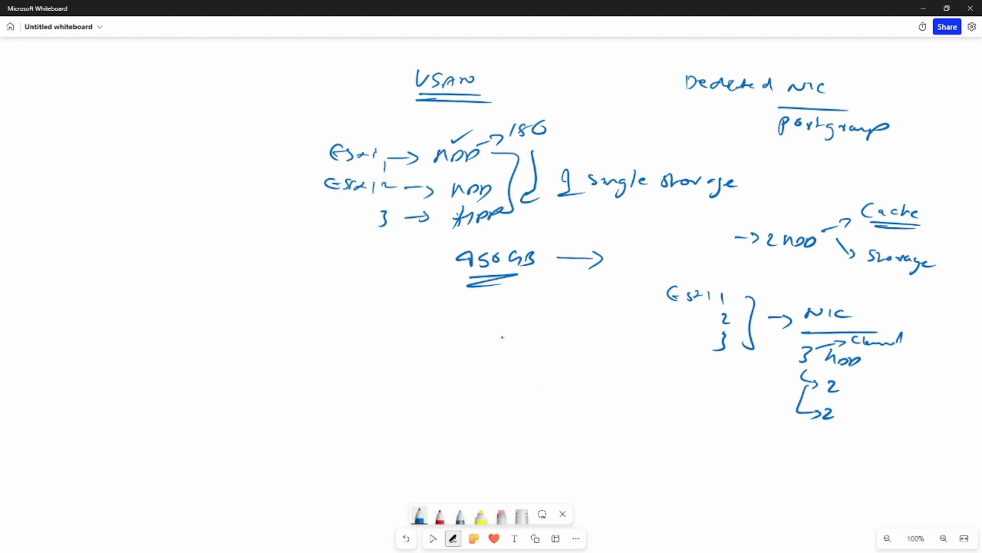
# Write a cluster note with an arrow down to 'VDS'.
pyautogui.moveTo(507, 329)
pyautogui.mouseDown()
pyautogui.moveTo(509, 345)
pyautogui.moveTo(532, 335)
pyautogui.moveTo(528, 359)
pyautogui.mouseUp()
pyautogui.moveTo(666, 309); pyautogui.dragTo(667, 338)
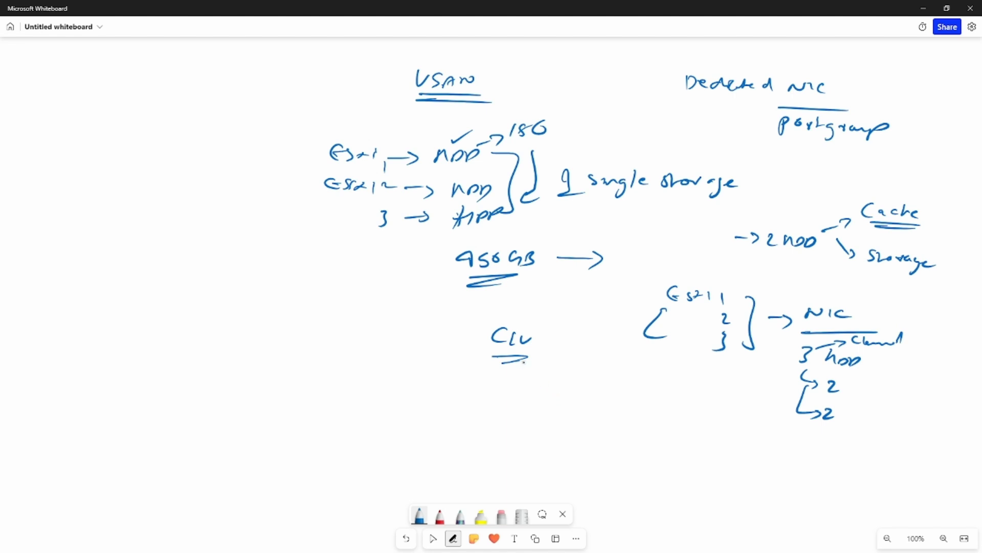
pyautogui.moveTo(522, 364); pyautogui.dragTo(544, 383)
pyautogui.moveTo(568, 369); pyautogui.dragTo(572, 384)
pyautogui.moveTo(585, 377)
pyautogui.mouseDown()
pyautogui.moveTo(588, 385)
pyautogui.moveTo(626, 372)
pyautogui.mouseUp()
pyautogui.moveTo(625, 373); pyautogui.dragTo(634, 384)
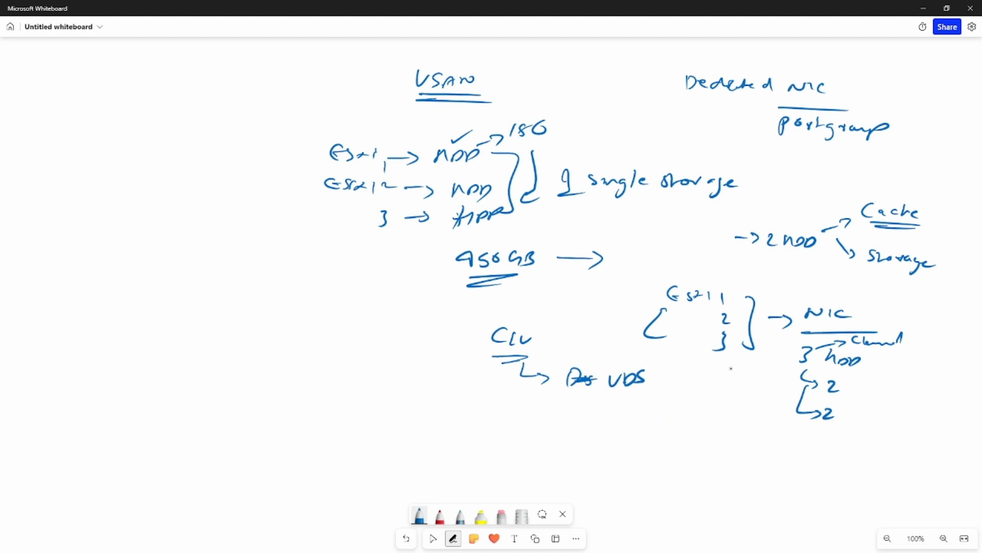
# Add boxed 'vsan' off VDS with NIC, circle NIC, double-underline the two-disk note, then switch to VMware.
pyautogui.moveTo(831, 318)
pyautogui.mouseDown()
pyautogui.moveTo(862, 302)
pyautogui.moveTo(832, 320)
pyautogui.mouseUp()
pyautogui.moveTo(625, 398)
pyautogui.mouseDown()
pyautogui.moveTo(646, 409)
pyautogui.moveTo(706, 406)
pyautogui.mouseUp()
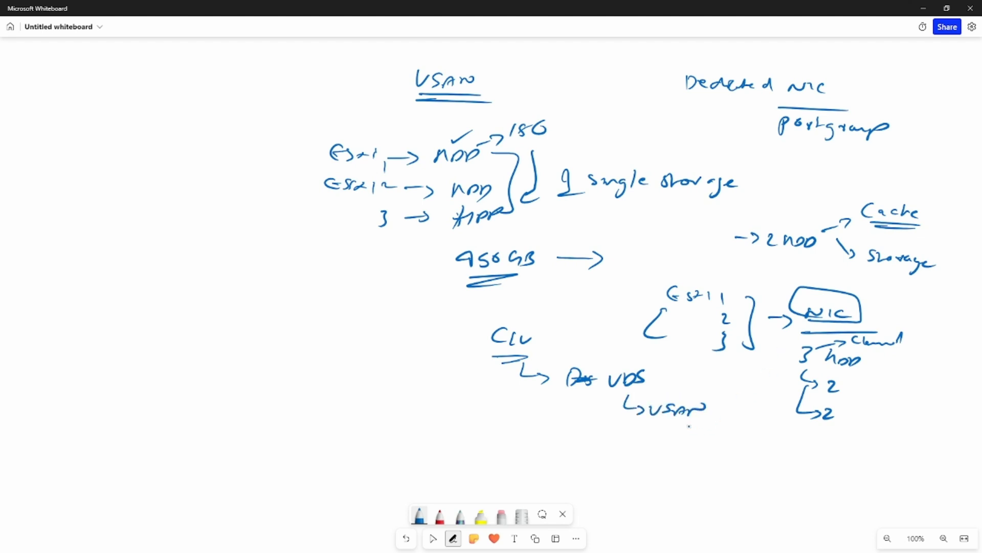
pyautogui.moveTo(653, 423)
pyautogui.mouseDown()
pyautogui.moveTo(722, 385)
pyautogui.moveTo(649, 430)
pyautogui.mouseUp()
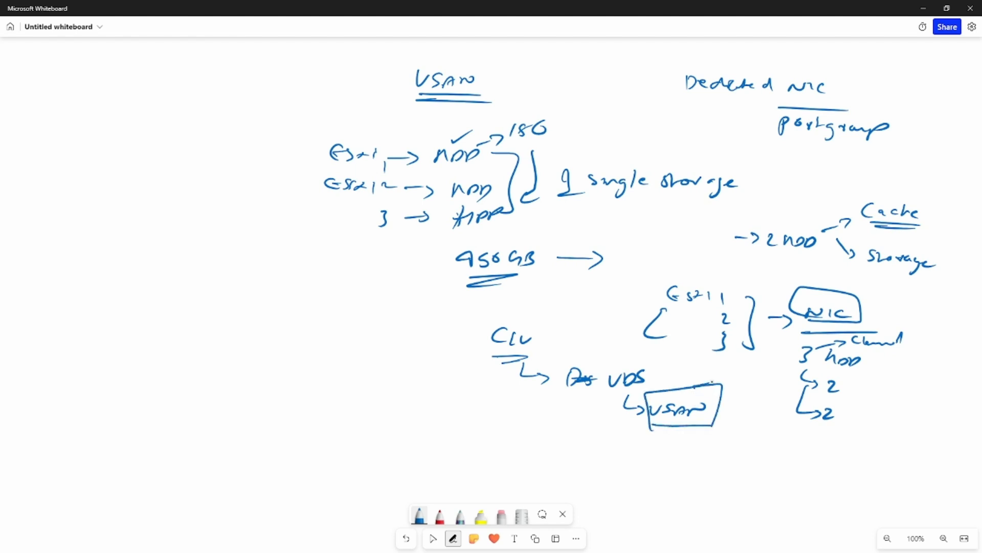
pyautogui.moveTo(711, 383)
pyautogui.mouseDown()
pyautogui.moveTo(735, 372)
pyautogui.moveTo(738, 382)
pyautogui.mouseUp()
pyautogui.moveTo(750, 374); pyautogui.dragTo(750, 382)
pyautogui.moveTo(842, 291); pyautogui.dragTo(870, 280)
pyautogui.moveTo(881, 280); pyautogui.dragTo(907, 283)
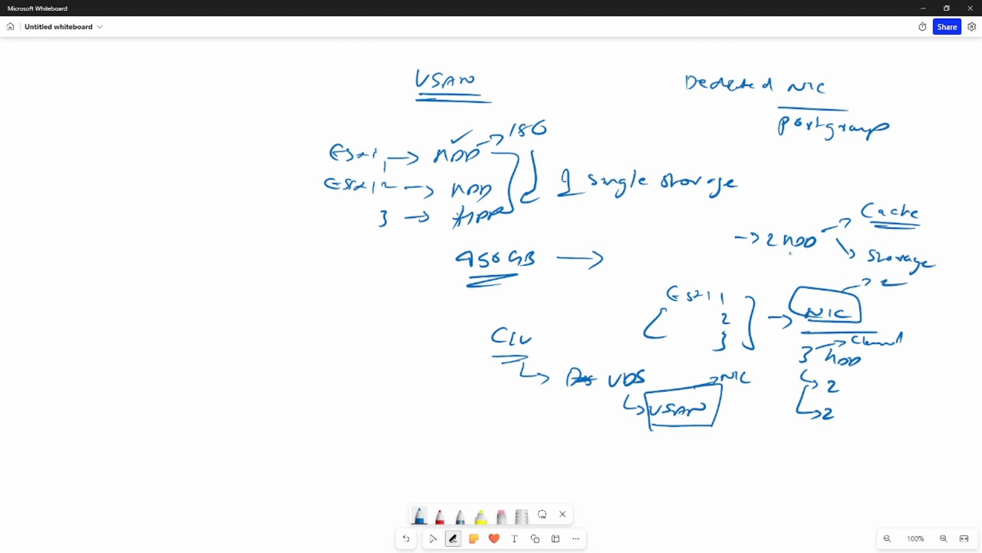
pyautogui.moveTo(772, 254); pyautogui.dragTo(818, 253)
pyautogui.moveTo(772, 261); pyautogui.dragTo(797, 260)
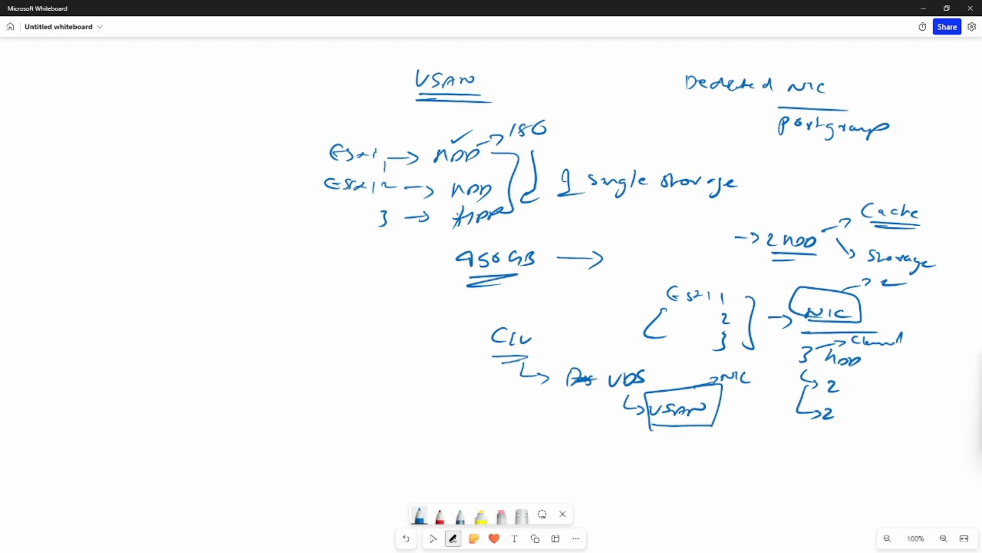
pyautogui.hotkey('alt', 'Tab')
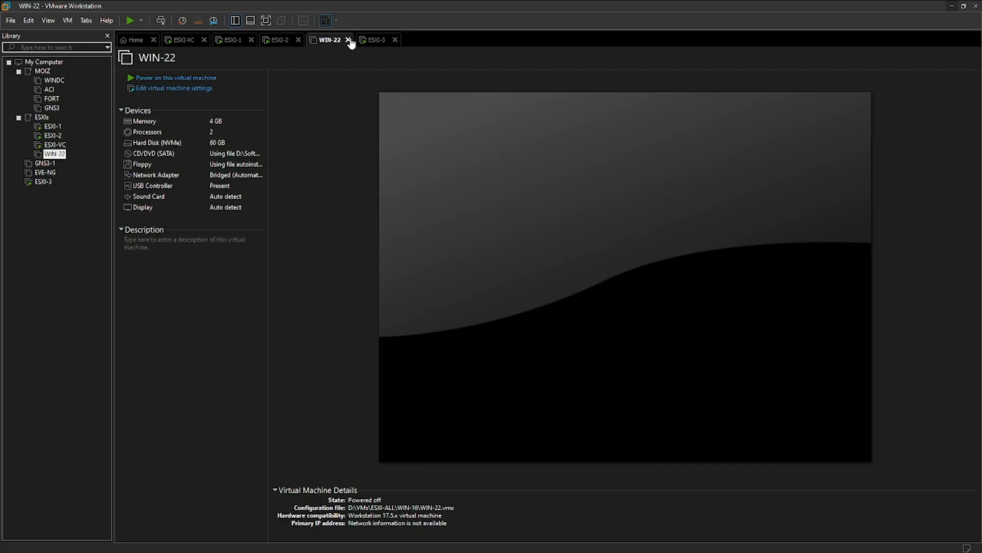
# Close the WIN-22 tab and log in to the ESXI-3 console with the root password.
pyautogui.click(348, 40)
pyautogui.click(408, 164)
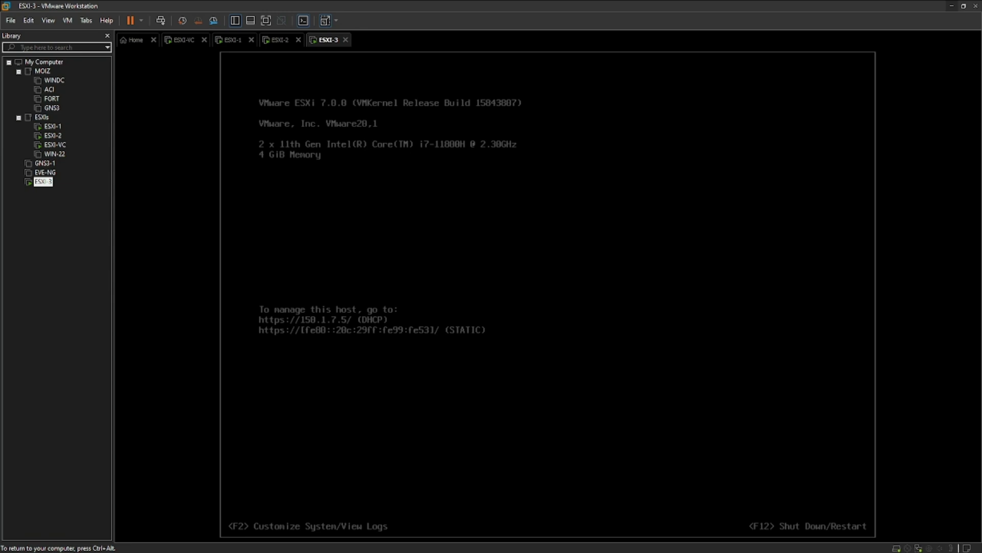
pyautogui.press('F2')
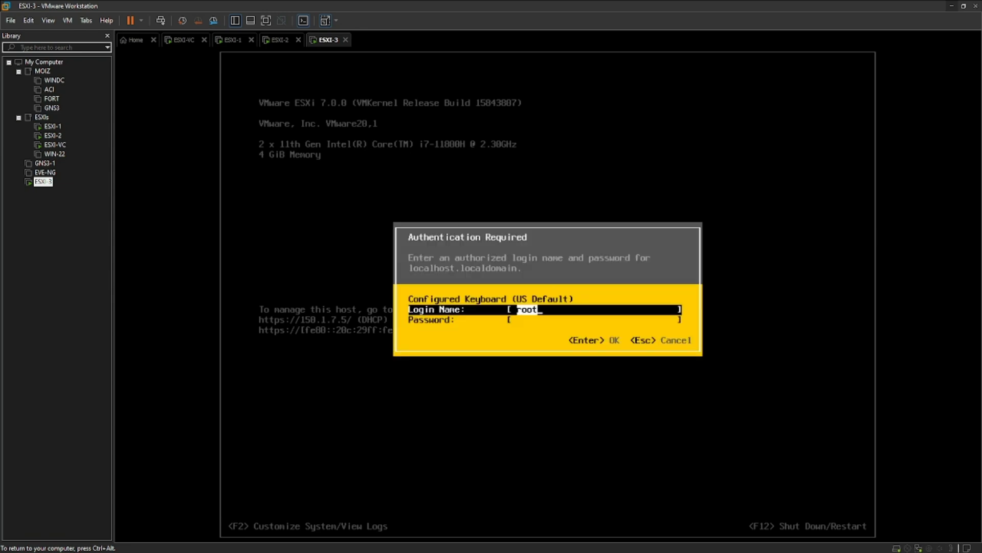
pyautogui.press('Tab')
pyautogui.write('*******')
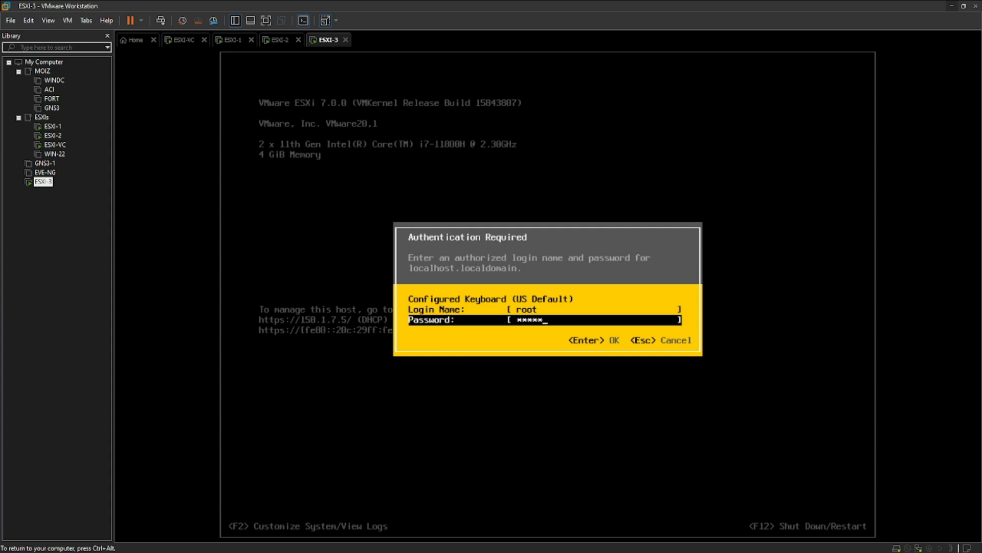
pyautogui.write('*')
pyautogui.press('Return')
pyautogui.press('F2')
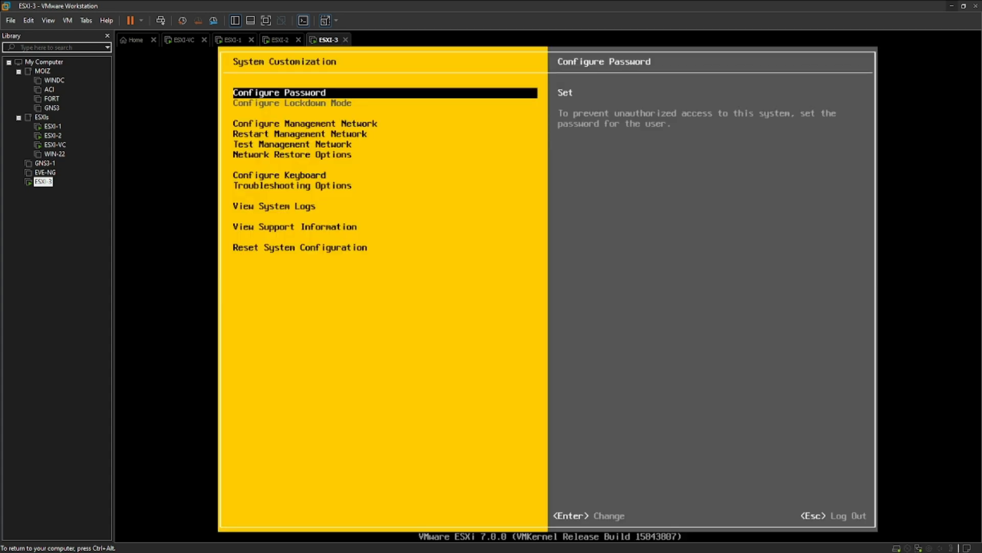
pyautogui.hotkey('ctrl', 'alt')
# Set ESXI-3's network adapter to Bridged and add a second Bridged network adapter.
pyautogui.rightClick(330, 41)
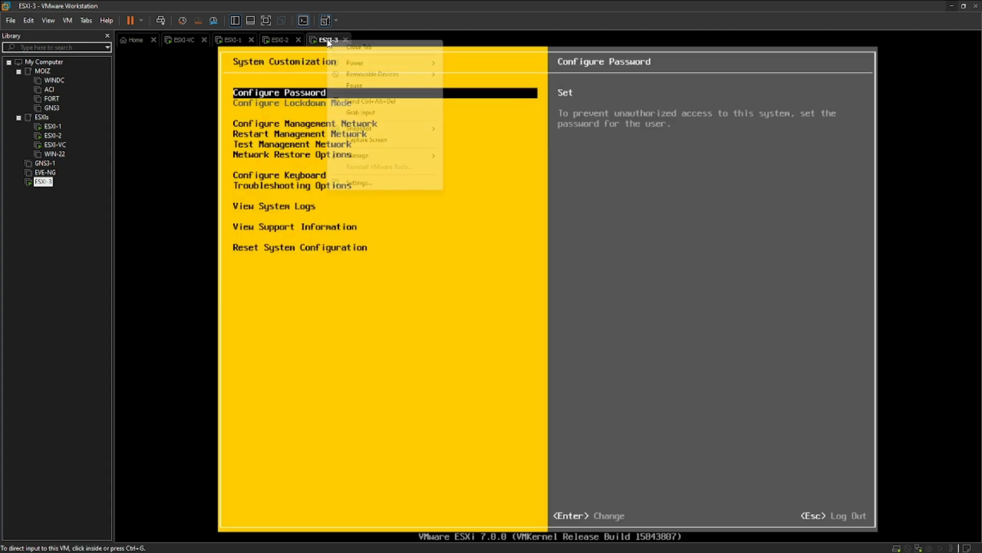
pyautogui.click(364, 183)
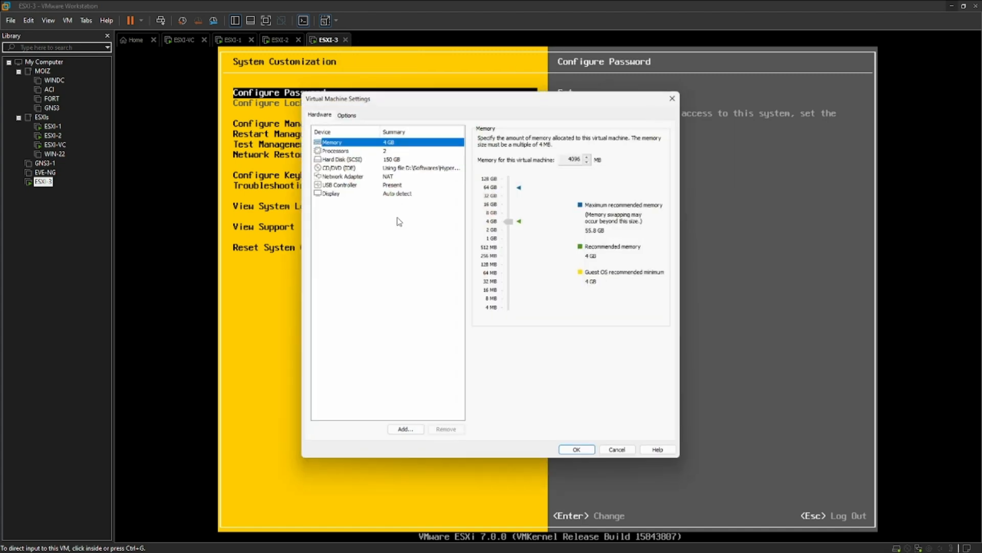
pyautogui.click(350, 175)
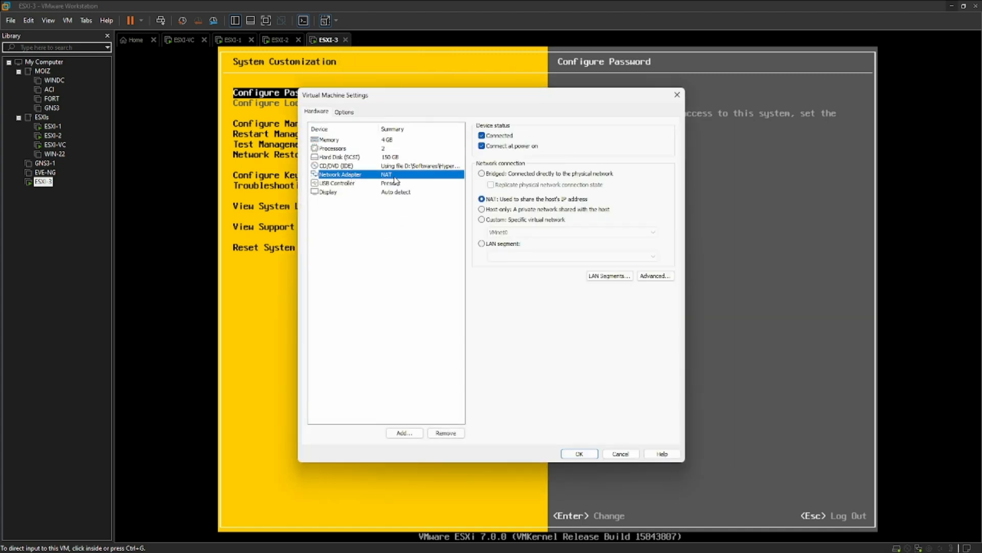
pyautogui.click(484, 174)
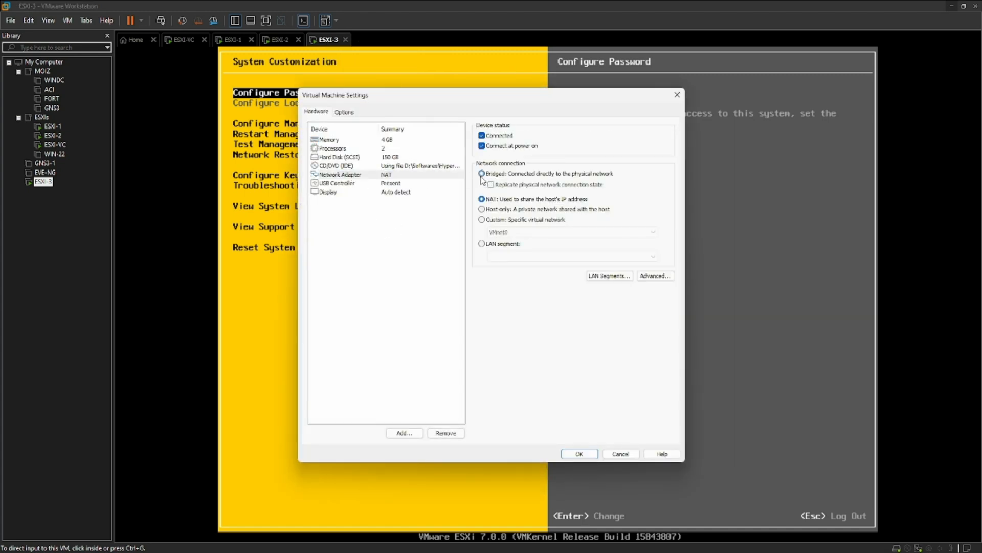
pyautogui.click(406, 433)
pyautogui.click(425, 258)
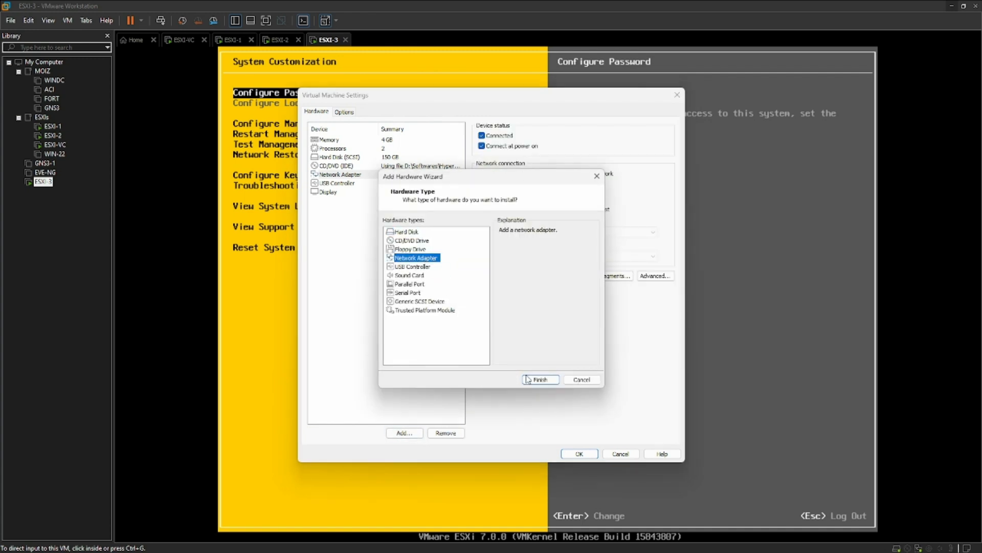
pyautogui.click(540, 379)
pyautogui.click(482, 174)
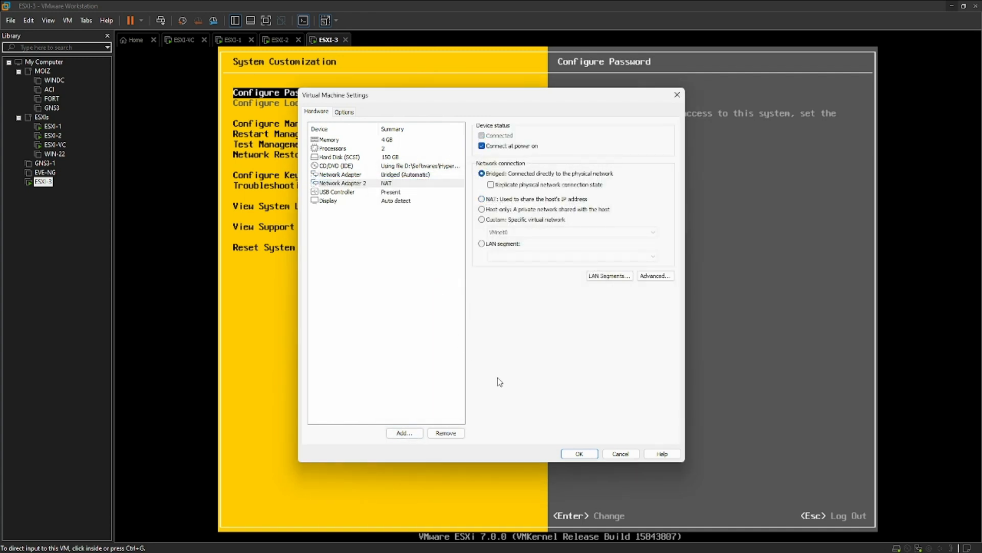
pyautogui.click(580, 452)
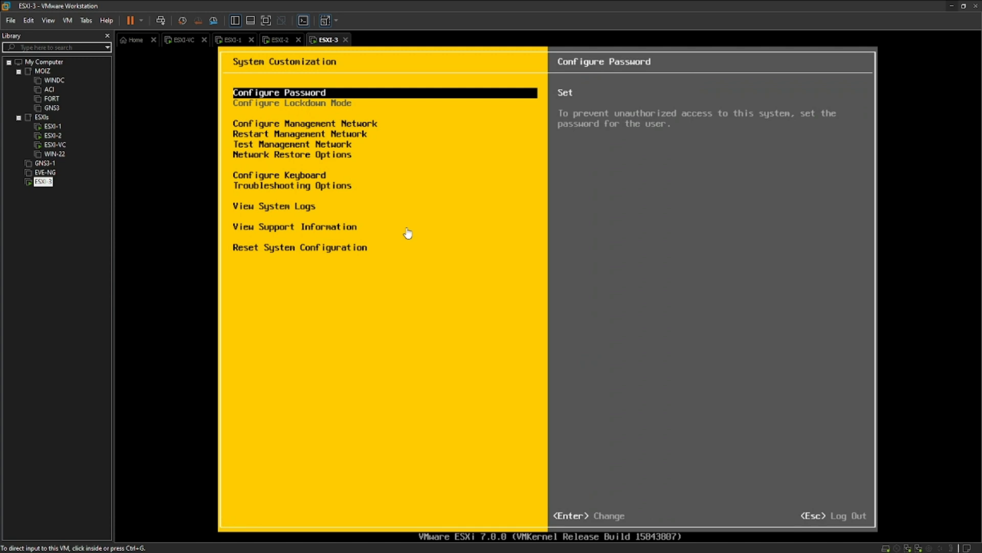
# Add a first new 150 GB hard disk in ESXI-3's settings.
pyautogui.rightClick(329, 41)
pyautogui.click(367, 182)
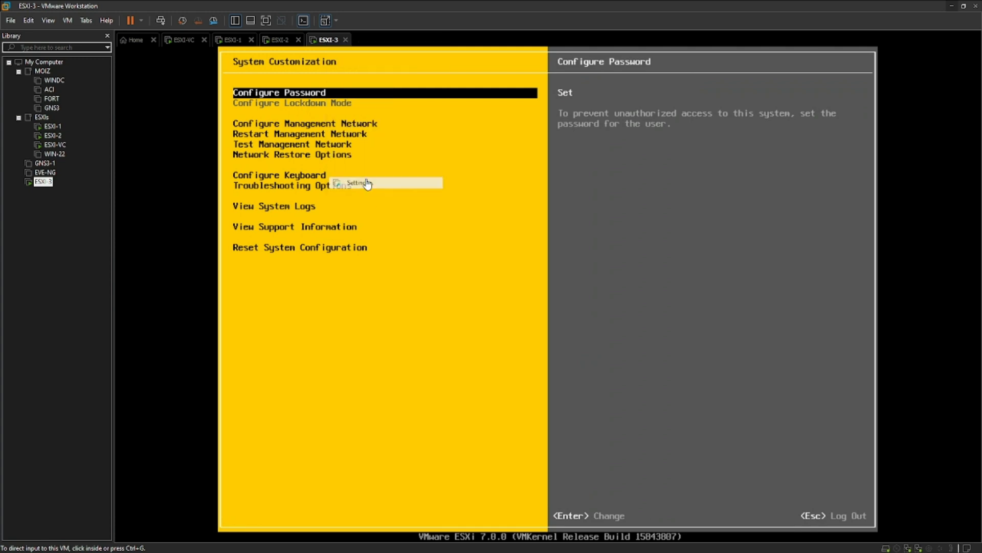
pyautogui.click(404, 433)
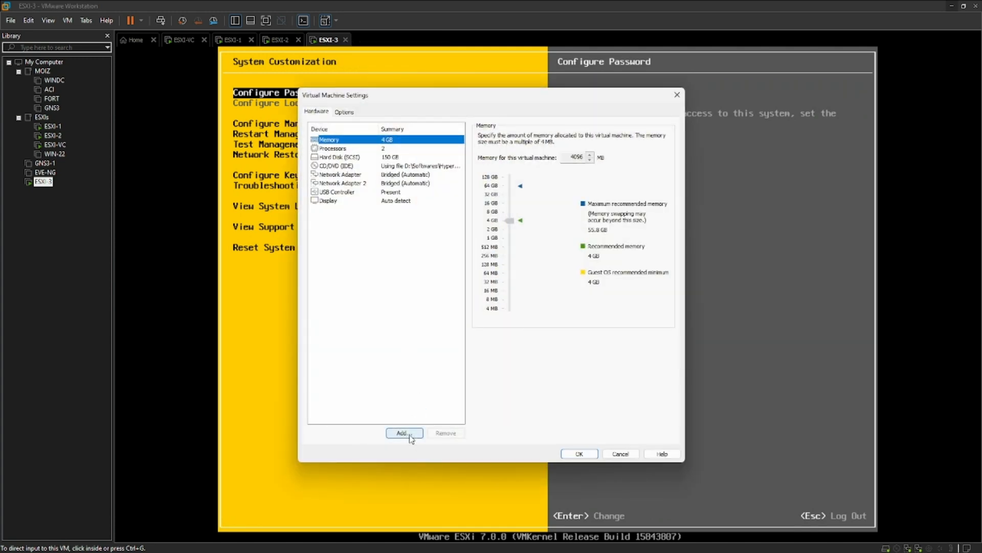
pyautogui.click(540, 380)
pyautogui.click(541, 379)
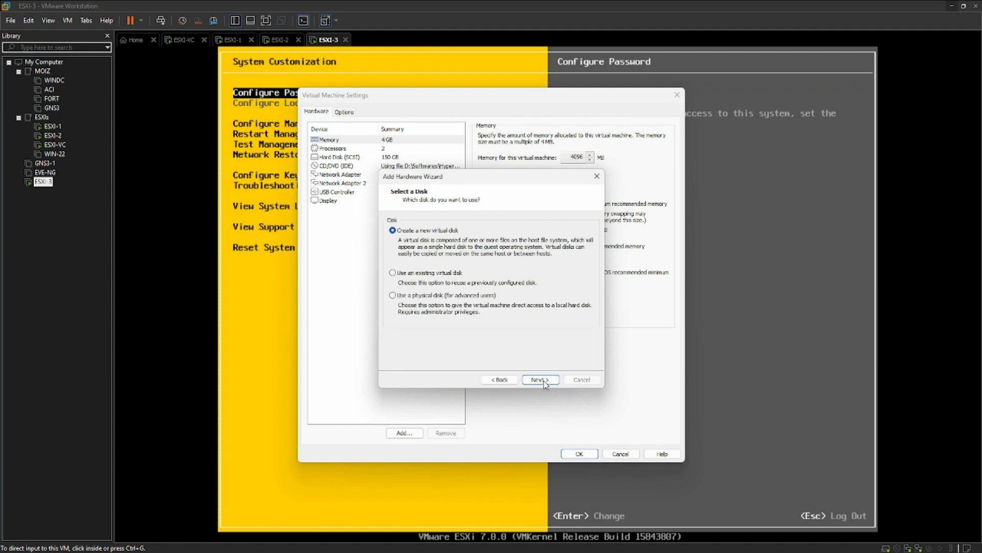
pyautogui.click(541, 379)
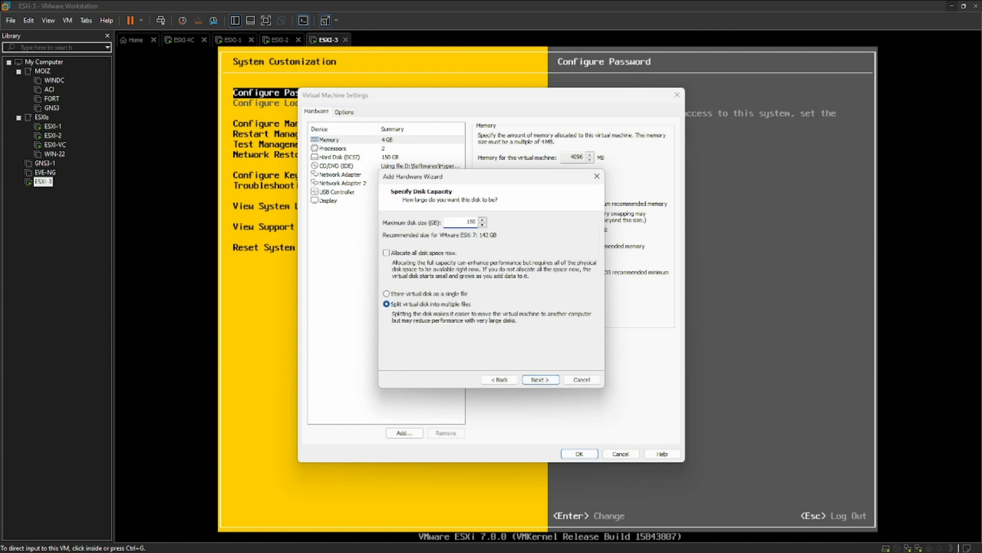
pyautogui.click(541, 379)
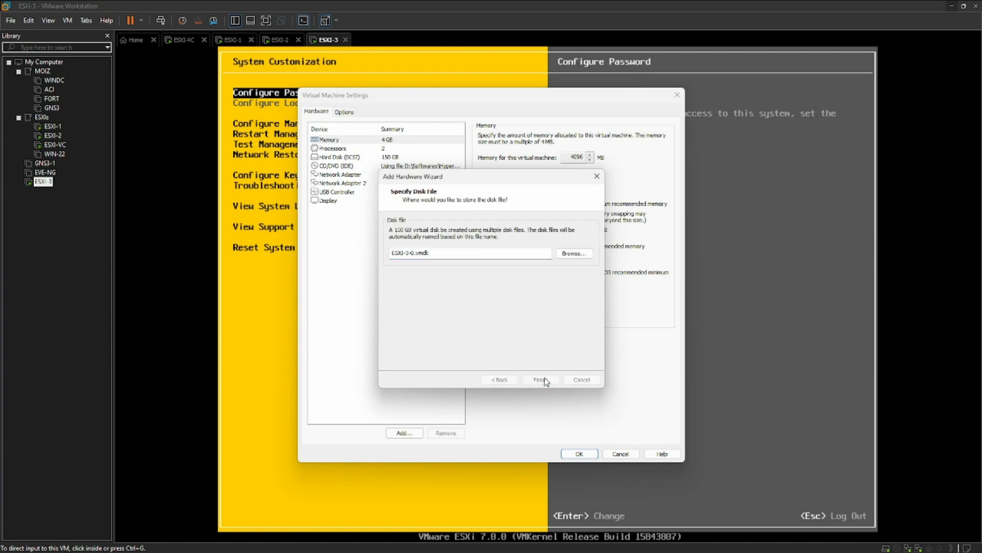
pyautogui.click(541, 379)
# Add a second 150 GB hard disk and save ESXI-3's settings.
pyautogui.click(404, 433)
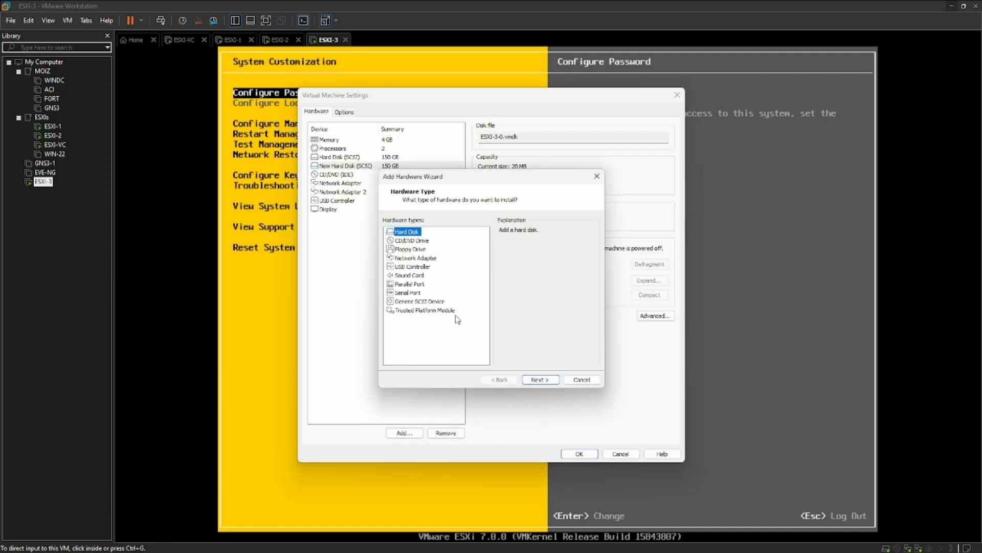
pyautogui.click(546, 380)
pyautogui.click(547, 379)
pyautogui.click(548, 380)
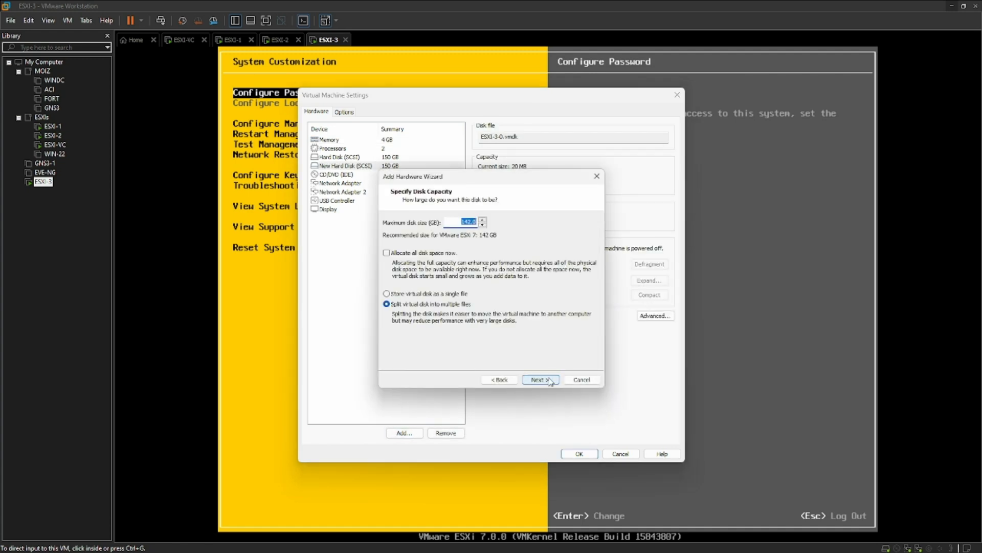
pyautogui.click(545, 380)
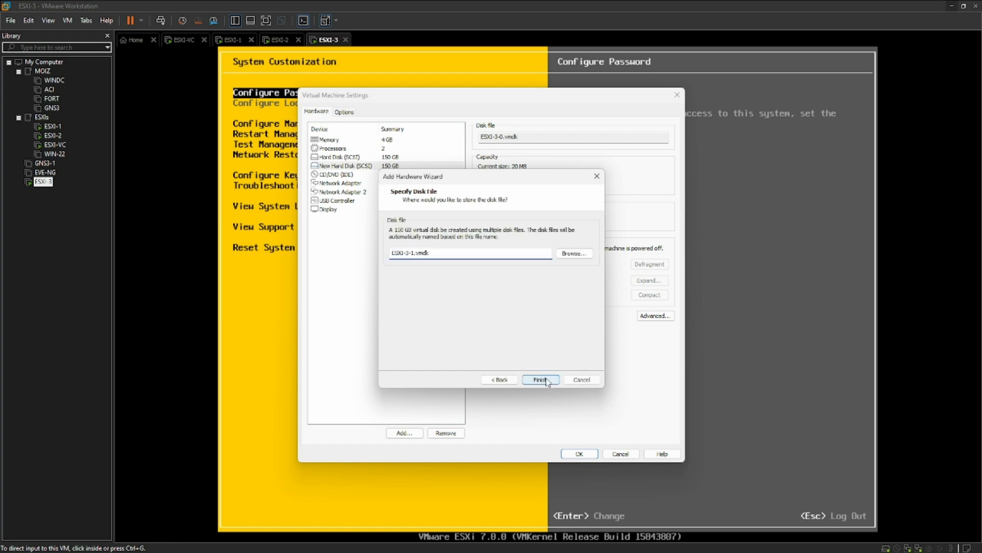
pyautogui.click(545, 379)
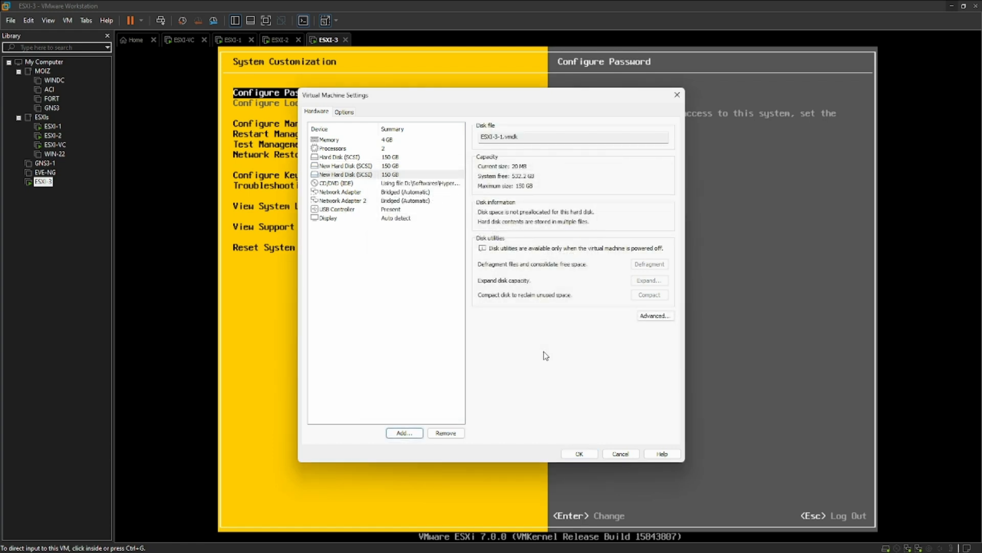
pyautogui.click(581, 452)
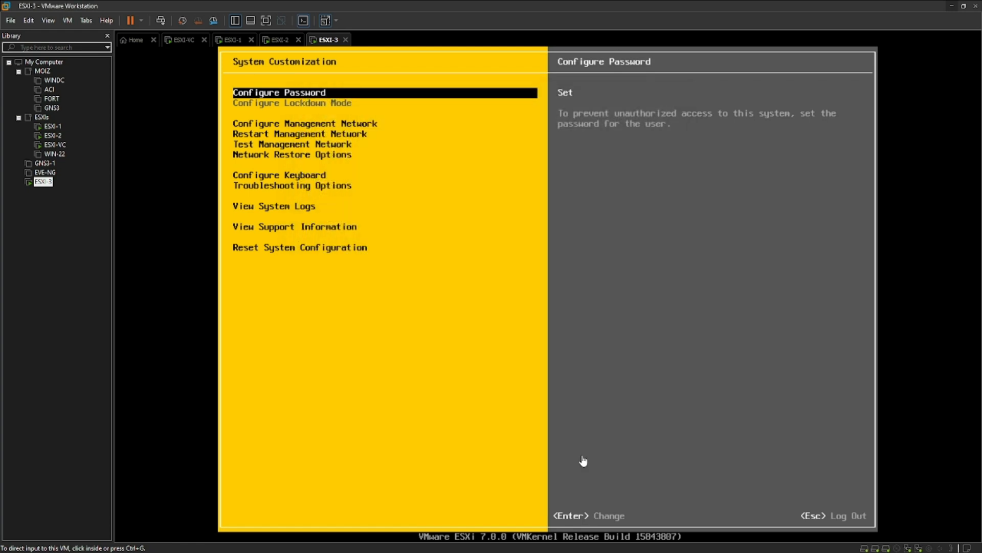
pyautogui.click(423, 205)
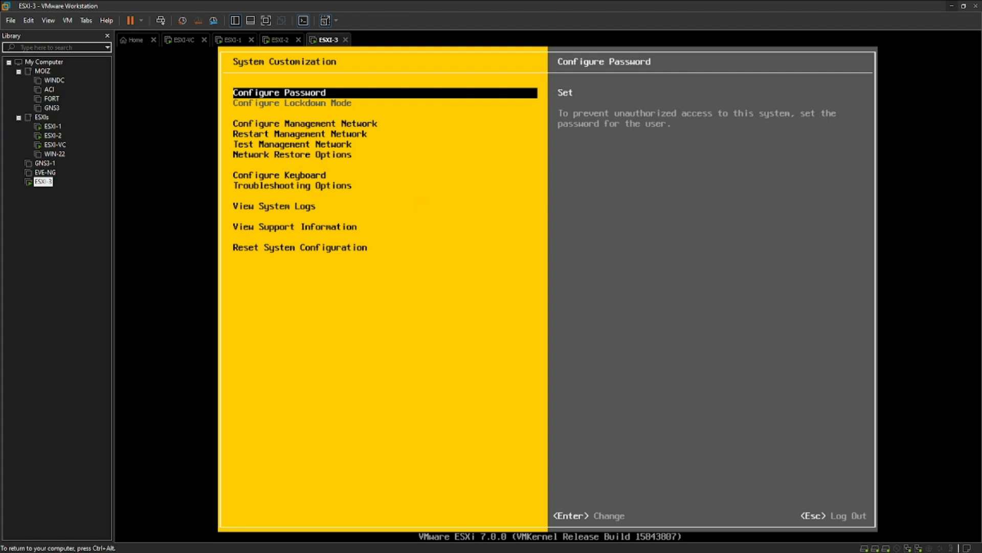
# Give ESXI-3 static IP 192.168.1.103, mask 255.255.255.0, gateway 192.168.1.1, and restart the management network.
pyautogui.press('Down')
pyautogui.press('Return')
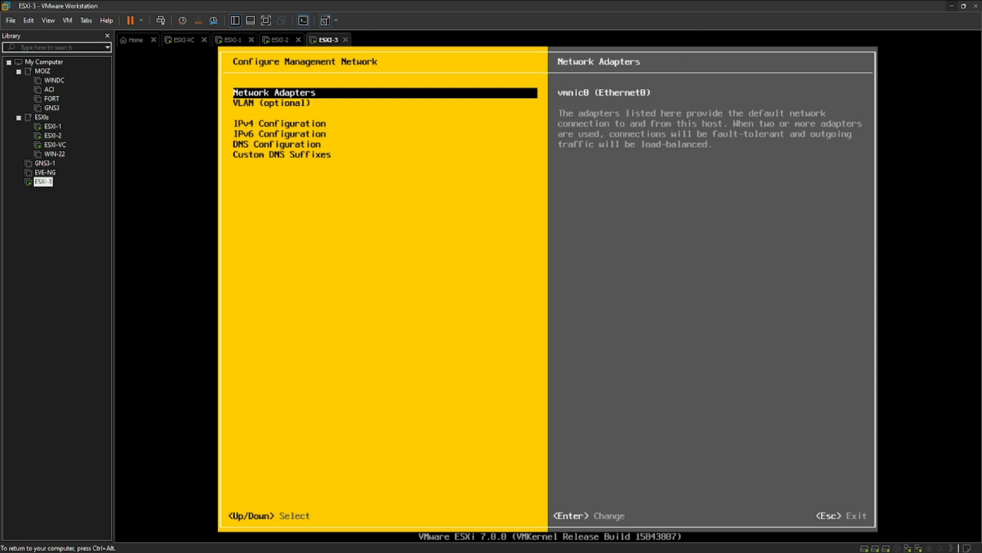
pyautogui.press('Down')
pyautogui.press('Down')
pyautogui.press('Return')
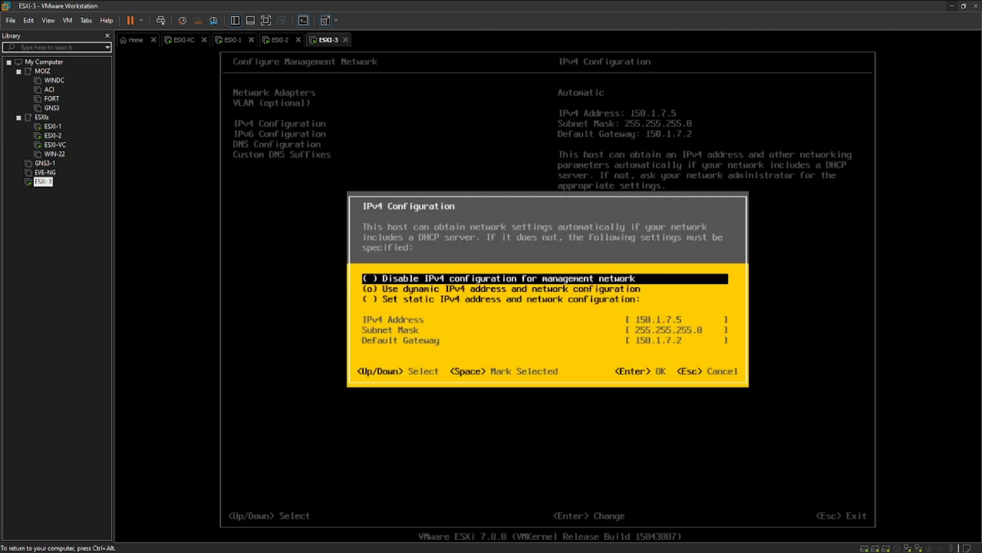
pyautogui.press('Down')
pyautogui.press('Down')
pyautogui.press('space')
pyautogui.press('Down')
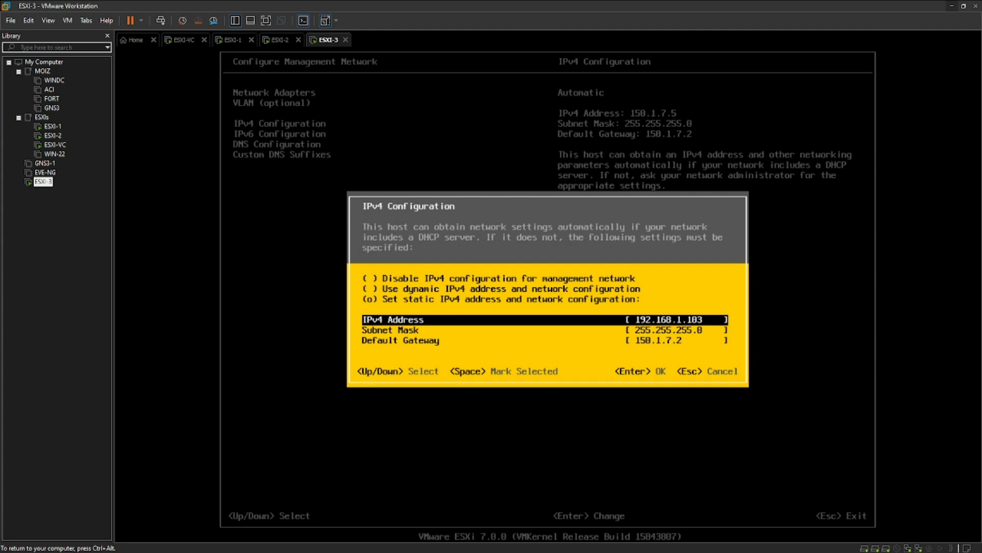
pyautogui.press('Down')
pyautogui.press('Down')
pyautogui.write('1')
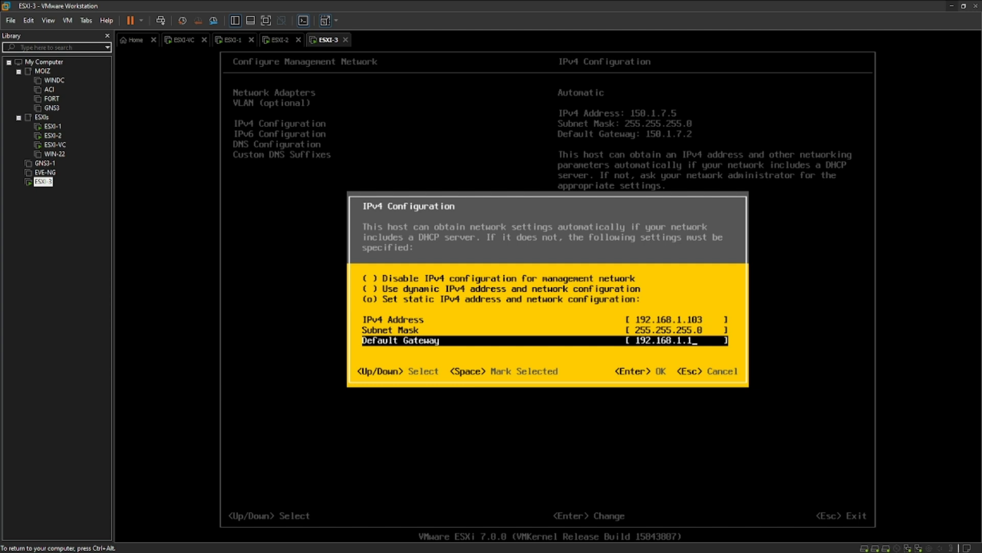
pyautogui.press('Return')
pyautogui.press('Escape')
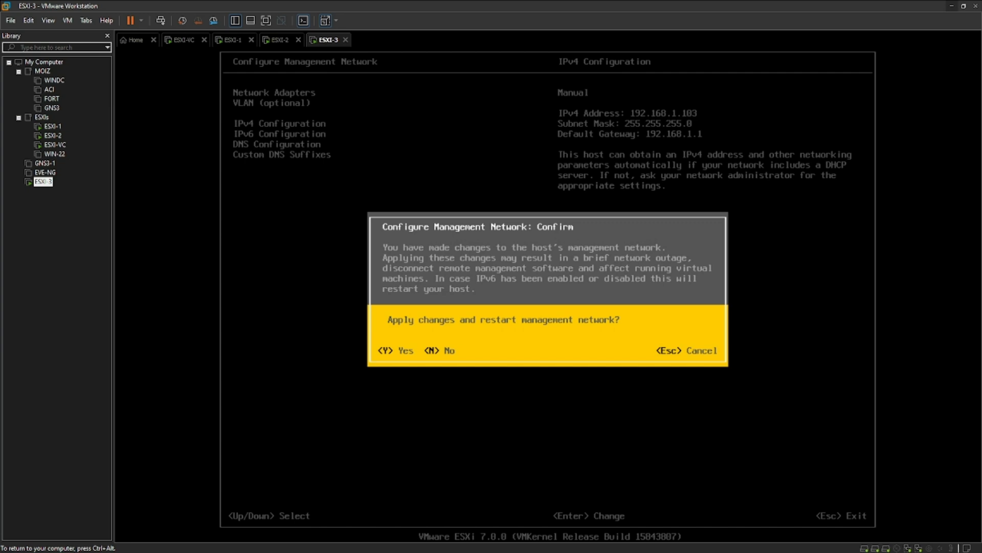
pyautogui.press('y')
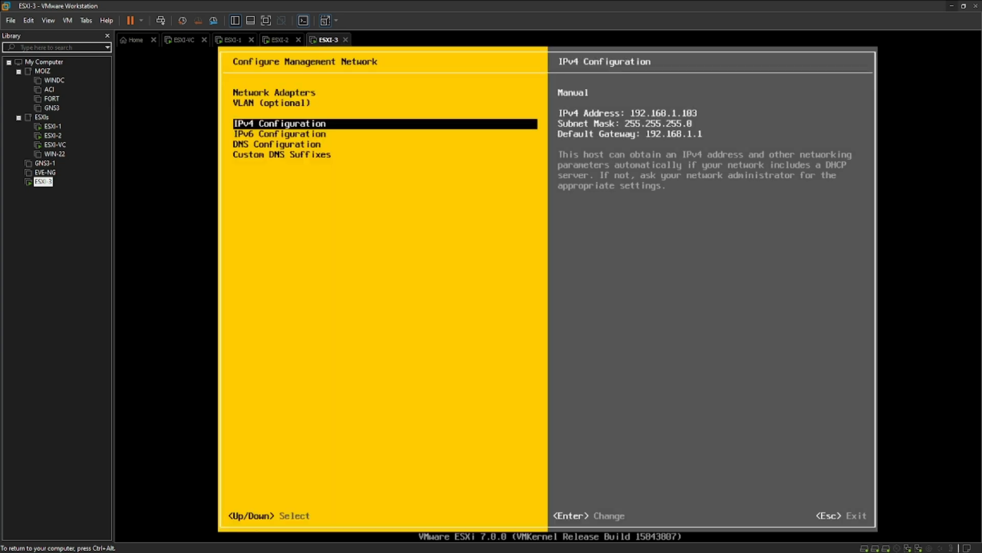
pyautogui.hotkey('ctrl', 'alt')
# Power off the ESXI-3 and ESXI-2 virtual machines.
pyautogui.rightClick(328, 41)
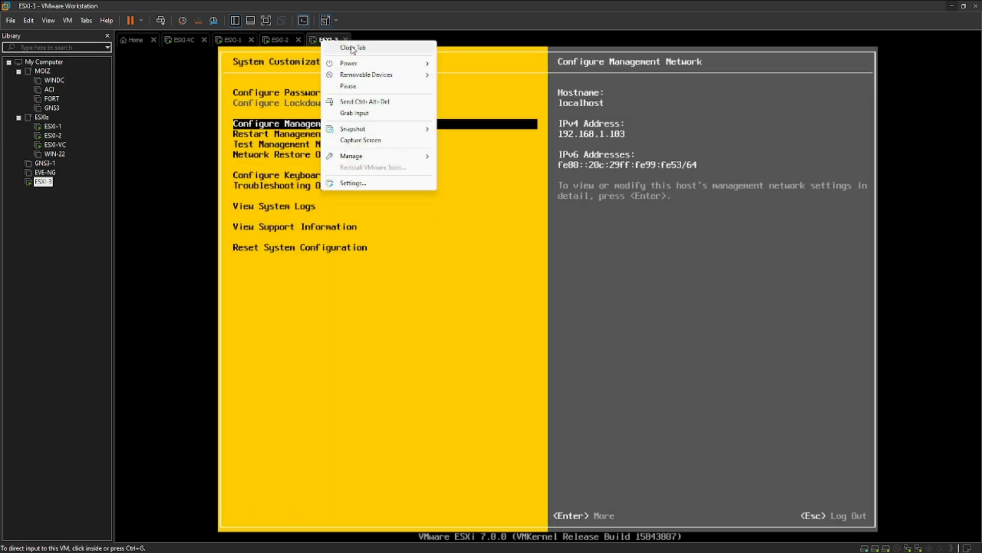
pyautogui.moveTo(369, 63)
pyautogui.click(469, 124)
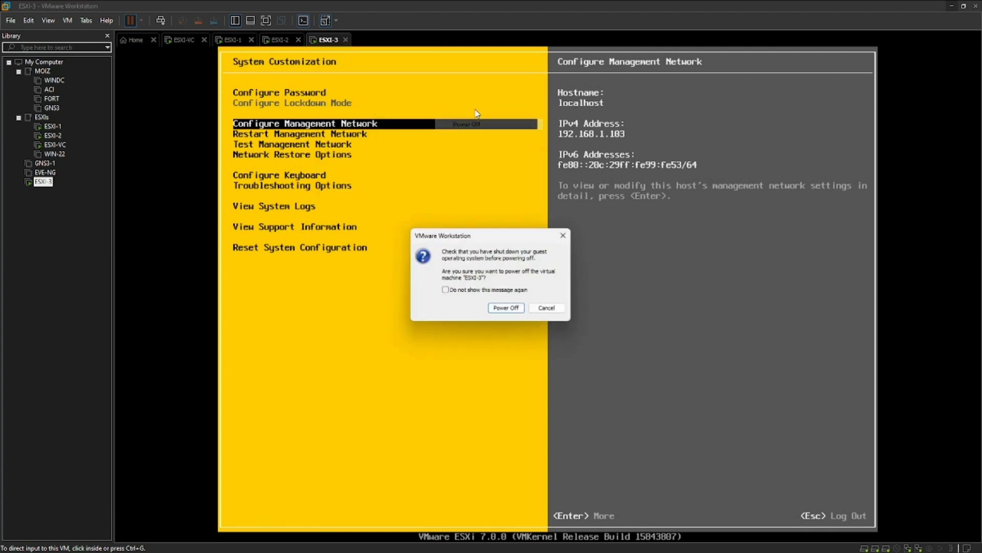
pyautogui.click(509, 307)
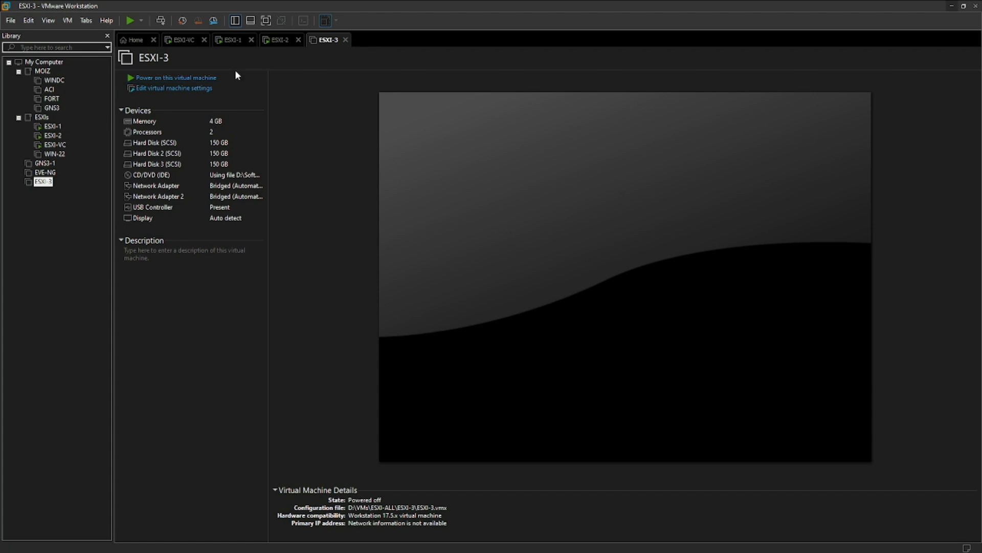
pyautogui.click(280, 39)
pyautogui.rightClick(279, 40)
pyautogui.moveTo(312, 64)
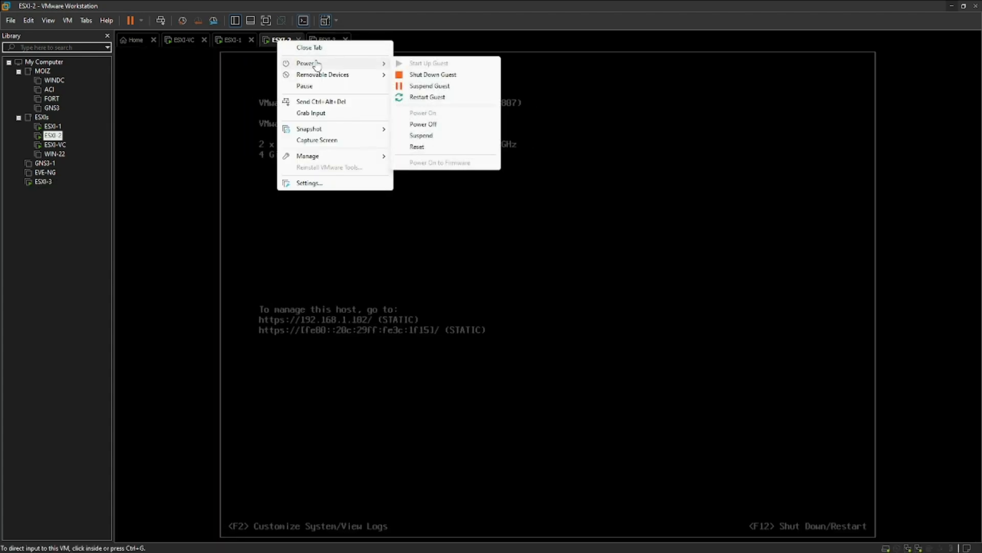
pyautogui.click(435, 125)
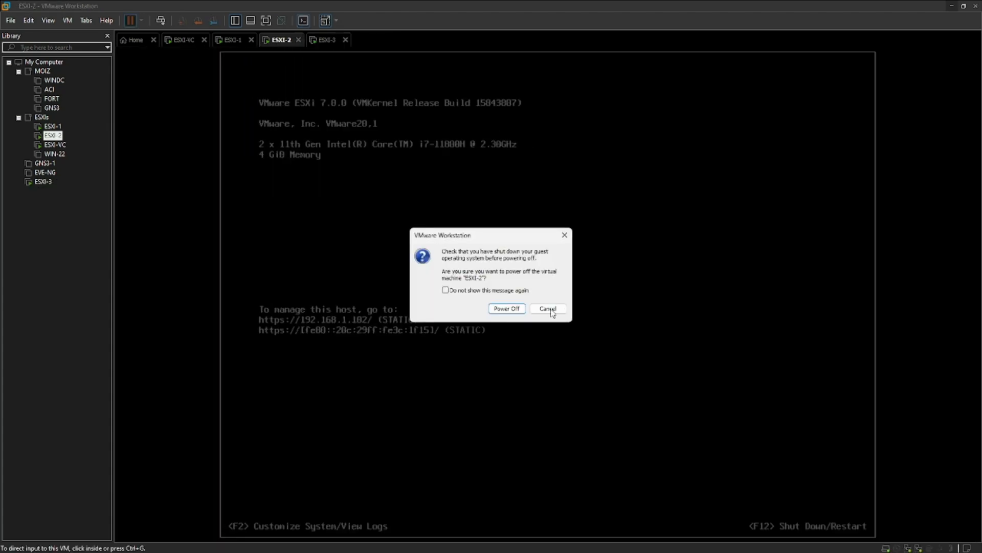
pyautogui.click(511, 313)
# Power off the ESXI-1 virtual machine.
pyautogui.click(230, 39)
pyautogui.rightClick(233, 40)
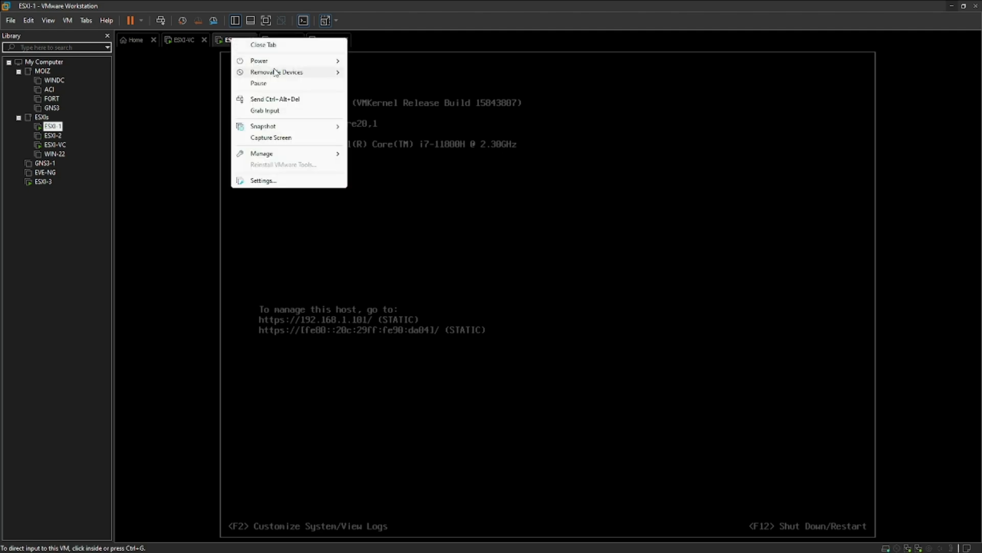
pyautogui.moveTo(295, 62)
pyautogui.click(391, 124)
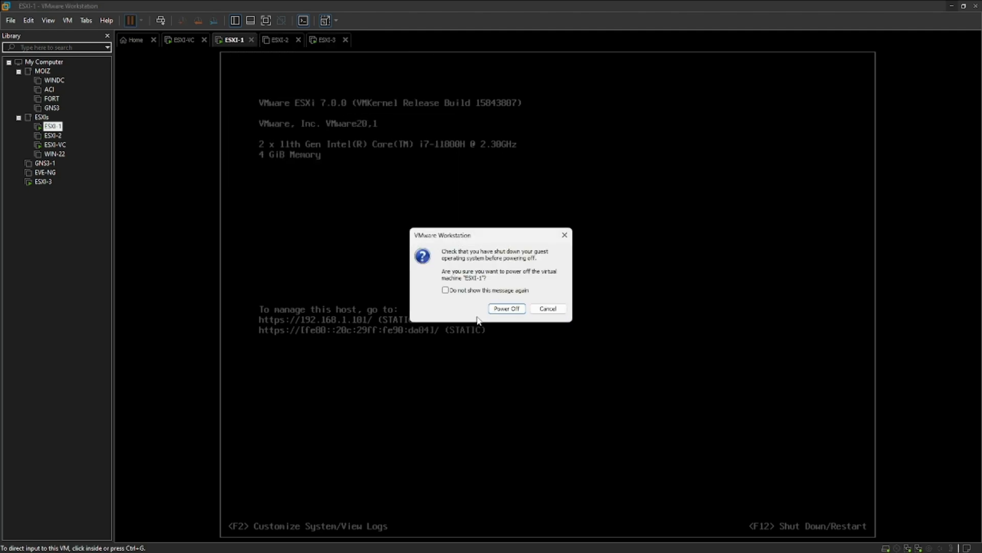
pyautogui.click(511, 309)
pyautogui.click(280, 40)
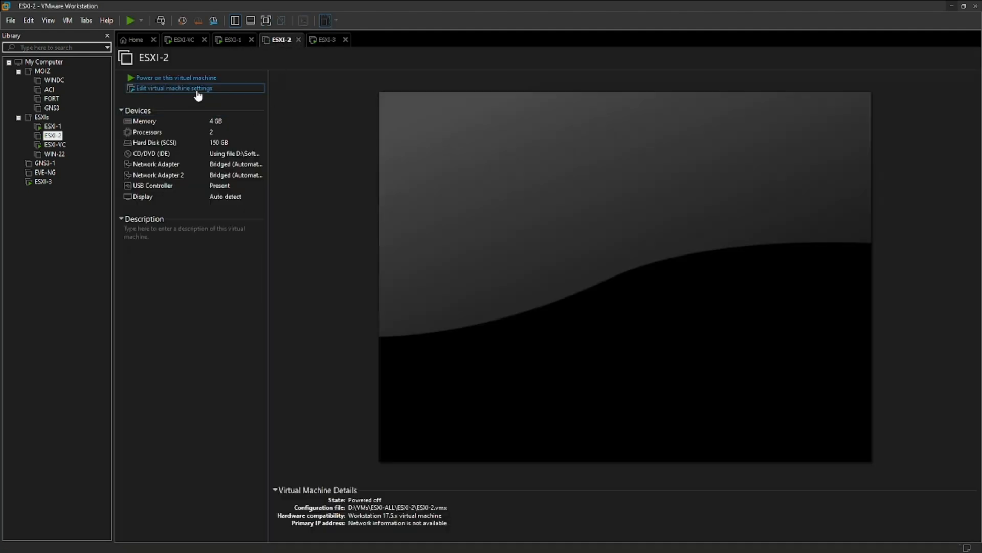
# Add a first new 150 GB hard disk to ESXI-2.
pyautogui.click(404, 432)
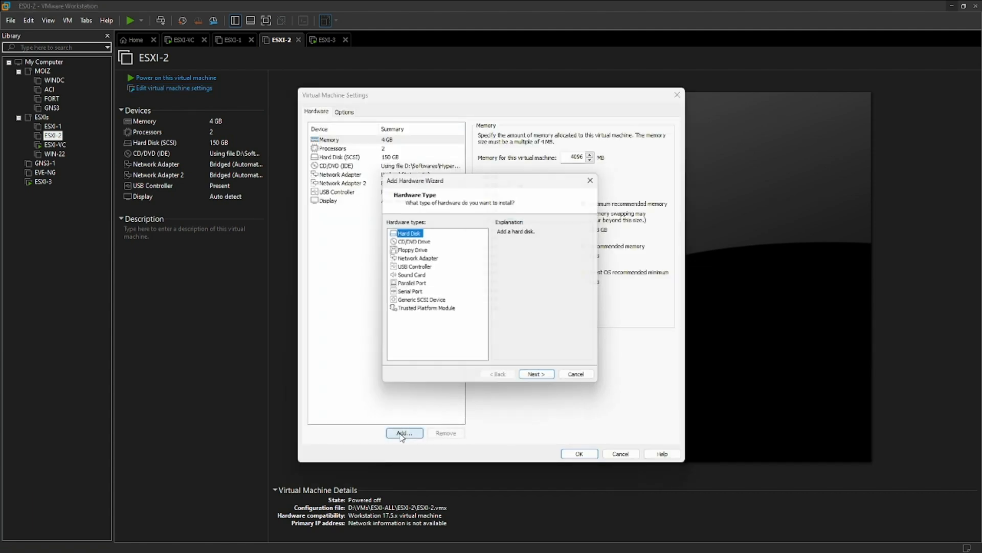
pyautogui.click(540, 379)
pyautogui.click(540, 379)
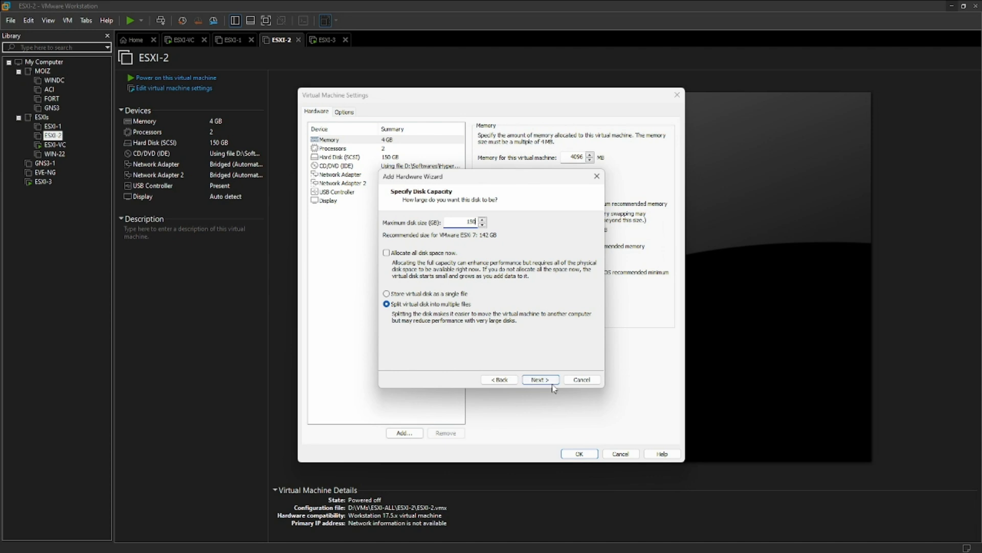
pyautogui.click(552, 381)
pyautogui.click(553, 383)
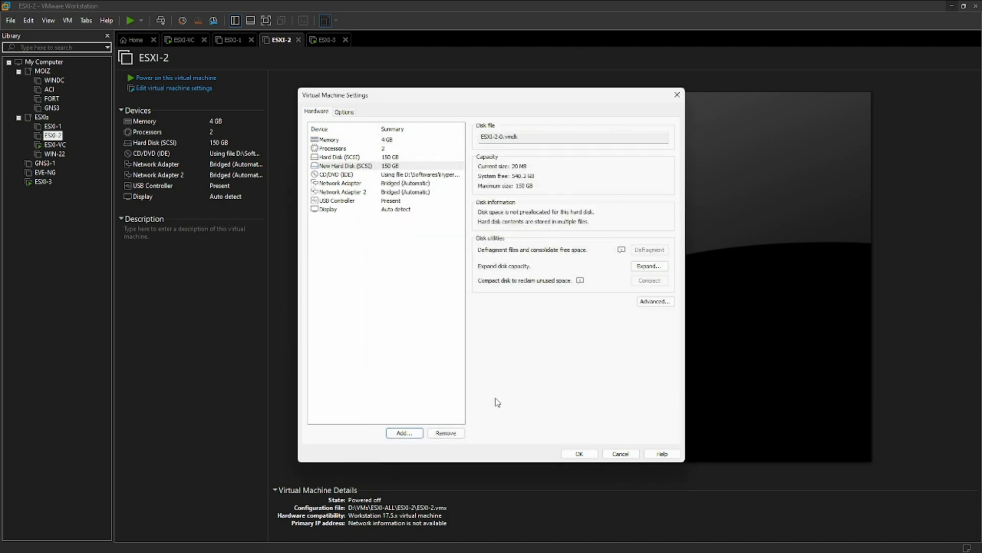
# Add a second 150 GB hard disk and save ESXI-2's settings.
pyautogui.click(404, 432)
pyautogui.click(541, 380)
pyautogui.click(541, 380)
pyautogui.click(543, 380)
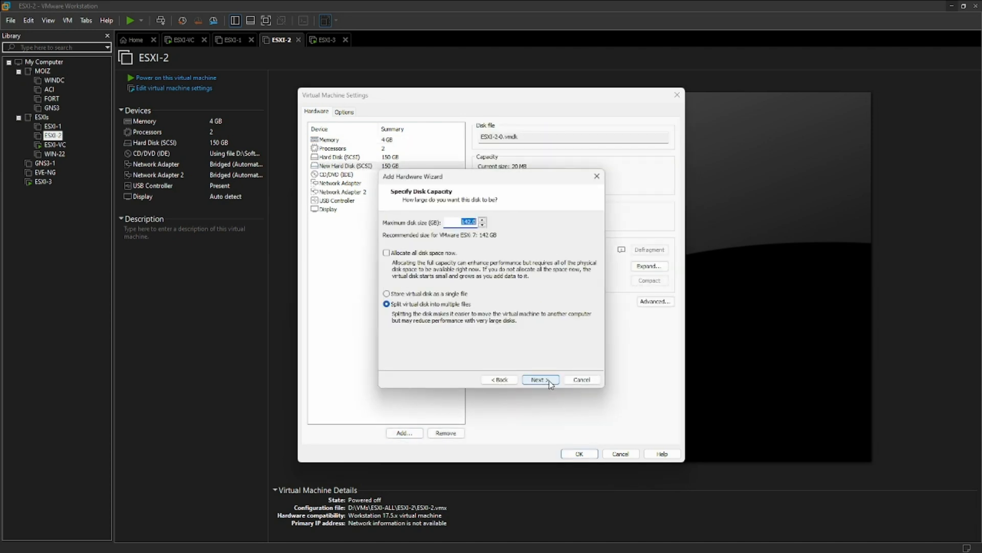
pyautogui.click(545, 379)
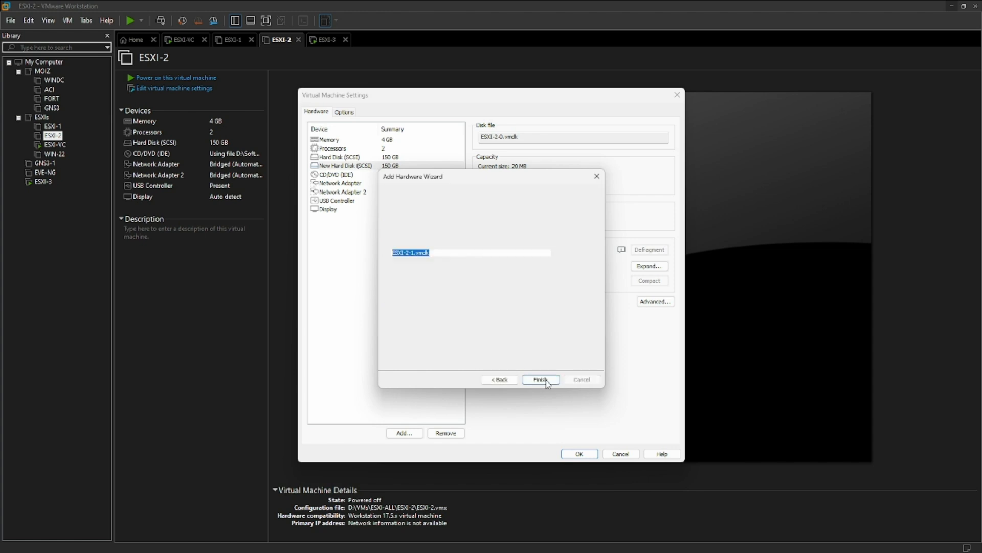
pyautogui.click(541, 380)
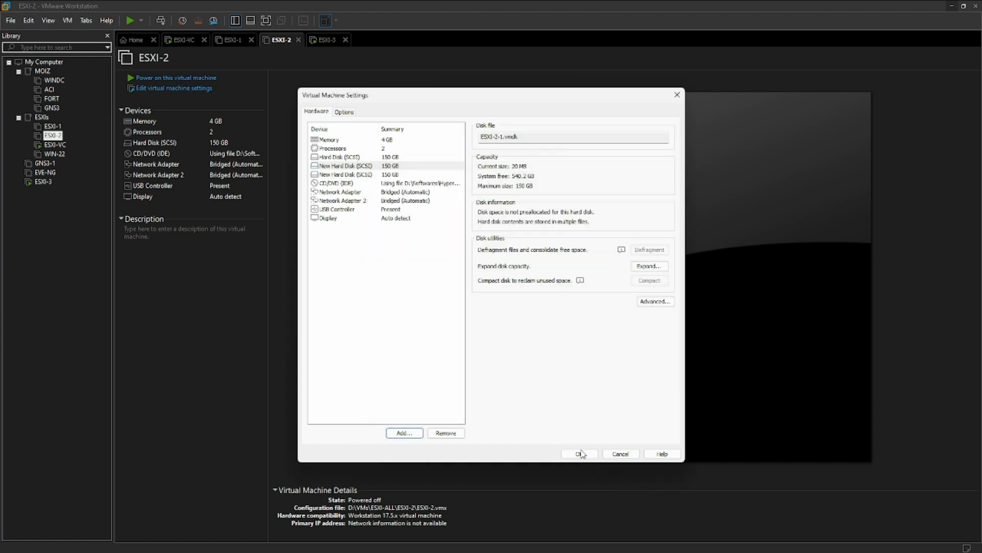
pyautogui.click(580, 452)
pyautogui.click(230, 40)
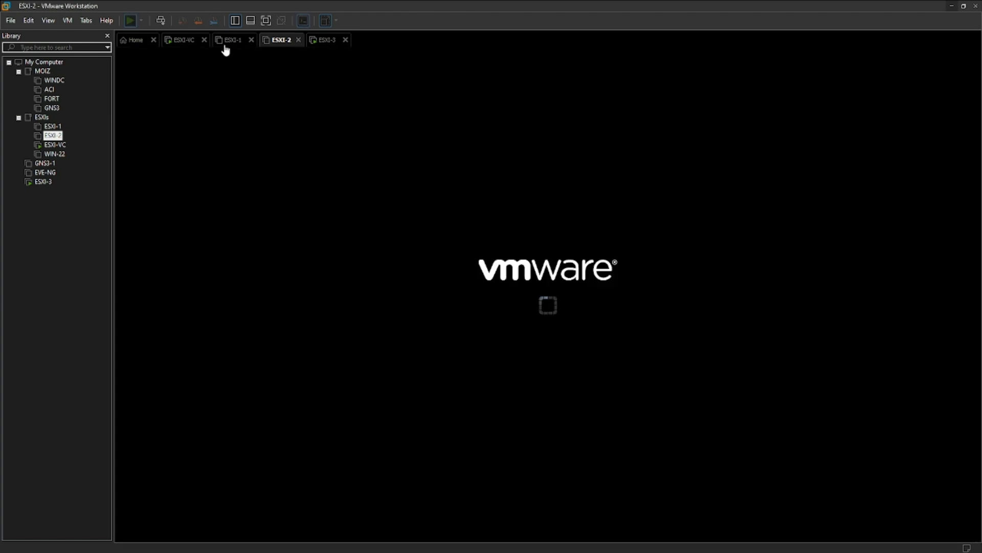
# Add a new 150 GB SCSI hard disk to the ESXI-1 virtual machine.
pyautogui.hotkey('ctrl', 'd')
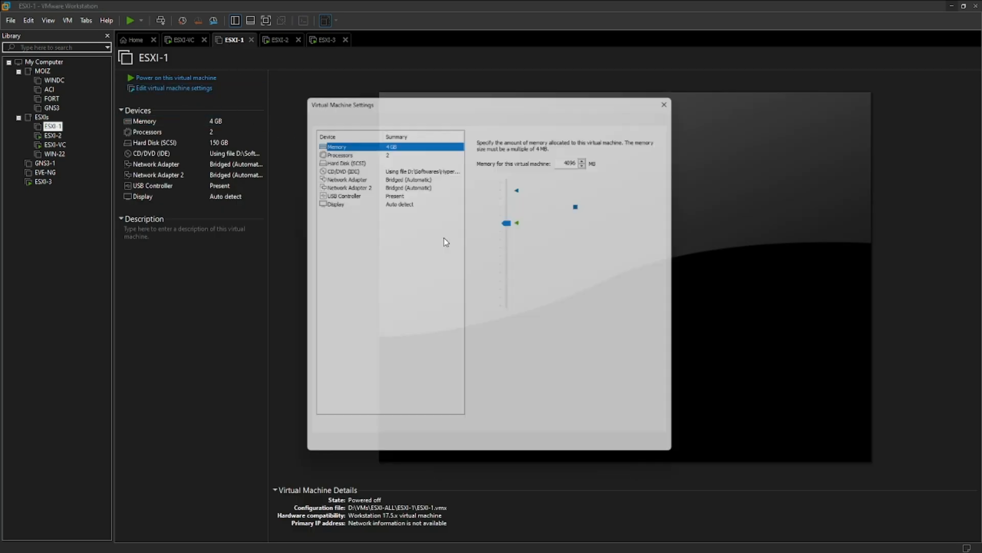
pyautogui.click(404, 432)
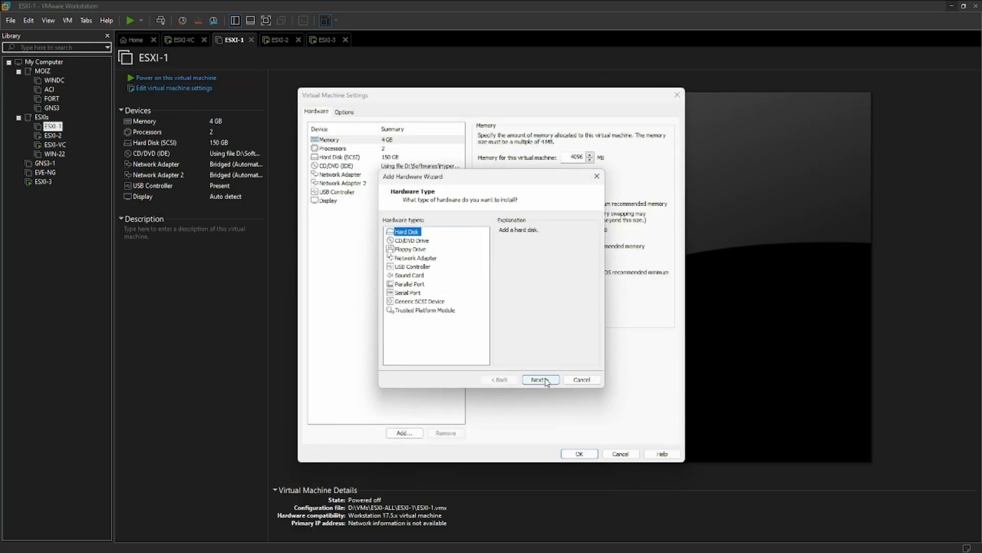
pyautogui.click(540, 378)
pyautogui.click(540, 379)
pyautogui.click(542, 379)
pyautogui.write('5')
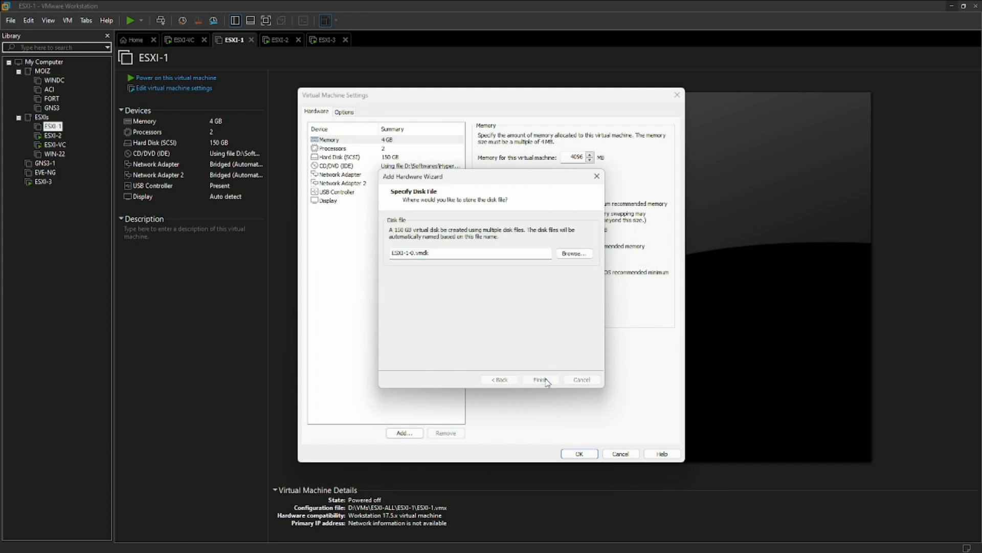
# Add a second new 150 GB SCSI hard disk and save the VM settings.
pyautogui.click(404, 433)
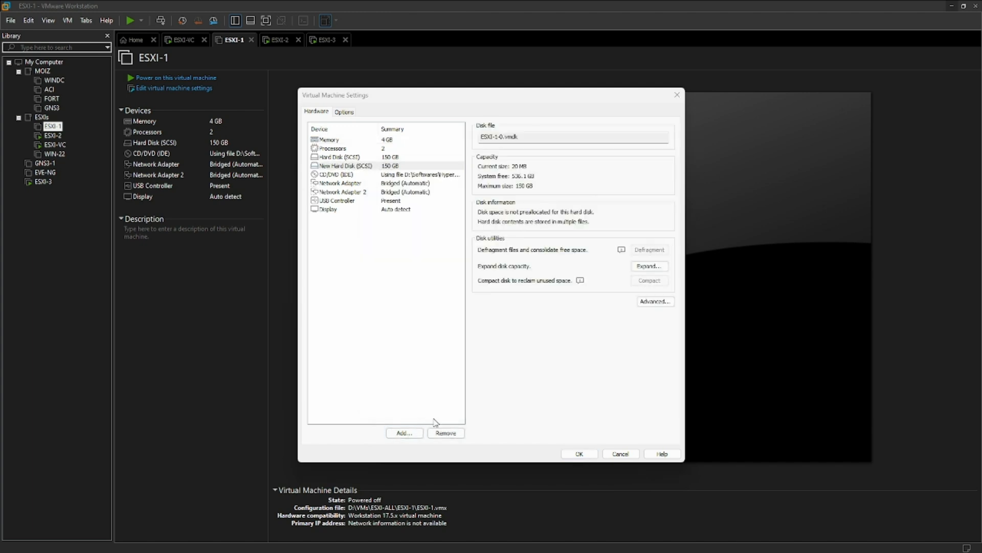
pyautogui.click(538, 378)
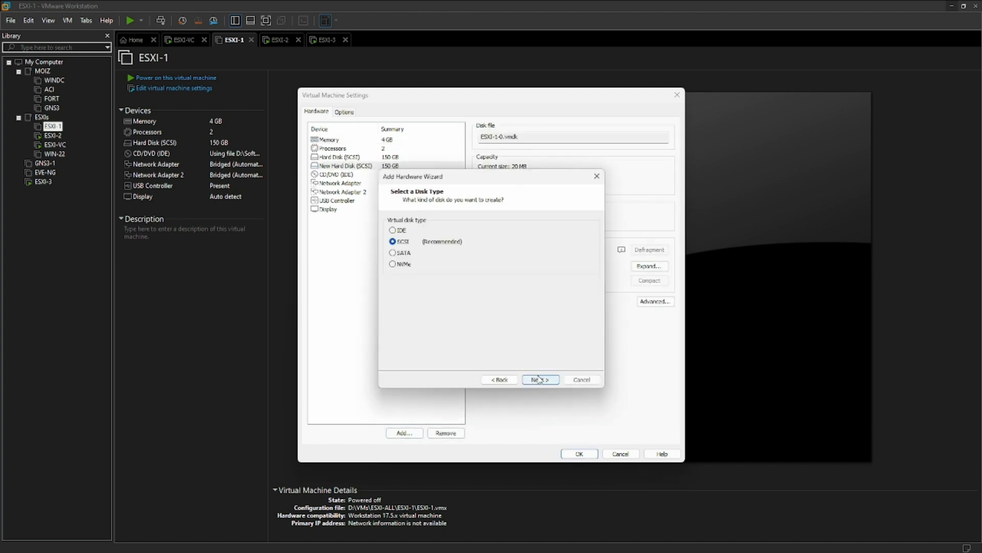
pyautogui.click(539, 378)
pyautogui.click(540, 379)
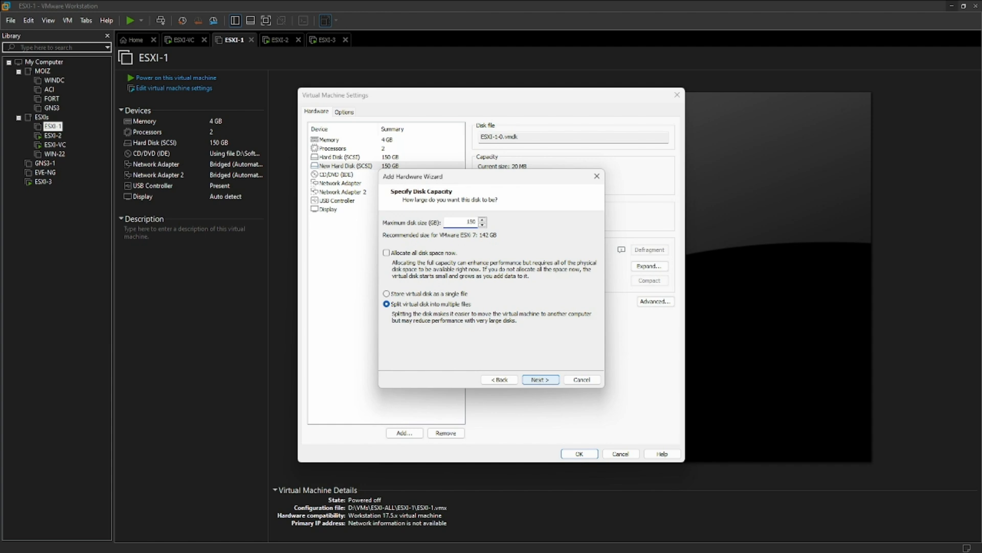
pyautogui.click(540, 379)
pyautogui.click(541, 380)
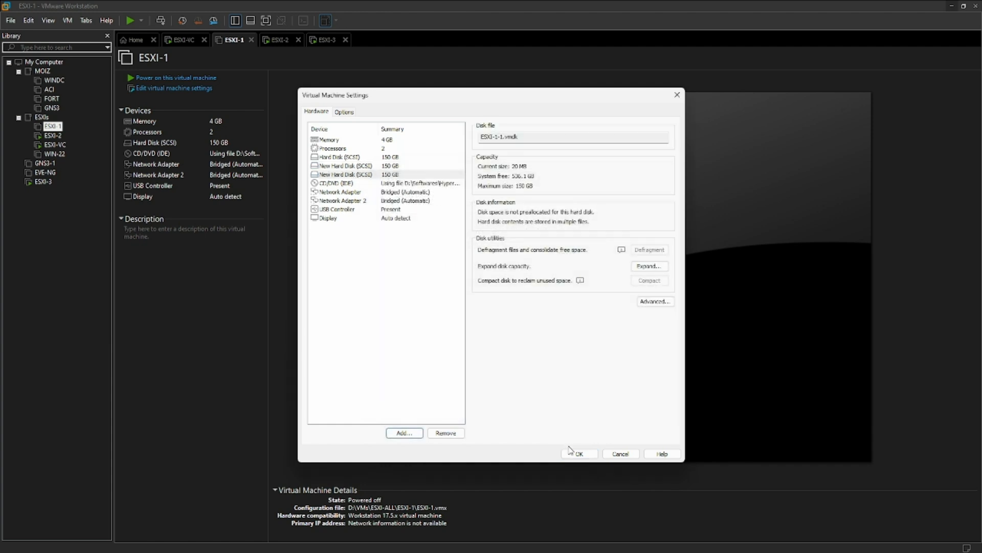
pyautogui.click(580, 454)
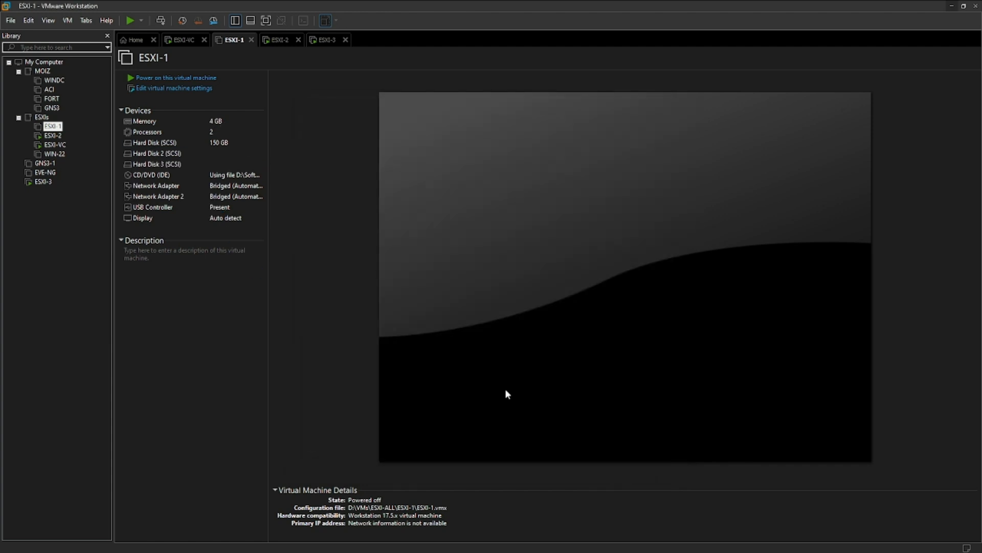
# Power on ESXI-1 and check the ESXI-1, ESXI-2 and ESXI-3 consoles while they boot.
pyautogui.click(197, 78)
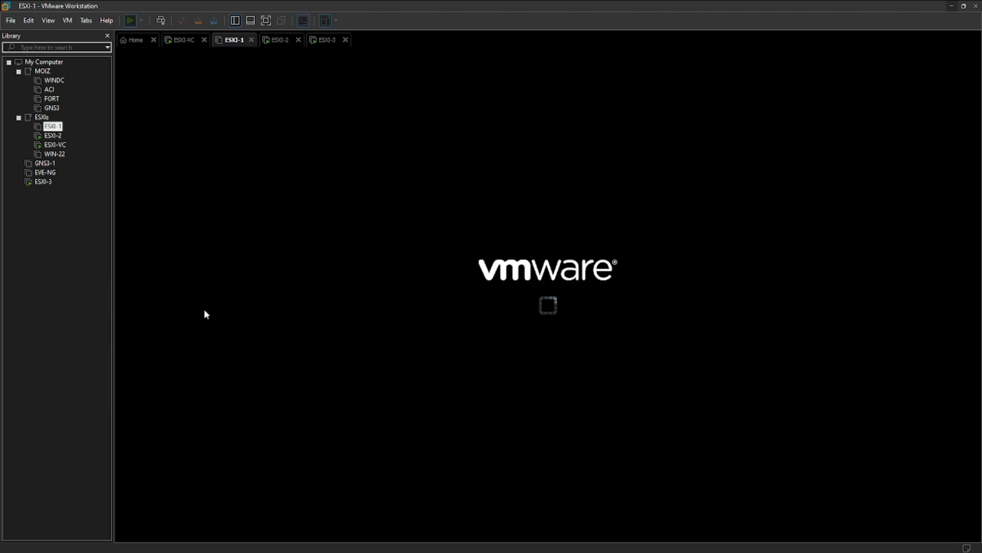
pyautogui.click(322, 45)
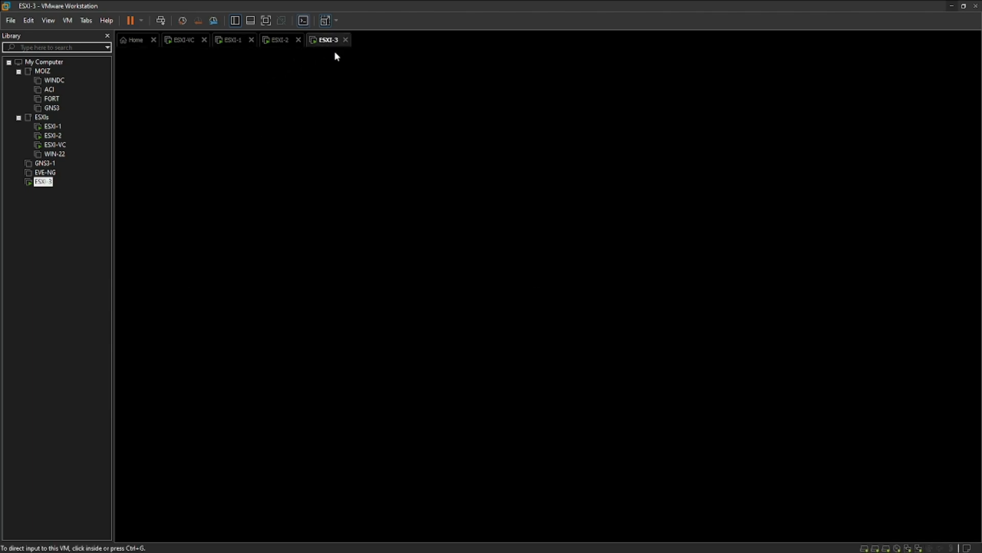
pyautogui.click(279, 45)
pyautogui.click(229, 46)
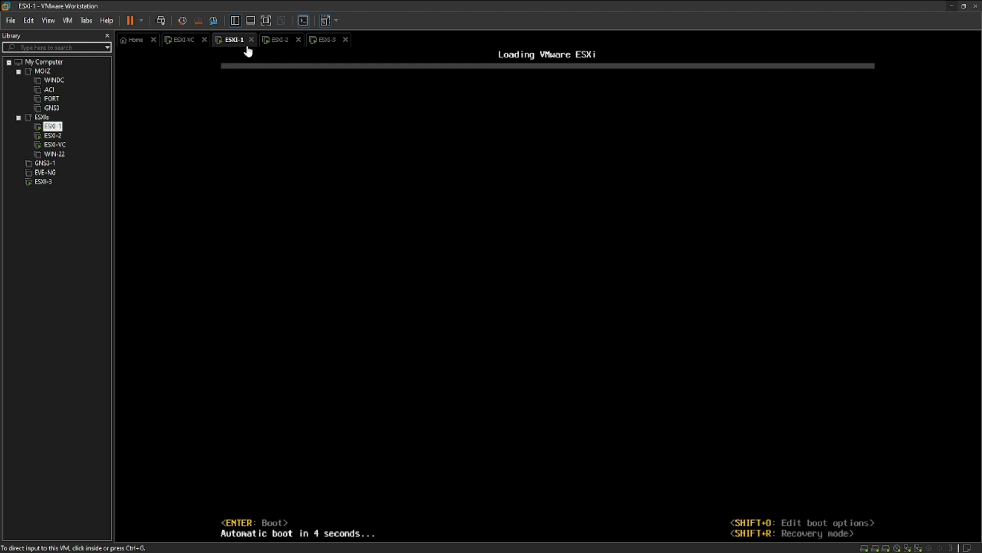
pyautogui.click(280, 46)
pyautogui.click(324, 44)
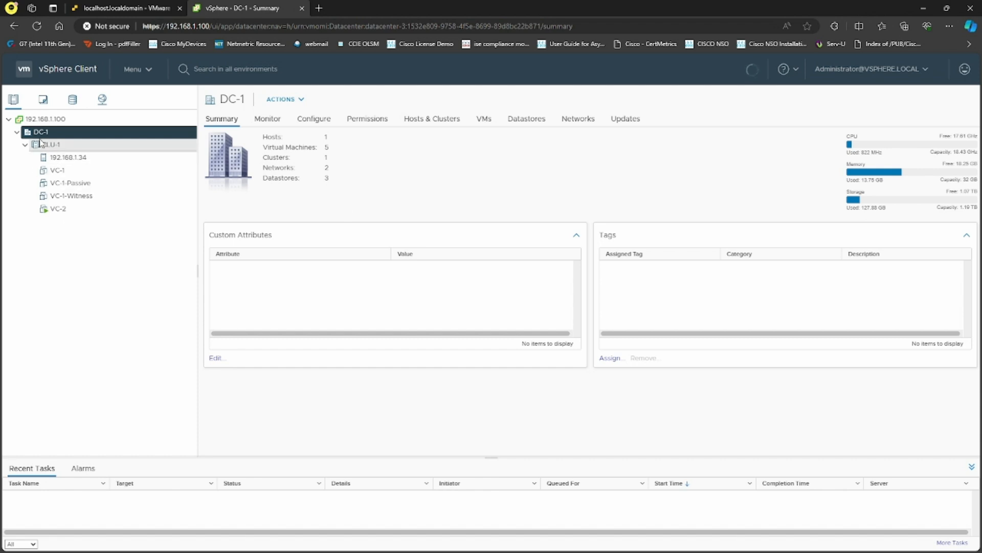
# Create a new datacenter named DC-2 under vCenter 192.168.1.100.
pyautogui.rightClick(43, 122)
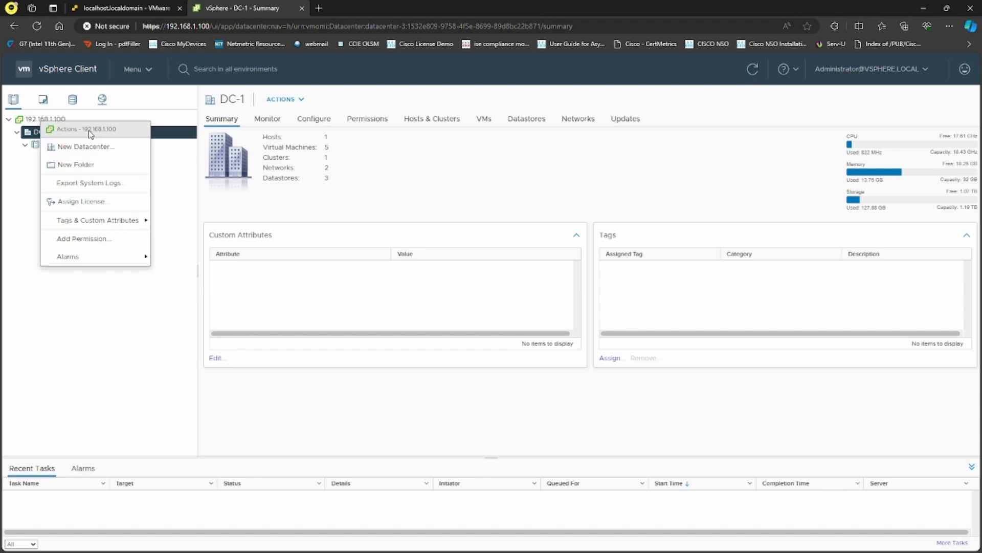
pyautogui.click(84, 134)
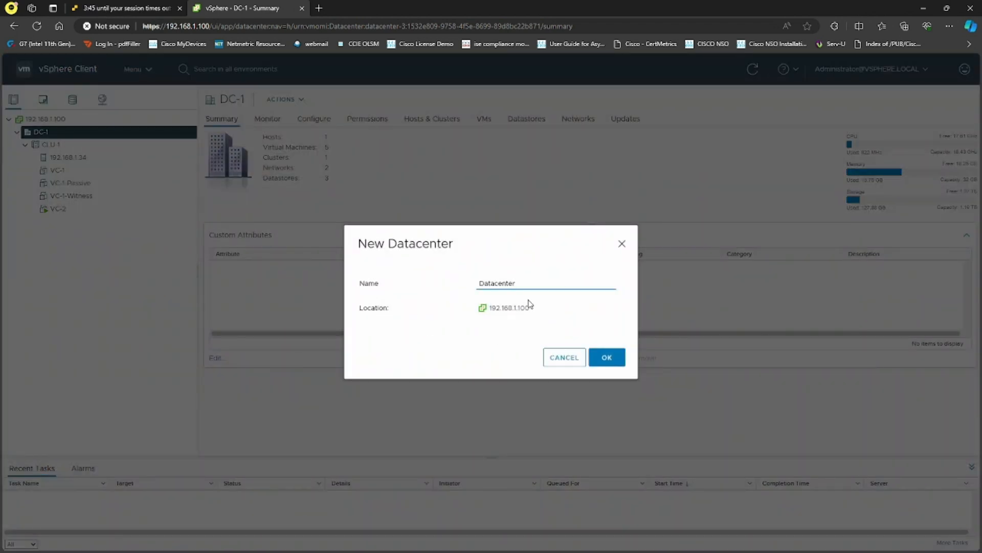
pyautogui.moveTo(516, 283); pyautogui.dragTo(432, 278)
pyautogui.write('DC-2')
pyautogui.click(605, 357)
# Create a new cluster named CLU-2 inside datacenter DC-2.
pyautogui.rightClick(34, 222)
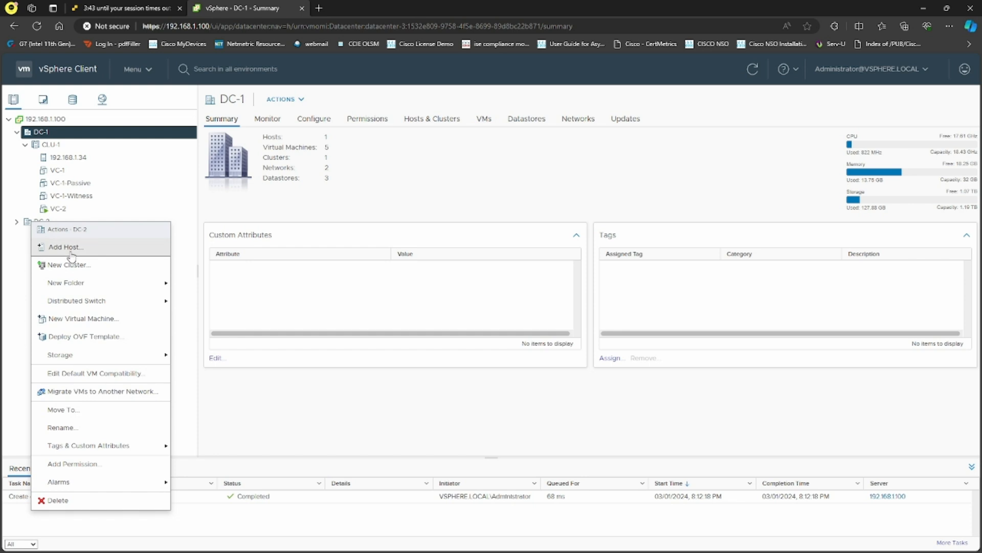
pyautogui.click(65, 265)
pyautogui.moveTo(513, 235); pyautogui.dragTo(445, 226)
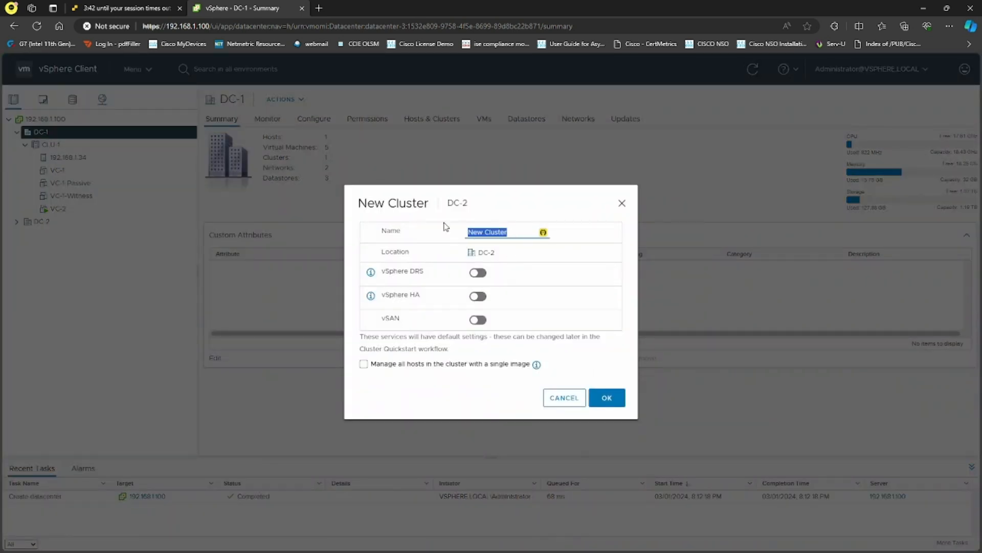
pyautogui.write('c')
pyautogui.click(606, 397)
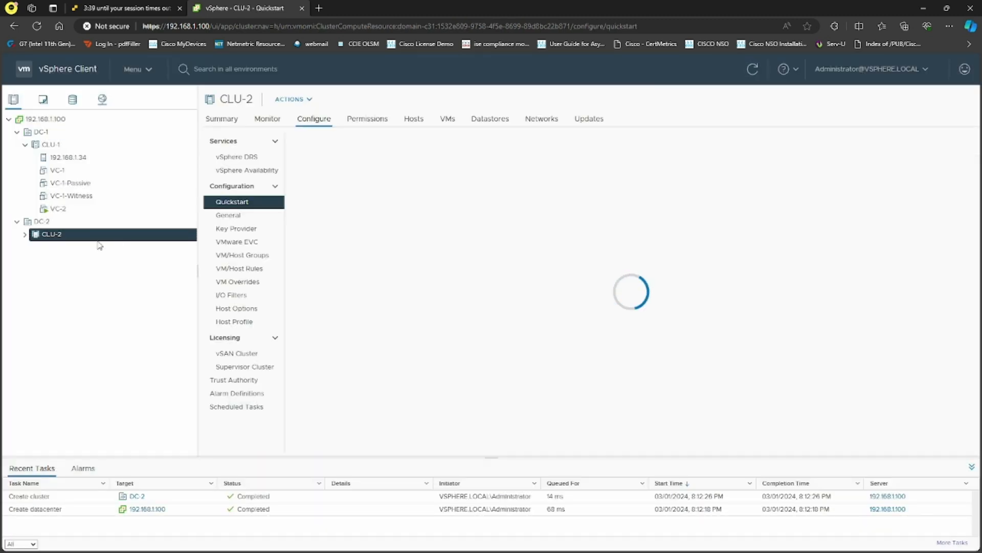
# Collapse CLU-1 and DC-1 in the inventory and focus the ESXI-3 console.
pyautogui.click(24, 144)
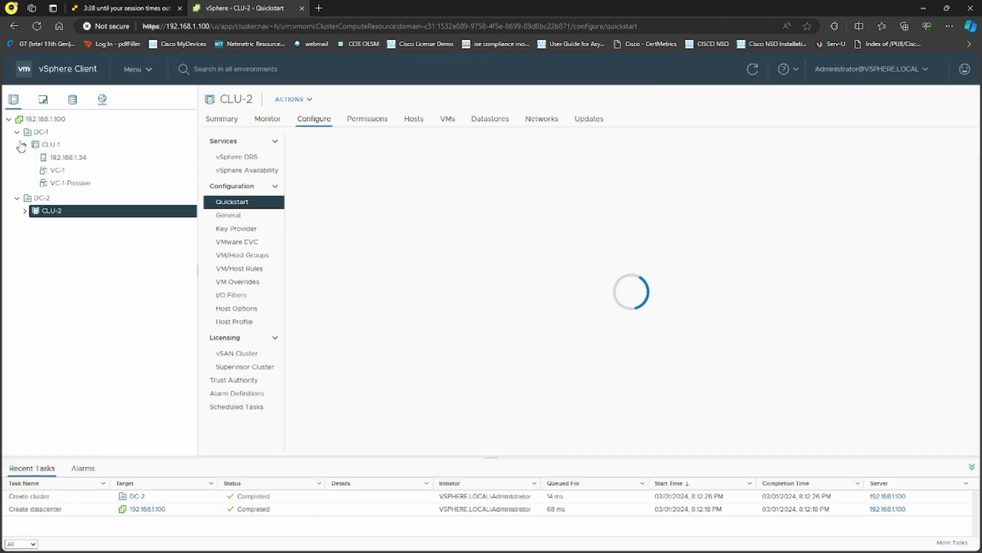
pyautogui.click(17, 132)
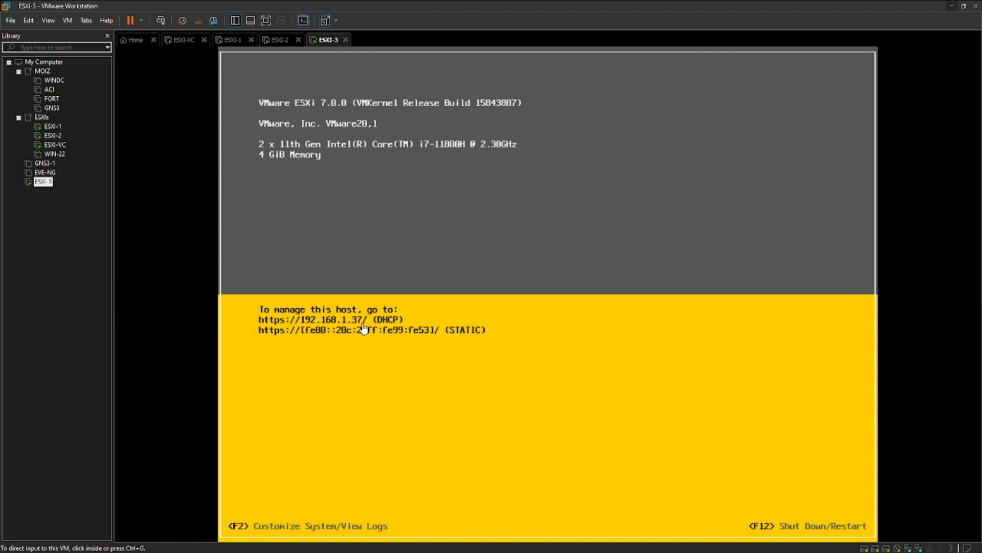
pyautogui.click(363, 328)
# Log in as root to the ESXI-3 system customization screen.
pyautogui.press('F2')
pyautogui.press('Tab')
pyautogui.write('*')
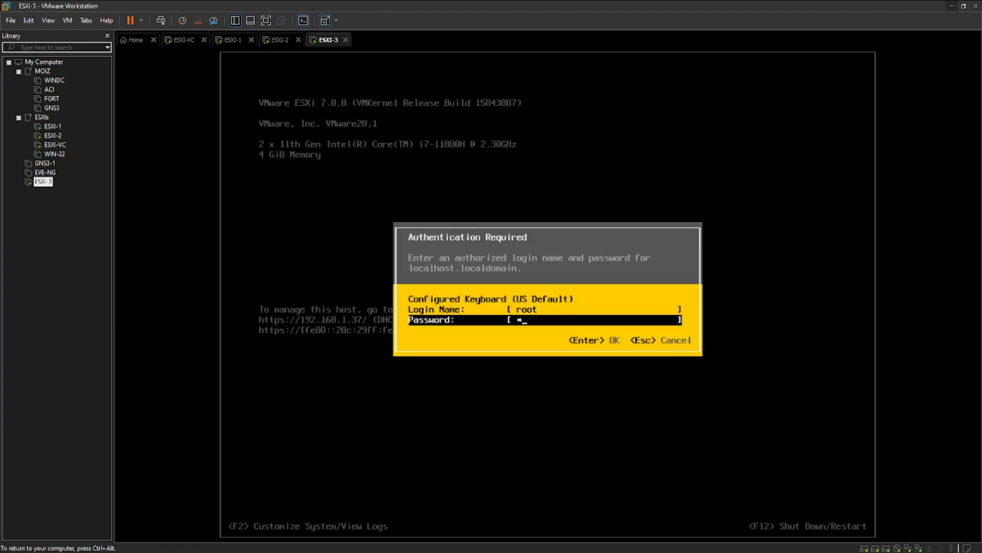
pyautogui.write('*******')
pyautogui.press('Return')
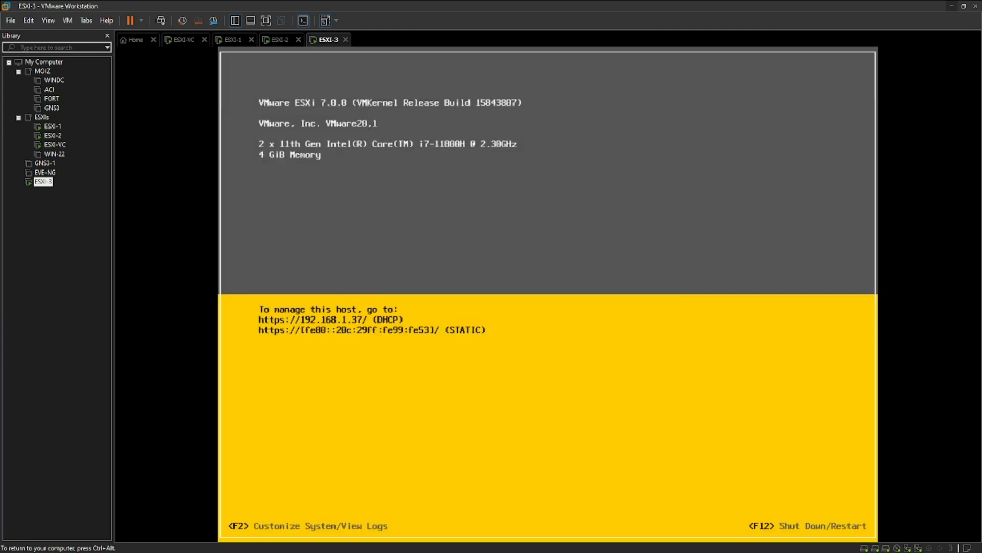
# Set the management network to a static IPv4 address of 192.168.1.103.
pyautogui.press('Down')
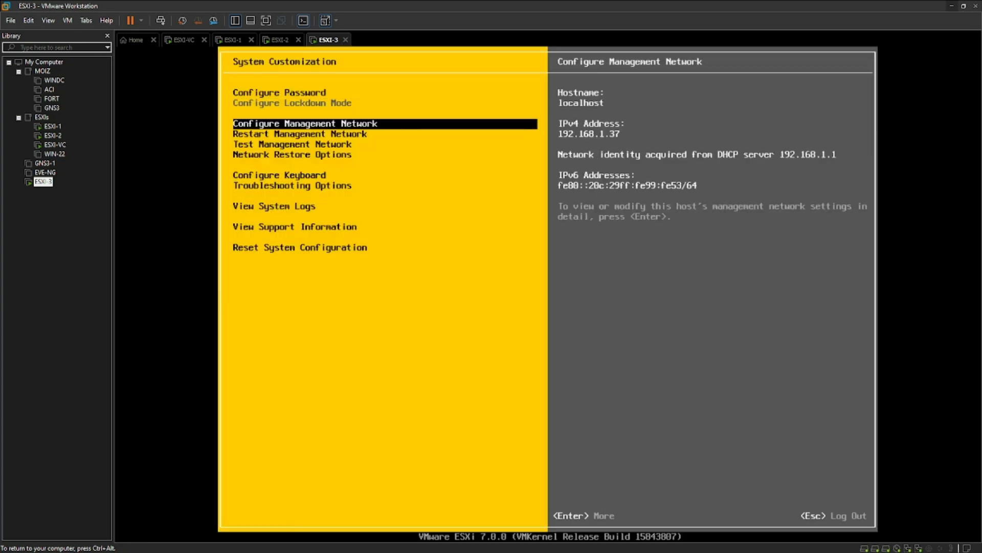
pyautogui.press('Return')
pyautogui.press('Down')
pyautogui.press('Down')
pyautogui.press('Return')
pyautogui.press('Down')
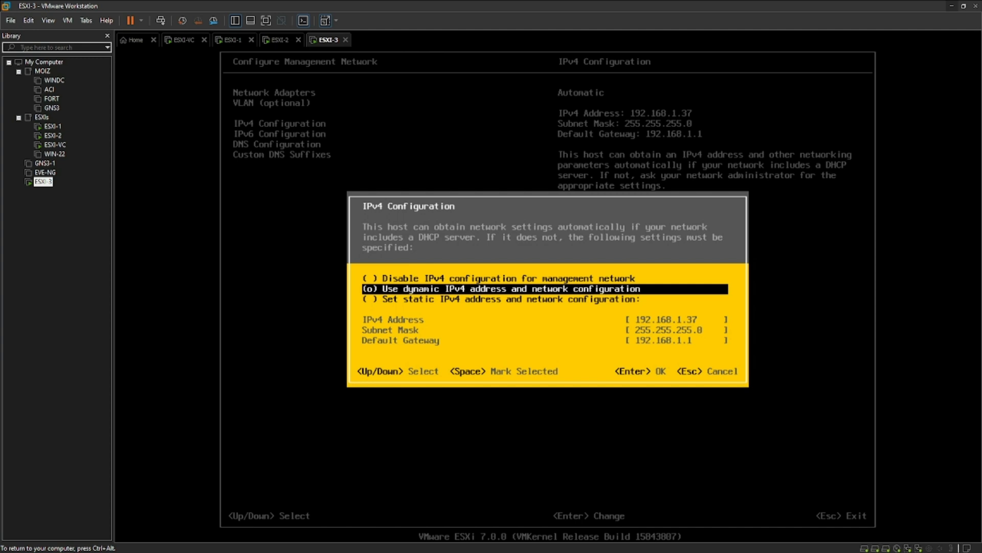
pyautogui.press('Down')
pyautogui.press('space')
pyautogui.press('Down')
pyautogui.press('Right')
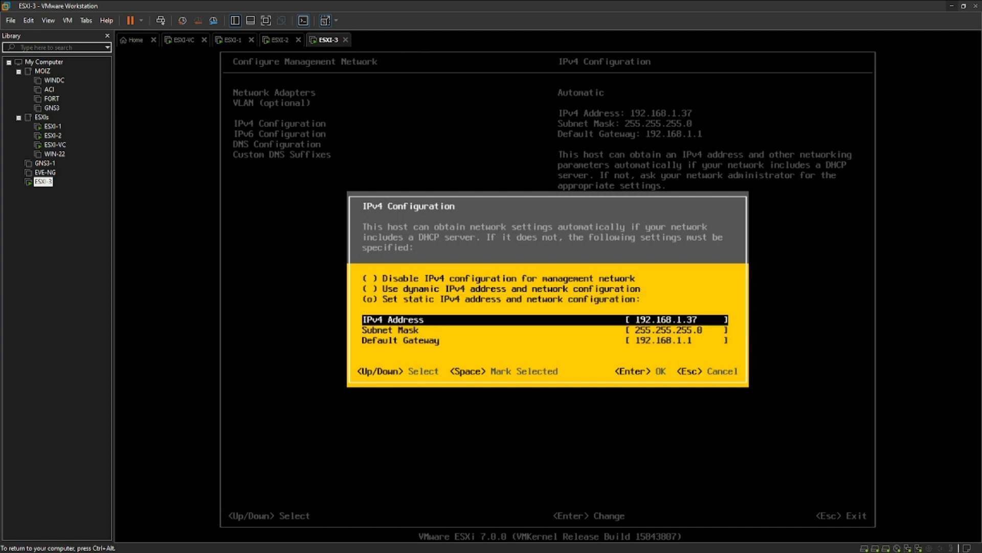
pyautogui.press('Return')
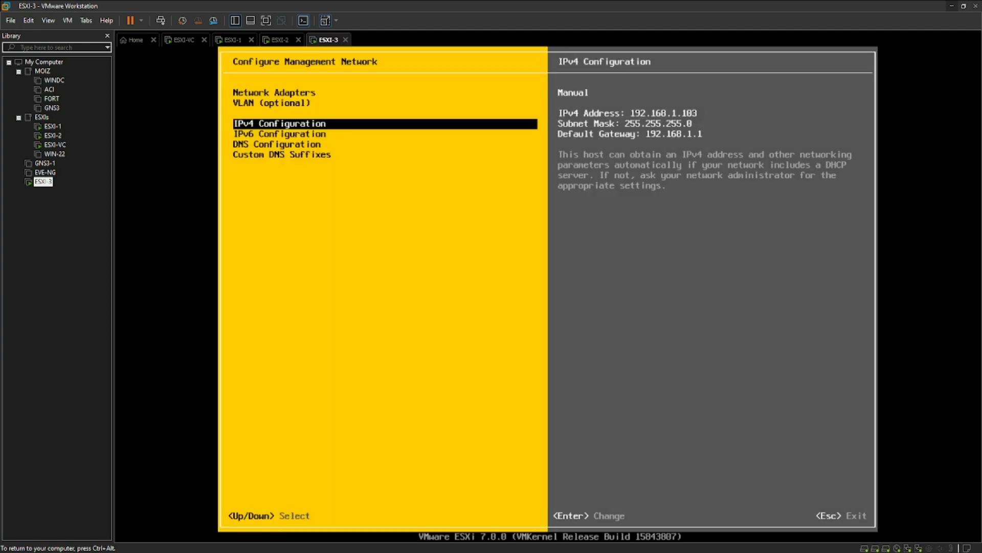
# Apply the change, restart the management network, and check the other host consoles.
pyautogui.press('Escape')
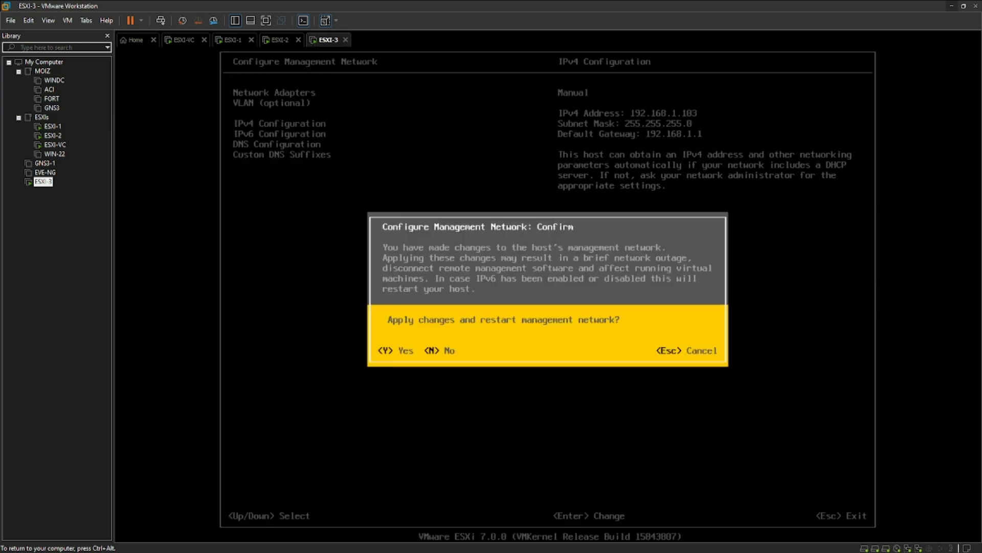
pyautogui.press('y')
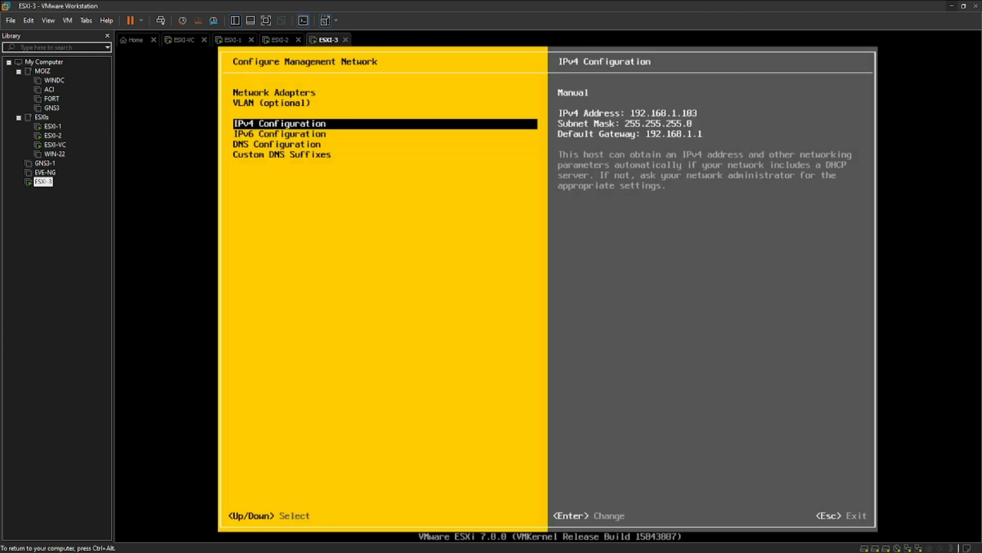
pyautogui.press('Escape')
pyautogui.hotkey('ctrl', 'alt')
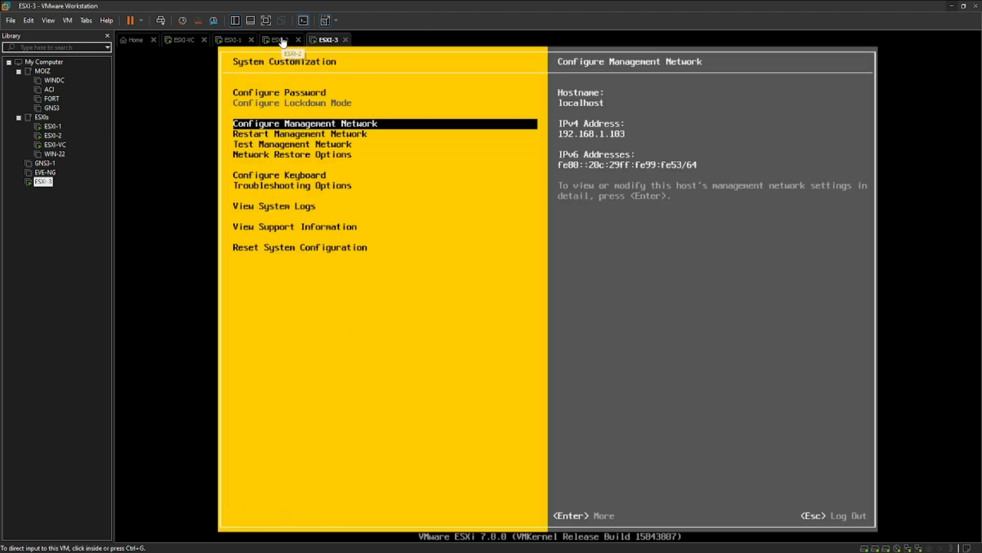
pyautogui.click(282, 40)
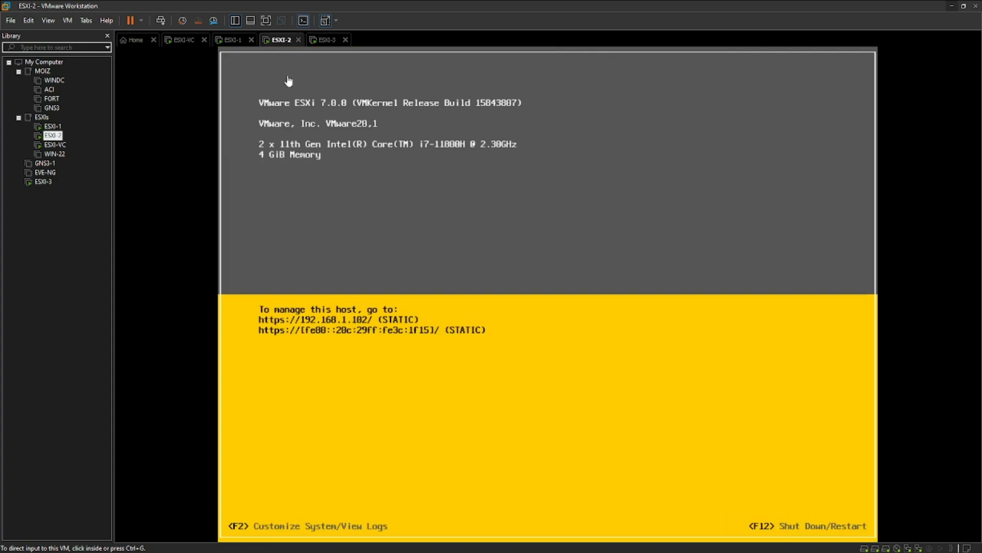
pyautogui.click(236, 40)
pyautogui.click(328, 40)
pyautogui.click(235, 43)
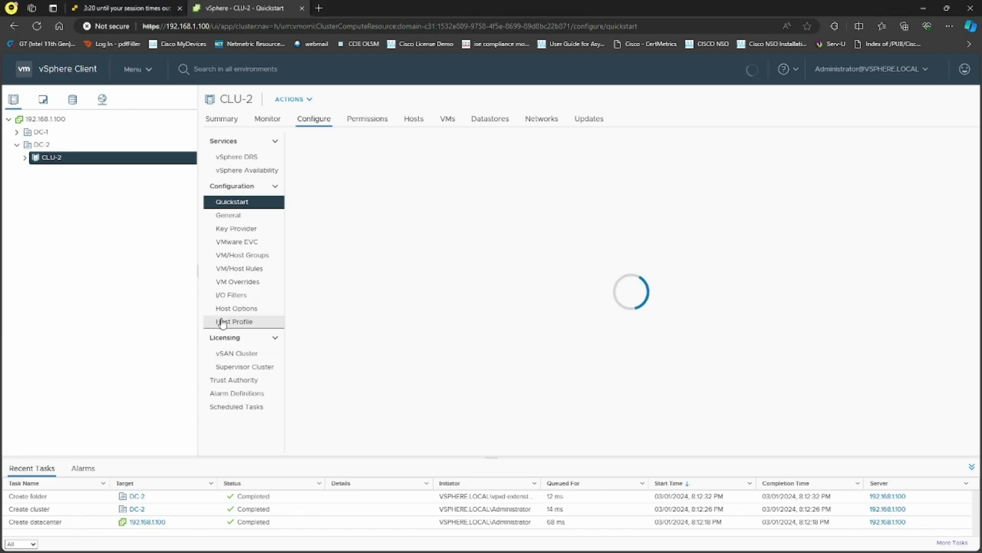
# Start a new distributed switch in datacenter DC-2 and name it vDS-2.
pyautogui.rightClick(63, 161)
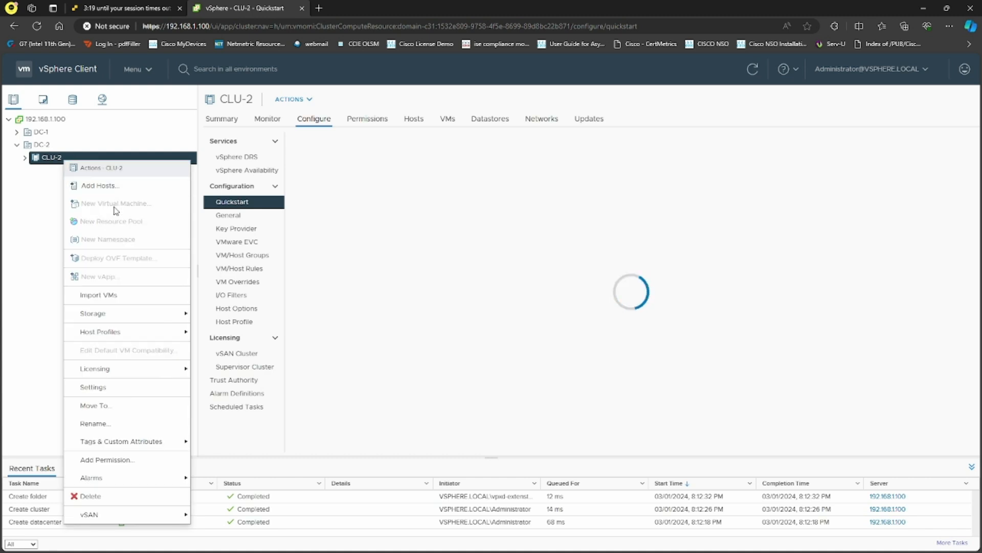
pyautogui.click(31, 195)
pyautogui.click(41, 145)
pyautogui.rightClick(58, 147)
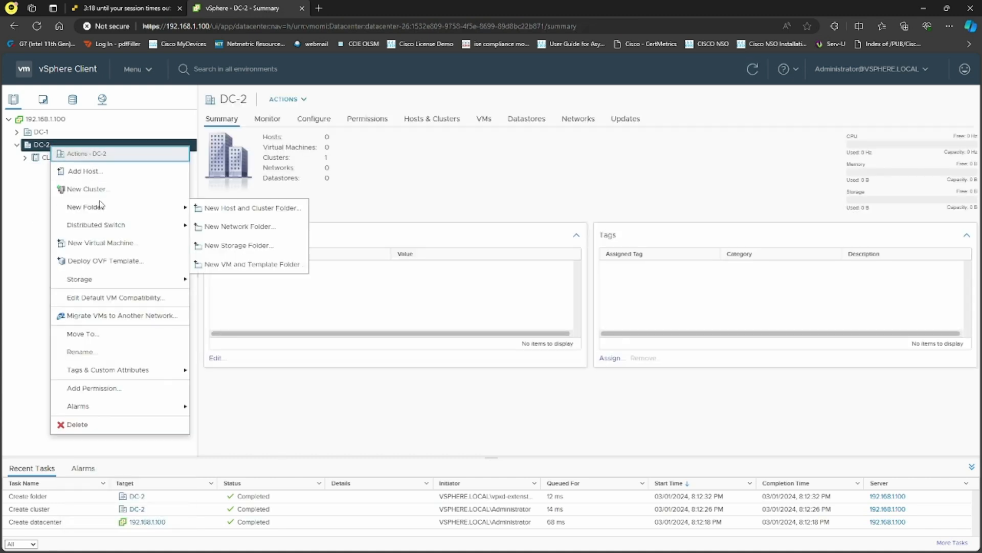
pyautogui.moveTo(135, 225)
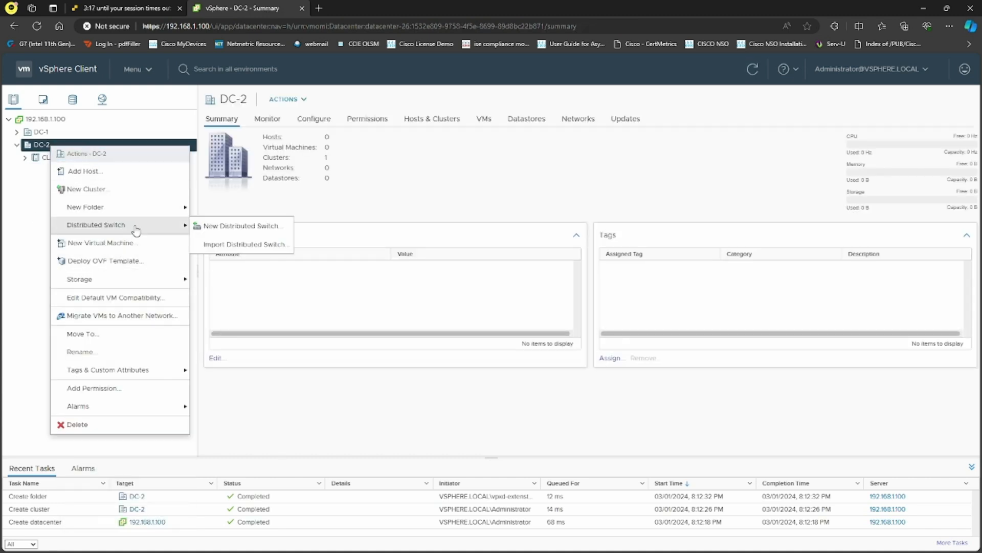
pyautogui.click(226, 226)
pyautogui.moveTo(536, 174); pyautogui.dragTo(465, 178)
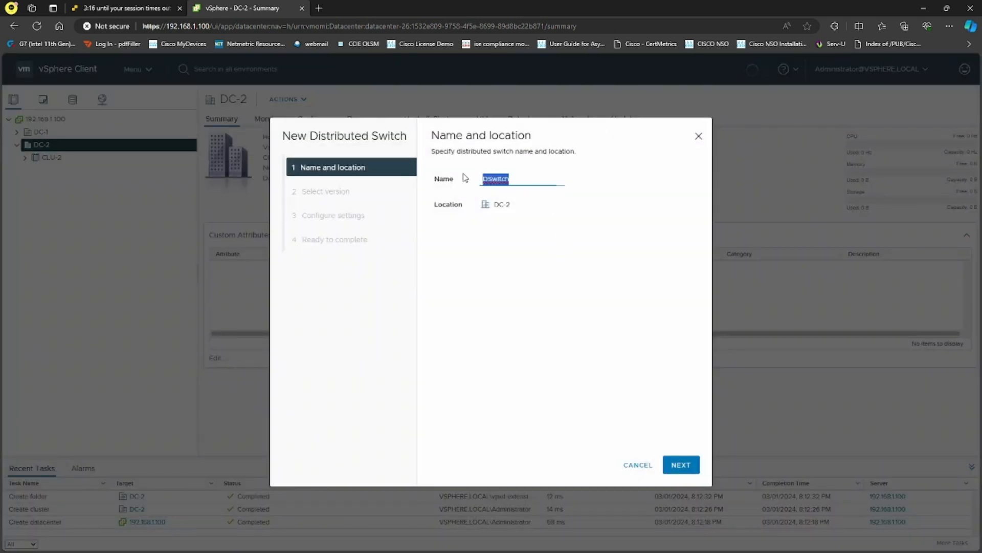
pyautogui.write('vDS-2')
pyautogui.click(674, 465)
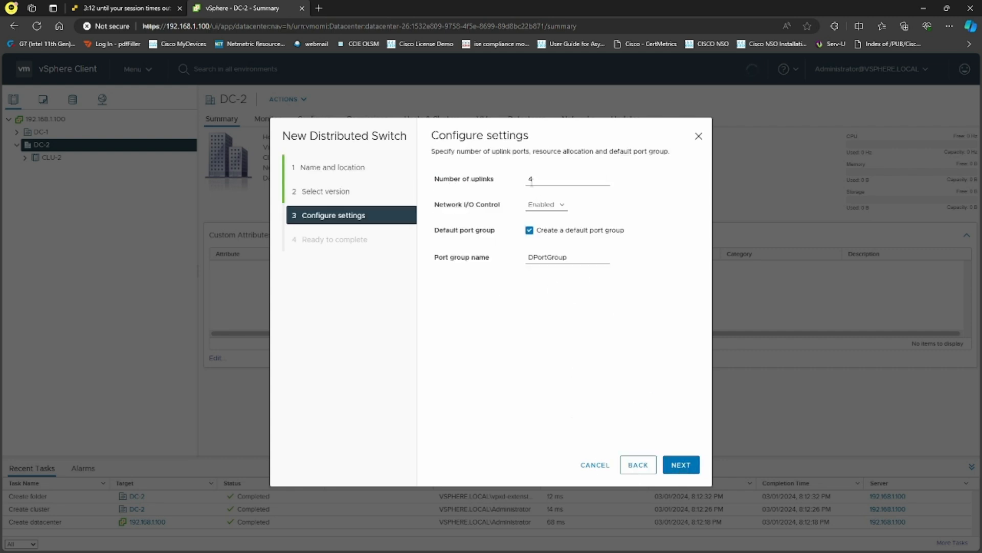
# Keep 4 uplinks, name the default port group vSAN, and finish the switch.
pyautogui.doubleClick(531, 179)
pyautogui.moveTo(584, 259); pyautogui.dragTo(473, 257)
pyautogui.write('MGMT')
pyautogui.moveTo(560, 255); pyautogui.dragTo(512, 252)
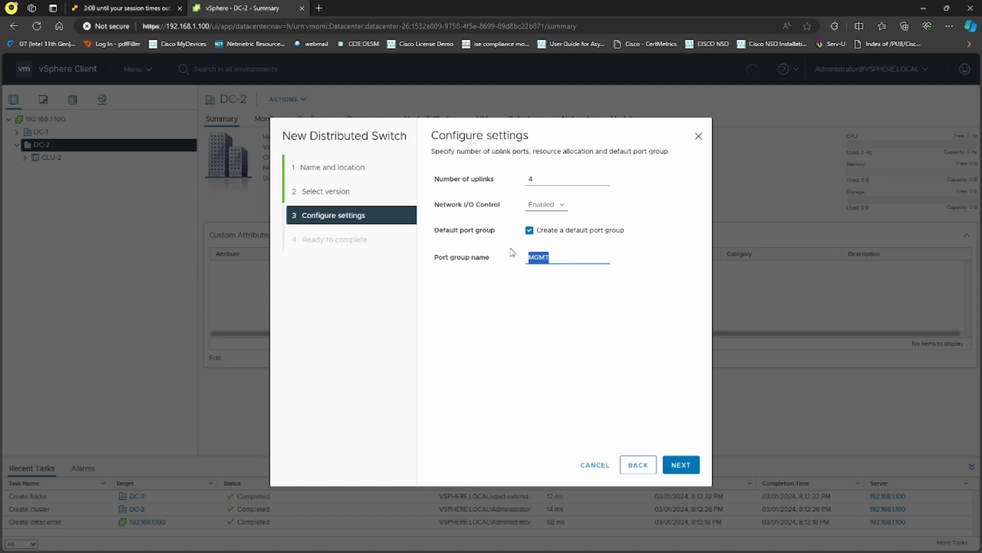
pyautogui.write('vSAN')
pyautogui.click(679, 464)
pyautogui.click(678, 463)
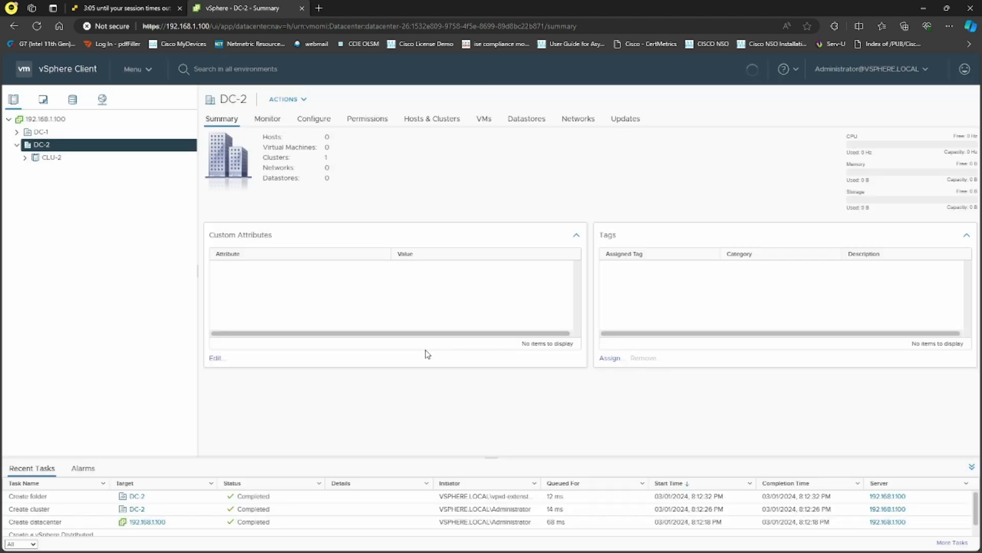
# In the Networking view, add a distributed port group named VMs to vDS-2 with default settings.
pyautogui.click(101, 100)
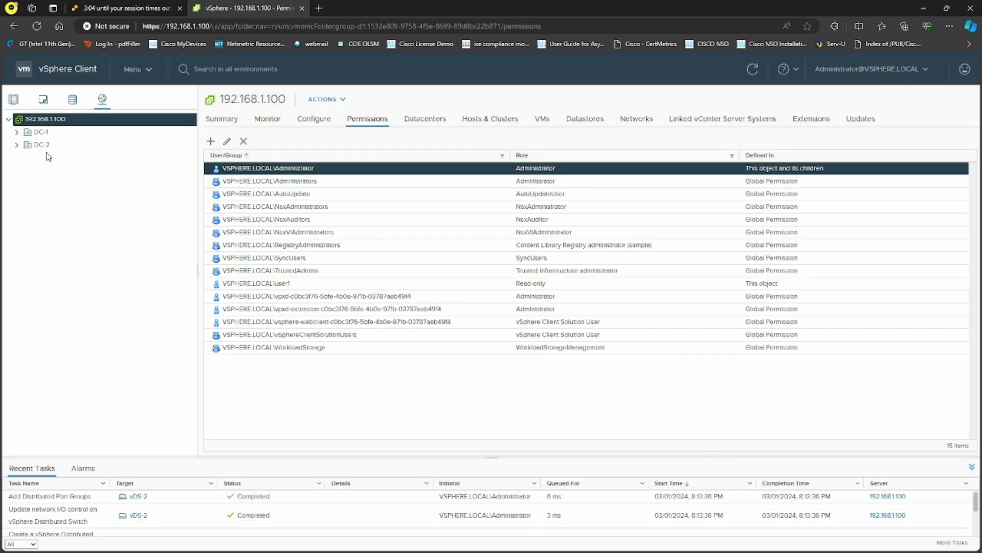
pyautogui.click(42, 145)
pyautogui.click(17, 145)
pyautogui.click(50, 158)
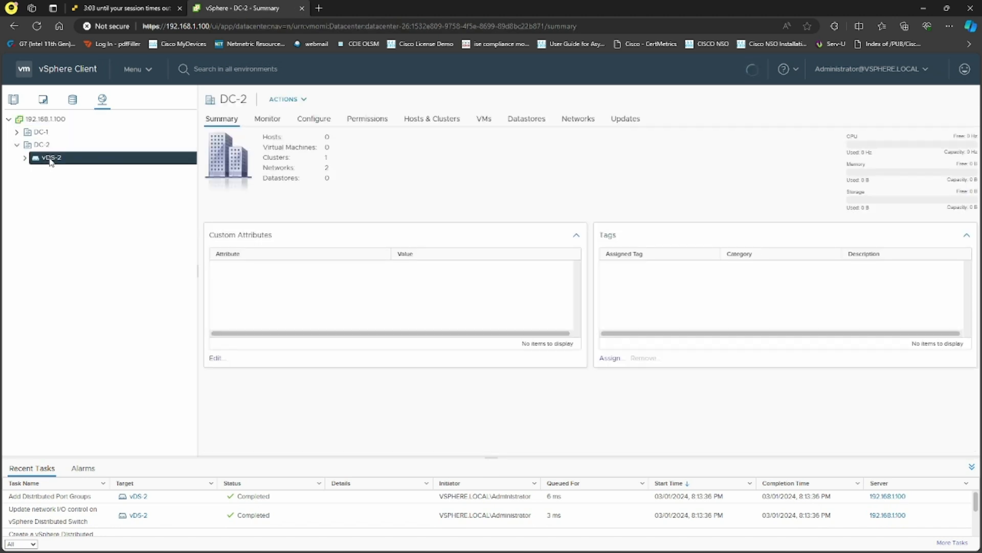
pyautogui.rightClick(111, 164)
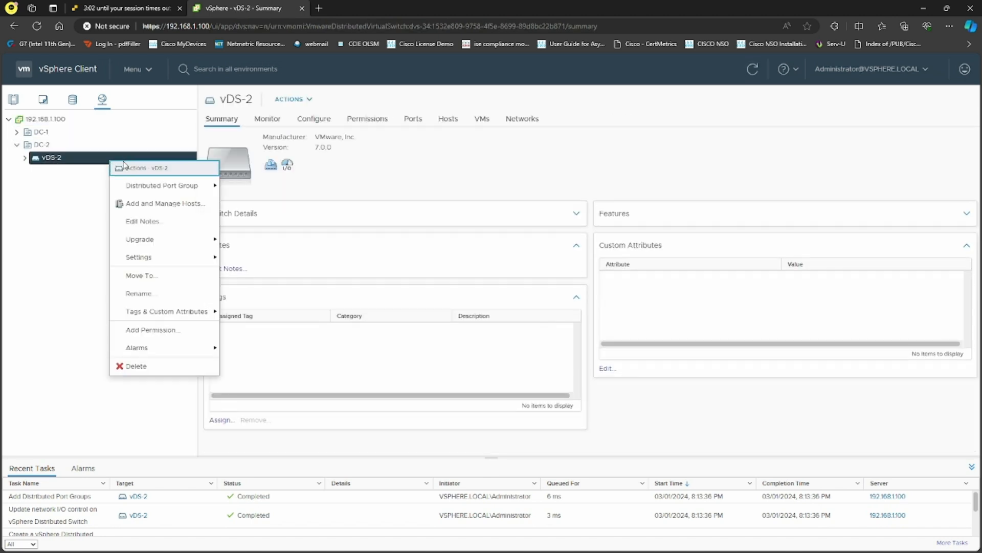
pyautogui.moveTo(194, 189)
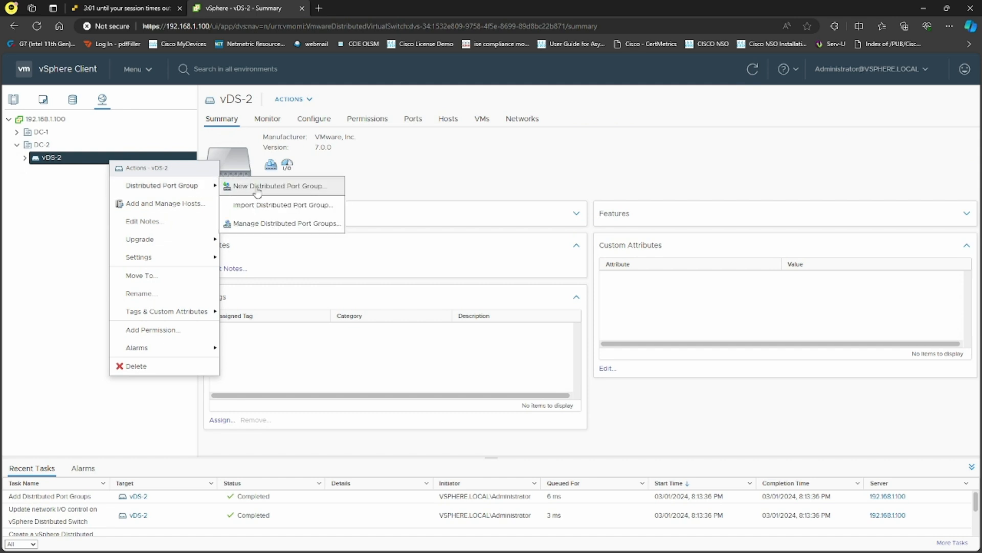
pyautogui.click(277, 186)
pyautogui.moveTo(486, 179); pyautogui.dragTo(430, 178)
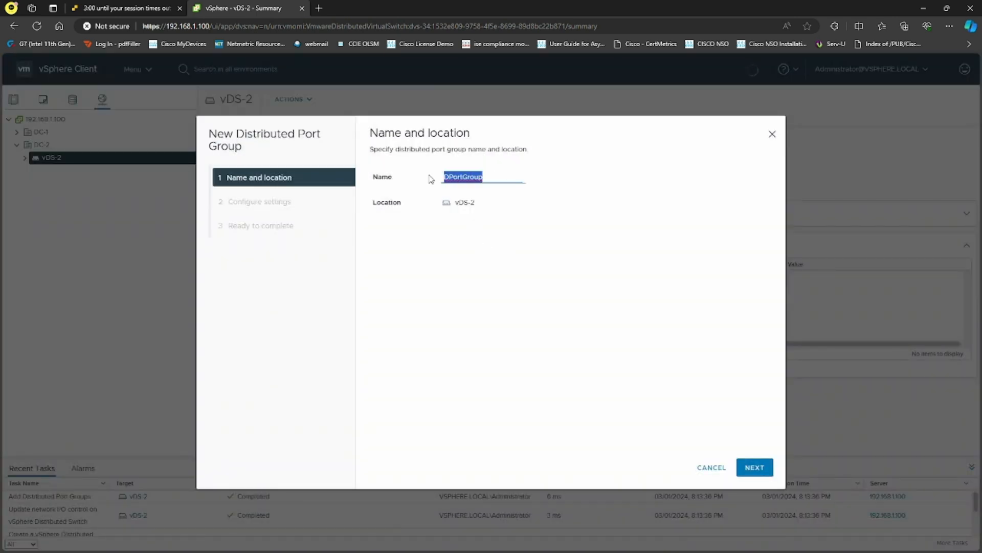
pyautogui.write('VMs')
pyautogui.click(751, 470)
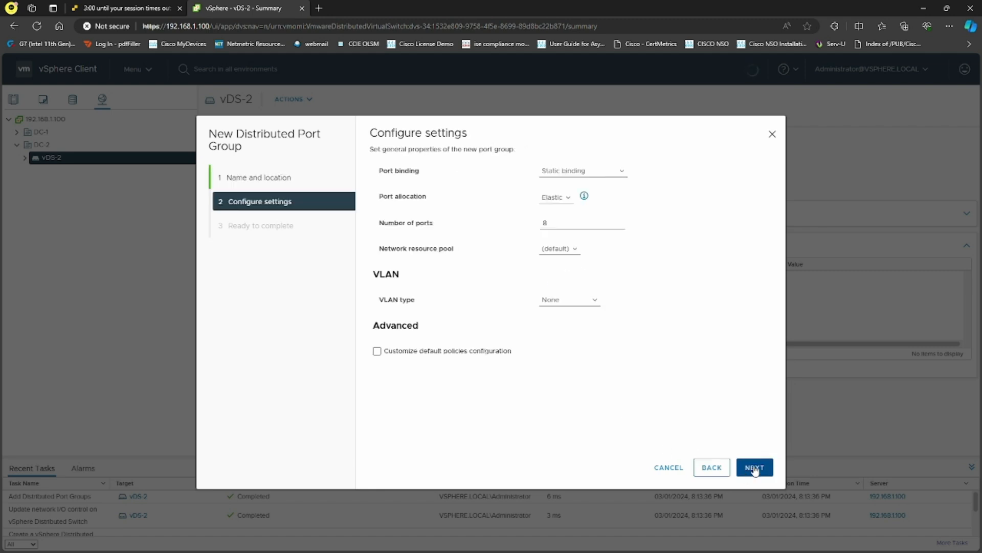
pyautogui.click(755, 468)
pyautogui.click(754, 468)
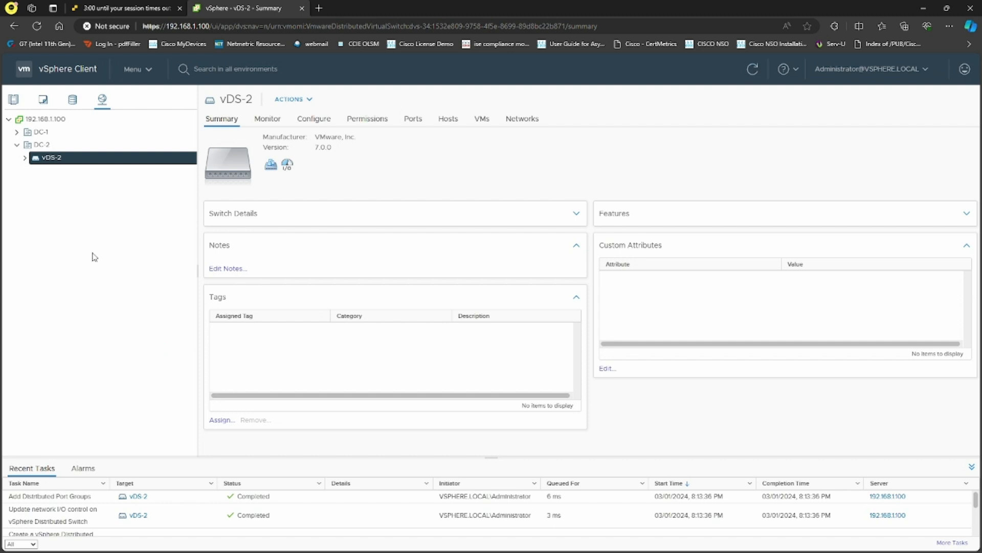
# Expand vDS-2 and review the vSAN and VMs port group summaries.
pyautogui.click(24, 158)
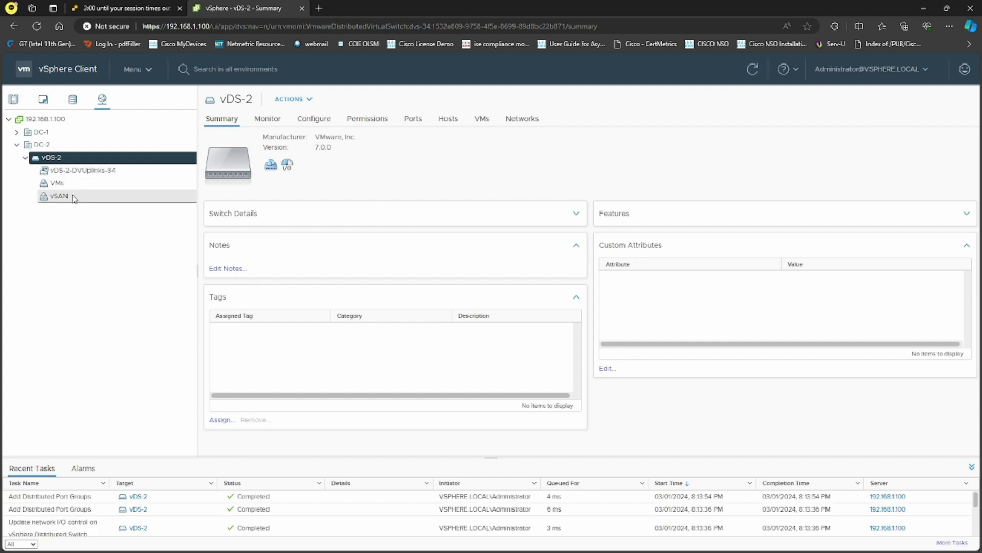
pyautogui.click(97, 198)
pyautogui.click(92, 188)
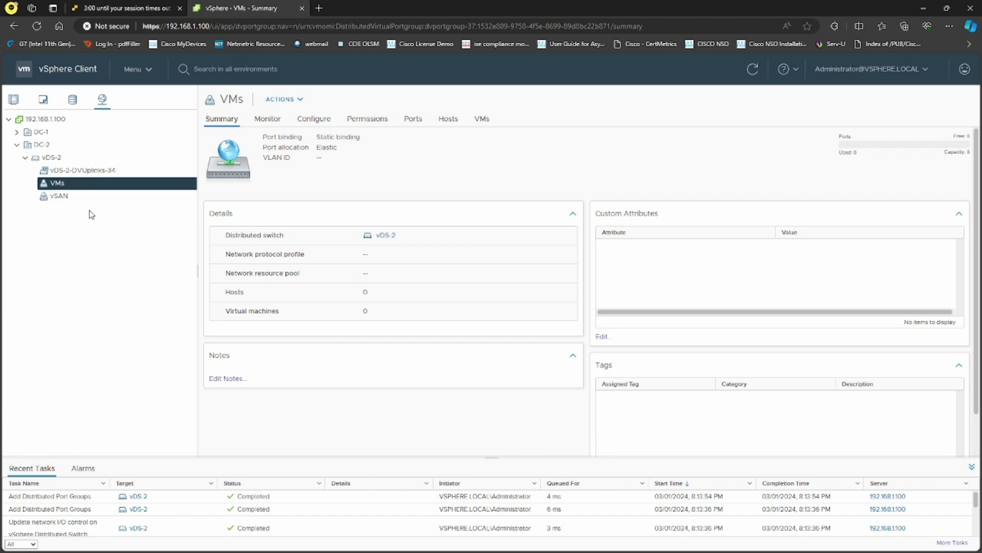
# Check the ESXi host consoles in VMware Workstation, then return to vSphere Client.
pyautogui.click(164, 16)
pyautogui.click(236, 8)
pyautogui.hotkey('alt', 'Tab')
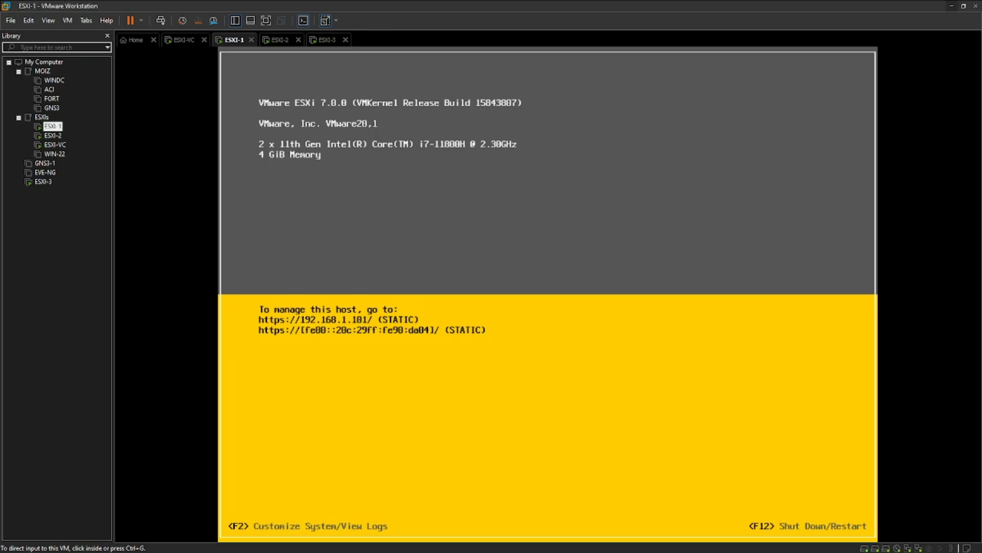
pyautogui.click(280, 41)
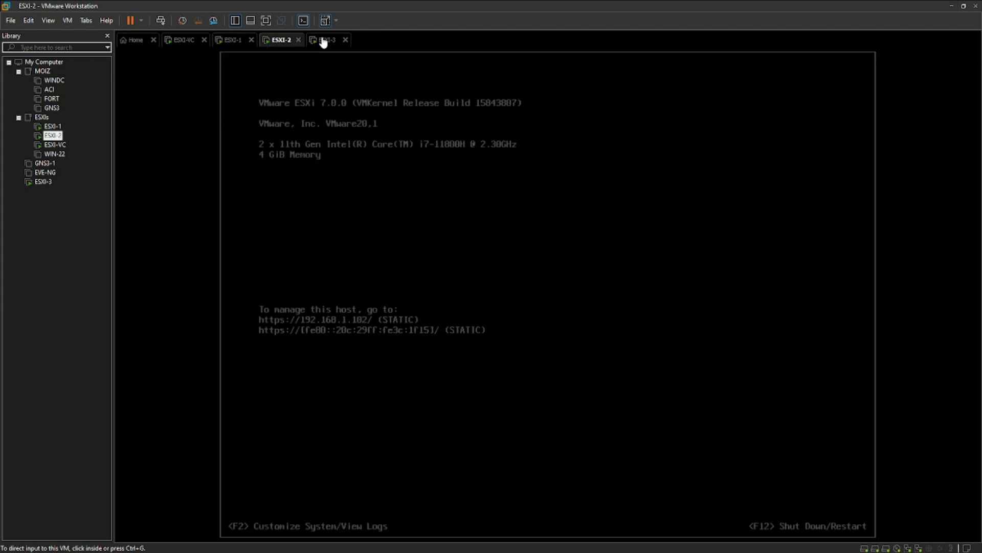
pyautogui.click(327, 41)
pyautogui.click(238, 41)
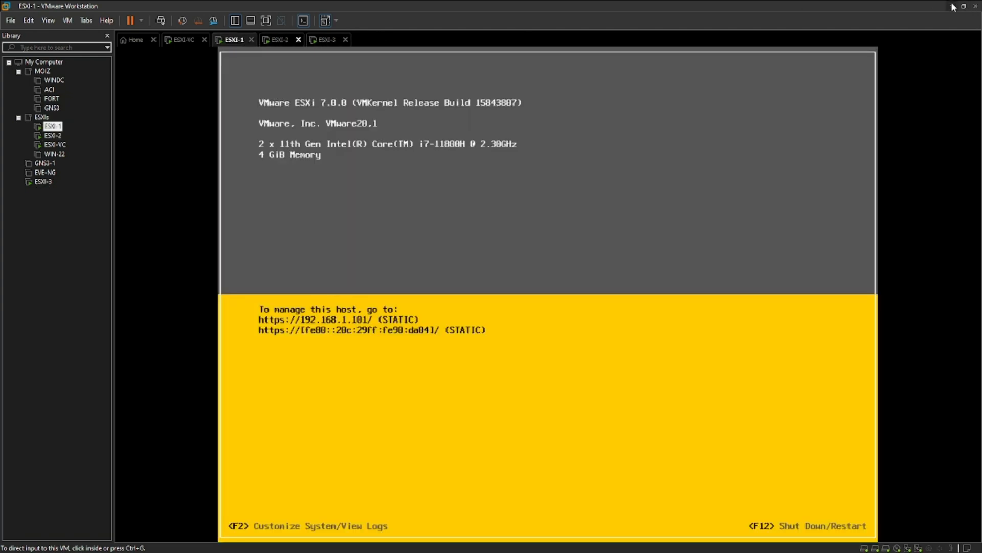
pyautogui.hotkey('alt', 'Tab')
# Start adding hosts to CLU-2 and enter host 192.168.1.101 with its root username and password.
pyautogui.click(13, 99)
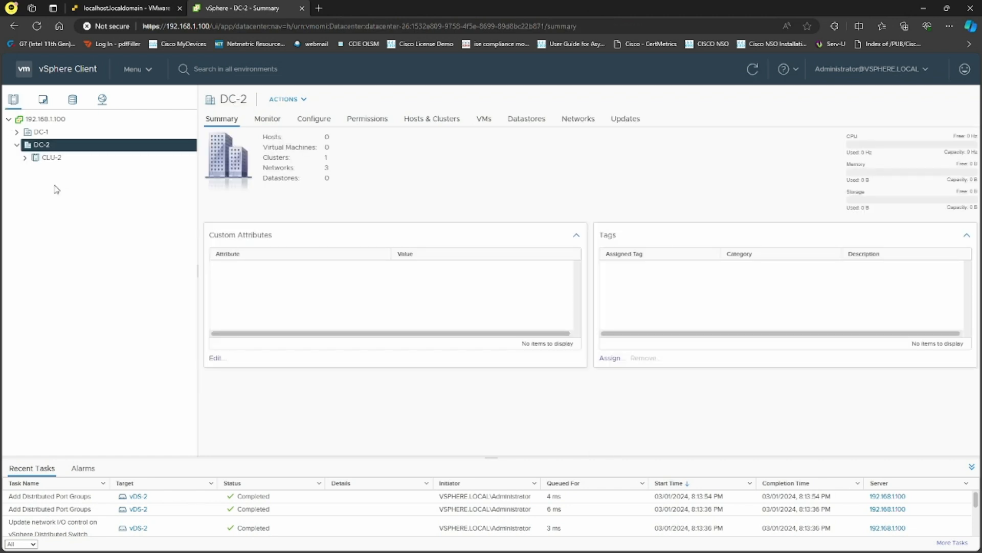
pyautogui.click(46, 158)
pyautogui.rightClick(50, 165)
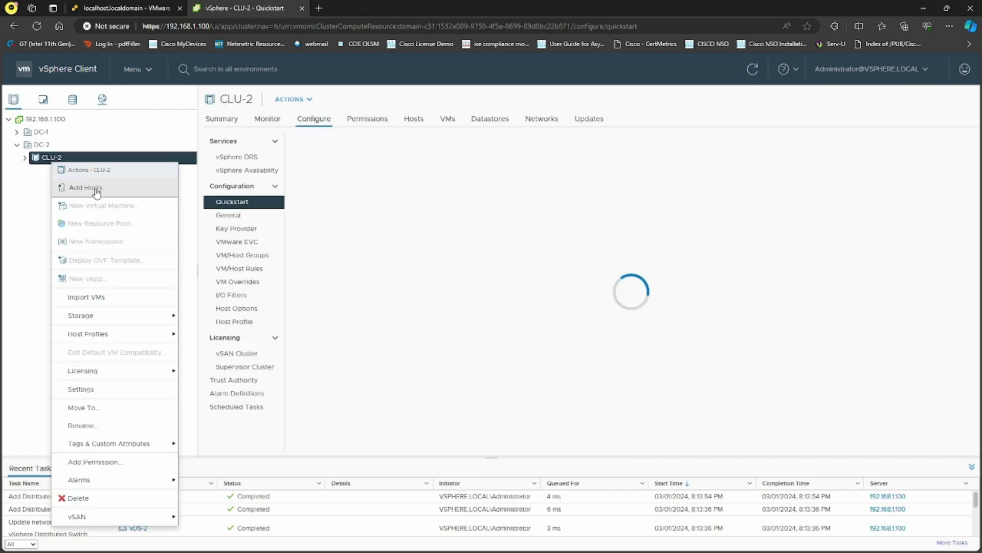
pyautogui.click(96, 191)
pyautogui.click(456, 195)
pyautogui.write('192.168.1.101')
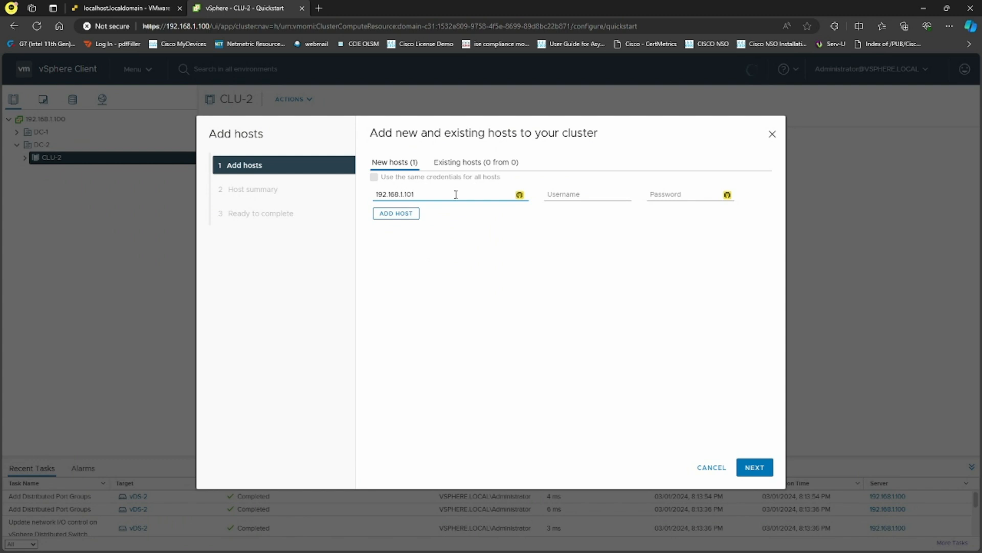
pyautogui.moveTo(441, 195); pyautogui.dragTo(341, 199)
pyautogui.hotkey('ctrl', 'c')
pyautogui.click(584, 194)
pyautogui.write('root')
pyautogui.press('Tab')
pyautogui.write('V')
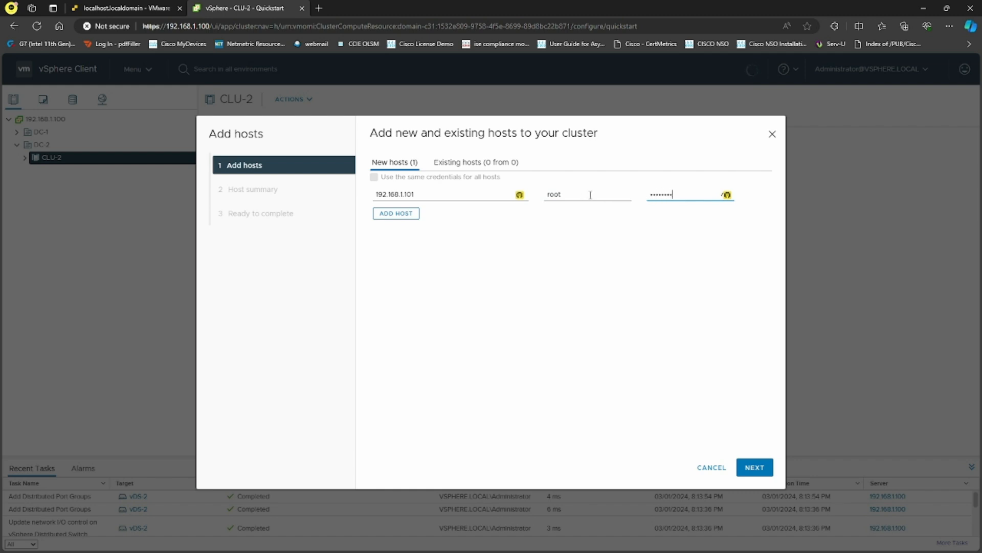
# Add hosts 192.168.1.102 and 192.168.1.103 using the same credentials for all hosts.
pyautogui.click(382, 216)
pyautogui.click(388, 179)
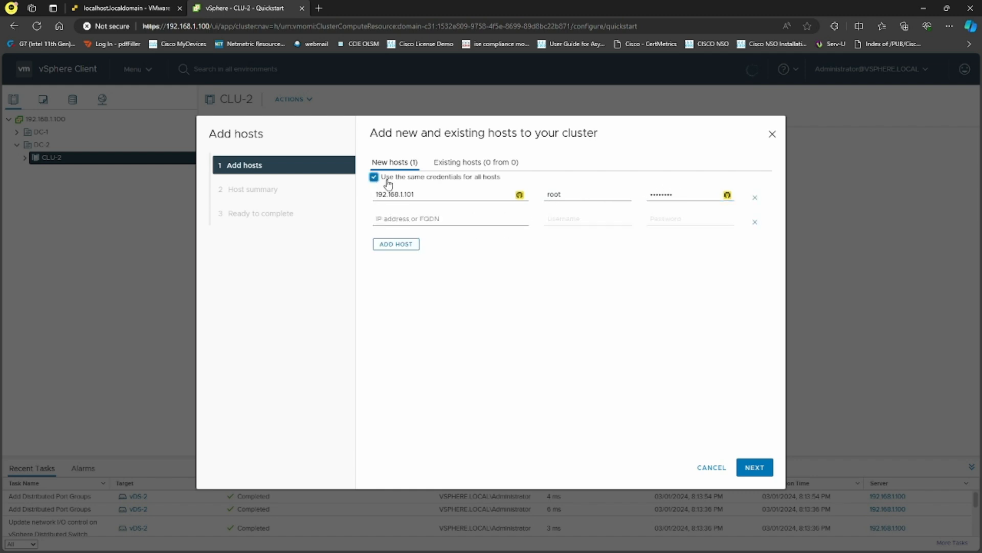
pyautogui.click(414, 218)
pyautogui.hotkey('ctrl', 'v')
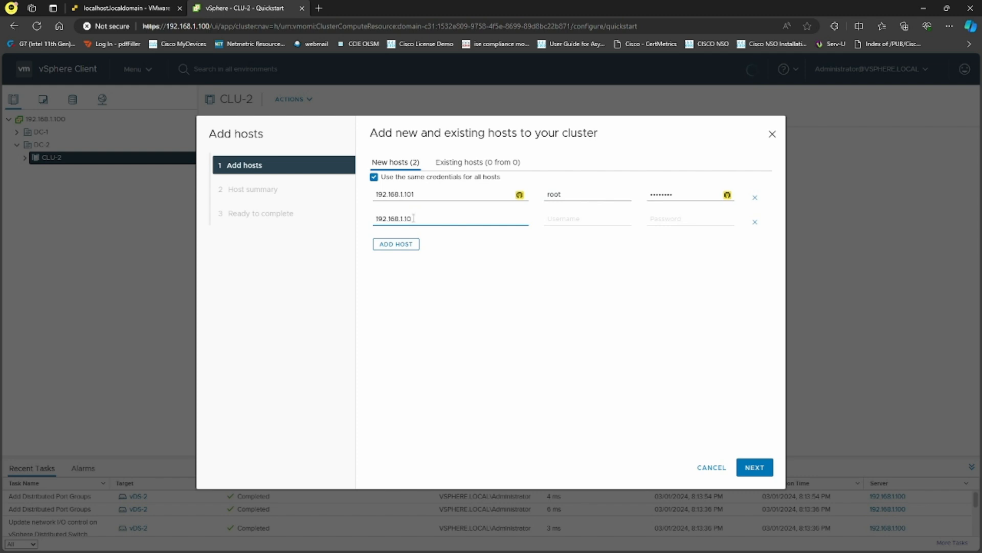
pyautogui.click(397, 244)
pyautogui.click(427, 243)
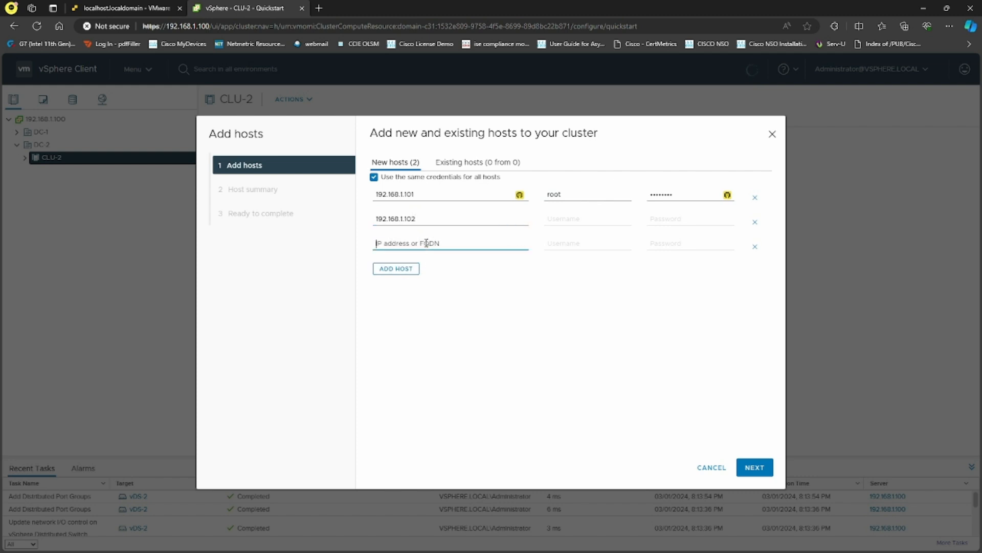
pyautogui.hotkey('ctrl', 'v')
pyautogui.press('BackSpace')
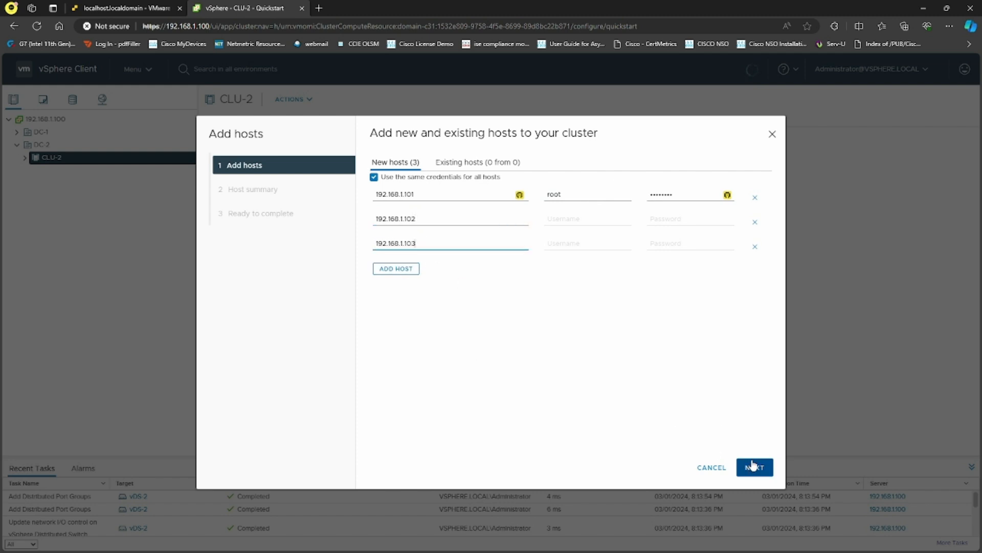
# Trust all three host certificates and proceed through review to finish.
pyautogui.click(754, 467)
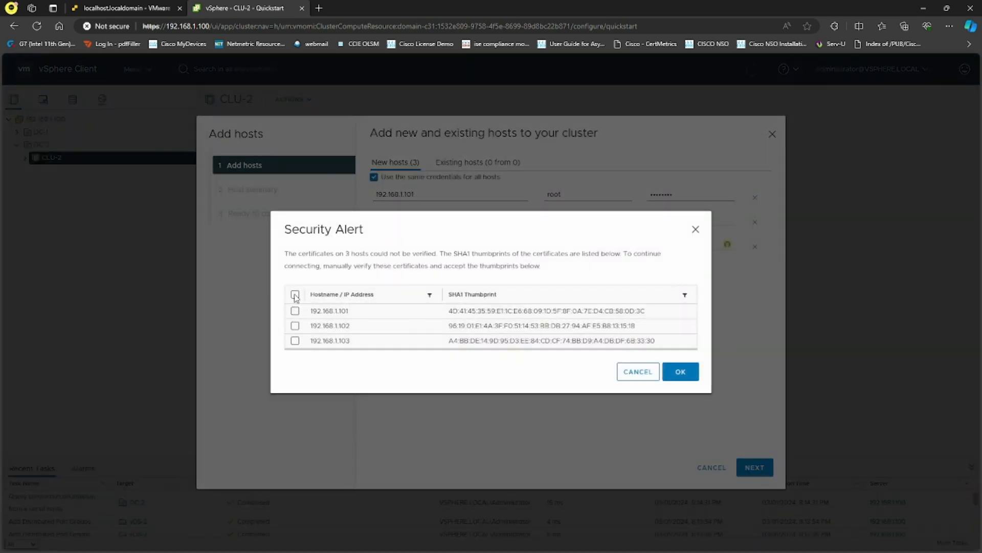
pyautogui.click(295, 296)
pyautogui.click(681, 372)
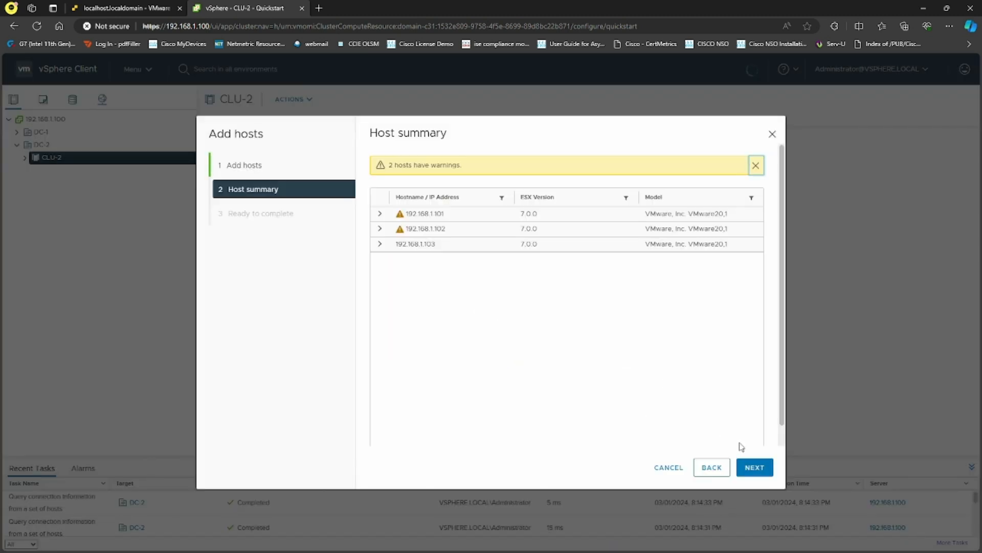
pyautogui.click(755, 467)
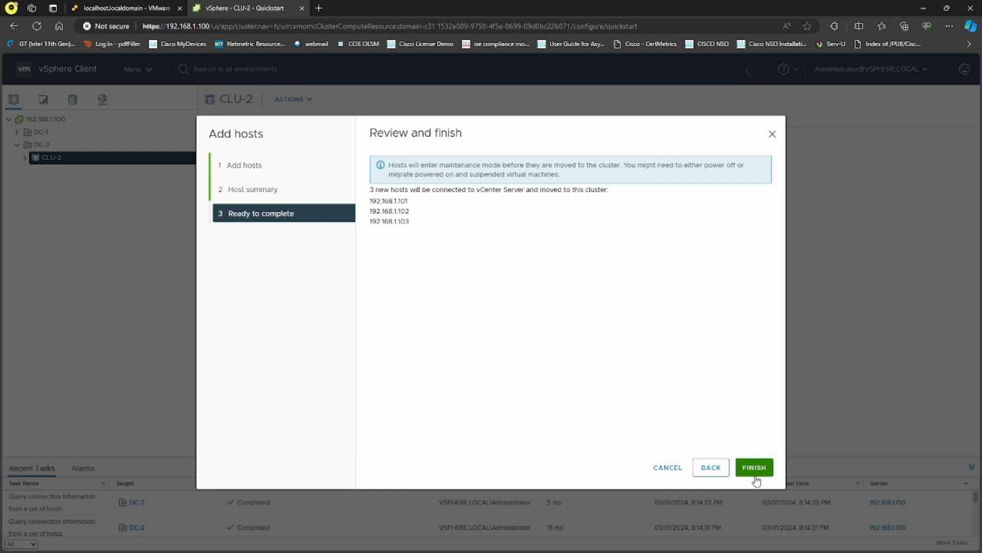
pyautogui.click(755, 474)
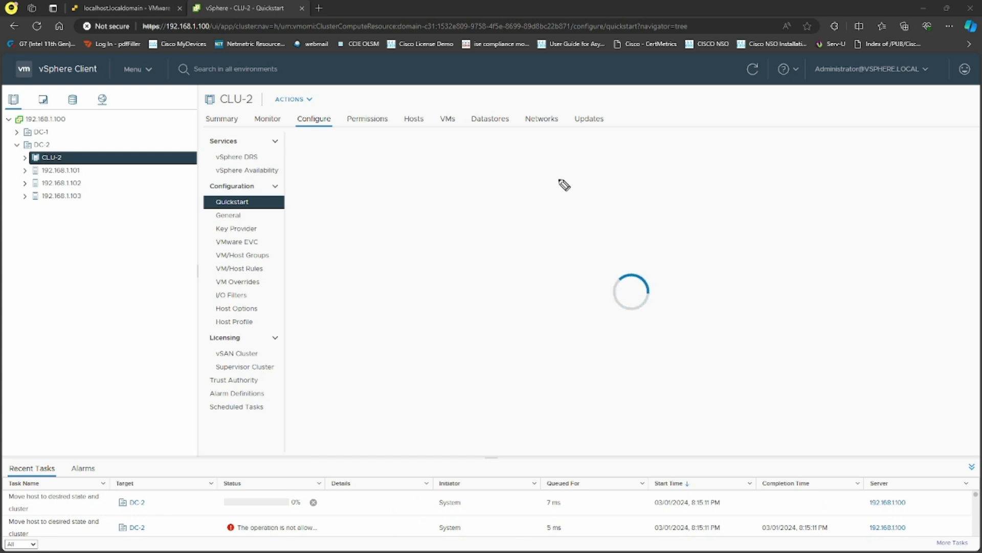
pyautogui.moveTo(561, 177)
pyautogui.mouseDown()
pyautogui.moveTo(587, 189)
pyautogui.moveTo(613, 177)
pyautogui.mouseUp()
pyautogui.moveTo(560, 203); pyautogui.dragTo(627, 191)
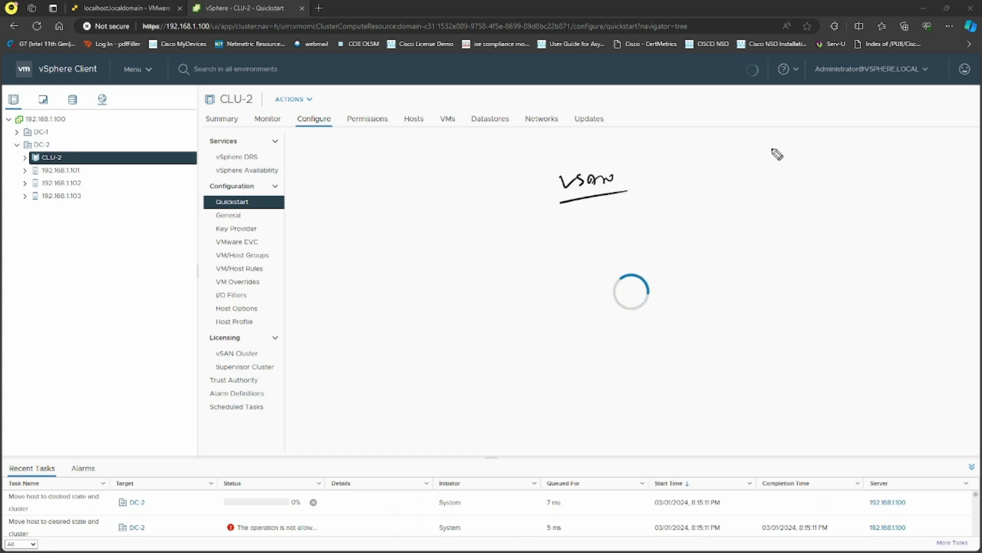
pyautogui.moveTo(750, 142)
pyautogui.mouseDown()
pyautogui.moveTo(785, 145)
pyautogui.moveTo(752, 167)
pyautogui.moveTo(786, 181)
pyautogui.moveTo(808, 169)
pyautogui.mouseUp()
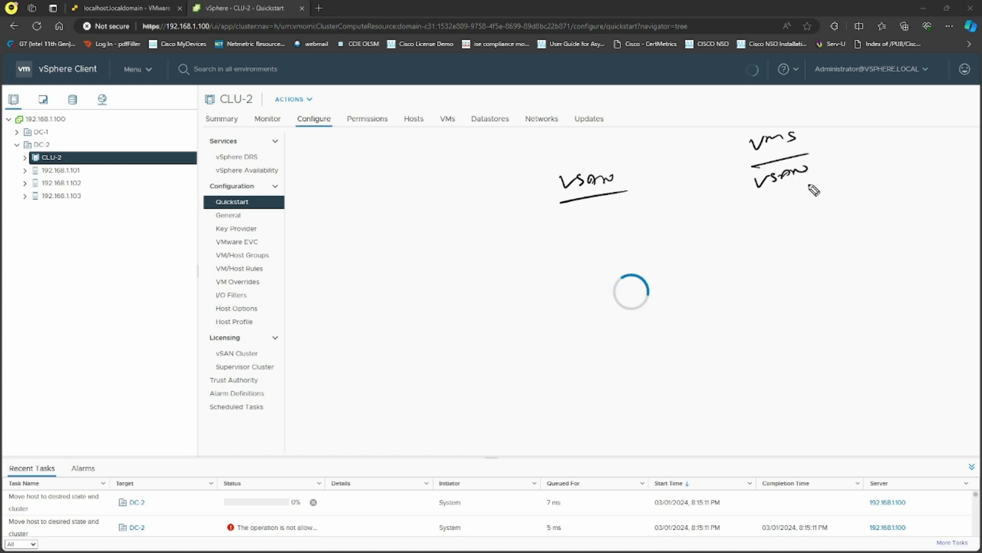
pyautogui.moveTo(803, 112)
pyautogui.mouseDown()
pyautogui.moveTo(730, 192)
pyautogui.moveTo(827, 138)
pyautogui.mouseUp()
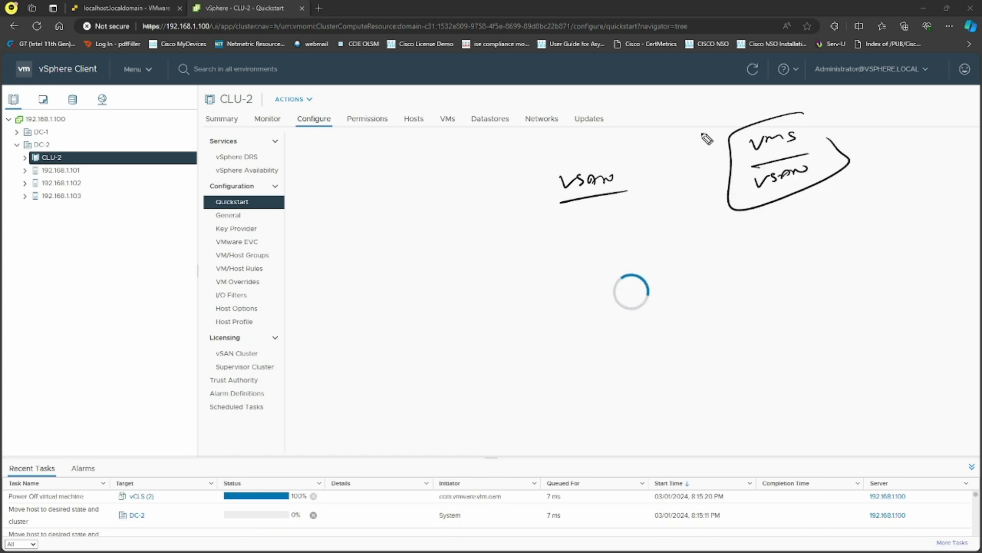
pyautogui.moveTo(689, 134)
pyautogui.mouseDown()
pyautogui.moveTo(702, 139)
pyautogui.moveTo(719, 106)
pyautogui.moveTo(721, 143)
pyautogui.moveTo(790, 106)
pyautogui.mouseUp()
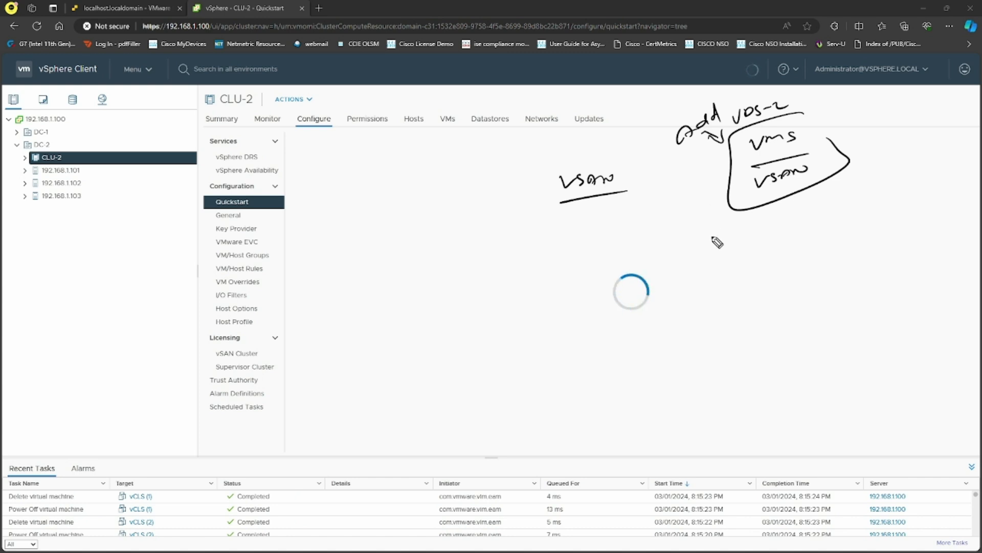
pyautogui.moveTo(699, 244)
pyautogui.mouseDown()
pyautogui.moveTo(715, 233)
pyautogui.moveTo(757, 236)
pyautogui.mouseUp()
pyautogui.moveTo(658, 211); pyautogui.dragTo(680, 205)
pyautogui.moveTo(692, 197)
pyautogui.mouseDown()
pyautogui.moveTo(701, 199)
pyautogui.moveTo(669, 169)
pyautogui.moveTo(679, 172)
pyautogui.moveTo(697, 154)
pyautogui.moveTo(702, 162)
pyautogui.mouseUp()
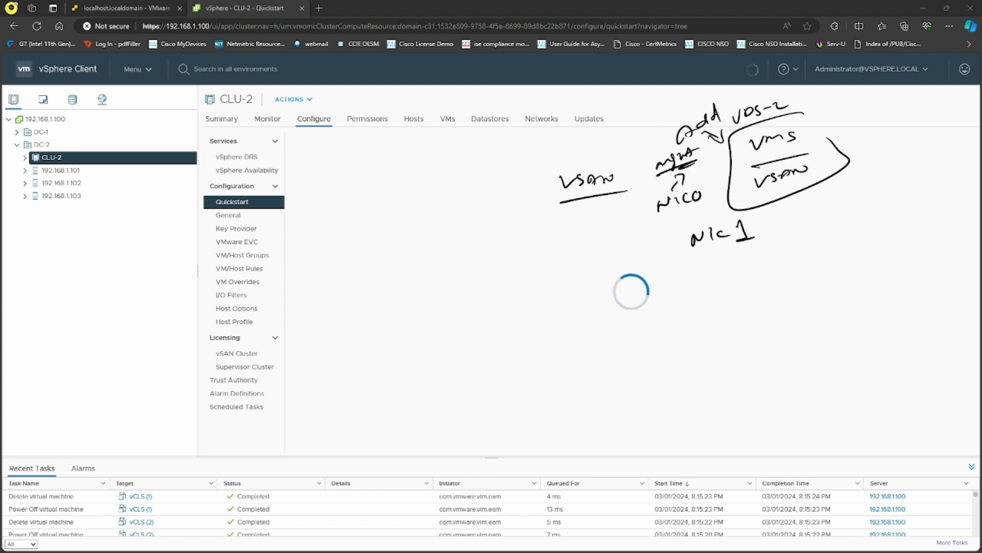
pyautogui.moveTo(693, 263)
pyautogui.mouseDown()
pyautogui.moveTo(771, 251)
pyautogui.moveTo(687, 220)
pyautogui.moveTo(709, 262)
pyautogui.mouseUp()
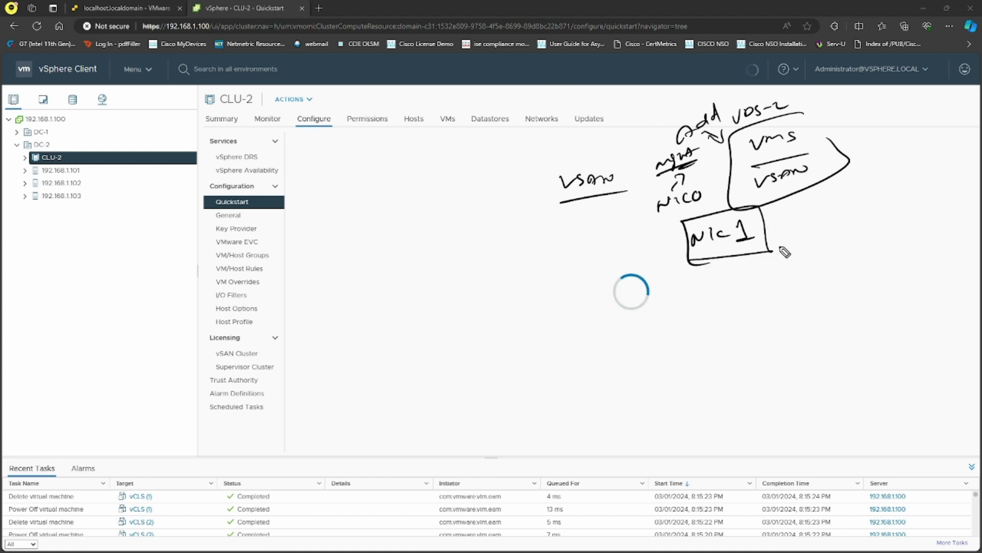
pyautogui.moveTo(775, 243)
pyautogui.mouseDown()
pyautogui.moveTo(801, 202)
pyautogui.moveTo(810, 204)
pyautogui.mouseUp()
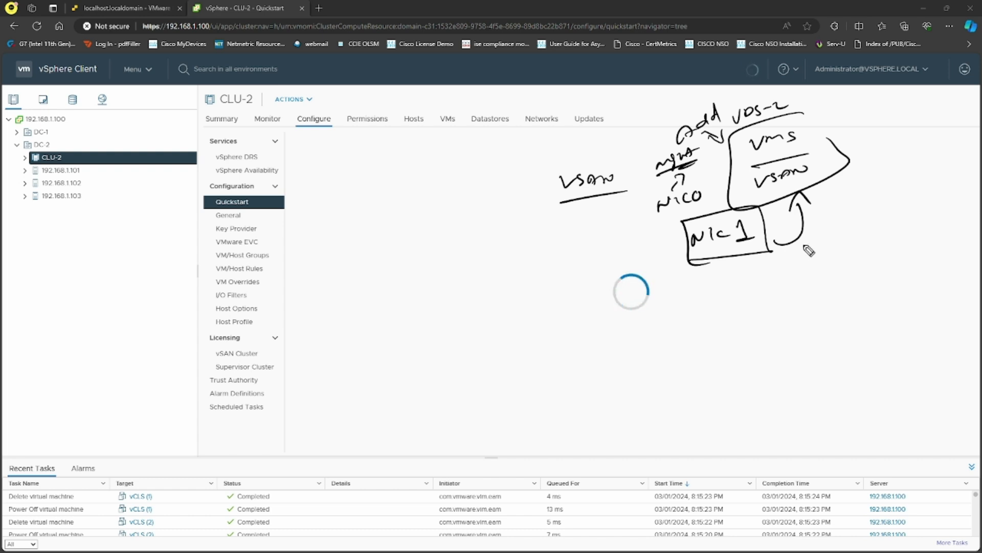
pyautogui.moveTo(748, 173)
pyautogui.mouseDown()
pyautogui.moveTo(797, 165)
pyautogui.moveTo(825, 180)
pyautogui.moveTo(749, 190)
pyautogui.mouseUp()
pyautogui.moveTo(825, 169)
pyautogui.mouseDown()
pyautogui.moveTo(848, 200)
pyautogui.moveTo(778, 229)
pyautogui.moveTo(792, 231)
pyautogui.mouseUp()
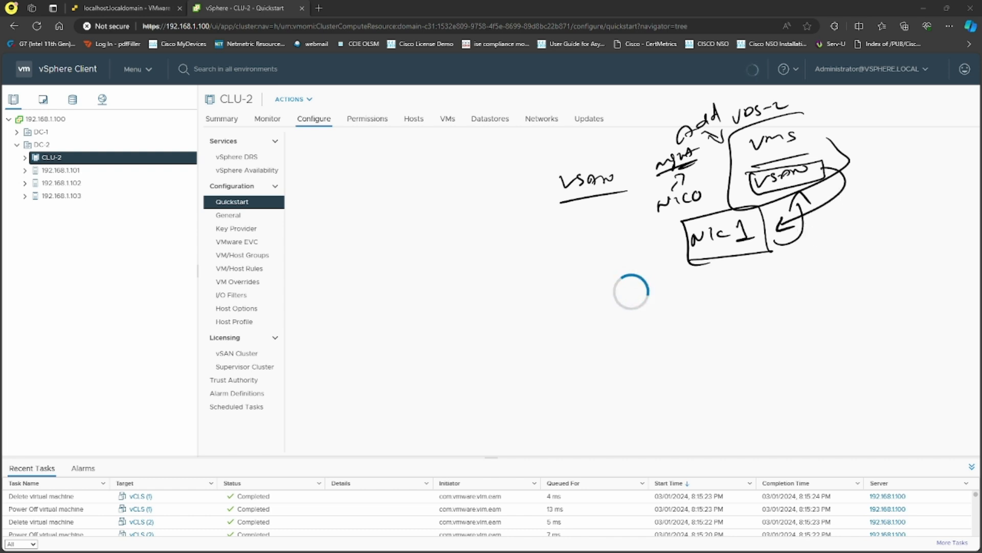
pyautogui.press('Escape')
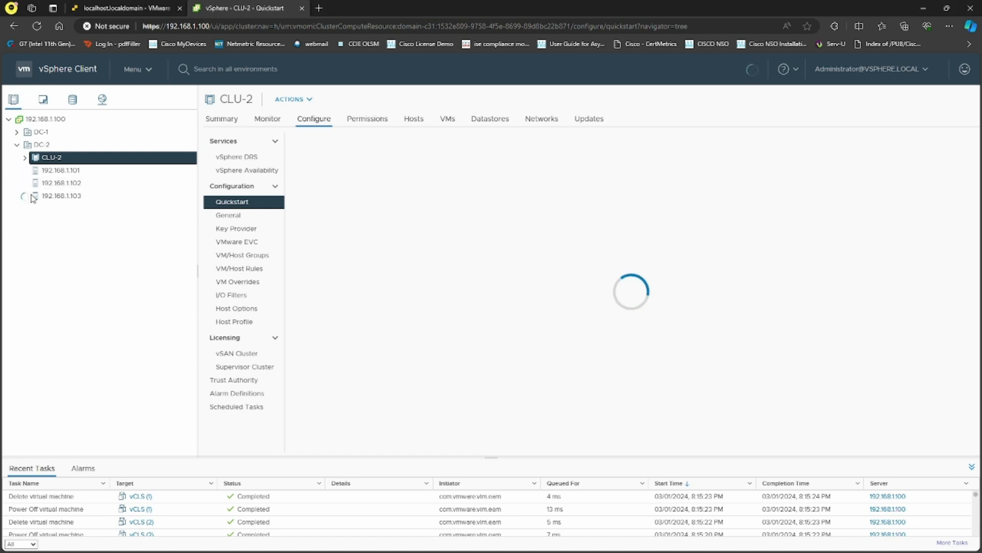
# Go back to CLU-2's Quickstart page and enlarge Recent Tasks to follow the add-hosts task.
pyautogui.click(86, 167)
pyautogui.click(85, 159)
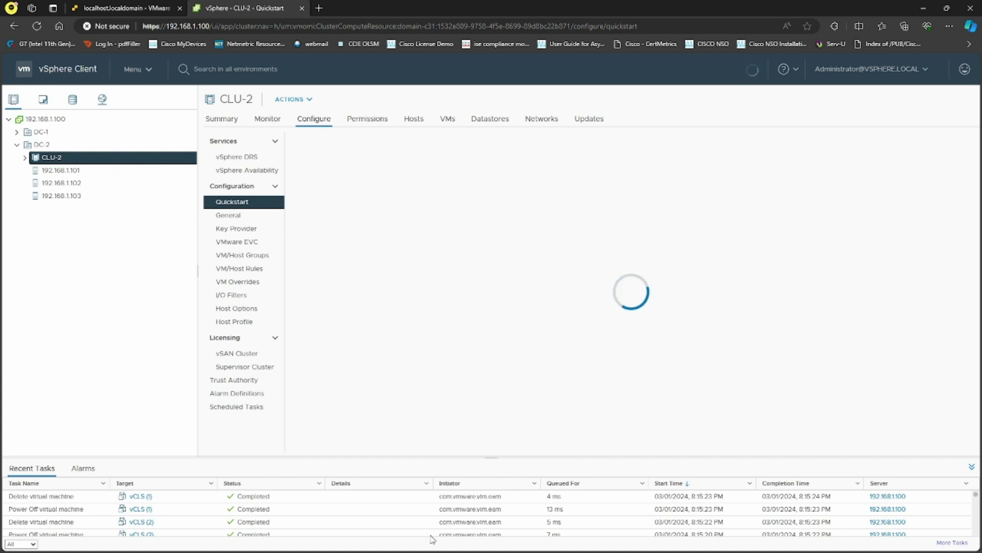
pyautogui.scroll(-5, 380, 526)
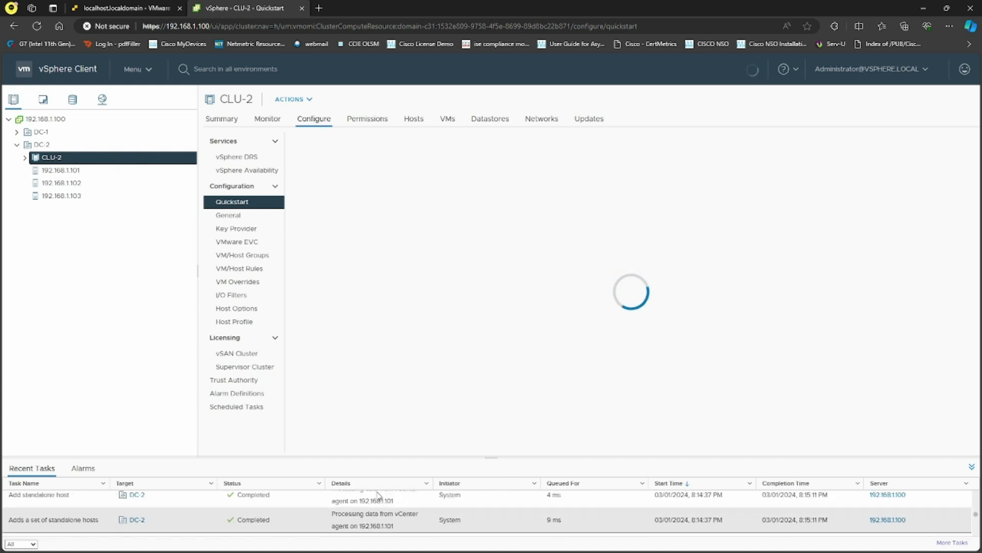
pyautogui.moveTo(394, 457); pyautogui.dragTo(409, 392)
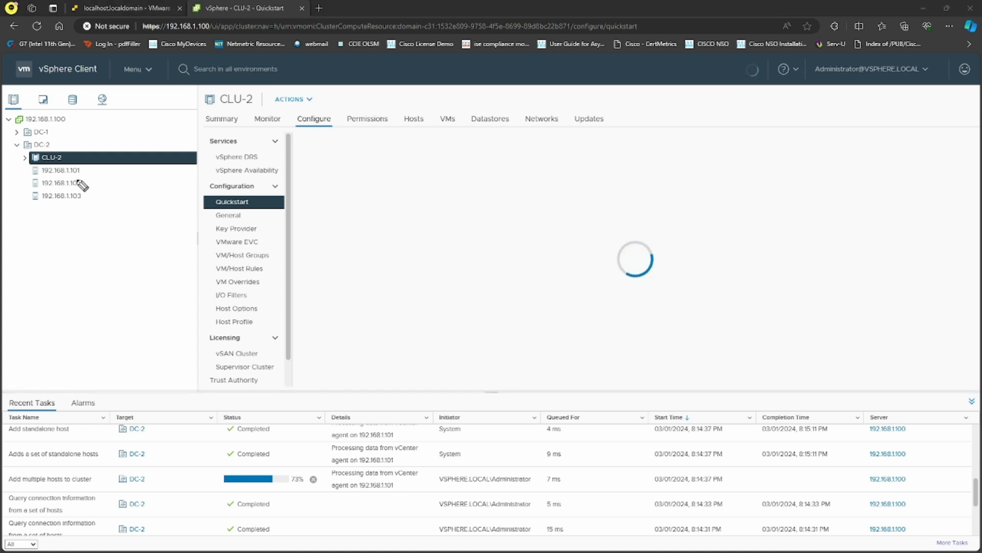
pyautogui.moveTo(88, 172)
pyautogui.mouseDown()
pyautogui.moveTo(103, 175)
pyautogui.moveTo(103, 202)
pyautogui.moveTo(125, 172)
pyautogui.moveTo(148, 173)
pyautogui.moveTo(128, 184)
pyautogui.moveTo(142, 188)
pyautogui.mouseUp()
pyautogui.moveTo(149, 181); pyautogui.dragTo(137, 205)
pyautogui.moveTo(148, 197); pyautogui.dragTo(141, 202)
pyautogui.moveTo(153, 196)
pyautogui.mouseDown()
pyautogui.moveTo(164, 174)
pyautogui.moveTo(164, 190)
pyautogui.moveTo(173, 177)
pyautogui.moveTo(164, 190)
pyautogui.moveTo(186, 181)
pyautogui.mouseUp()
pyautogui.moveTo(192, 173); pyautogui.dragTo(199, 180)
pyautogui.moveTo(202, 174); pyautogui.dragTo(207, 174)
pyautogui.moveTo(221, 163)
pyautogui.mouseDown()
pyautogui.moveTo(222, 182)
pyautogui.moveTo(307, 175)
pyautogui.mouseUp()
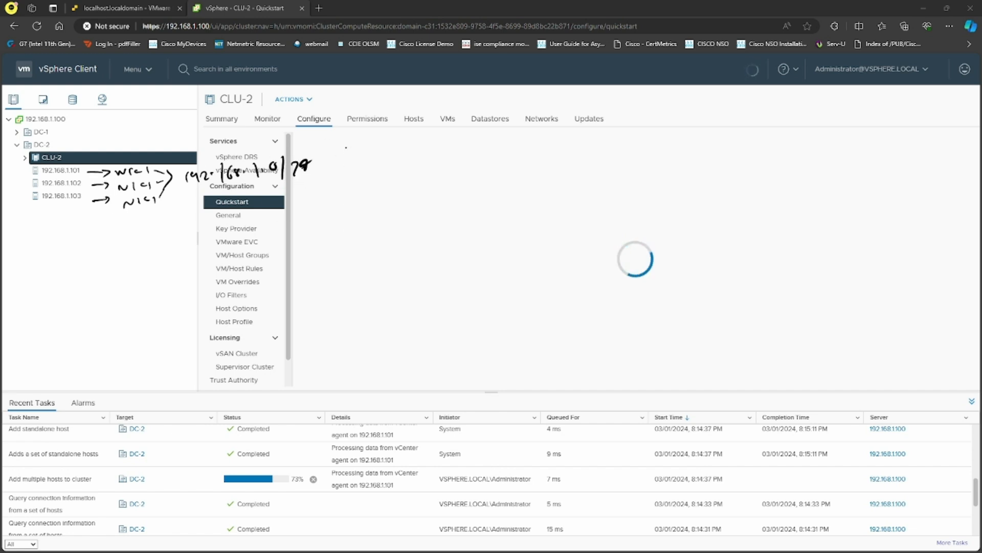
pyautogui.click(346, 147)
pyautogui.moveTo(361, 135)
pyautogui.mouseDown()
pyautogui.moveTo(359, 145)
pyautogui.moveTo(372, 148)
pyautogui.moveTo(362, 165)
pyautogui.moveTo(383, 167)
pyautogui.moveTo(368, 184)
pyautogui.mouseUp()
pyautogui.click(354, 160)
pyautogui.click(355, 183)
pyautogui.moveTo(380, 179); pyautogui.dragTo(391, 191)
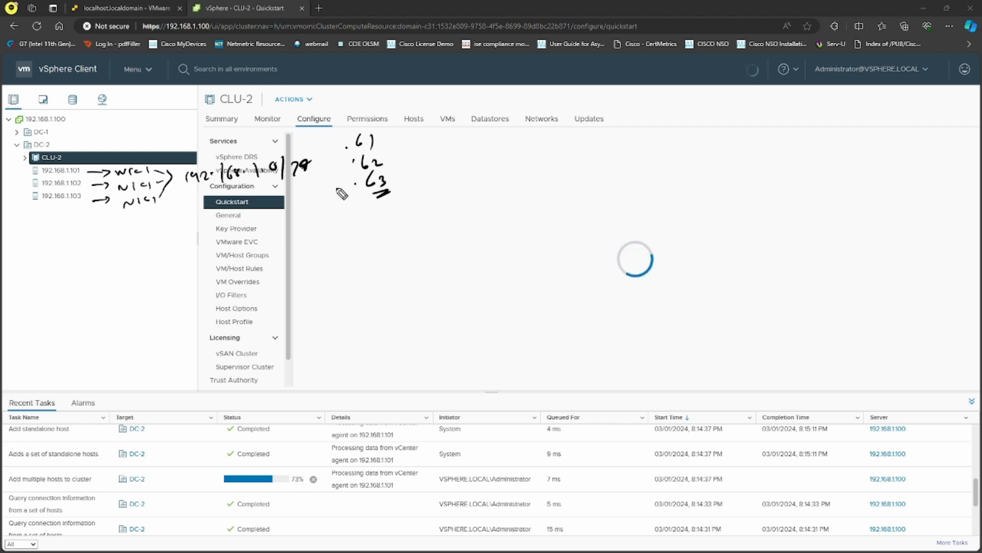
pyautogui.moveTo(420, 162); pyautogui.dragTo(427, 163)
pyautogui.moveTo(431, 157)
pyautogui.mouseDown()
pyautogui.moveTo(432, 168)
pyautogui.moveTo(463, 170)
pyautogui.mouseUp()
pyautogui.click(450, 160)
pyautogui.press('Escape')
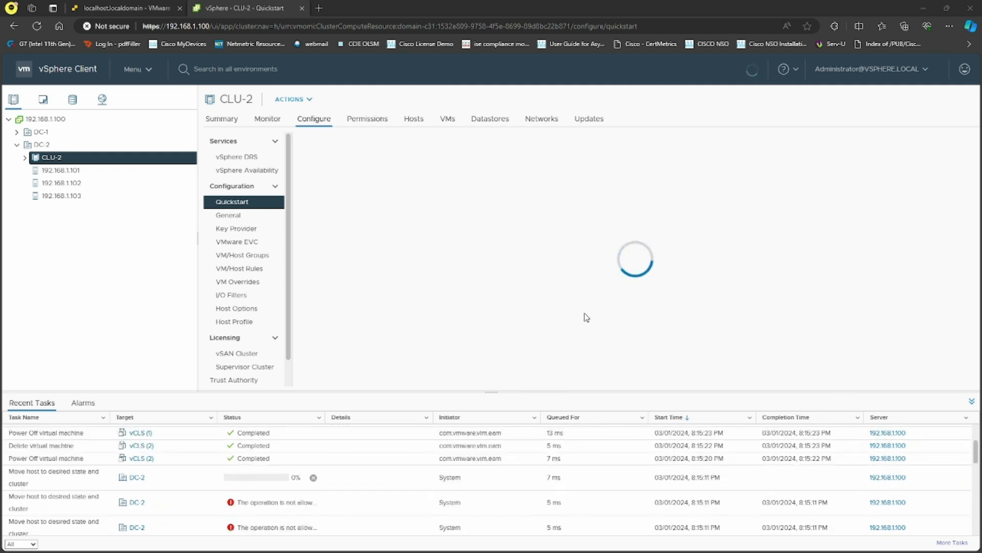
# Show the VMkernel adapters on host 192.168.1.101's Configure tab.
pyautogui.click(81, 172)
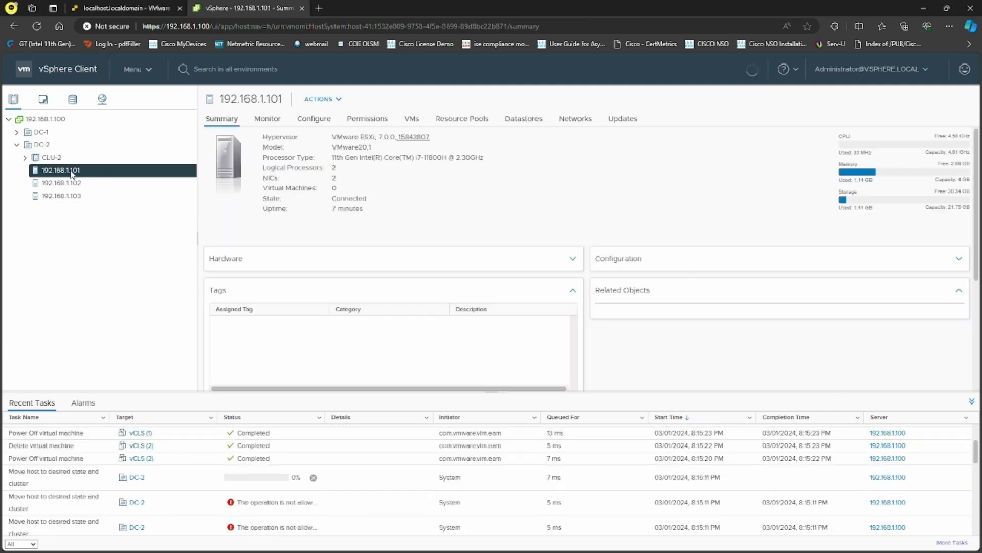
pyautogui.click(314, 120)
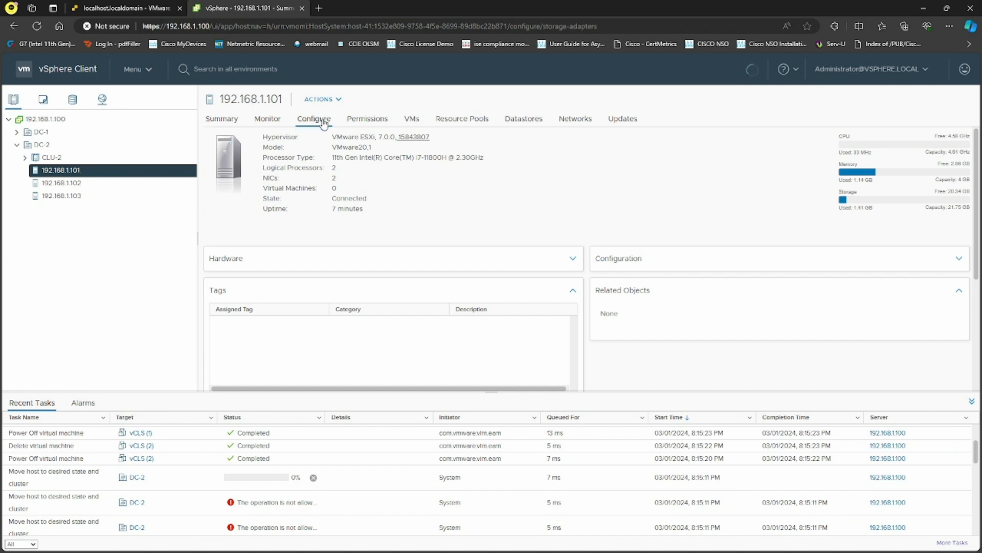
pyautogui.click(258, 261)
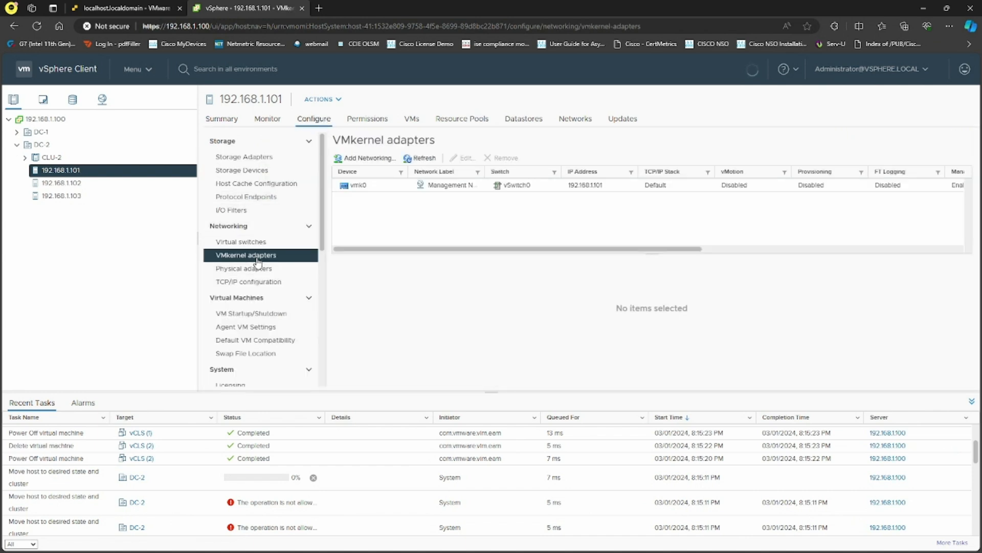
# Review vmk0's settings without changes, then begin Add Networking on the host.
pyautogui.click(361, 186)
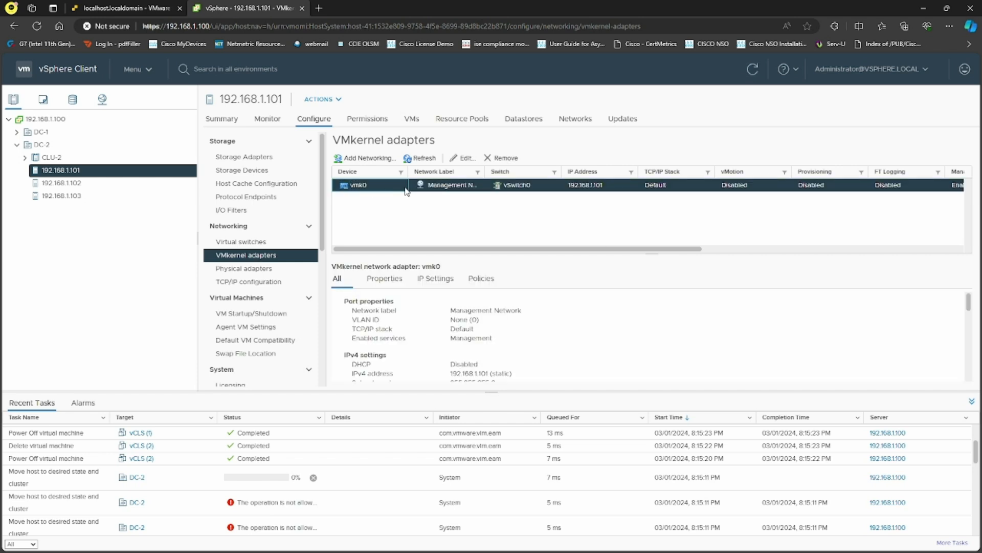
pyautogui.click(465, 158)
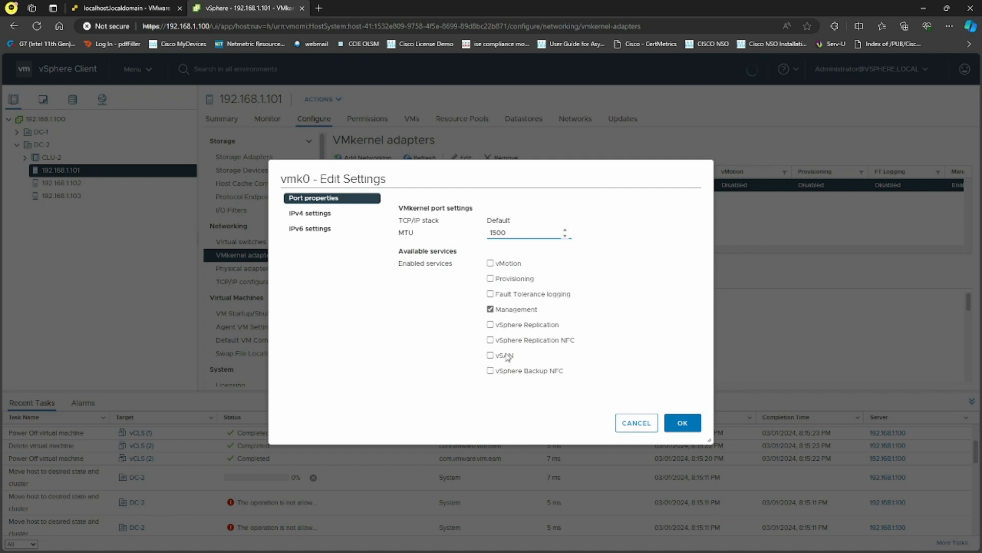
pyautogui.click(636, 423)
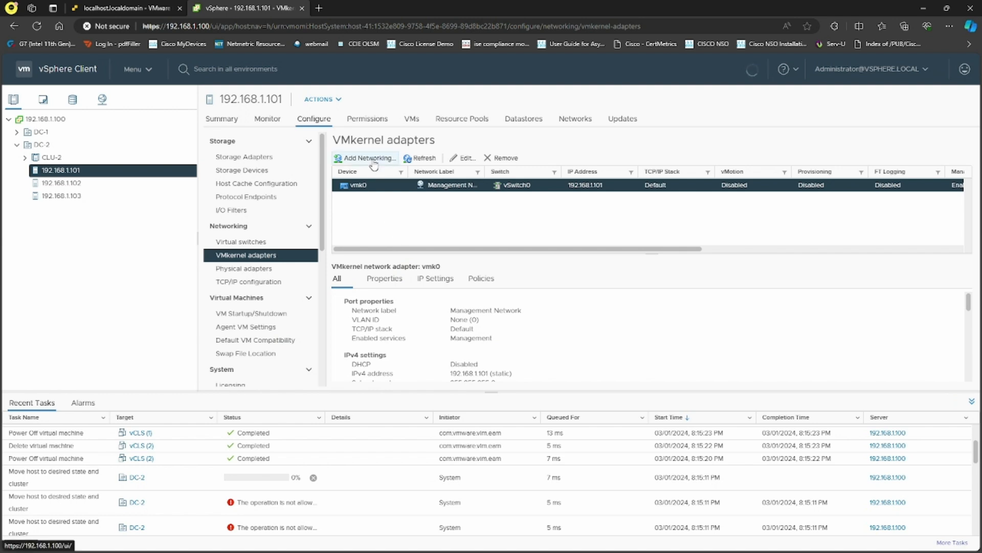
pyautogui.click(373, 159)
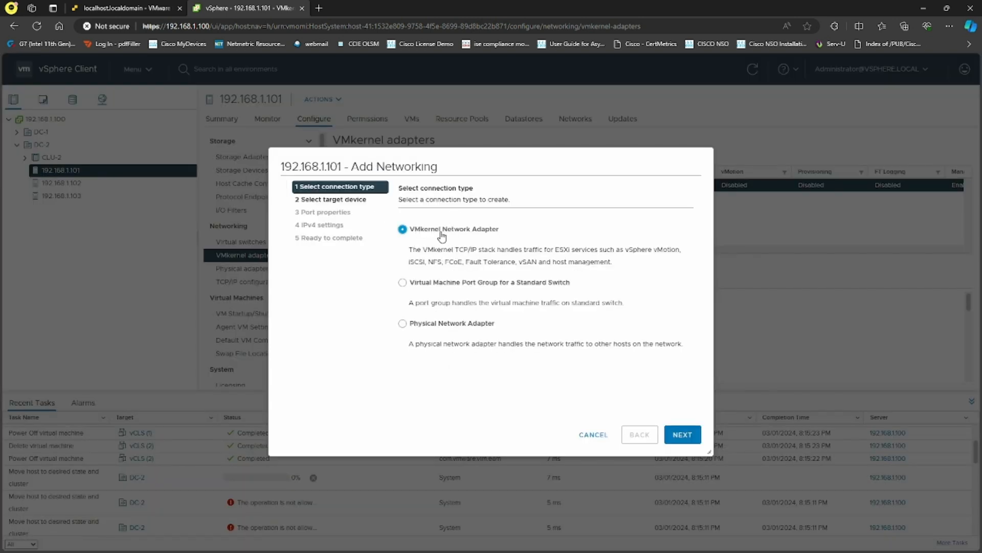
# Add a VMkernel network adapter targeting the existing standard switch vSwitch0.
pyautogui.click(682, 434)
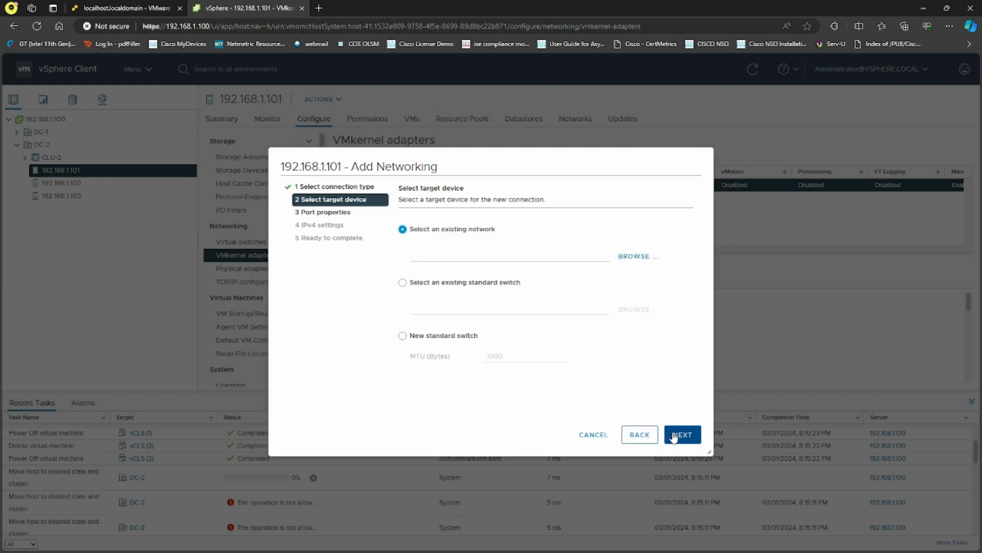
pyautogui.click(403, 282)
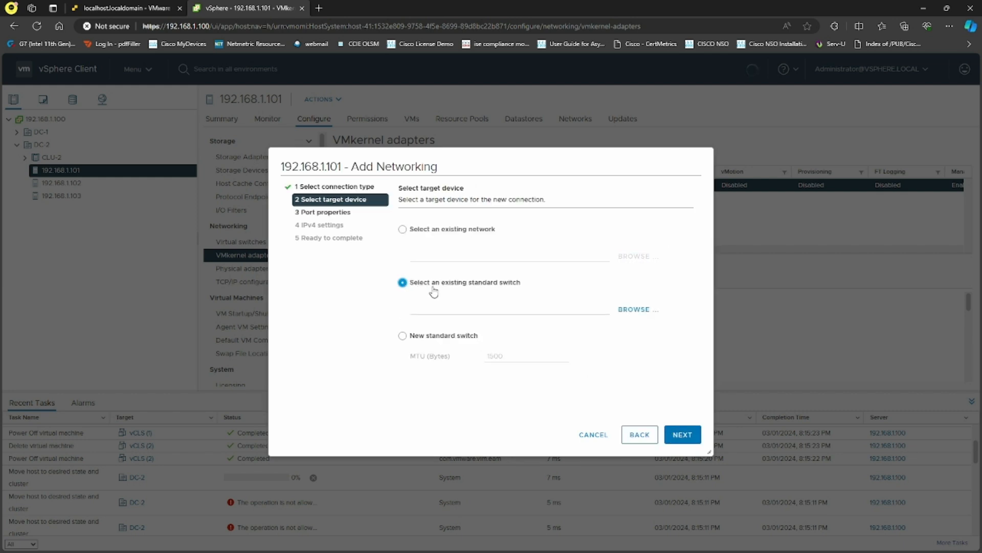
pyautogui.click(634, 310)
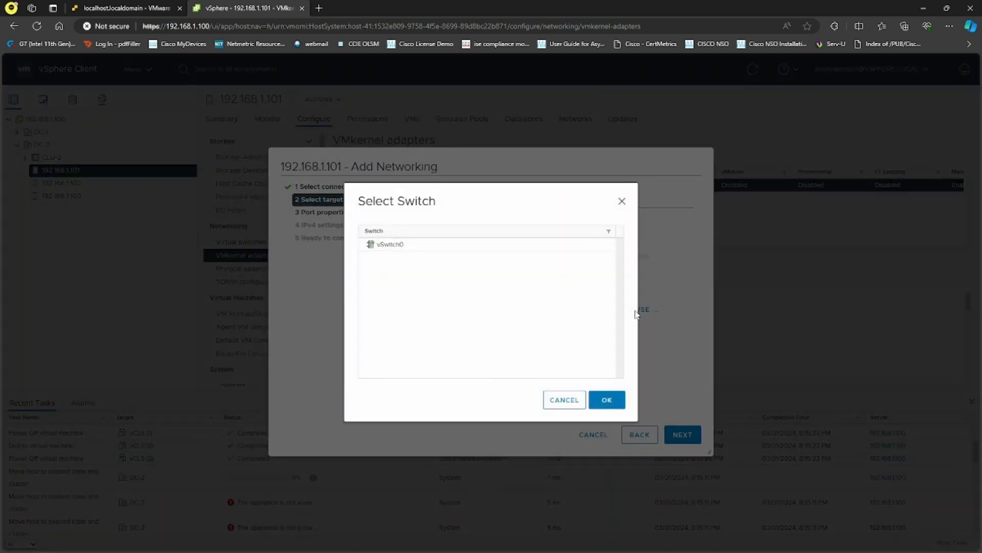
pyautogui.click(394, 245)
pyautogui.click(609, 400)
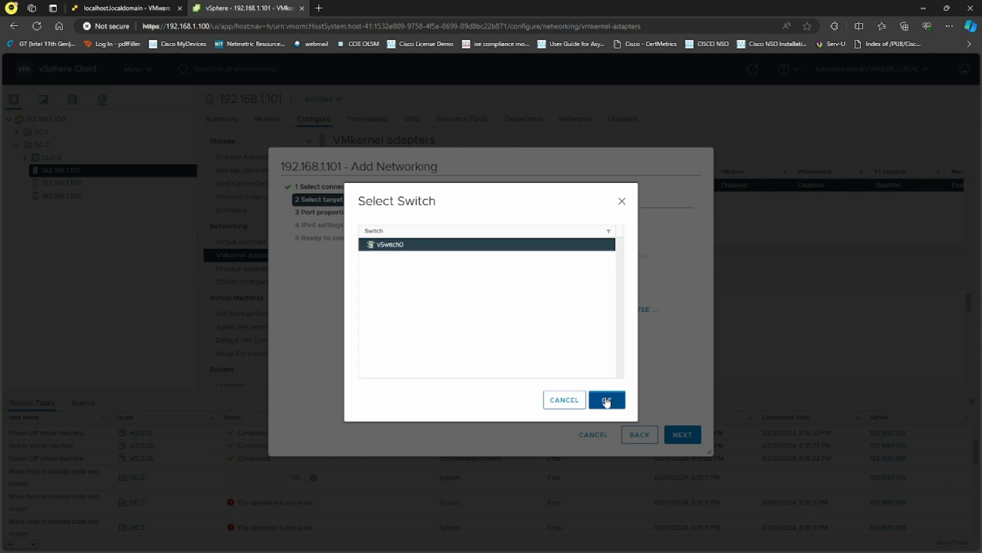
pyautogui.click(691, 436)
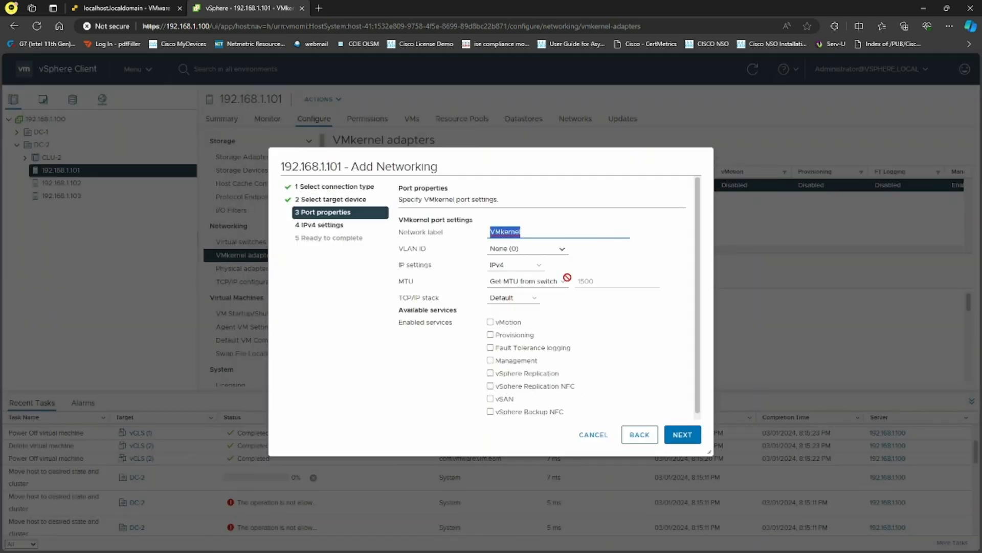
# Label the port vSAN and enable vSAN service, keeping default MTU, VLAN None (0) and Default TCP/IP stack.
pyautogui.write('V')
pyautogui.click(491, 399)
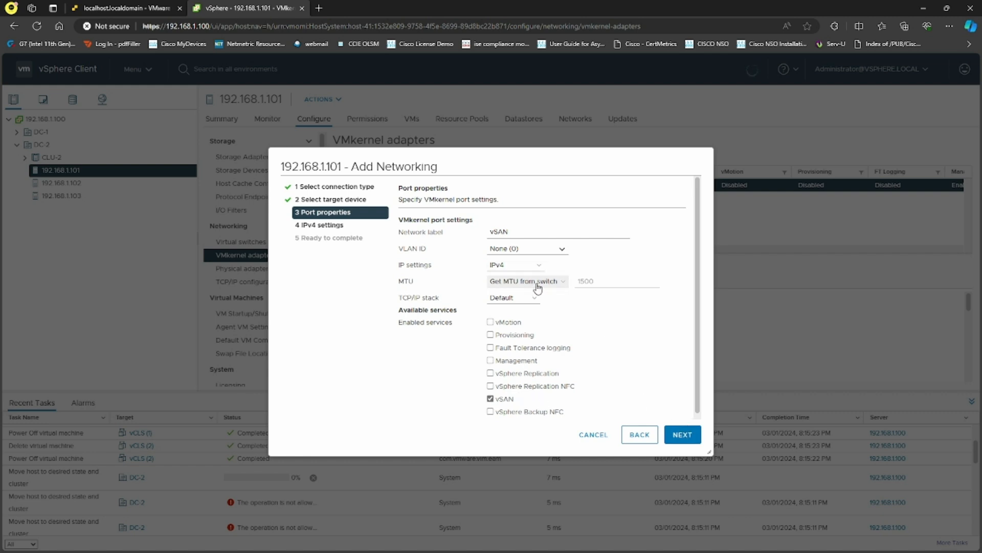
pyautogui.click(559, 284)
pyautogui.click(522, 304)
pyautogui.click(560, 286)
pyautogui.click(535, 295)
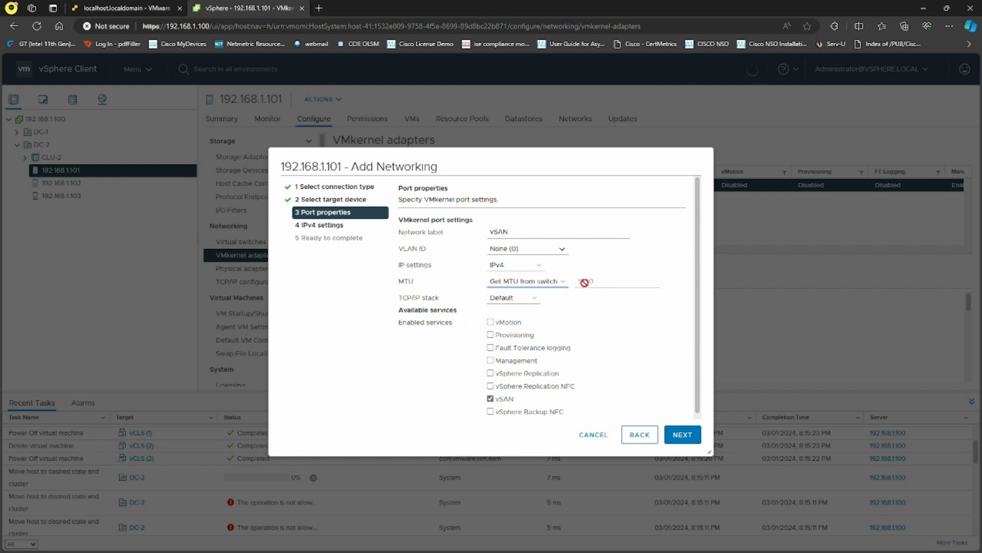
pyautogui.click(556, 250)
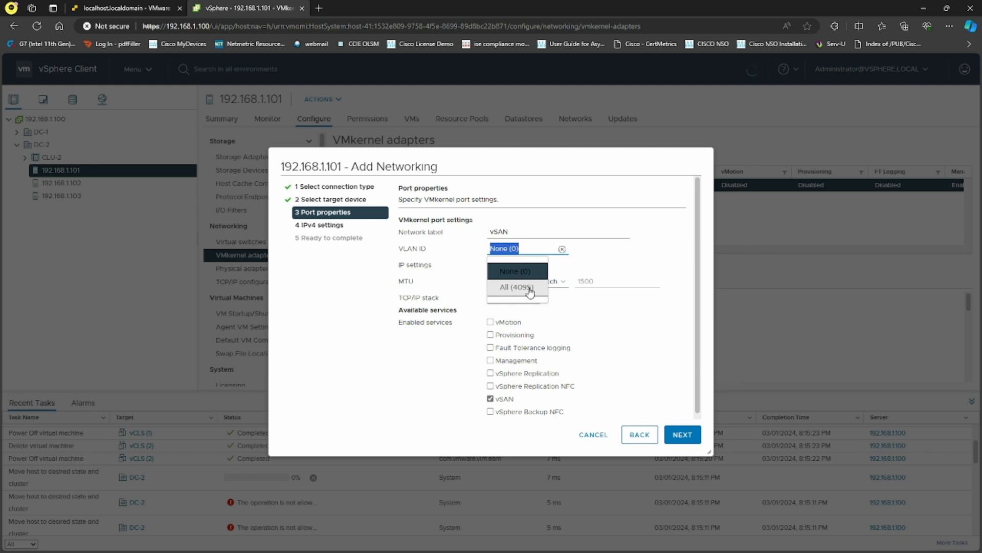
pyautogui.click(606, 313)
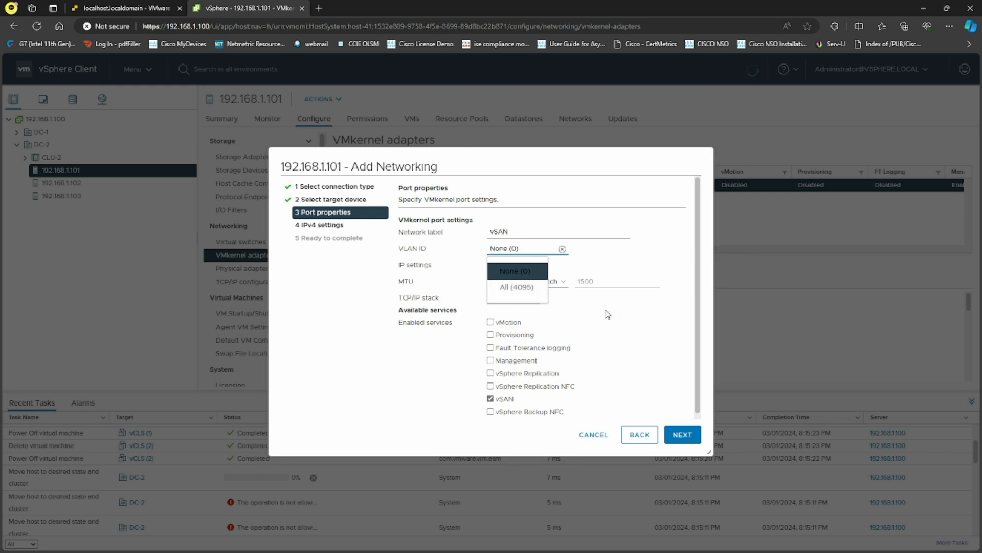
pyautogui.click(512, 297)
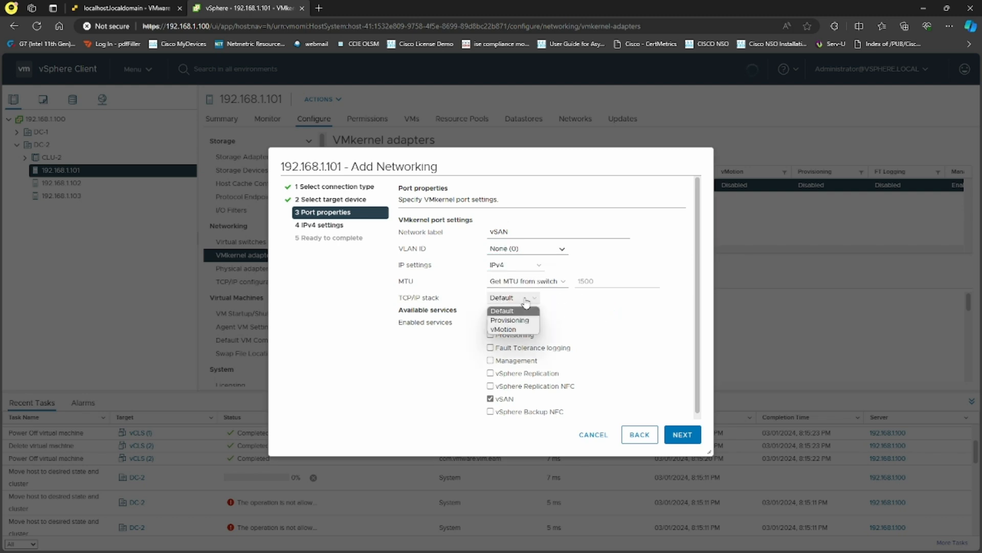
pyautogui.click(591, 309)
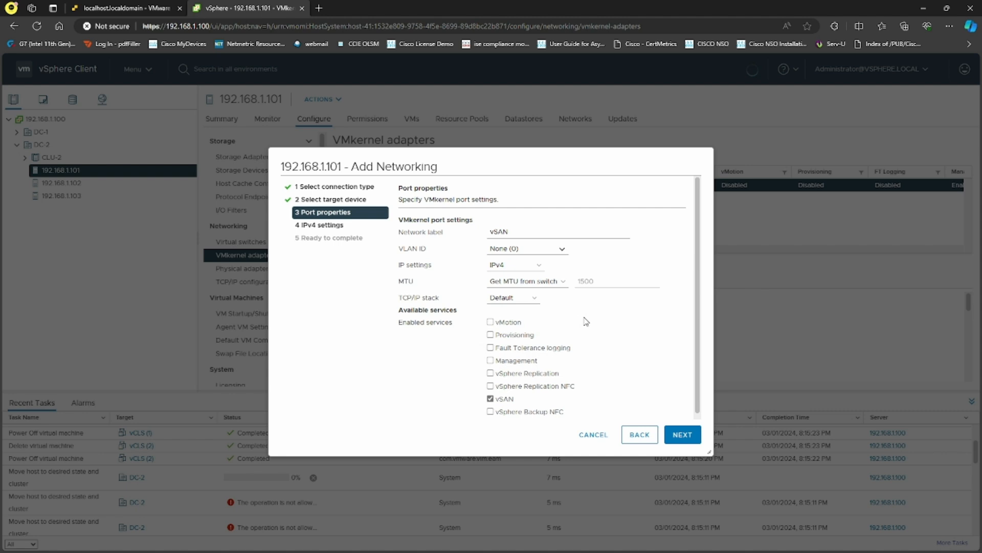
pyautogui.click(682, 434)
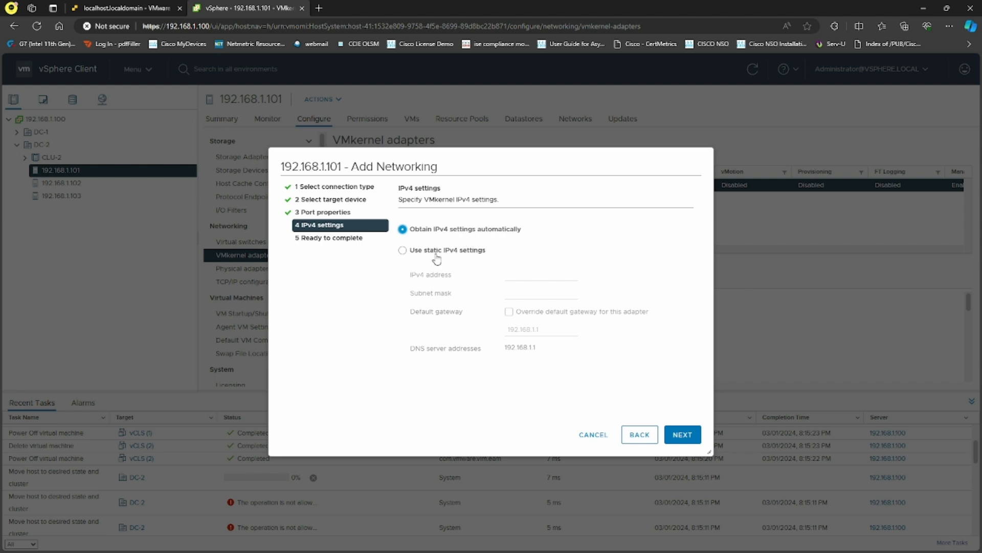
# Use static IPv4 192.168.1.61 with mask 255.255.255.0, leaving the default gateway not overridden.
pyautogui.click(404, 251)
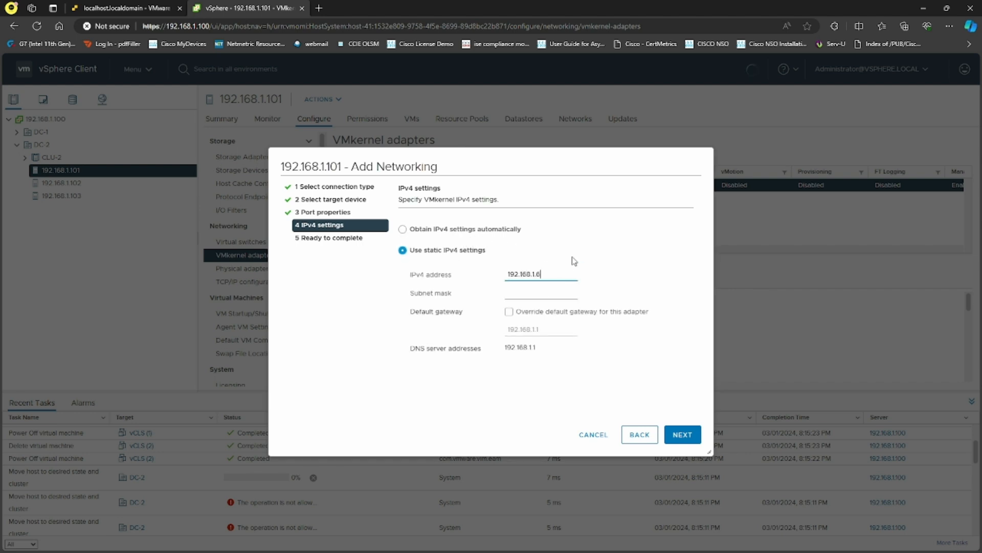
pyautogui.press('Tab')
pyautogui.write('2')
pyautogui.moveTo(566, 292); pyautogui.dragTo(500, 288)
pyautogui.click(600, 340)
pyautogui.click(509, 312)
pyautogui.moveTo(553, 329); pyautogui.dragTo(501, 337)
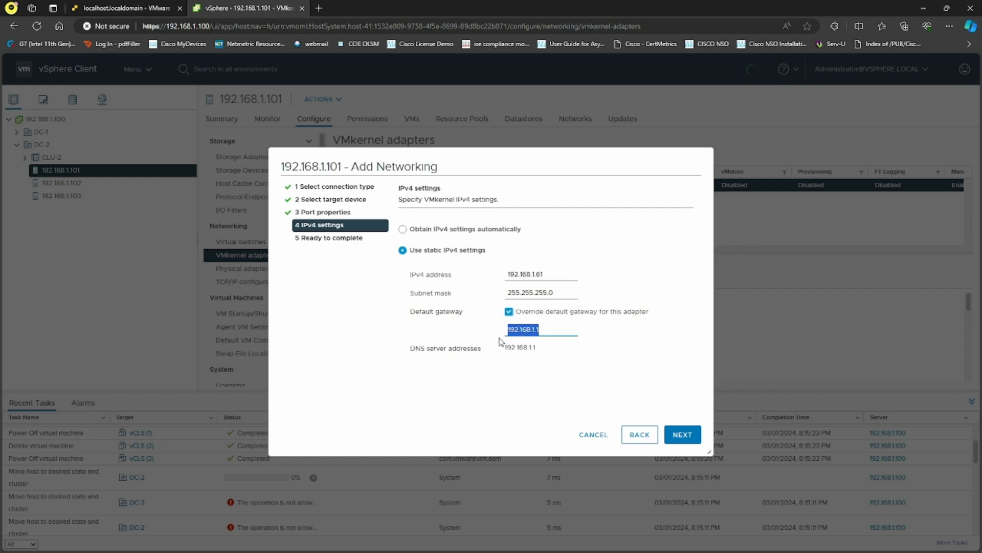
pyautogui.click(501, 338)
pyautogui.click(509, 312)
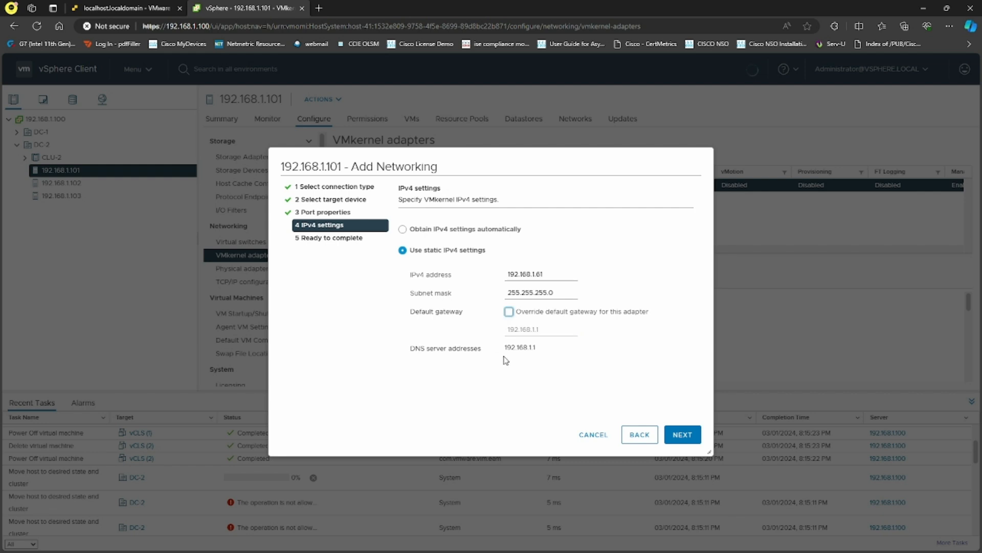
pyautogui.click(682, 434)
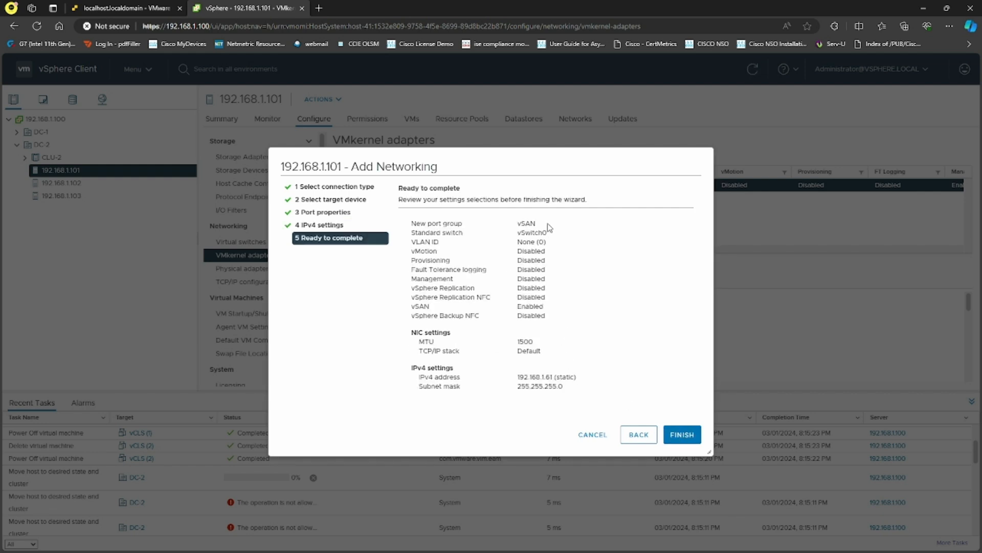
# Review the vSAN port group, vSwitch0 and vSAN service in the summary, then finish creating vmk1.
pyautogui.moveTo(549, 226); pyautogui.dragTo(408, 224)
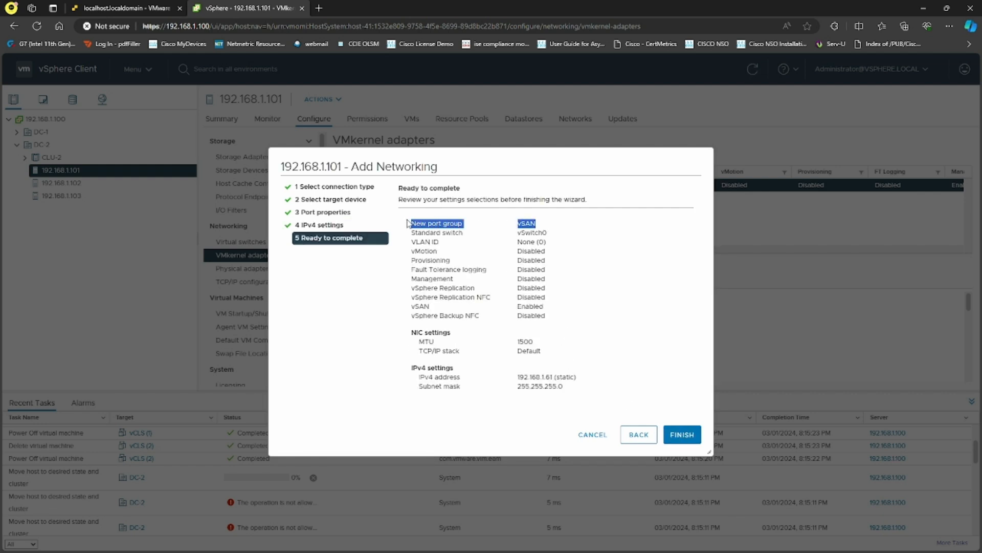
pyautogui.click(570, 241)
pyautogui.moveTo(538, 225); pyautogui.dragTo(516, 224)
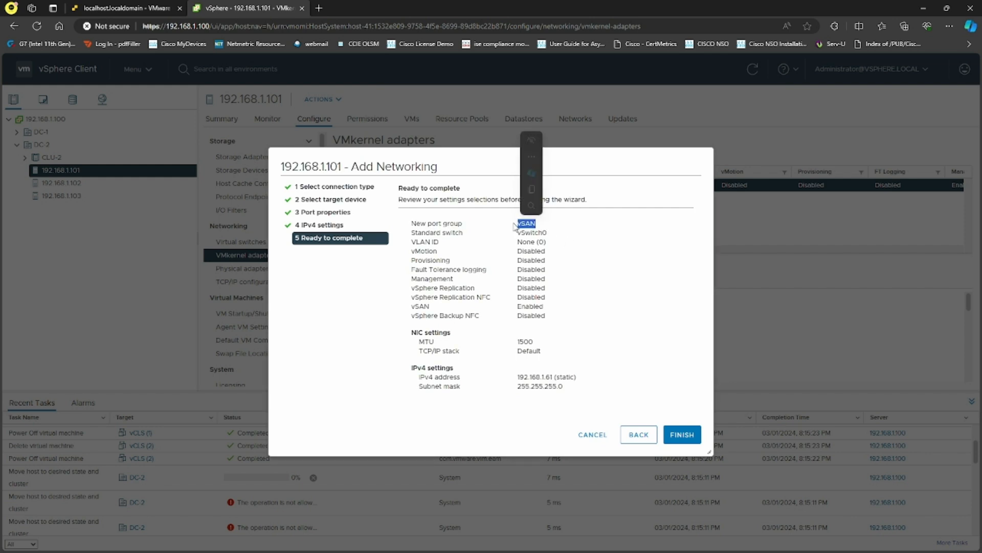
pyautogui.click(566, 234)
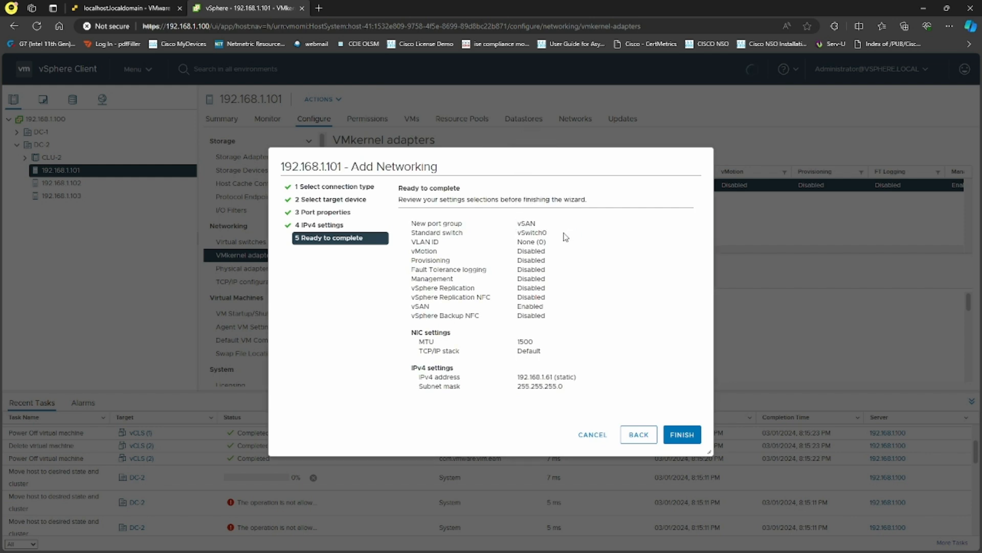
pyautogui.moveTo(563, 235); pyautogui.dragTo(519, 235)
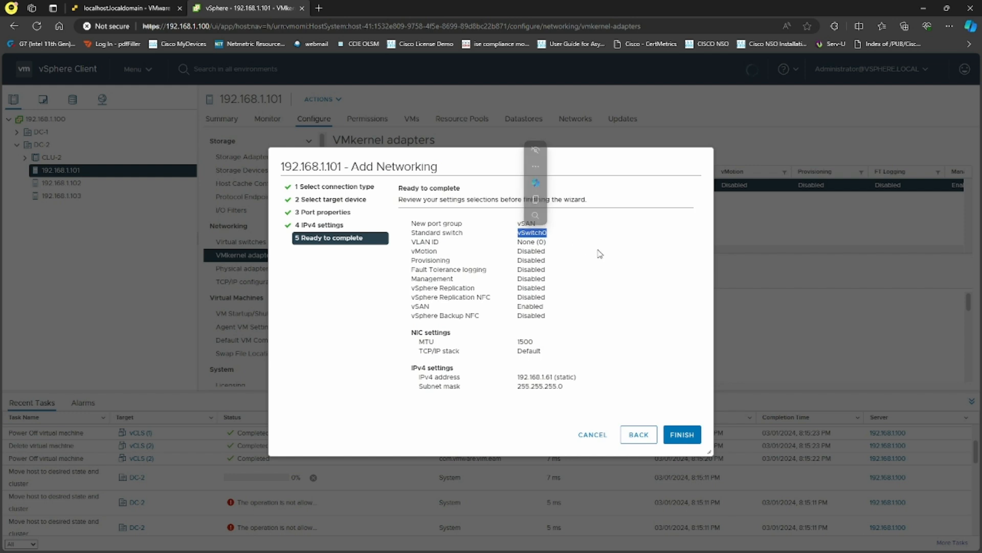
pyautogui.click(586, 302)
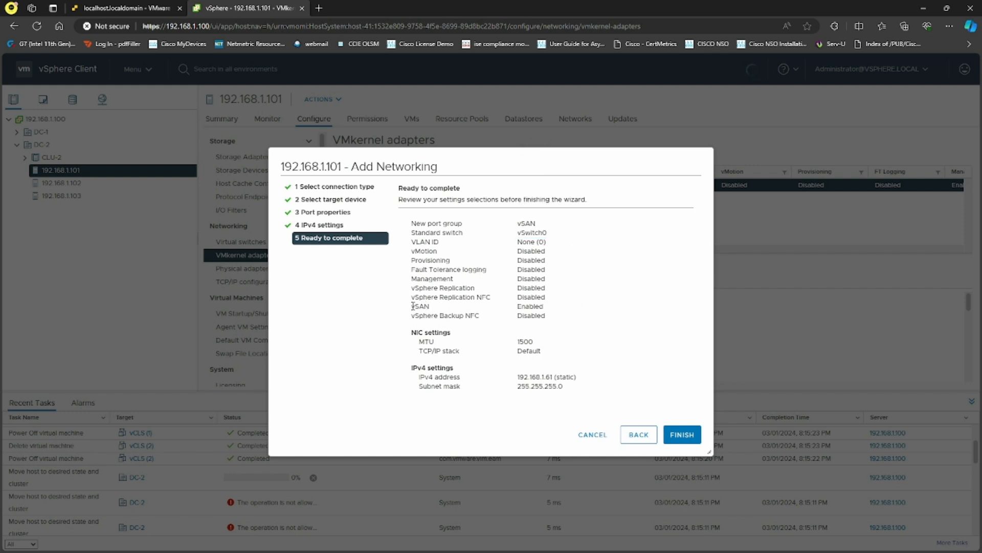
pyautogui.moveTo(413, 306); pyautogui.dragTo(550, 311)
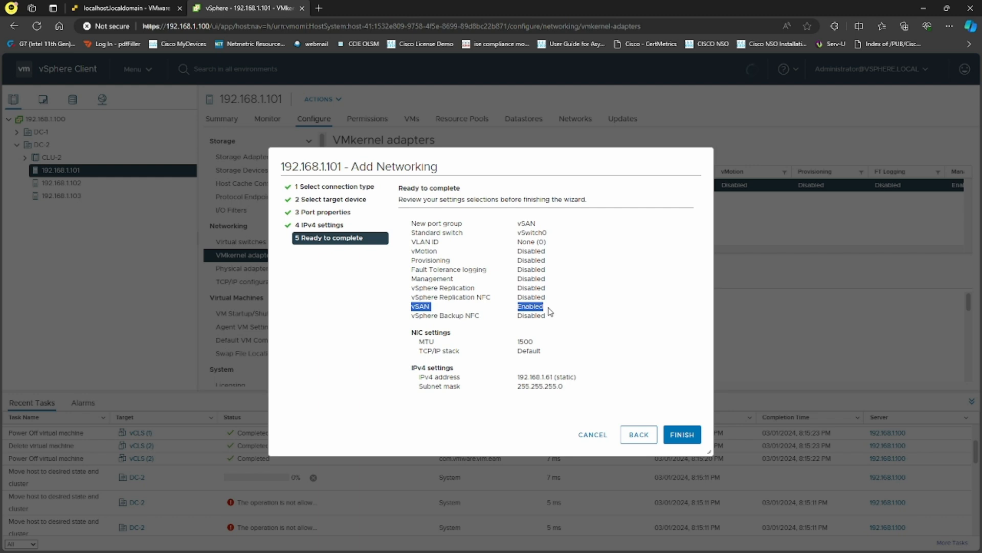
pyautogui.click(682, 434)
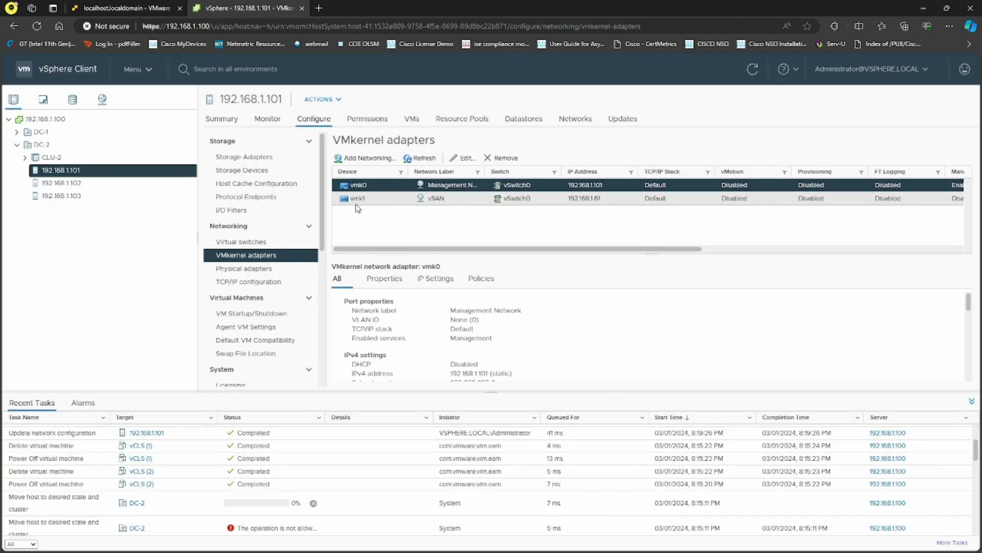
# On host 192.168.1.102, add a VMkernel network adapter on existing standard switch vSwitch0.
pyautogui.click(94, 187)
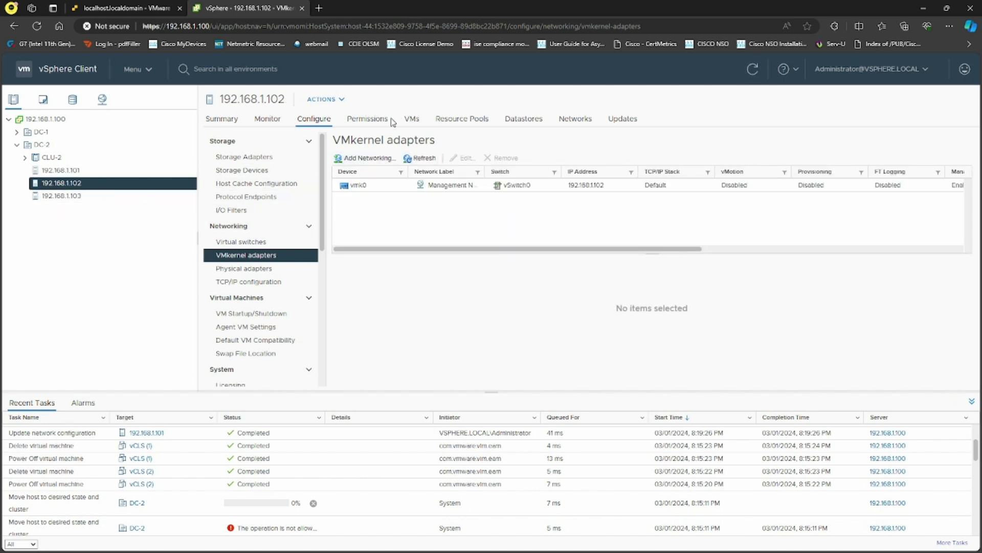
pyautogui.click(367, 158)
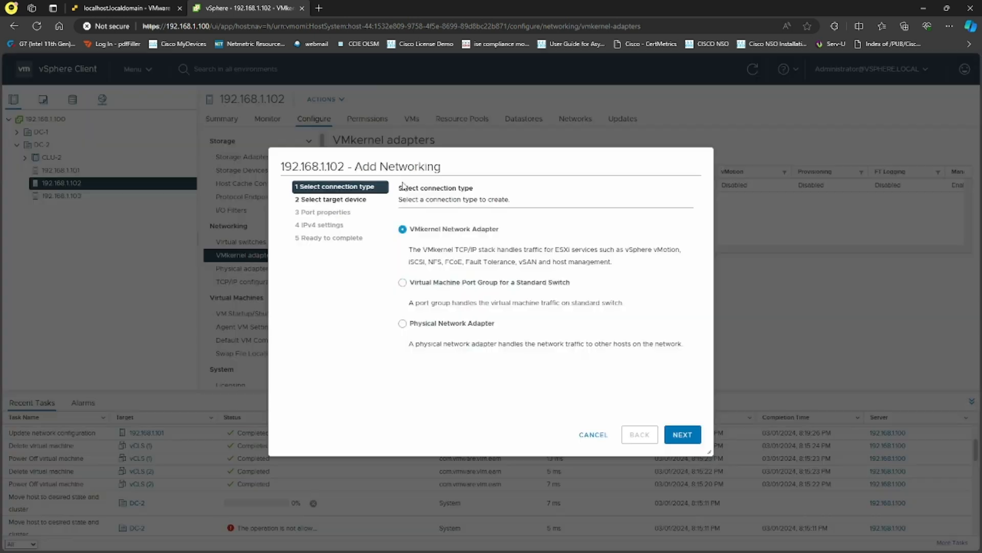
pyautogui.click(683, 435)
pyautogui.click(467, 283)
pyautogui.click(634, 309)
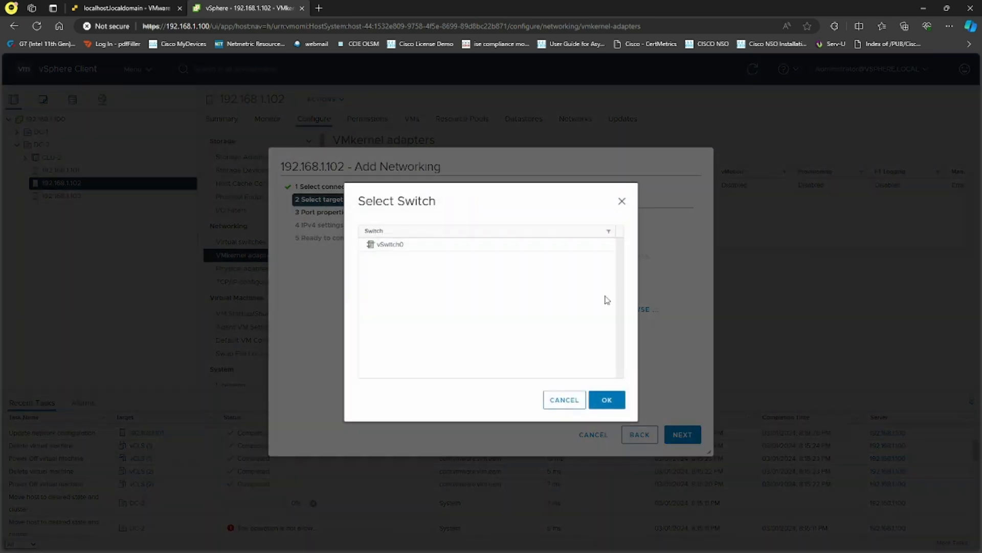
pyautogui.click(437, 248)
pyautogui.click(604, 397)
pyautogui.click(683, 435)
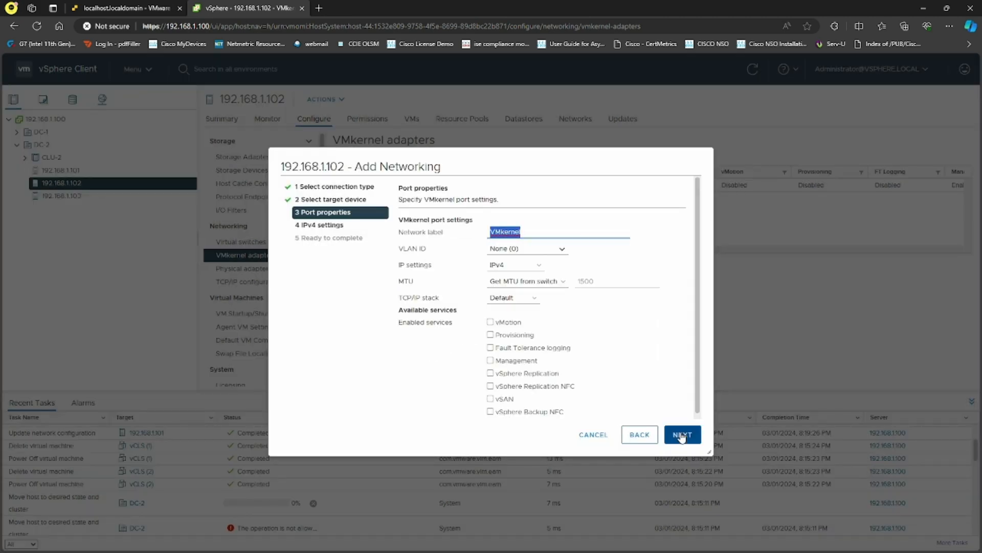
# Label it vSAN with vSAN service, static IPv4 192.168.1.62/255.255.255.0, and finish.
pyautogui.write('vSAN')
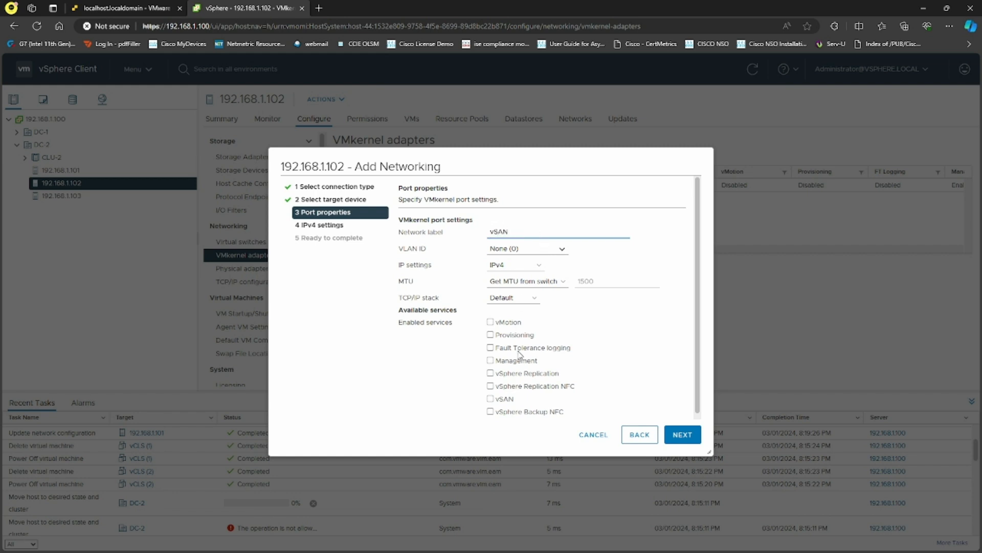
pyautogui.click(490, 399)
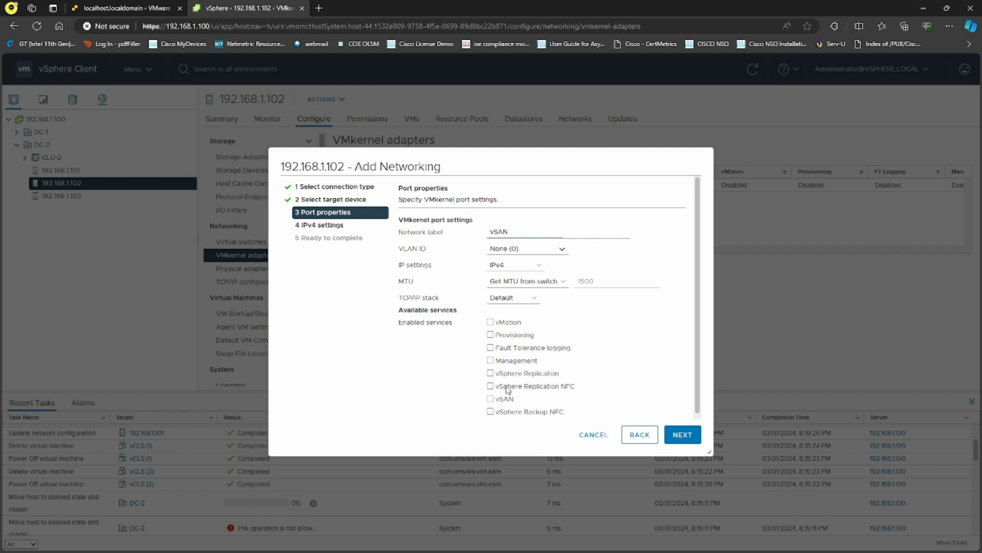
pyautogui.click(685, 439)
pyautogui.click(413, 251)
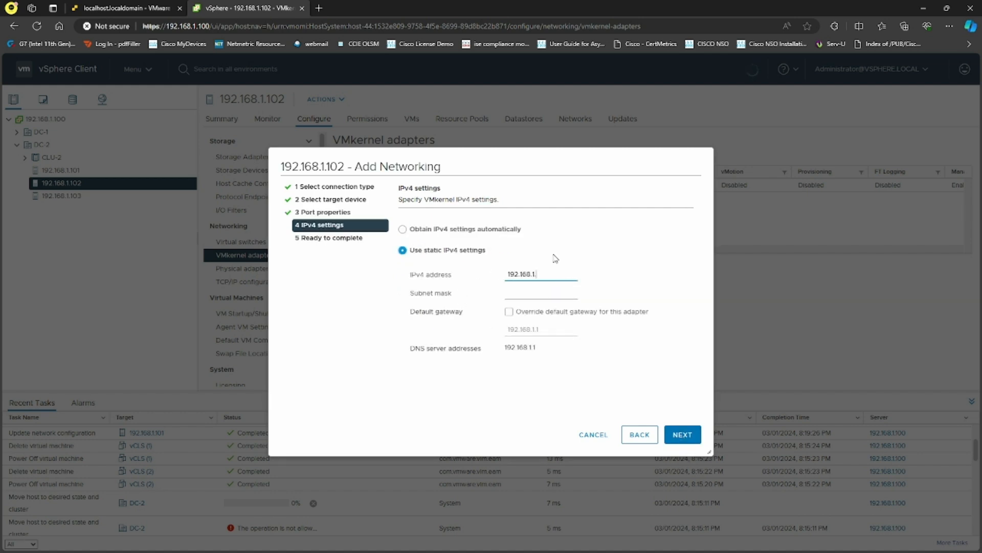
pyautogui.press('Tab')
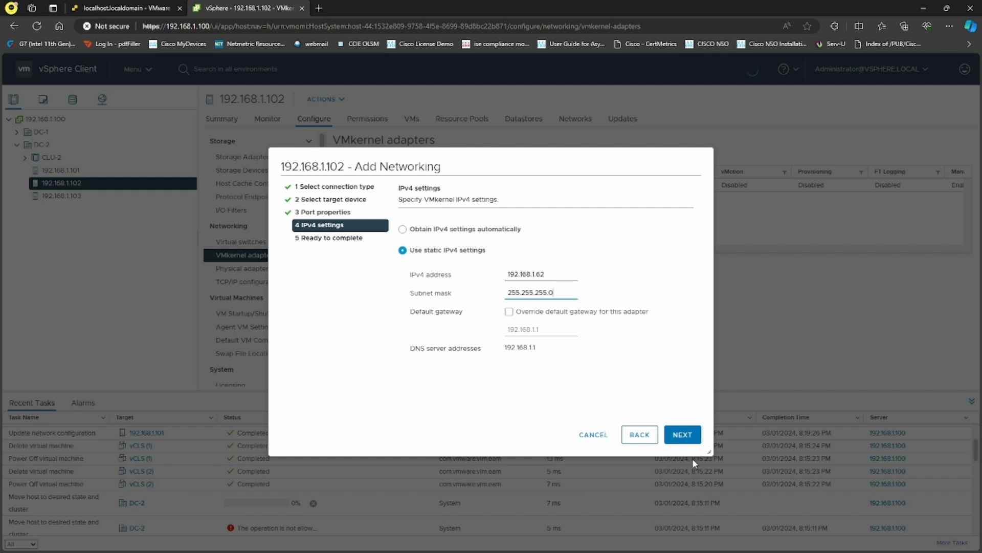
pyautogui.click(683, 435)
pyautogui.click(684, 435)
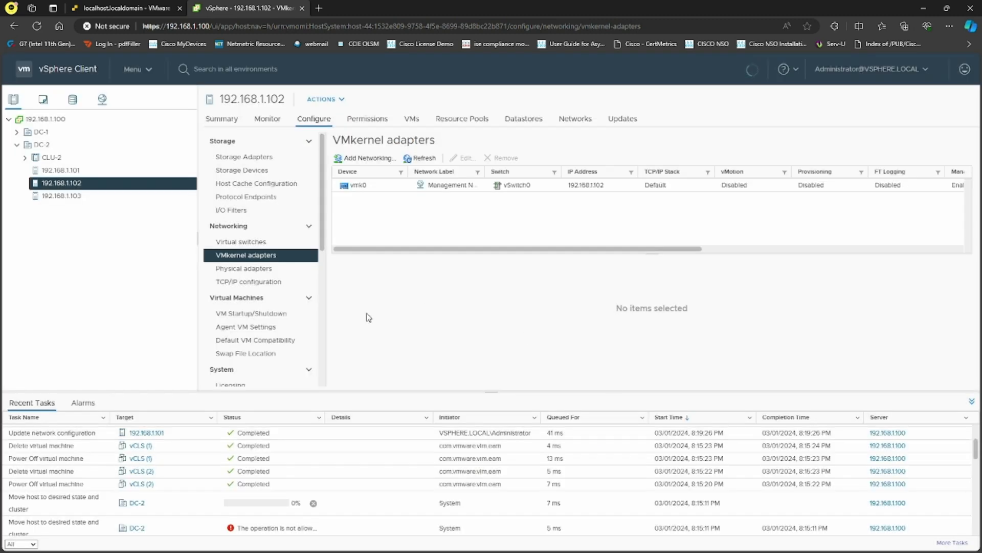
# On host 192.168.1.103, add a VMkernel network adapter on existing standard switch vSwitch0.
pyautogui.click(77, 196)
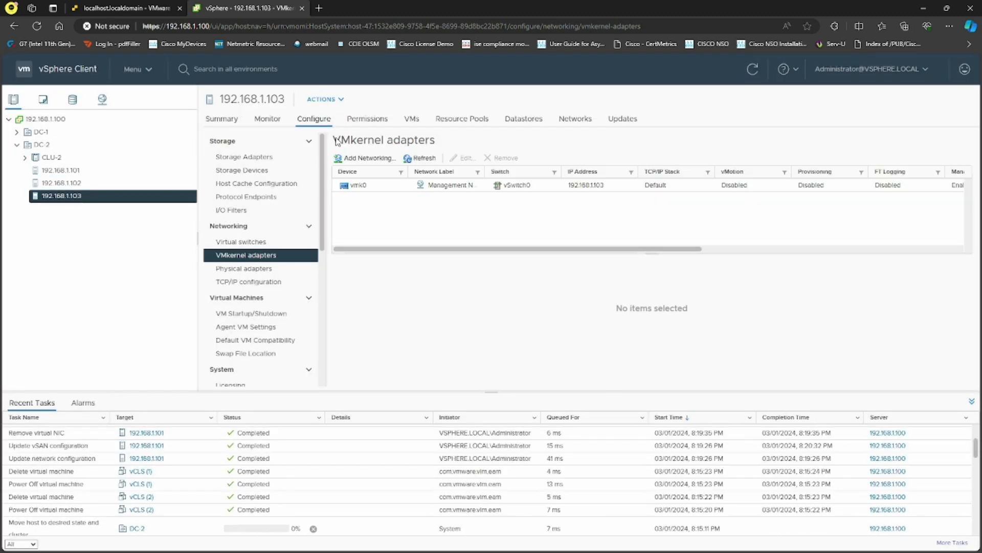
pyautogui.click(366, 158)
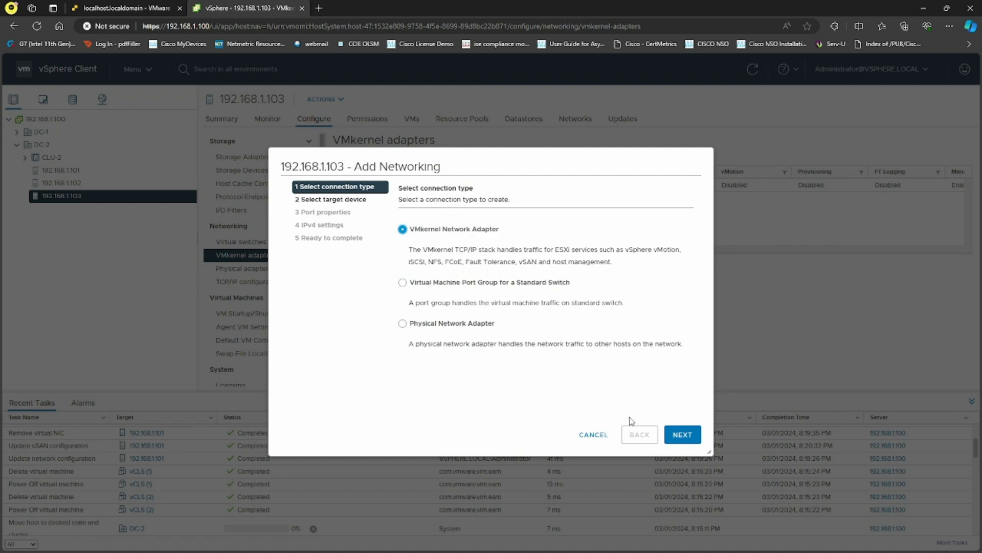
pyautogui.click(683, 434)
pyautogui.click(485, 284)
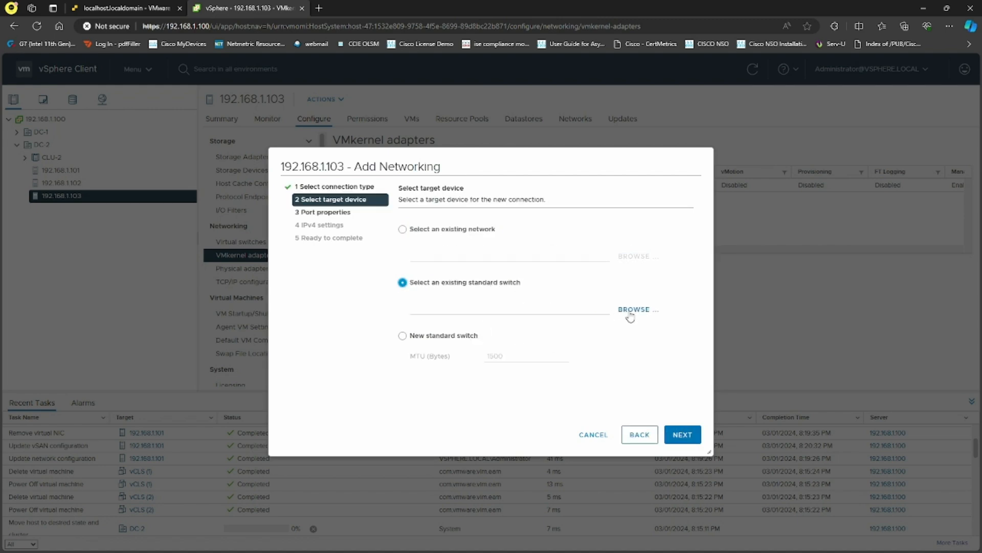
pyautogui.click(634, 309)
pyautogui.click(479, 256)
pyautogui.click(608, 402)
pyautogui.click(683, 434)
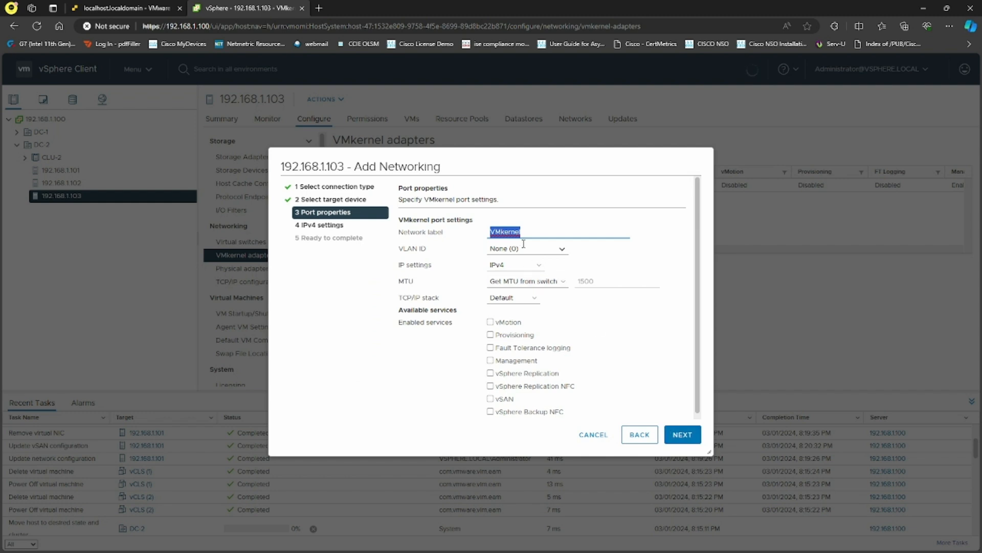
# Label it vSAN with vSAN service and static IPv4 192.168.1.63, and finish.
pyautogui.write('vSAN')
pyautogui.click(491, 398)
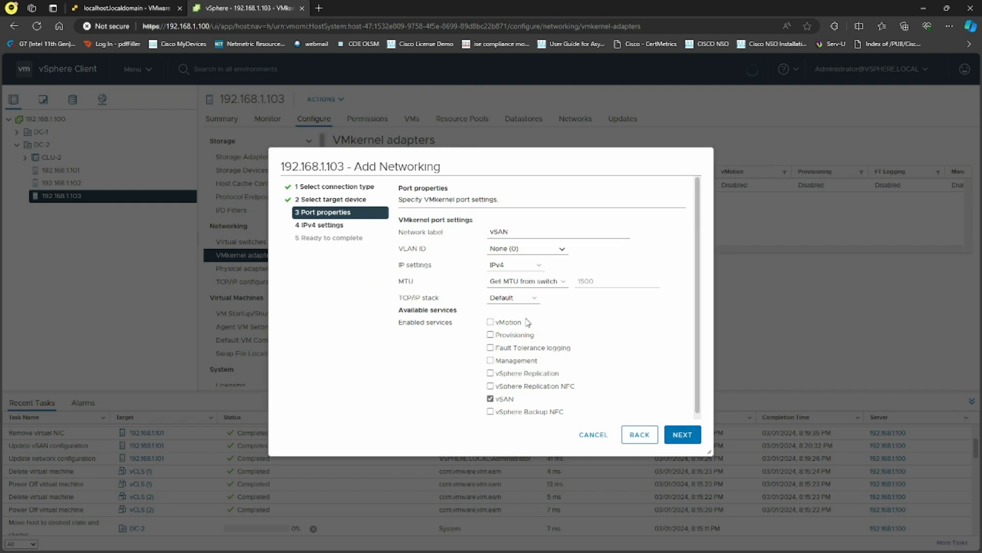
pyautogui.click(682, 434)
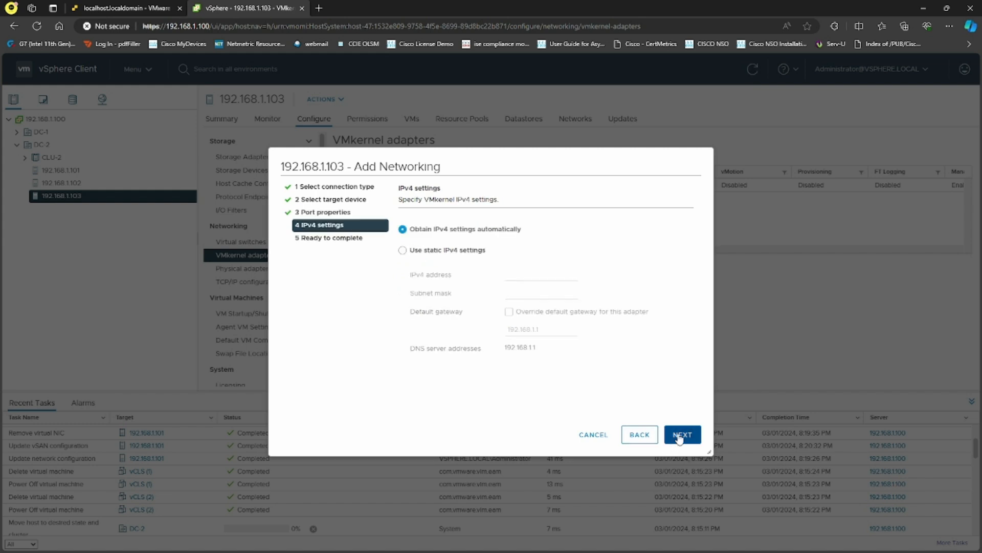
pyautogui.click(424, 249)
pyautogui.click(553, 276)
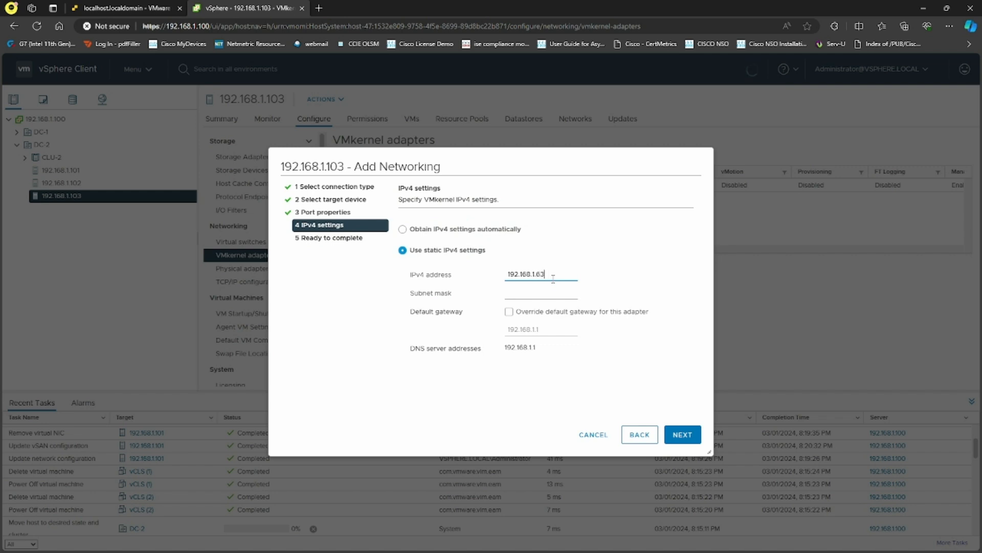
pyautogui.press('Tab')
pyautogui.click(683, 434)
pyautogui.click(682, 434)
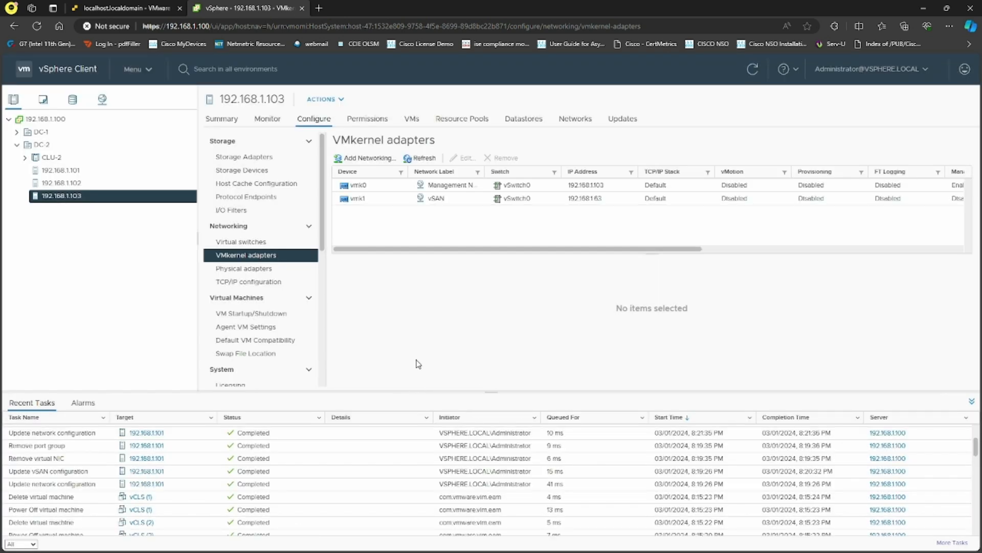
pyautogui.click(51, 157)
# Start Add and Manage Hosts on vDS-2 and select hosts 192.168.1.101–103.
pyautogui.rightClick(51, 157)
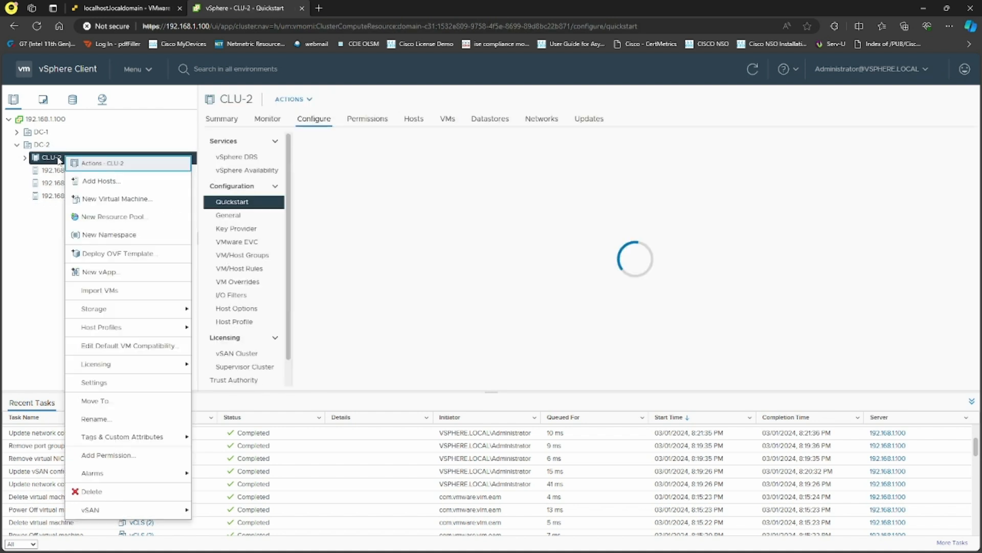
pyautogui.click(102, 99)
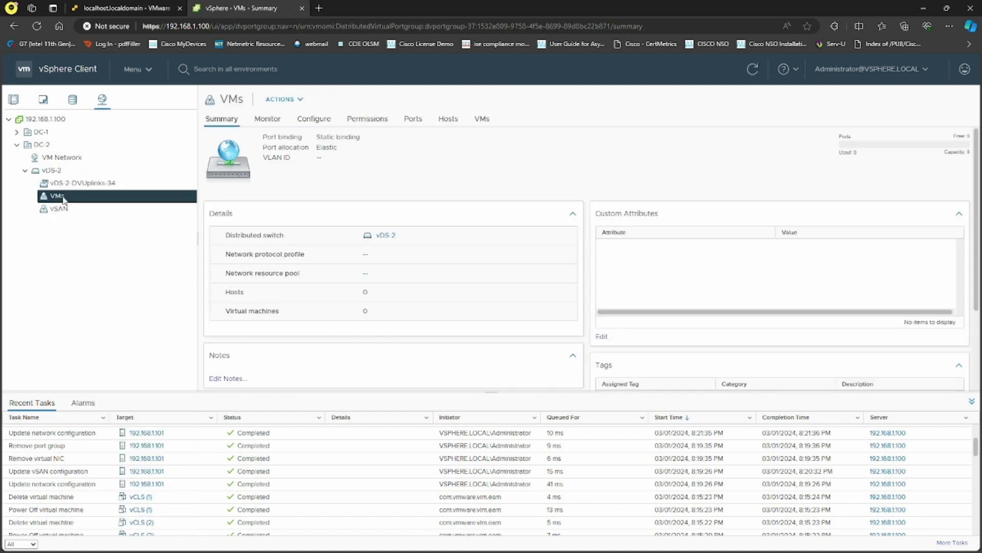
pyautogui.click(70, 173)
pyautogui.rightClick(71, 174)
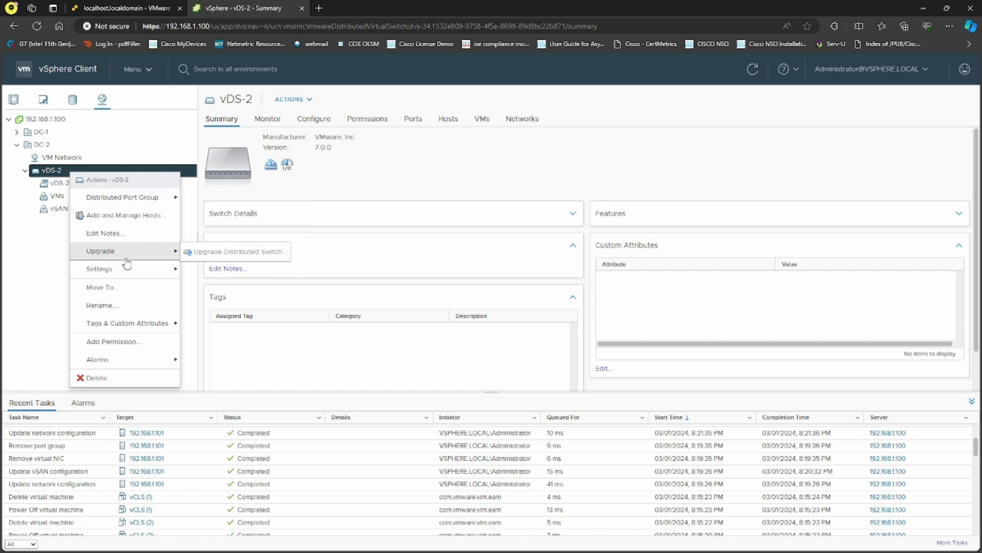
pyautogui.click(134, 215)
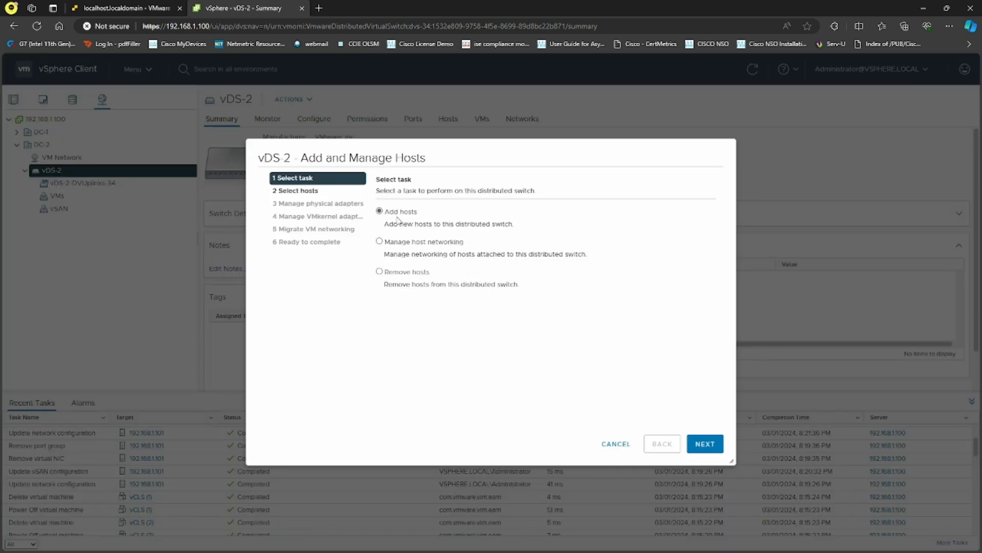
pyautogui.click(705, 443)
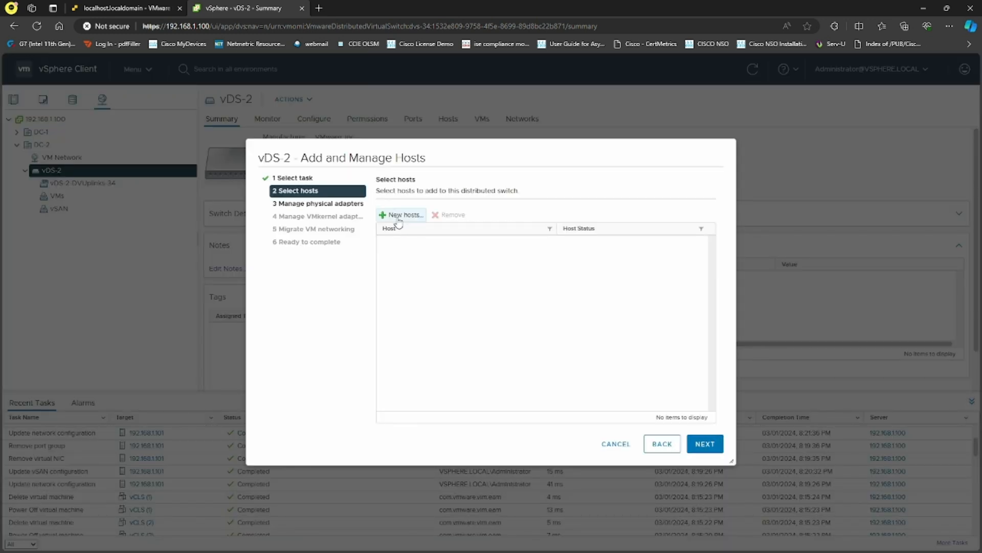
pyautogui.click(402, 215)
pyautogui.click(296, 235)
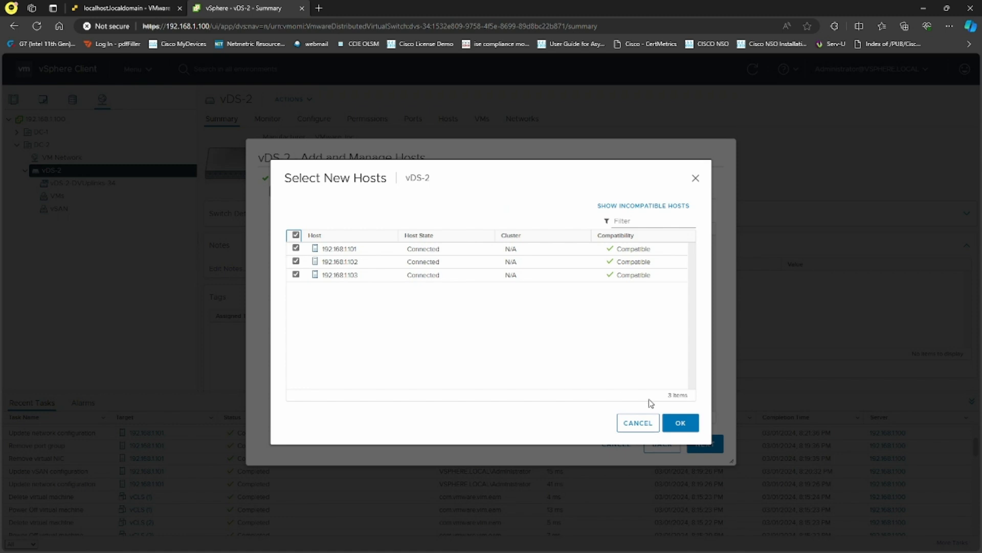
pyautogui.click(680, 425)
# Assign vmnic1 to Uplink 1, applied to all hosts.
pyautogui.click(704, 443)
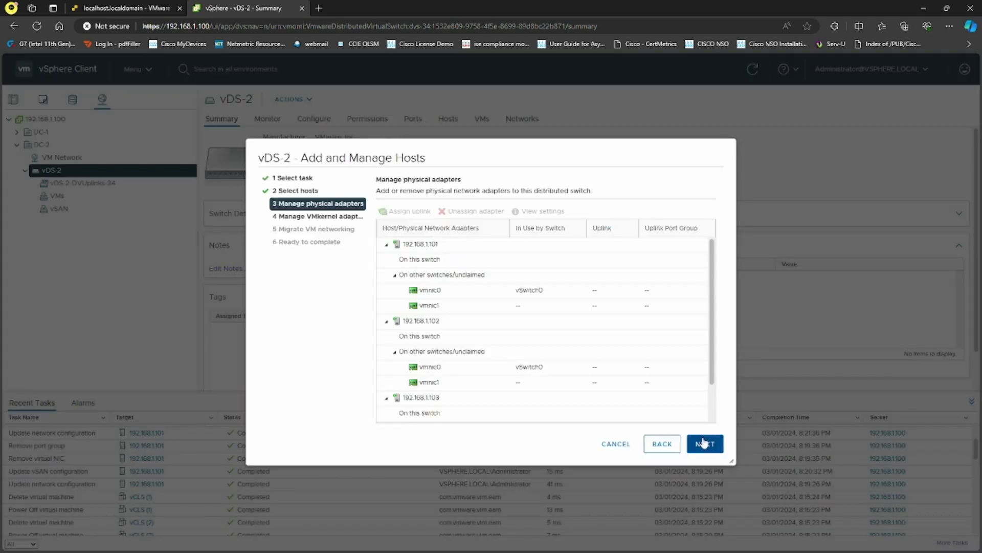
pyautogui.click(446, 307)
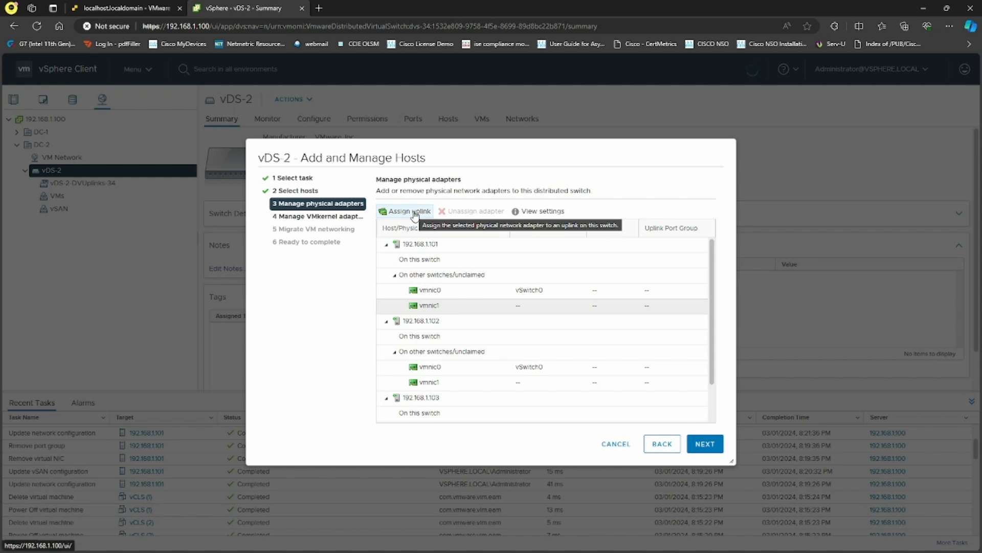
pyautogui.click(414, 212)
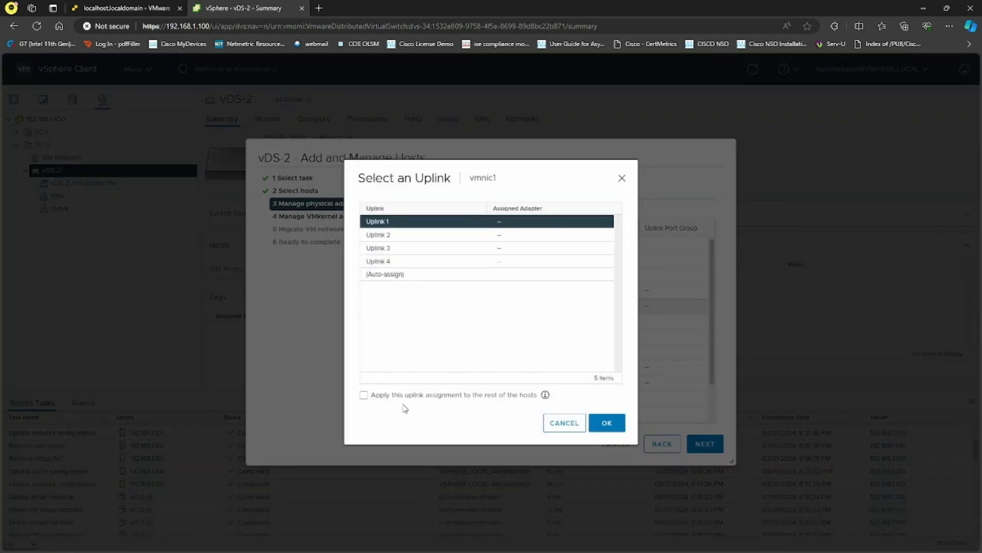
pyautogui.click(364, 395)
pyautogui.click(604, 423)
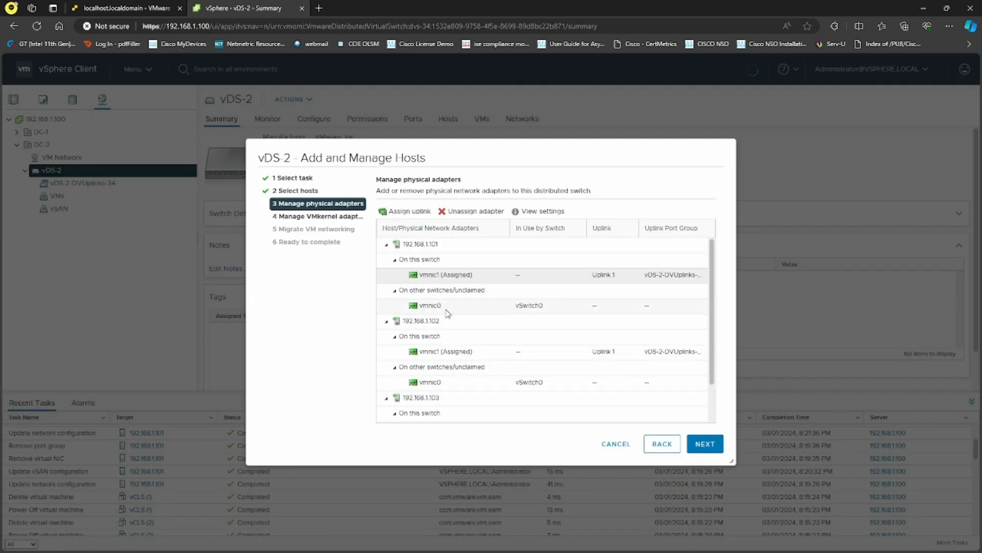
pyautogui.click(702, 445)
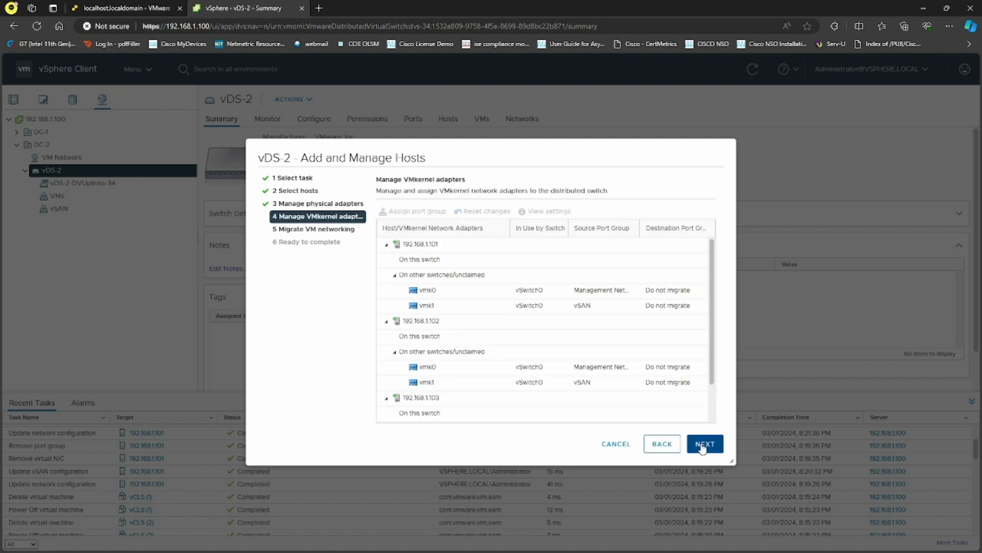
# Assign vmk1 to the vSAN port group on all hosts, skip VM networking, and finish the wizard.
pyautogui.click(444, 309)
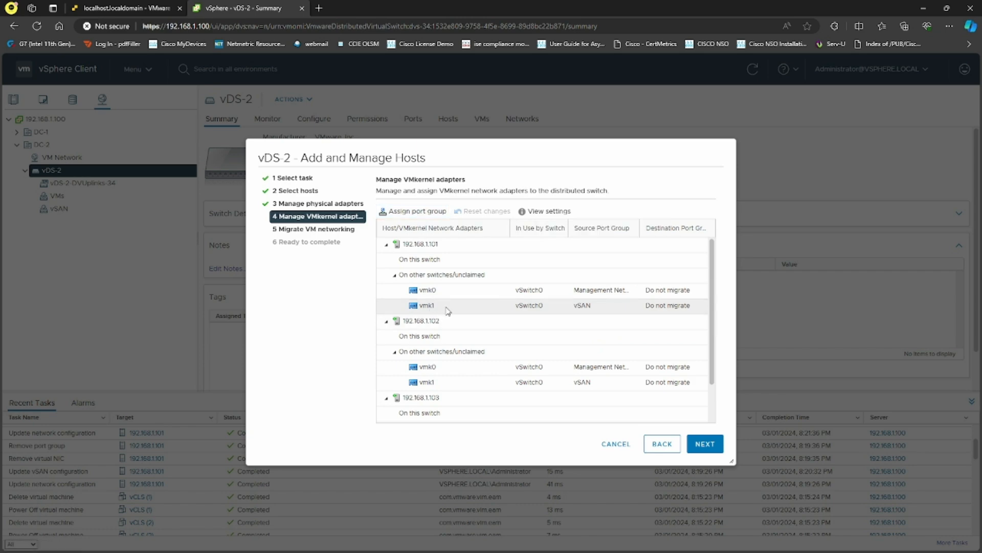
pyautogui.click(417, 211)
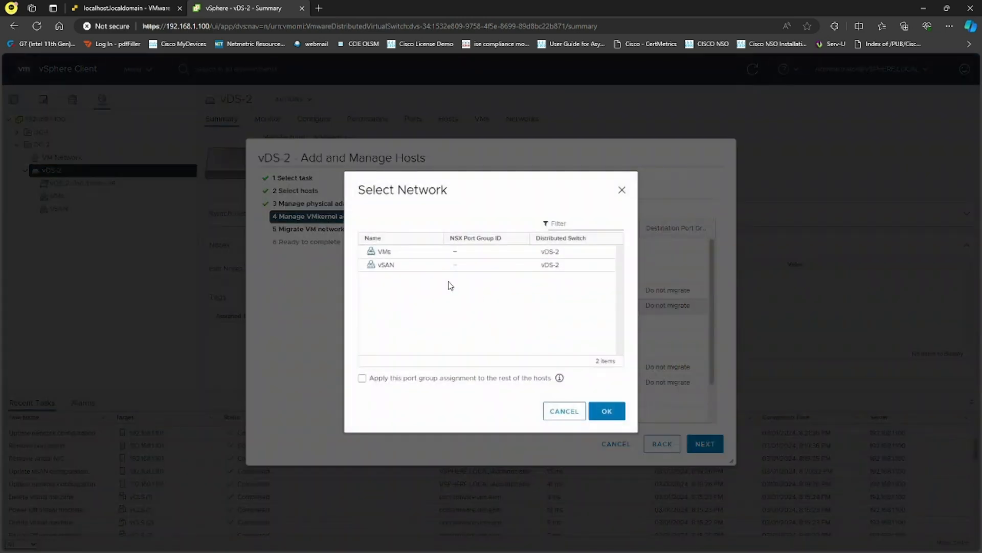
pyautogui.click(397, 265)
pyautogui.click(363, 378)
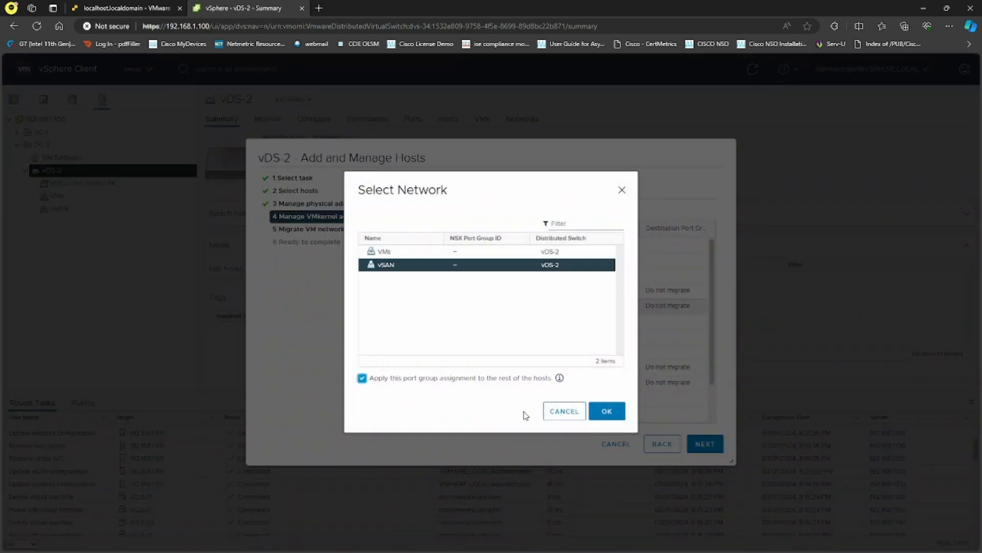
pyautogui.click(606, 411)
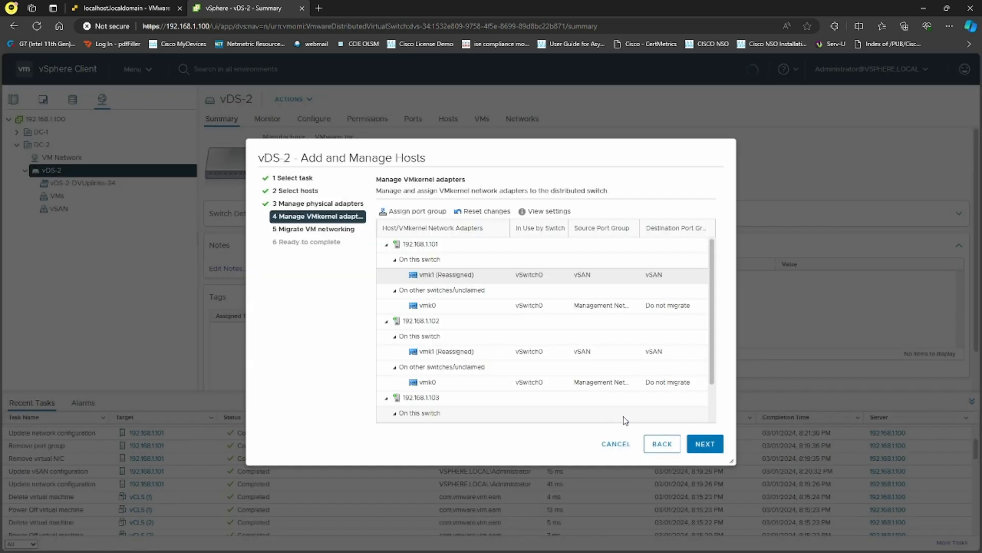
pyautogui.click(696, 447)
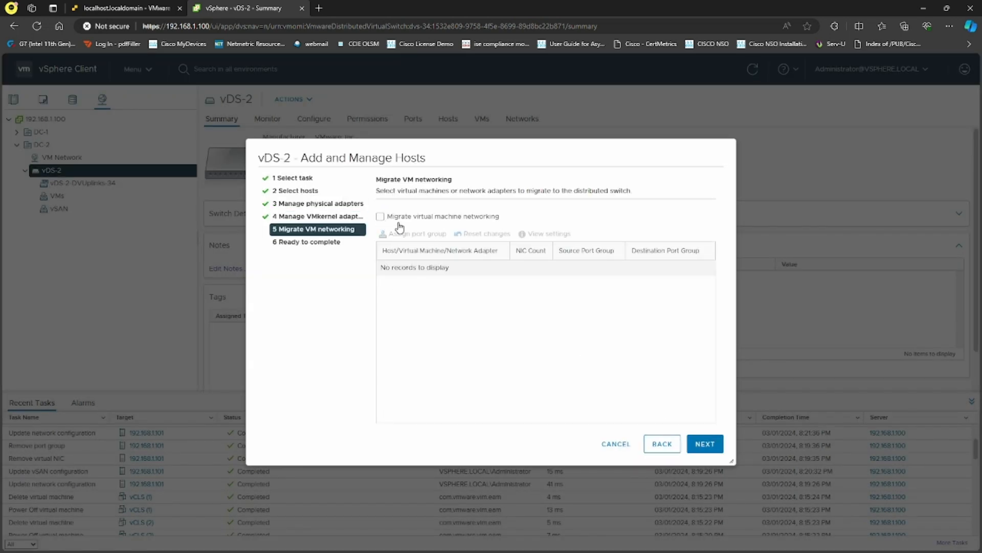
pyautogui.click(712, 447)
pyautogui.click(704, 444)
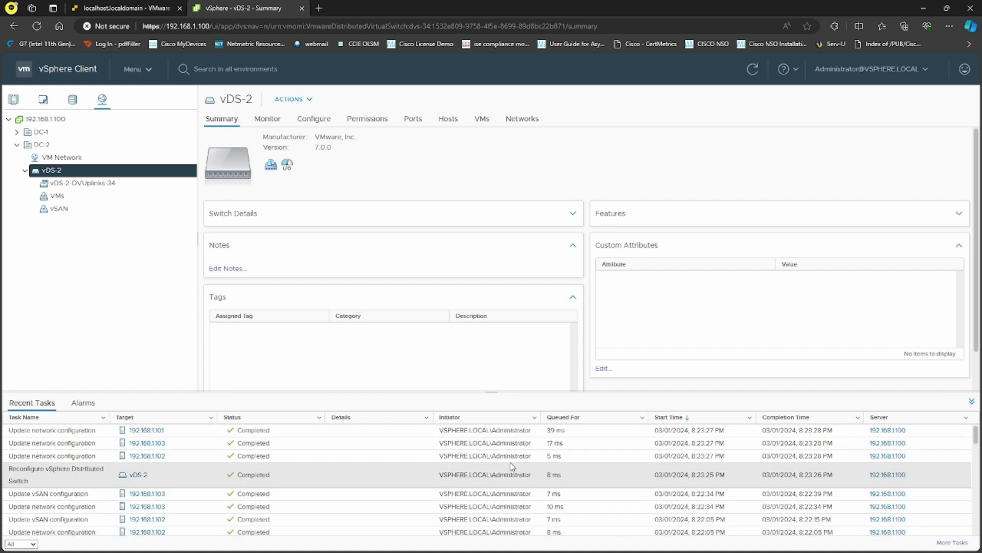
# Open the vSAN port group and look over its Summary and Configure pages.
pyautogui.click(75, 210)
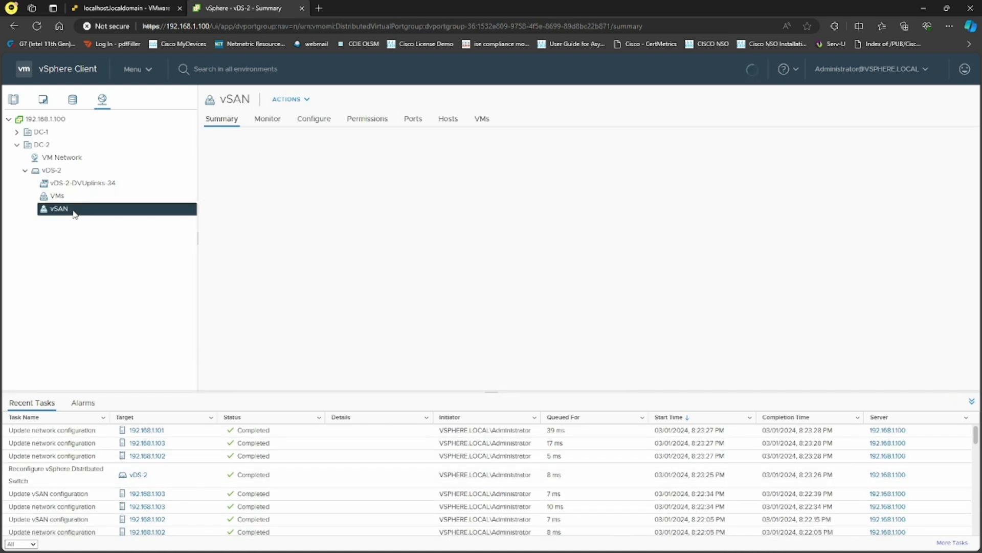
pyautogui.click(314, 118)
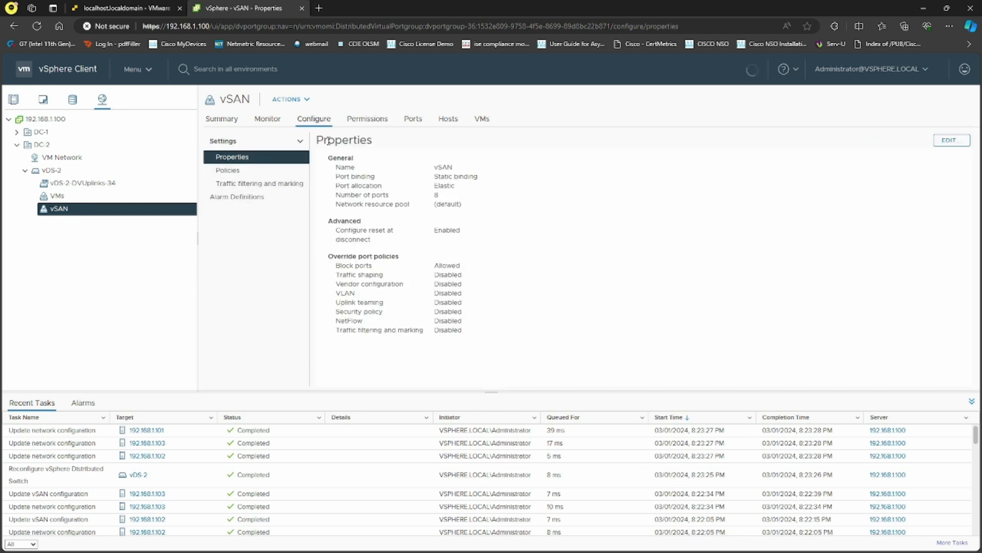
pyautogui.click(234, 123)
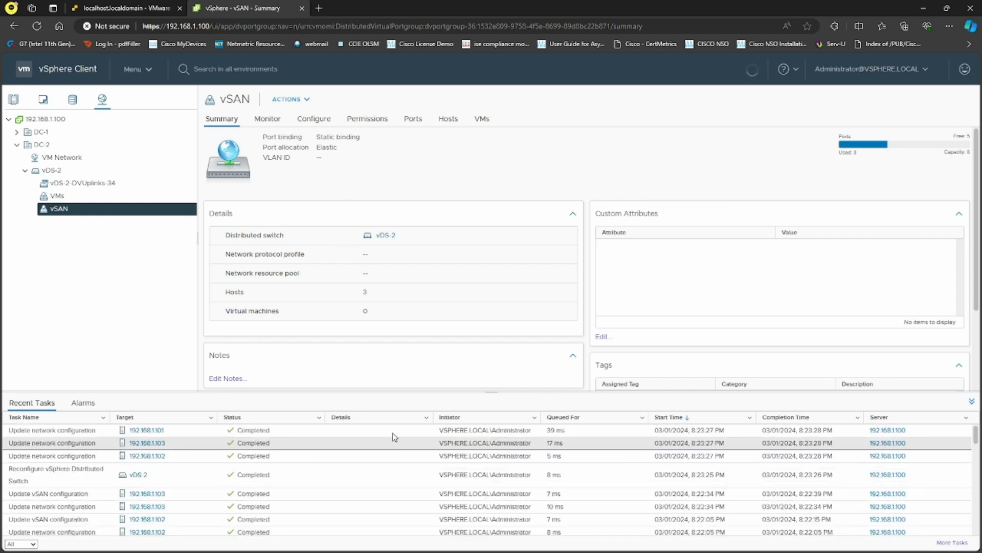
pyautogui.moveTo(383, 299); pyautogui.dragTo(343, 295)
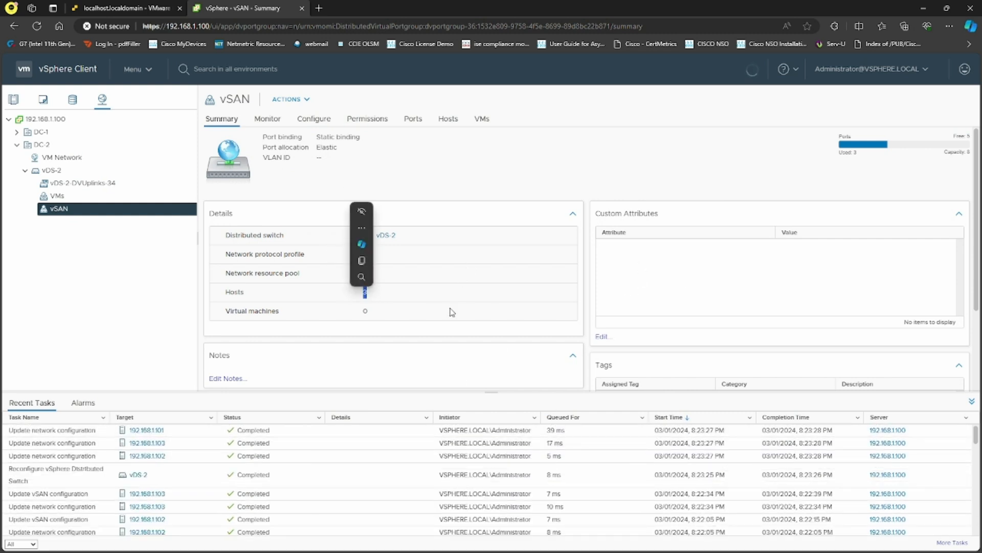
pyautogui.scroll(-2, 589, 292)
pyautogui.scroll(3, 612, 302)
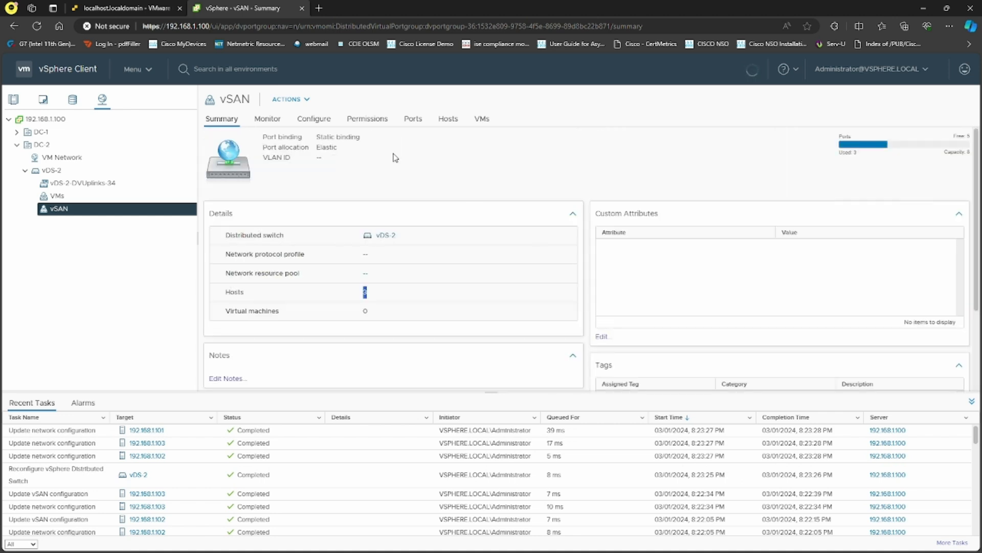
# Step through vSAN's Monitor, Configure, Permissions, Ports, Hosts and VMs tabs, ending on Summary.
pyautogui.click(267, 121)
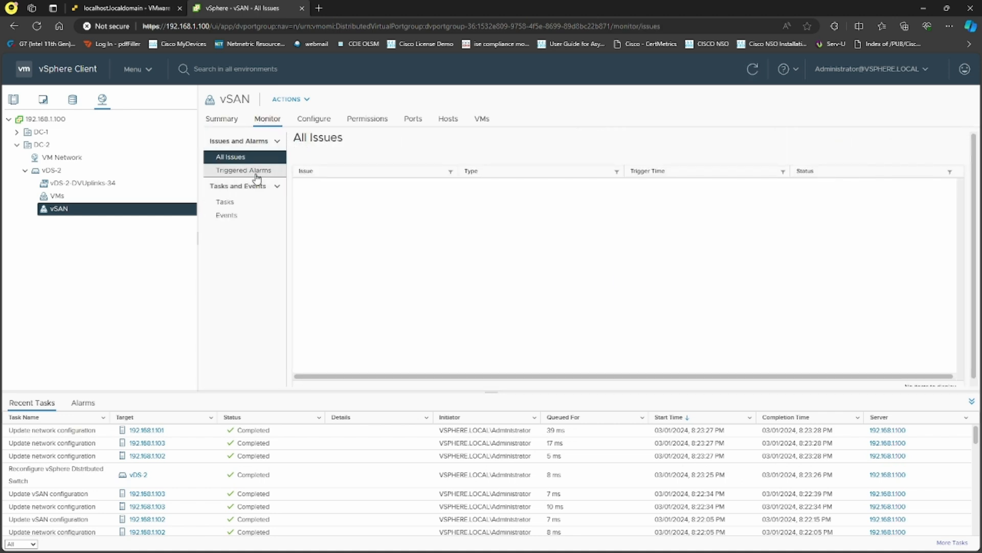
pyautogui.click(321, 123)
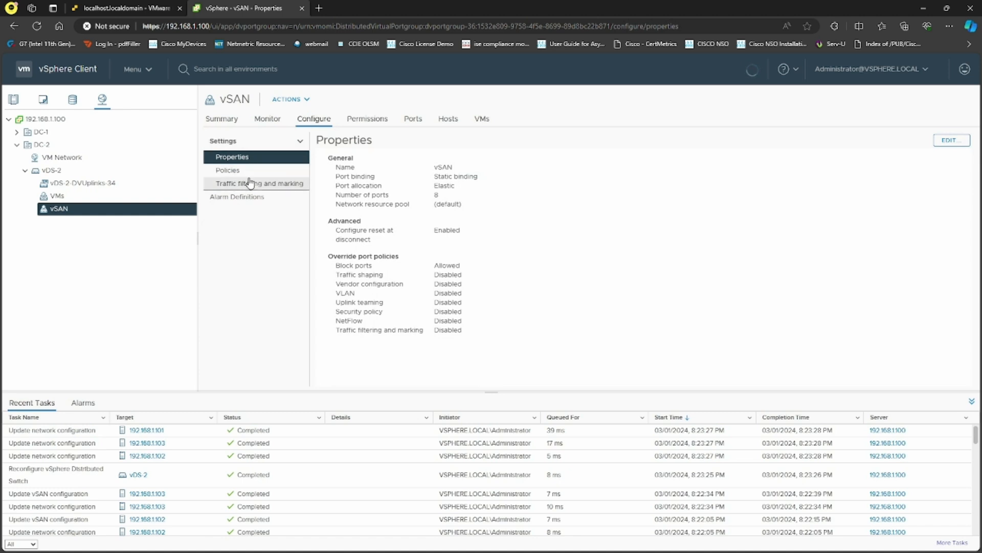
pyautogui.click(375, 119)
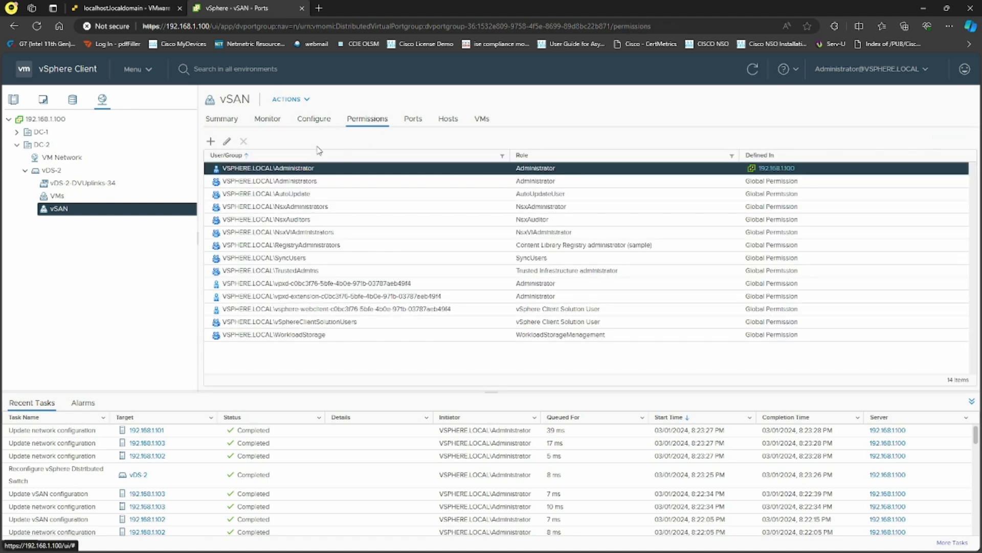
pyautogui.click(412, 119)
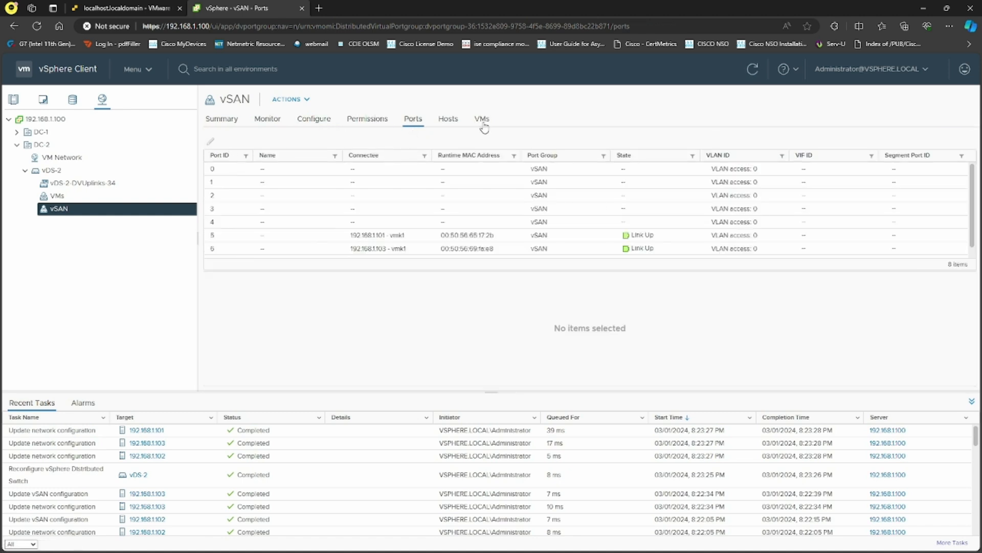
pyautogui.click(449, 119)
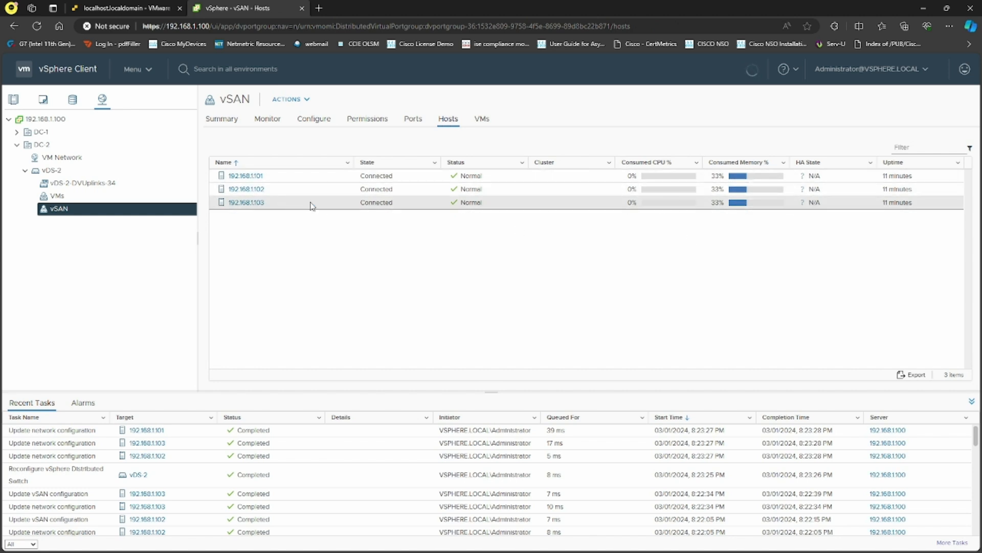
pyautogui.click(482, 120)
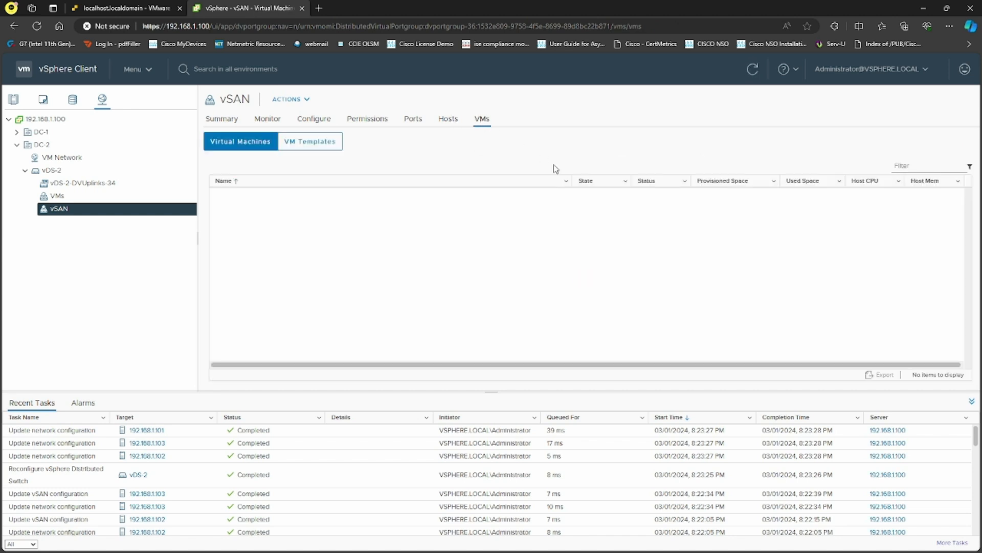
pyautogui.click(221, 119)
# Show vDS-2's Configure > Topology, highlighting Uplink 1 and expanding the vSAN card's VMkernel ports.
pyautogui.click(85, 169)
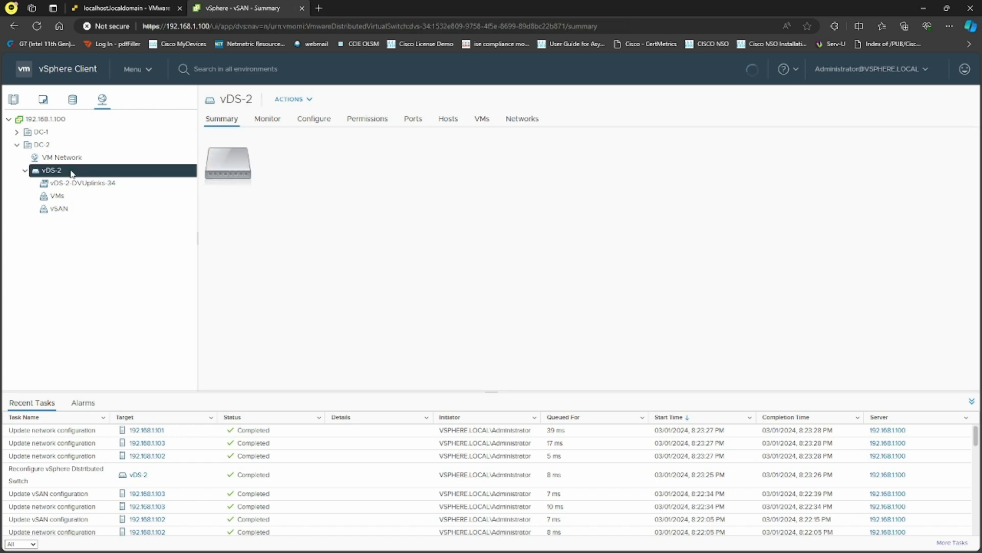
pyautogui.click(321, 122)
pyautogui.click(231, 170)
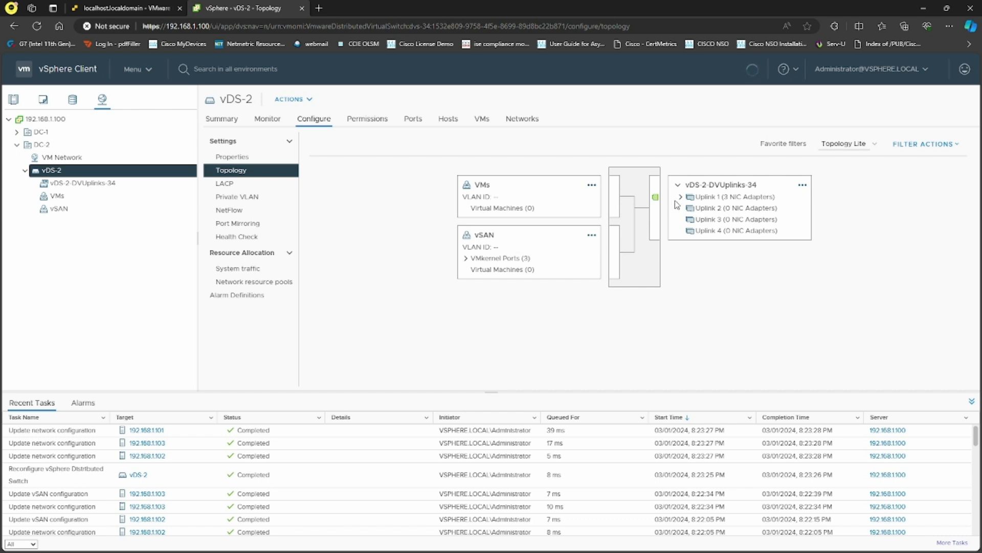
pyautogui.click(713, 197)
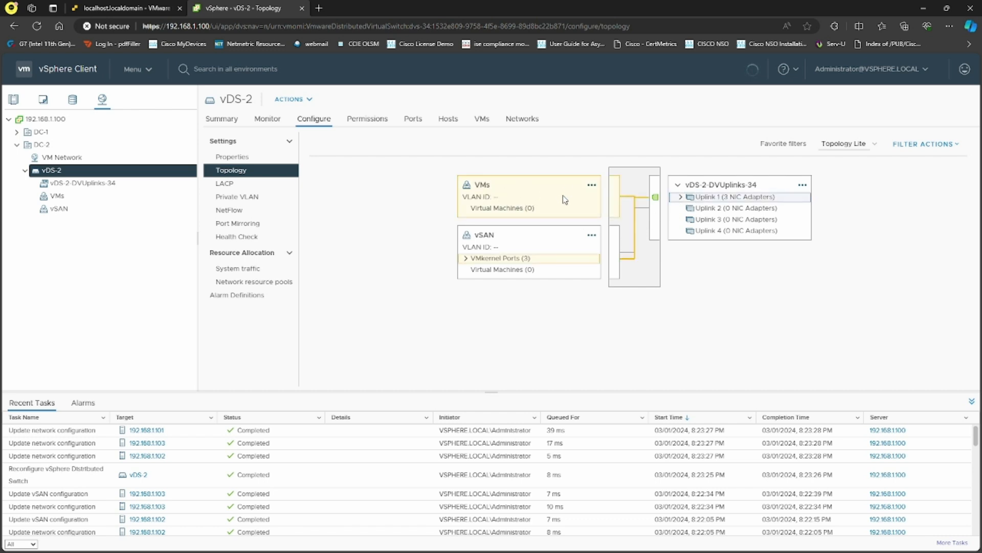
pyautogui.click(466, 258)
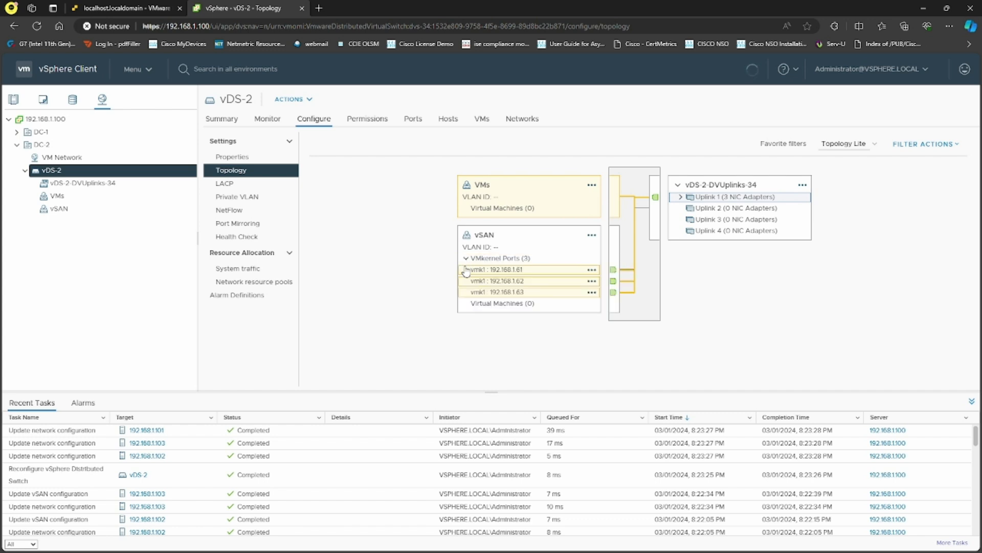
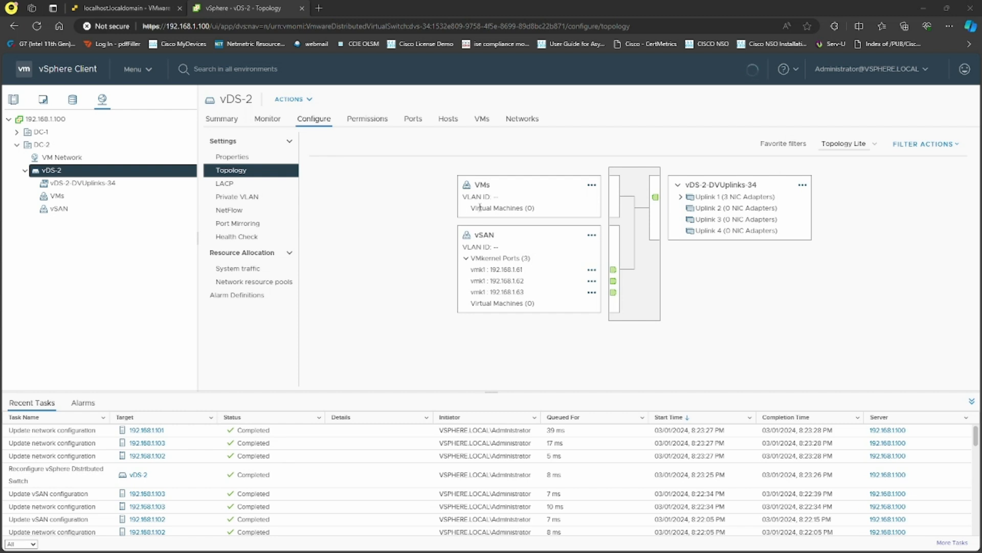
# Switch to the Hosts and Clusters inventory and select host 192.168.1.101 in CLU-2.
pyautogui.click(14, 99)
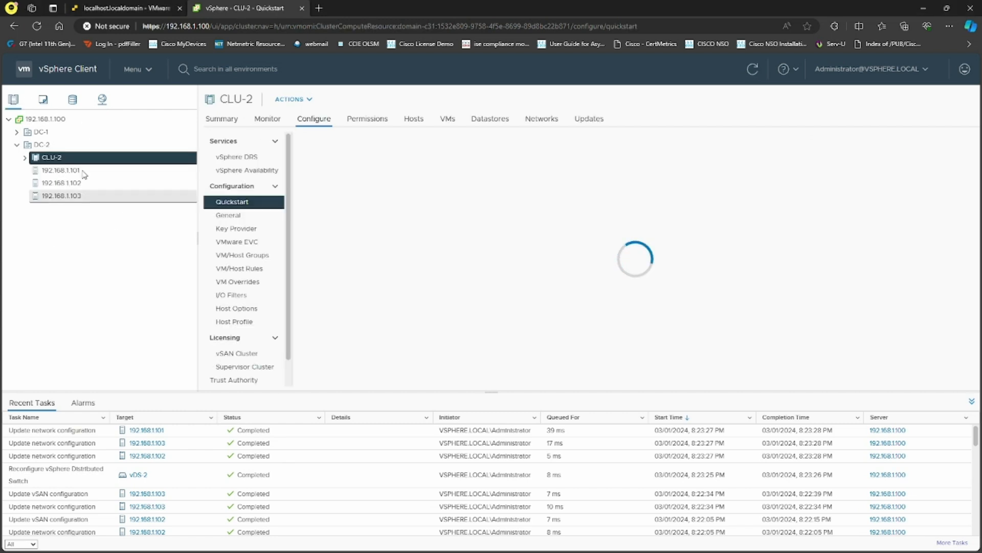
pyautogui.click(61, 170)
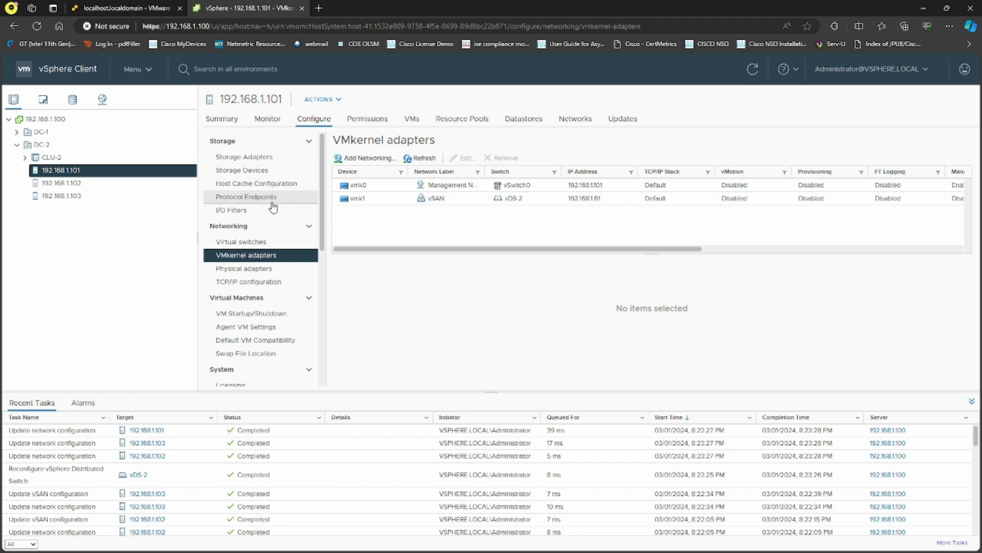
# List host 192.168.1.101's storage devices and check that the first local 150 GB disk is HDD.
pyautogui.click(256, 172)
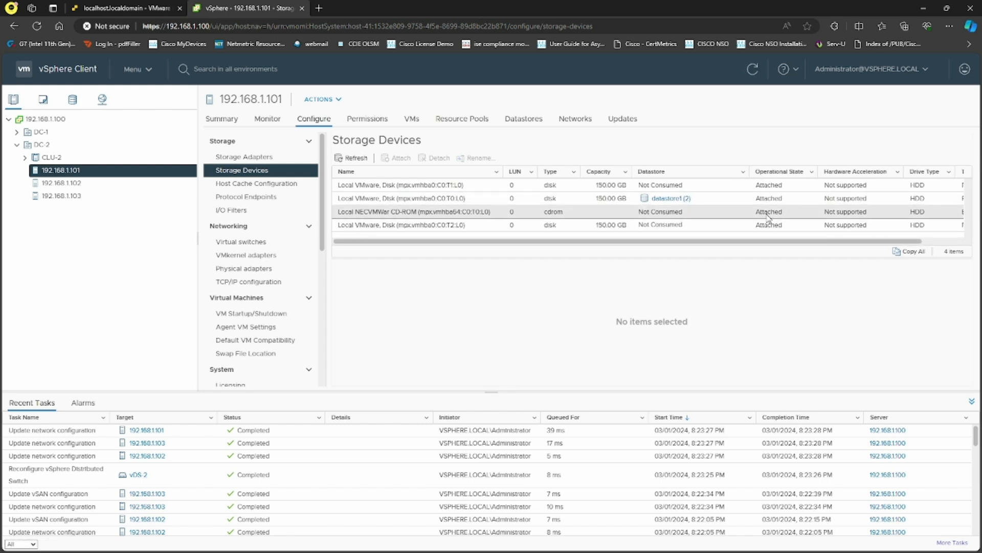
pyautogui.moveTo(734, 241)
pyautogui.mouseDown()
pyautogui.moveTo(802, 247)
pyautogui.moveTo(747, 245)
pyautogui.mouseUp()
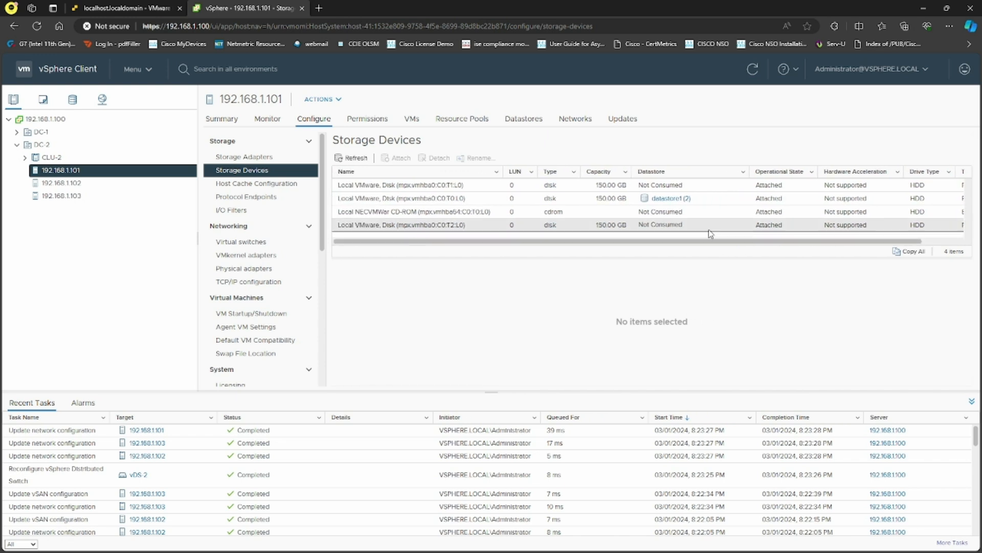
pyautogui.click(709, 225)
pyautogui.click(708, 187)
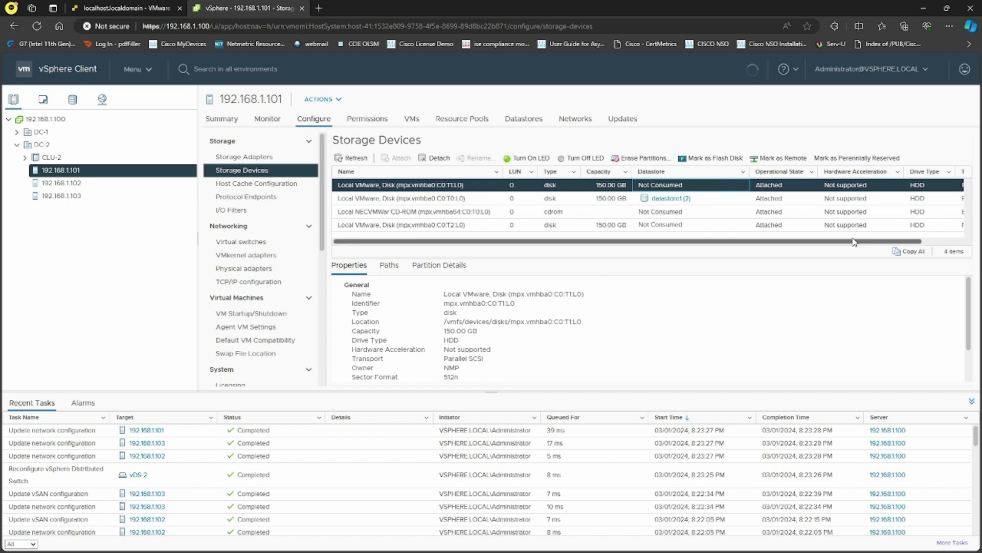
pyautogui.moveTo(875, 240); pyautogui.dragTo(907, 245)
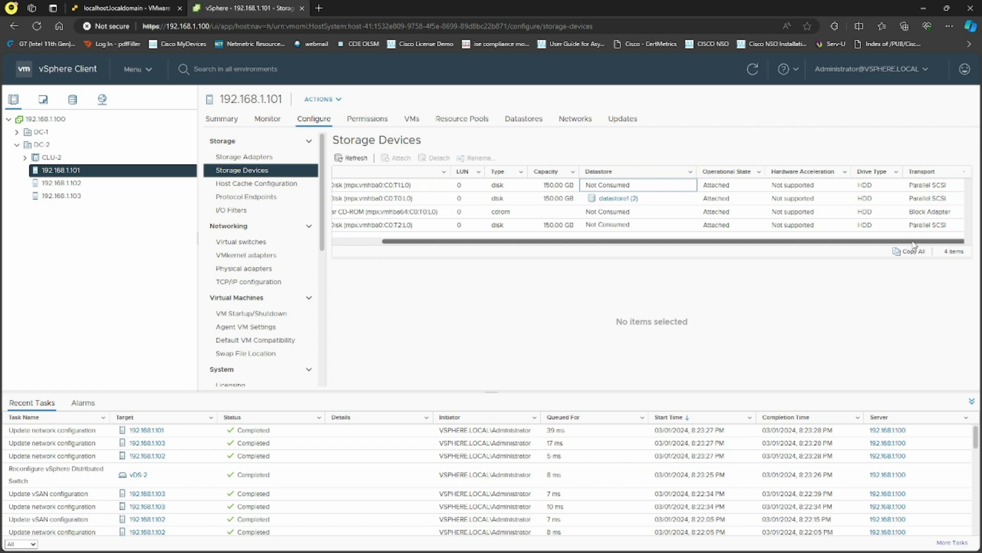
pyautogui.click(868, 188)
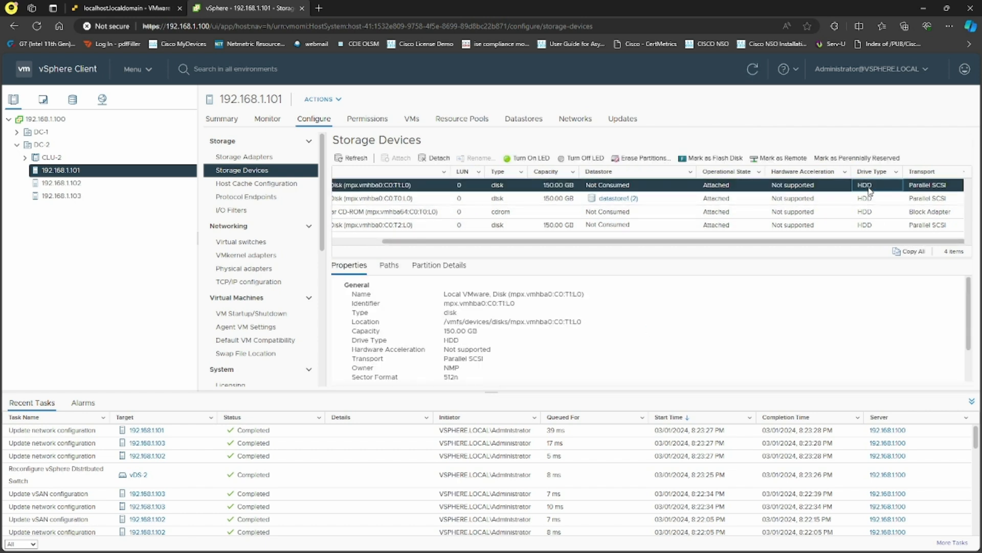
pyautogui.rightClick(872, 190)
pyautogui.click(751, 291)
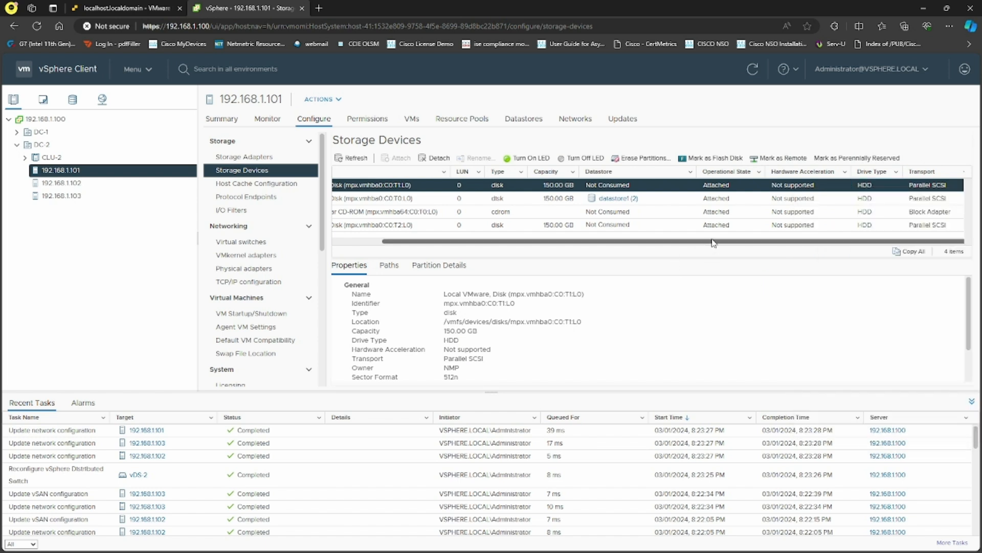
pyautogui.moveTo(699, 242); pyautogui.dragTo(659, 242)
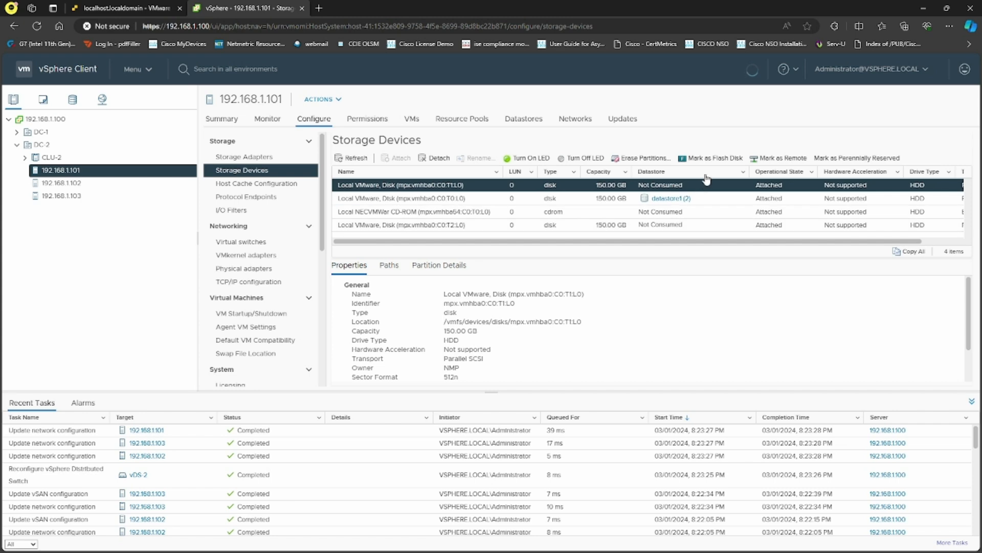
# Mark disk mpx.vmhba0:C0:T1:L0 as a flash disk, confirming the warning with YES.
pyautogui.click(716, 159)
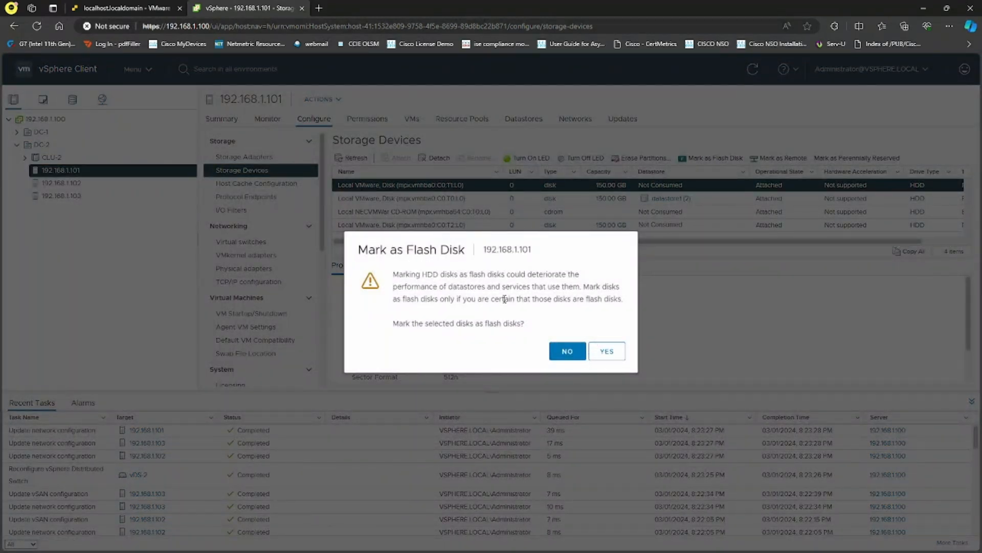
pyautogui.moveTo(473, 274); pyautogui.dragTo(583, 279)
pyautogui.click(589, 340)
pyautogui.click(608, 351)
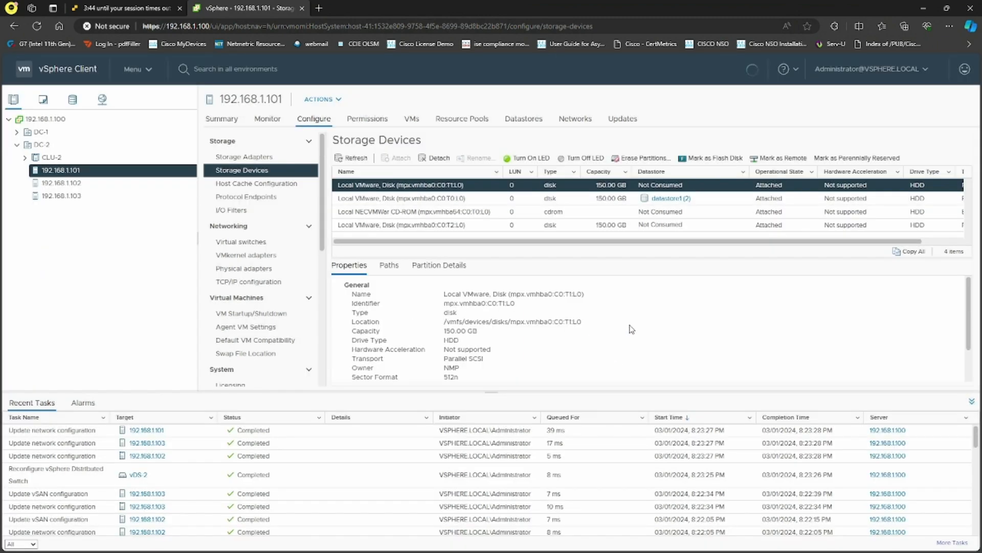
pyautogui.moveTo(628, 245); pyautogui.dragTo(731, 249)
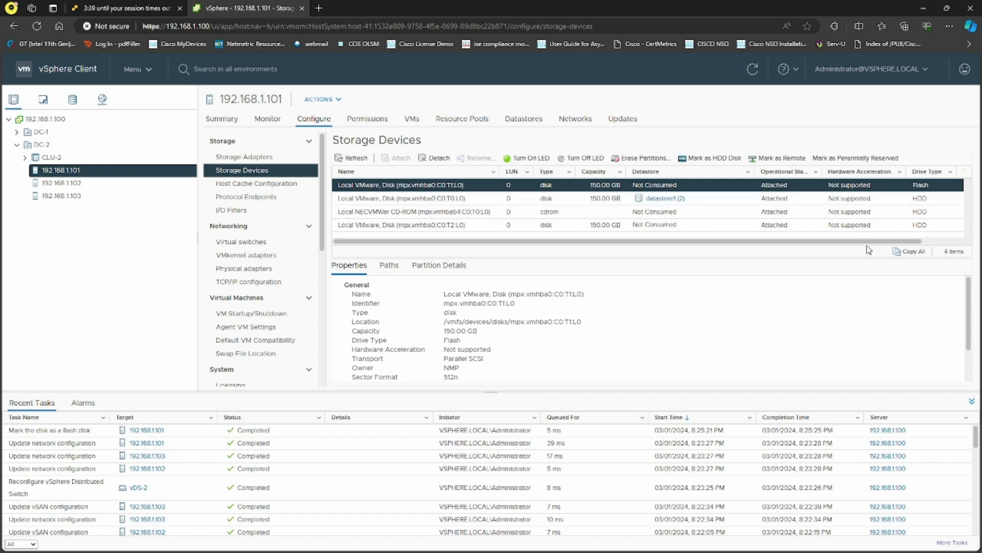
pyautogui.hscroll(2, 870, 246)
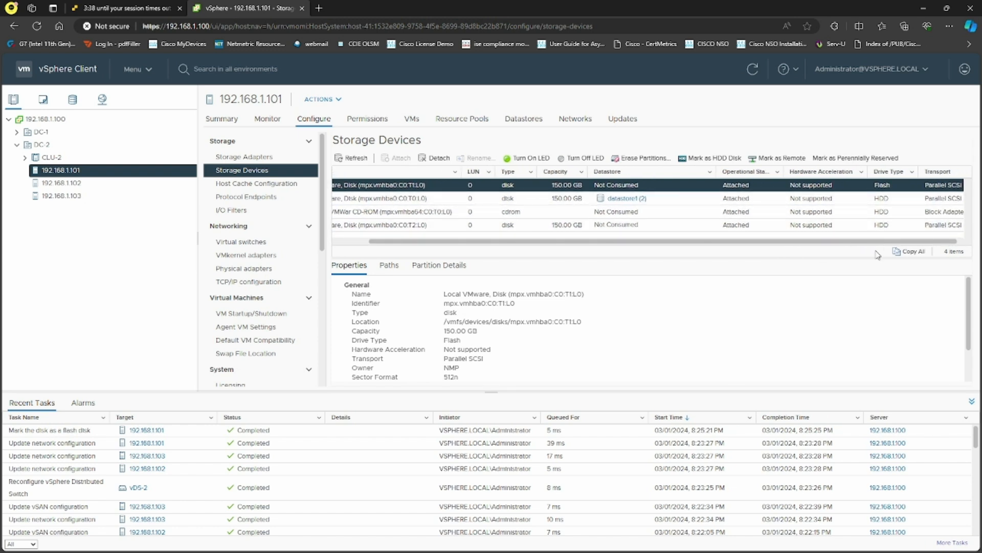
# Mark the first local disk on host 192.168.1.102 as a flash disk.
pyautogui.click(136, 184)
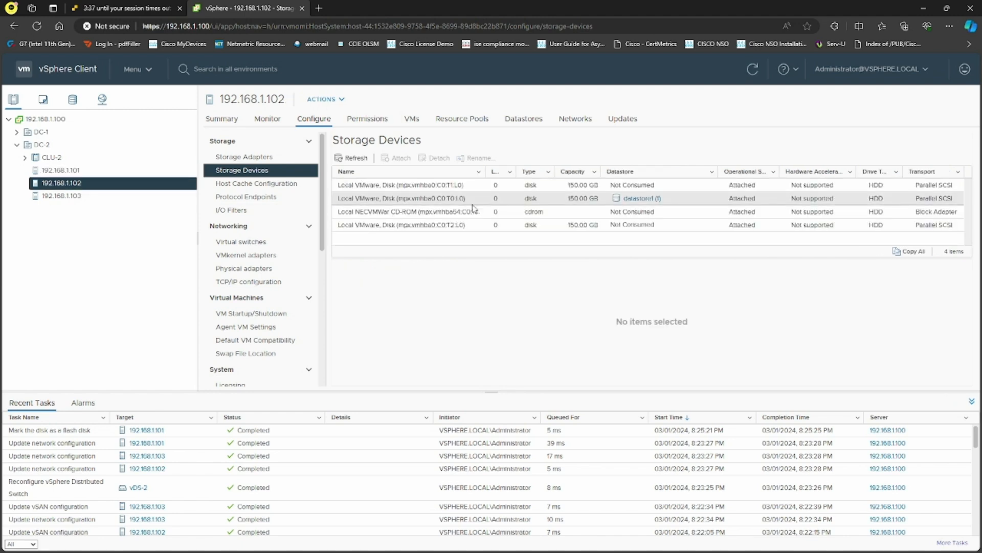
pyautogui.click(529, 188)
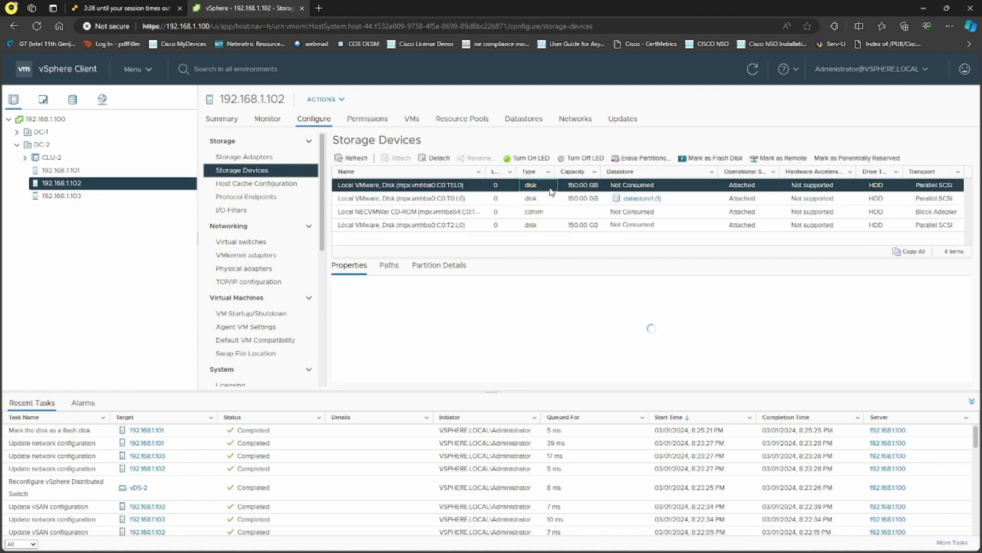
pyautogui.click(682, 164)
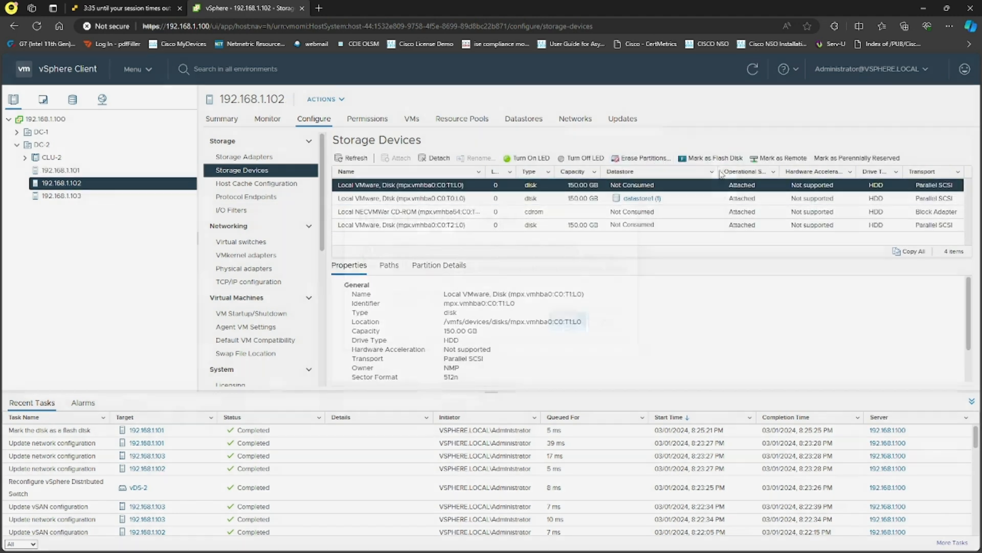
pyautogui.click(620, 351)
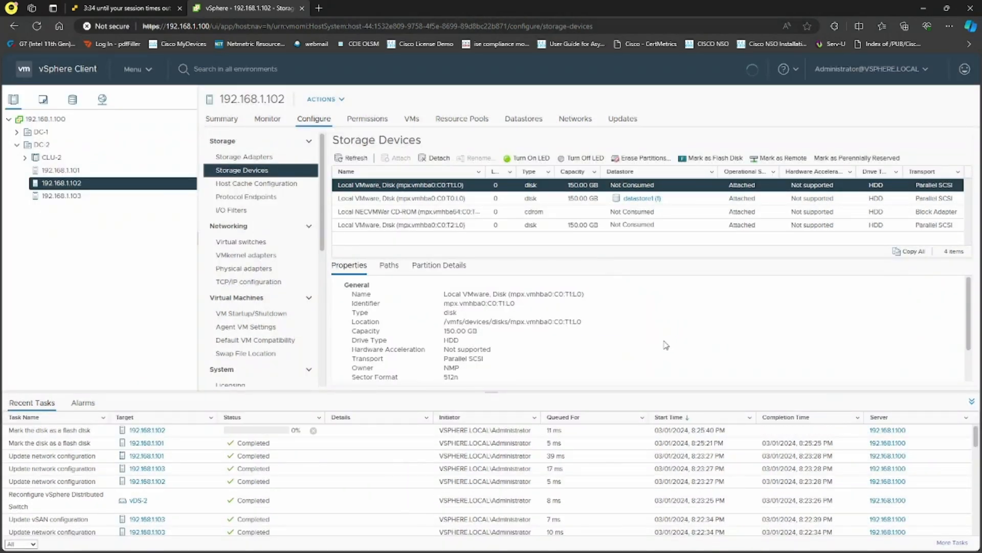
# Mark the first local disk on host 192.168.1.103 as a flash disk.
pyautogui.click(121, 196)
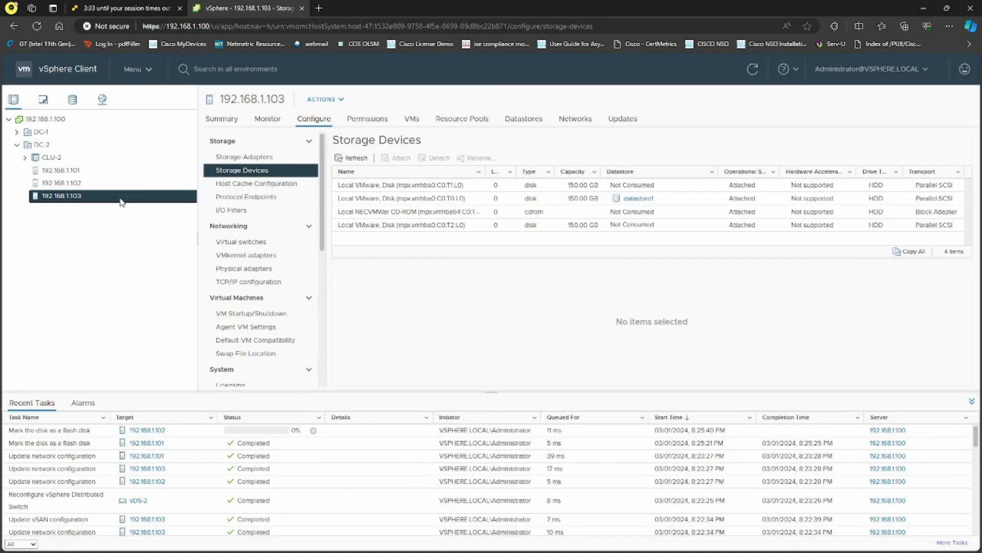
pyautogui.click(546, 185)
pyautogui.click(712, 158)
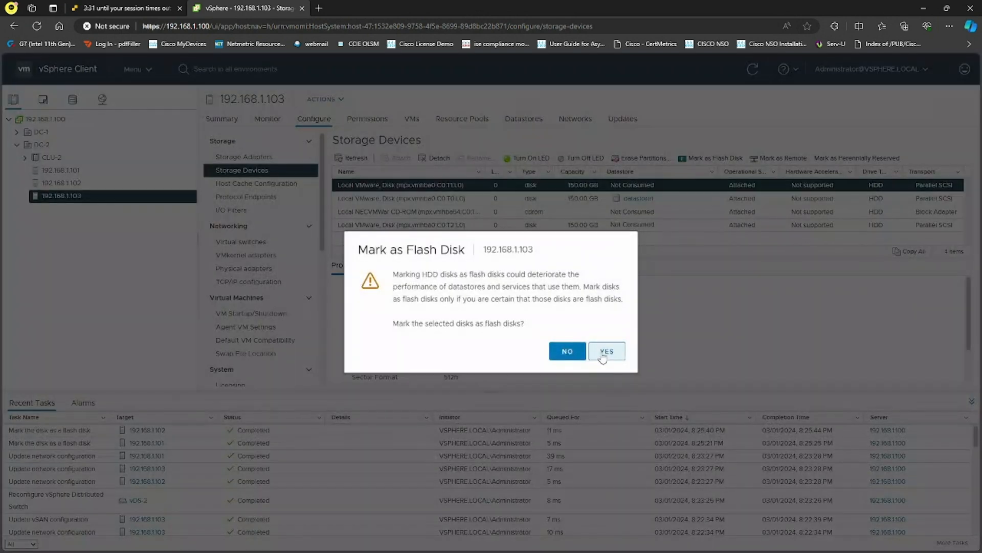
pyautogui.click(604, 358)
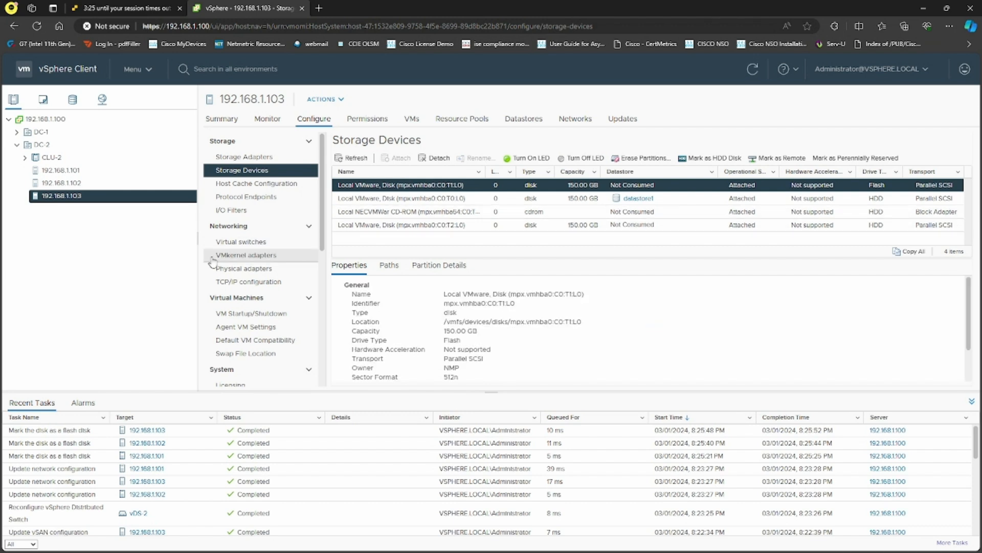
# Open CLU-2's configuration and read its vSAN Cluster licensing notice.
pyautogui.click(77, 159)
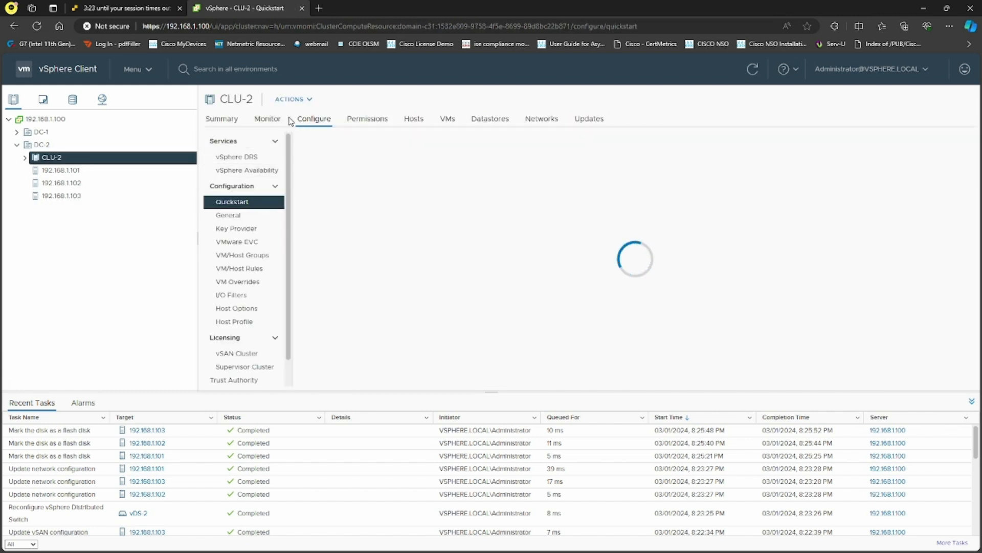
pyautogui.scroll(-1, 262, 333)
pyautogui.scroll(-1, 262, 333)
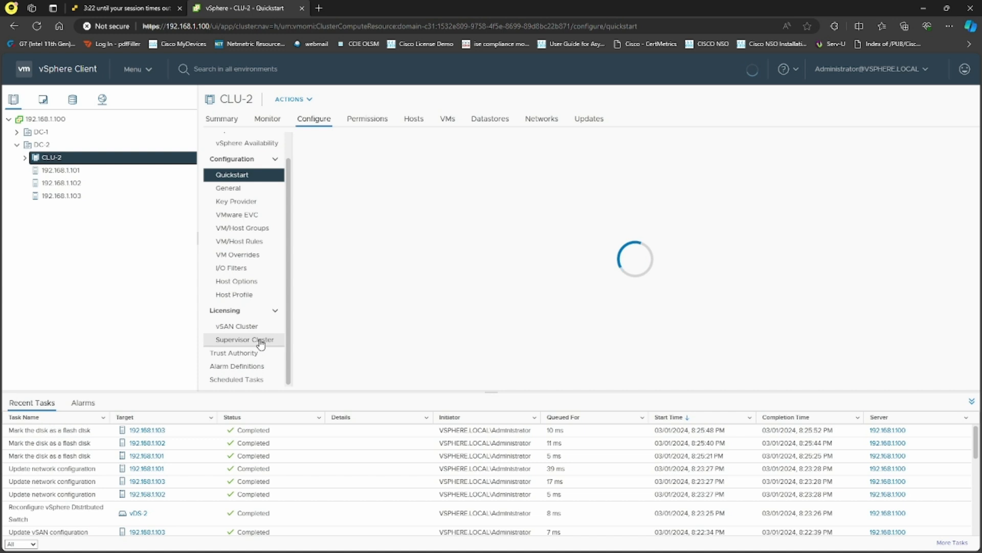
pyautogui.click(255, 327)
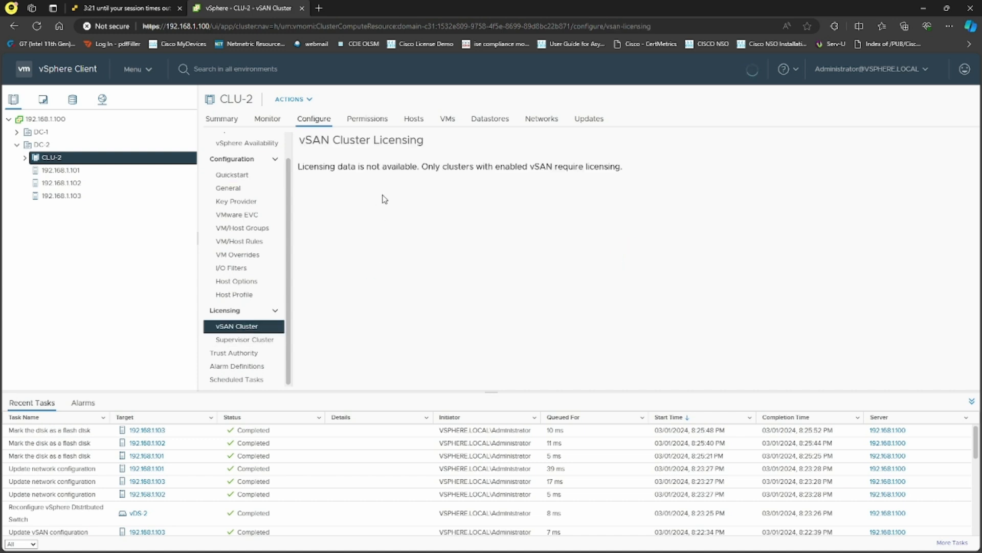
pyautogui.moveTo(299, 166); pyautogui.dragTo(632, 168)
pyautogui.click(608, 196)
# Review CLU-2's Supervisor Cluster licensing, General and Key Provider settings.
pyautogui.click(254, 342)
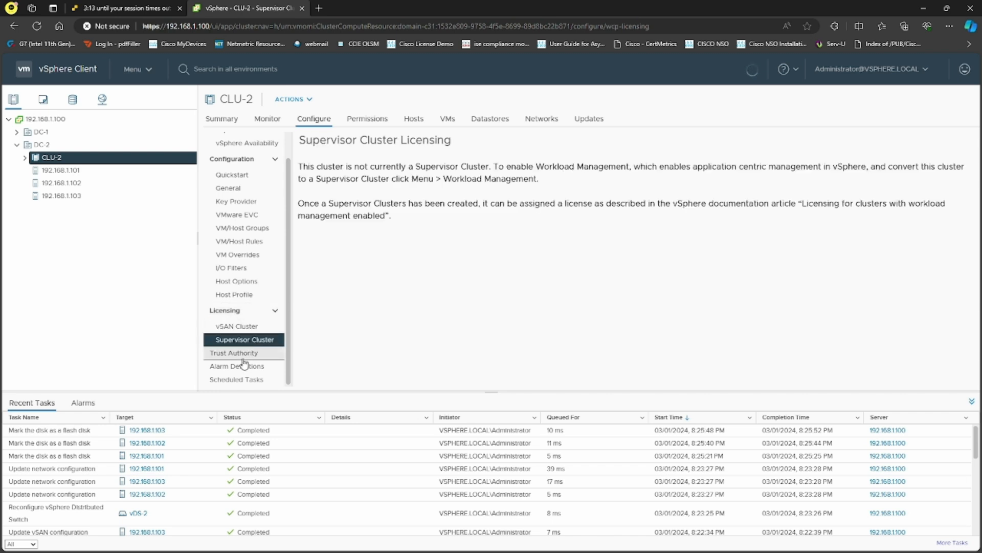
pyautogui.scroll(1, 251, 188)
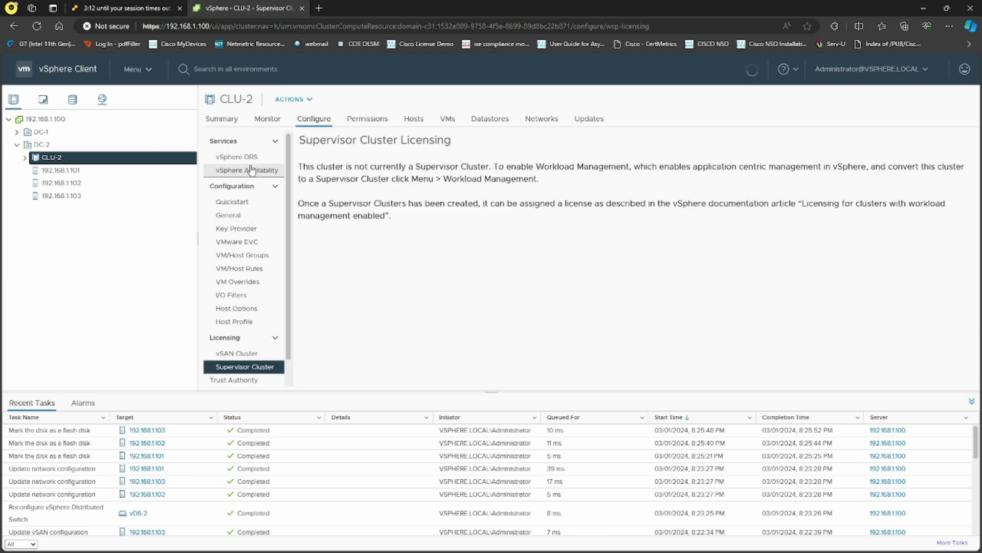
pyautogui.click(254, 215)
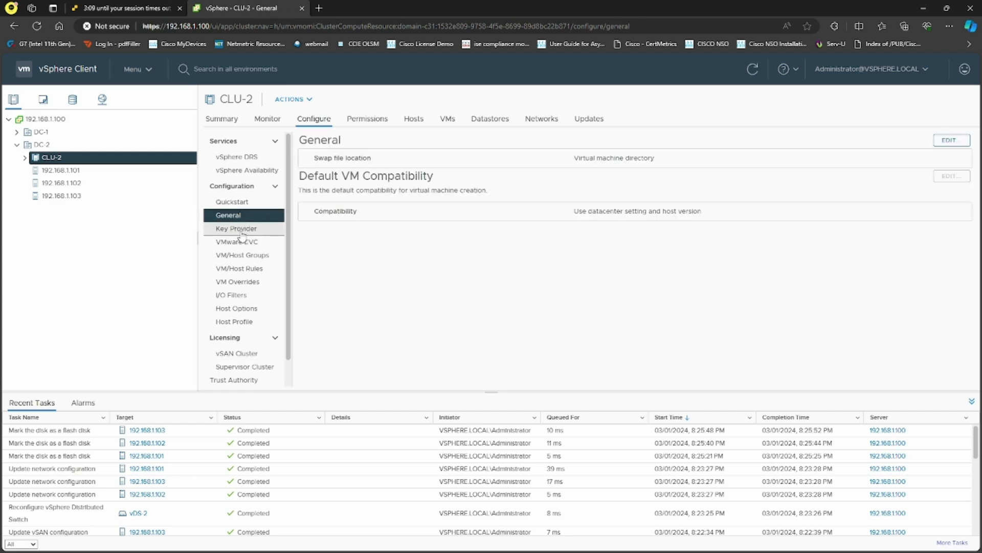
pyautogui.click(240, 231)
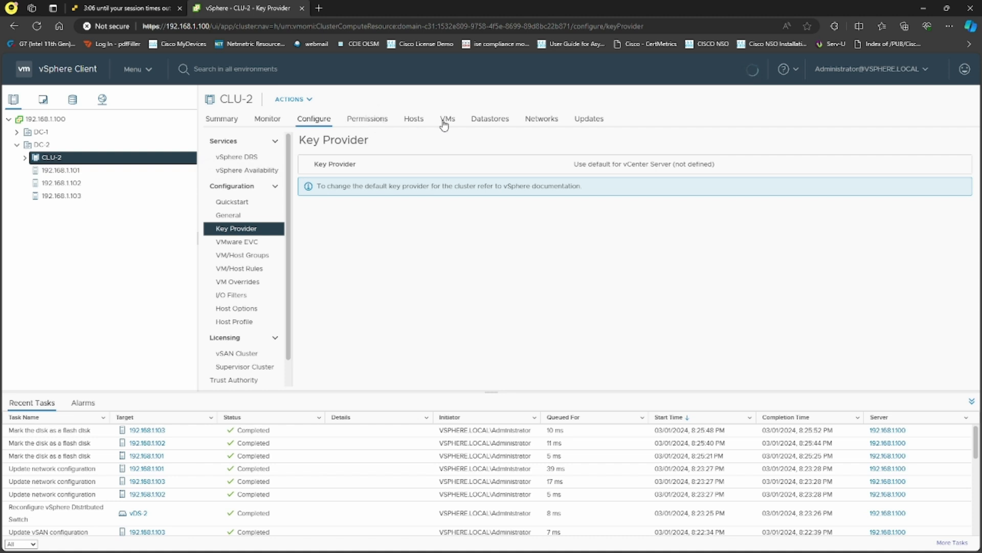
# Browse CLU-2's datastores, datastore clusters and Summary before returning to Configure.
pyautogui.click(492, 123)
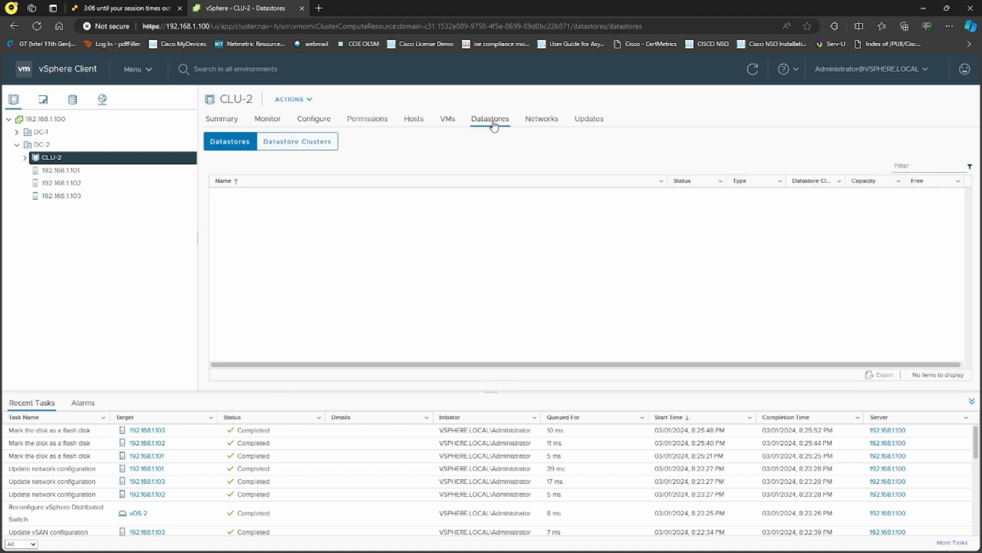
pyautogui.click(304, 144)
pyautogui.click(251, 144)
pyautogui.click(221, 120)
pyautogui.click(313, 119)
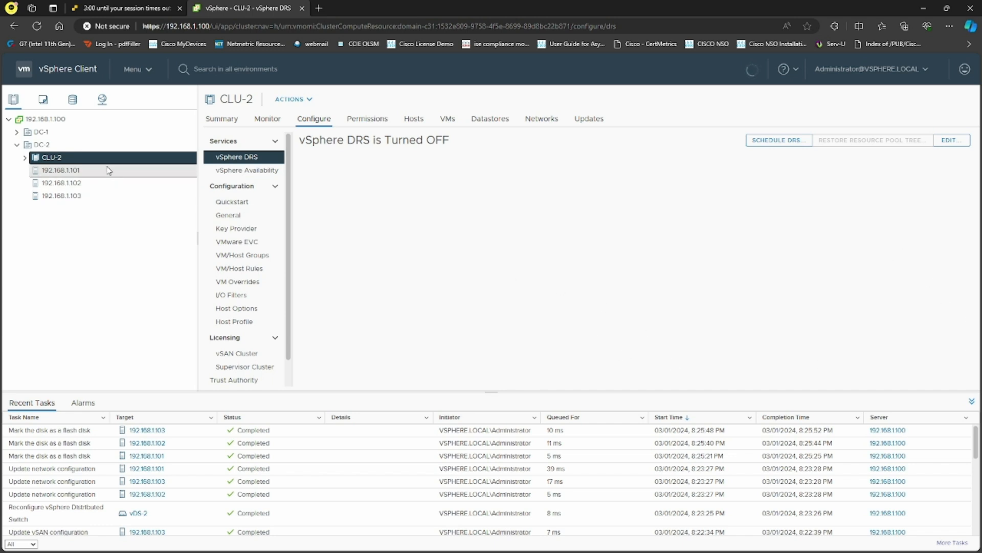
# Show CLU-2's Licensing > vSAN Cluster page, then move the ESXI-ALL folder window aside.
pyautogui.click(236, 201)
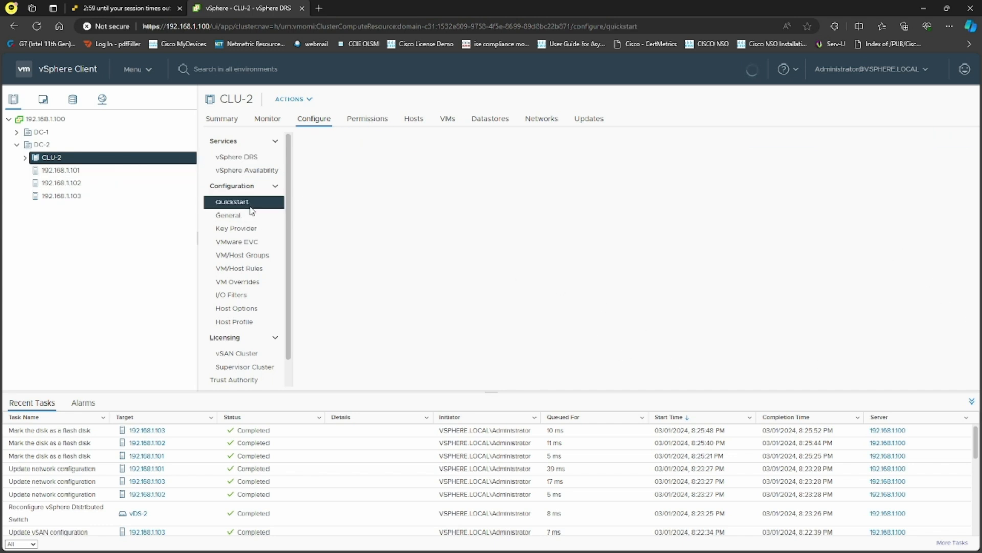
pyautogui.scroll(-10, 399, 470)
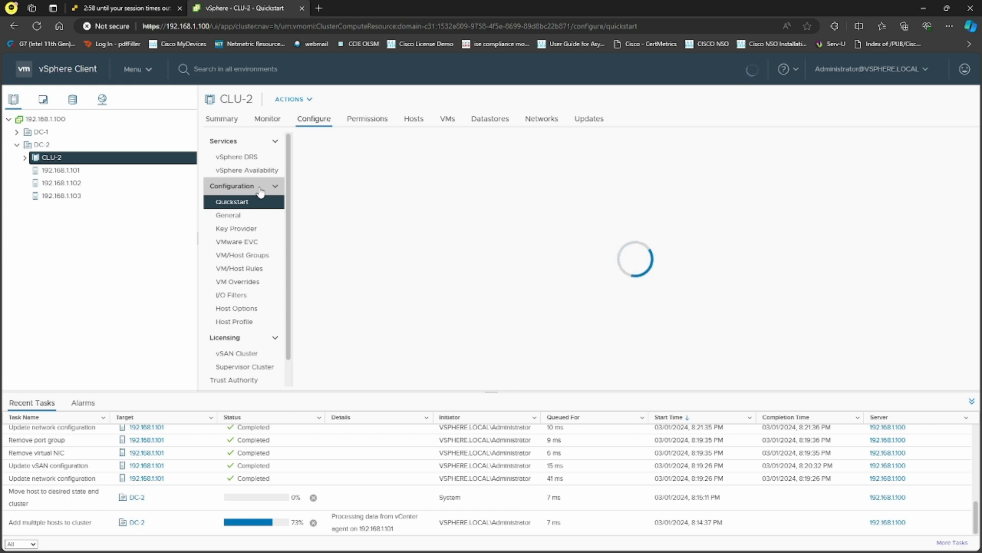
pyautogui.scroll(-1, 262, 347)
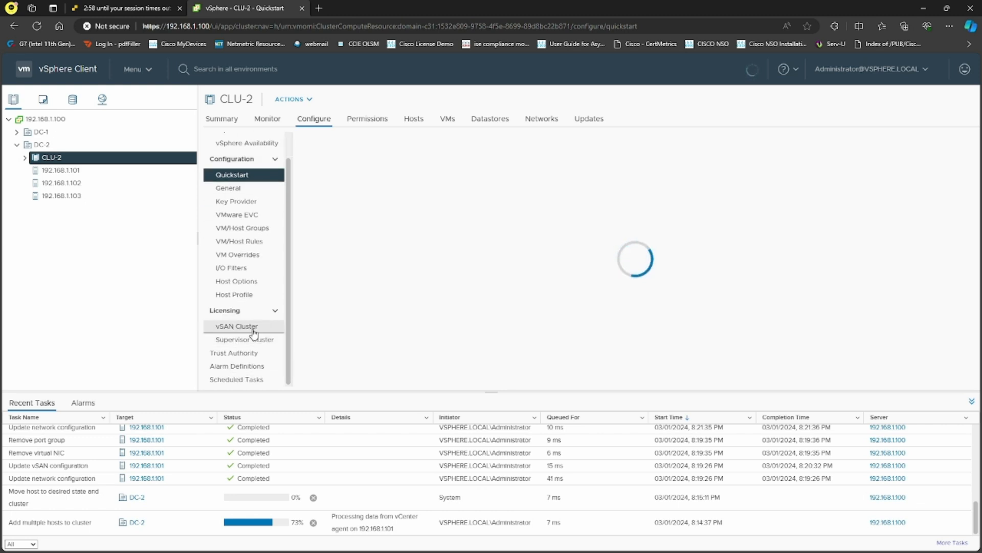
pyautogui.click(253, 330)
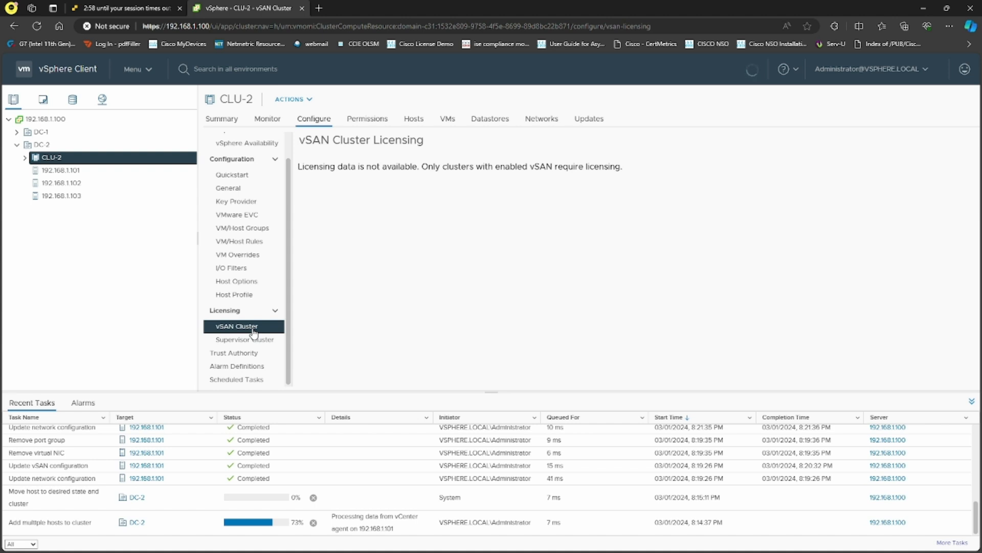
pyautogui.click(238, 379)
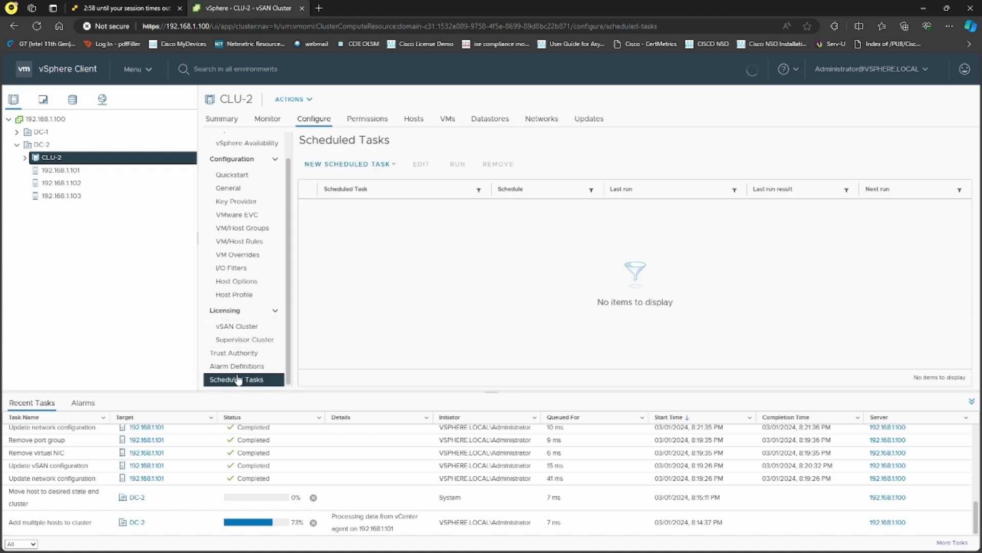
pyautogui.click(240, 366)
pyautogui.click(243, 340)
pyautogui.click(246, 329)
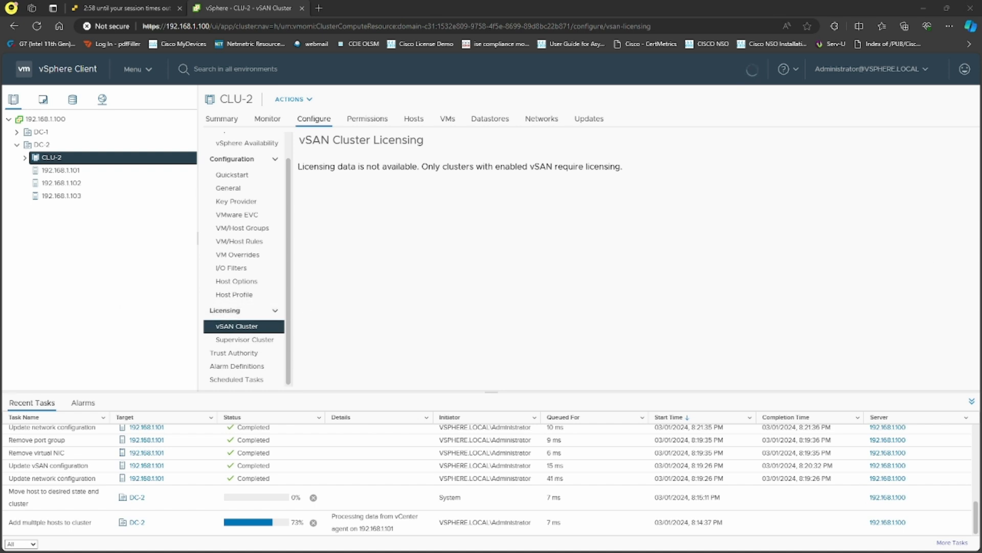
pyautogui.hotkey('alt', 'Tab')
pyautogui.moveTo(541, 80); pyautogui.dragTo(981, 123)
# Add the vSphere 7 Enterprise Plus key in Administration > Licenses as a license named ESXI.
pyautogui.click(136, 69)
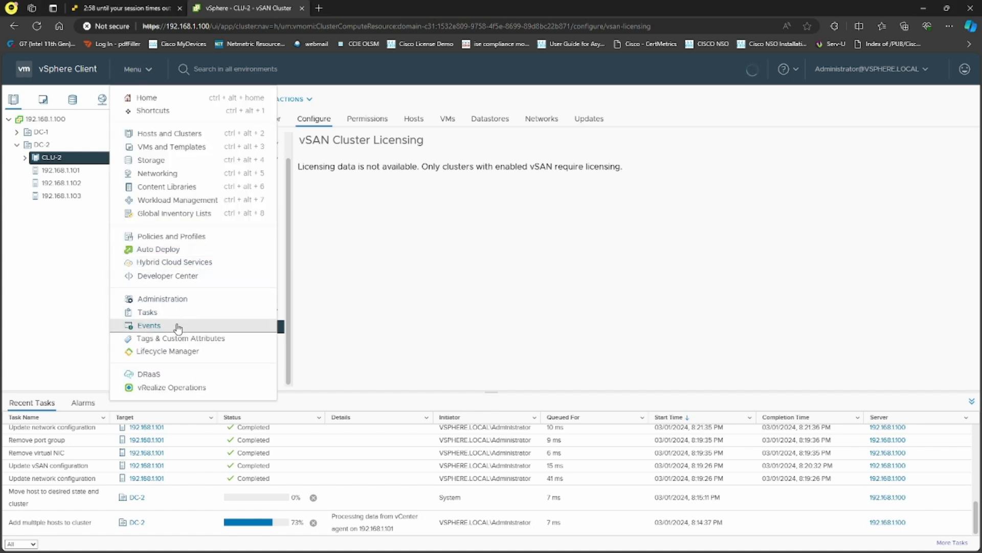
pyautogui.click(162, 304)
pyautogui.click(66, 172)
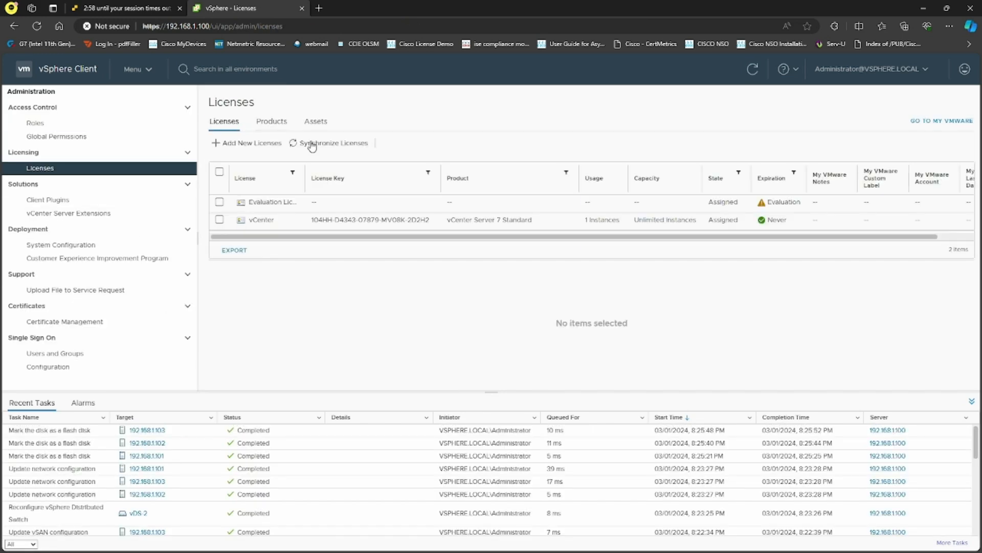
pyautogui.click(247, 143)
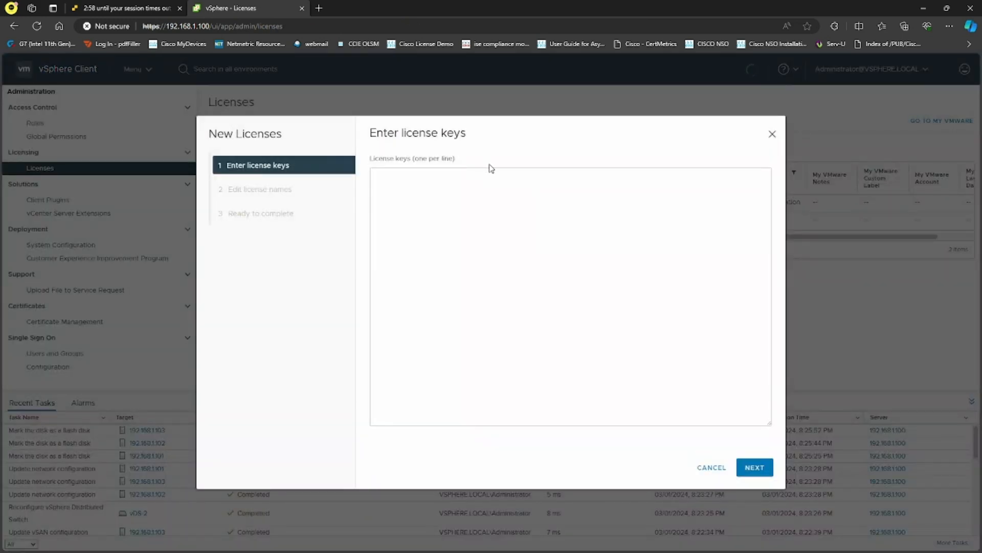
pyautogui.click(469, 185)
pyautogui.hotkey('ctrl', 'v')
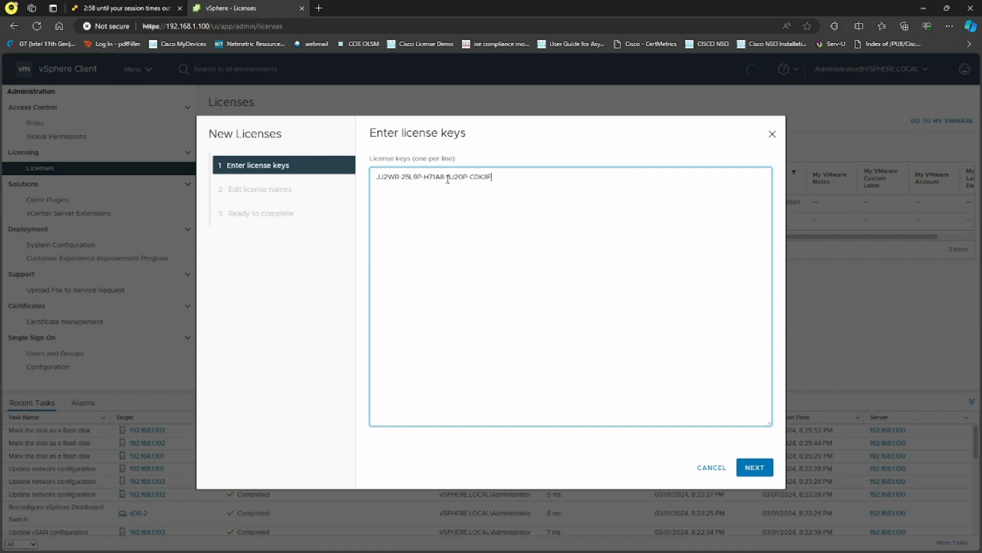
pyautogui.click(755, 467)
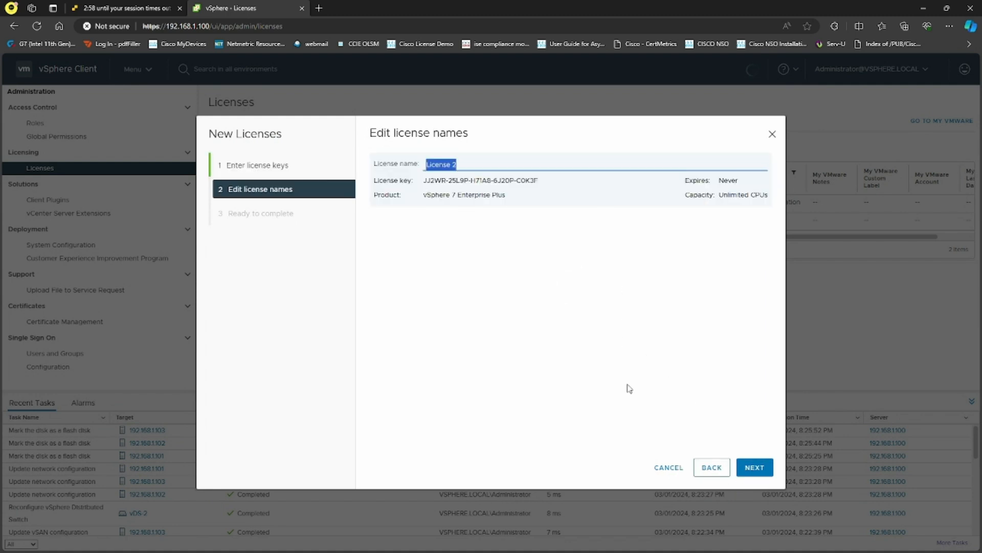
pyautogui.write('WF')
pyautogui.click(752, 465)
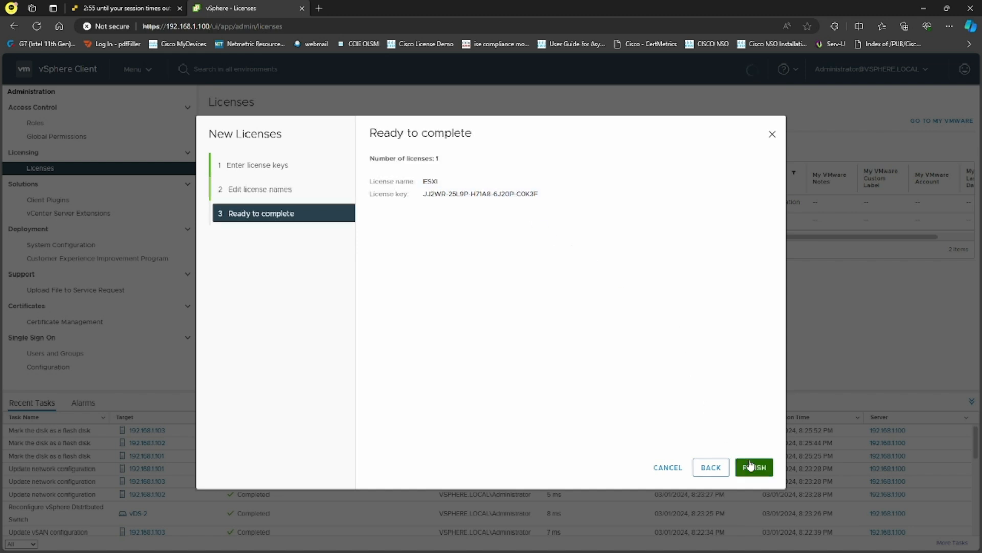
pyautogui.click(751, 464)
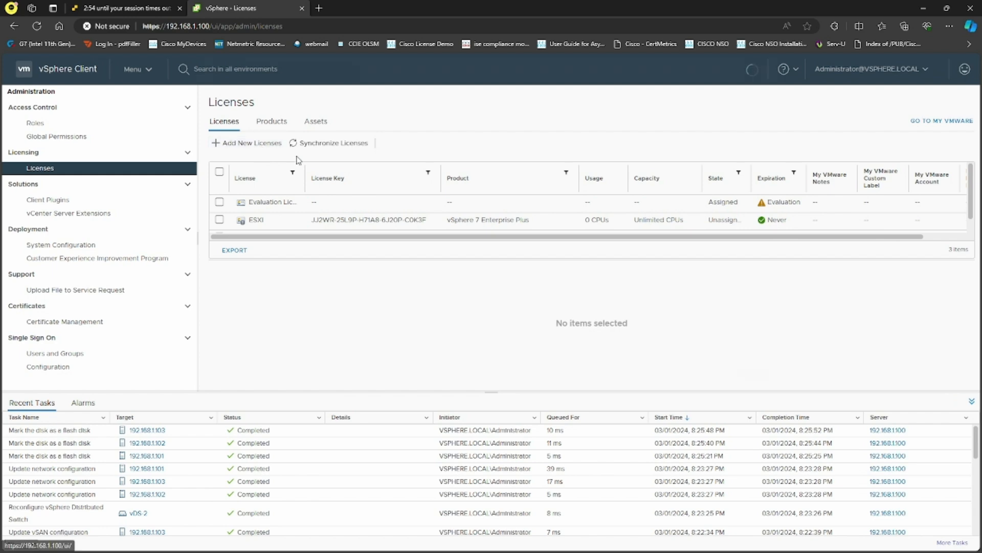
# Try adding the vCenter license key, which already exists, and cancel.
pyautogui.click(244, 143)
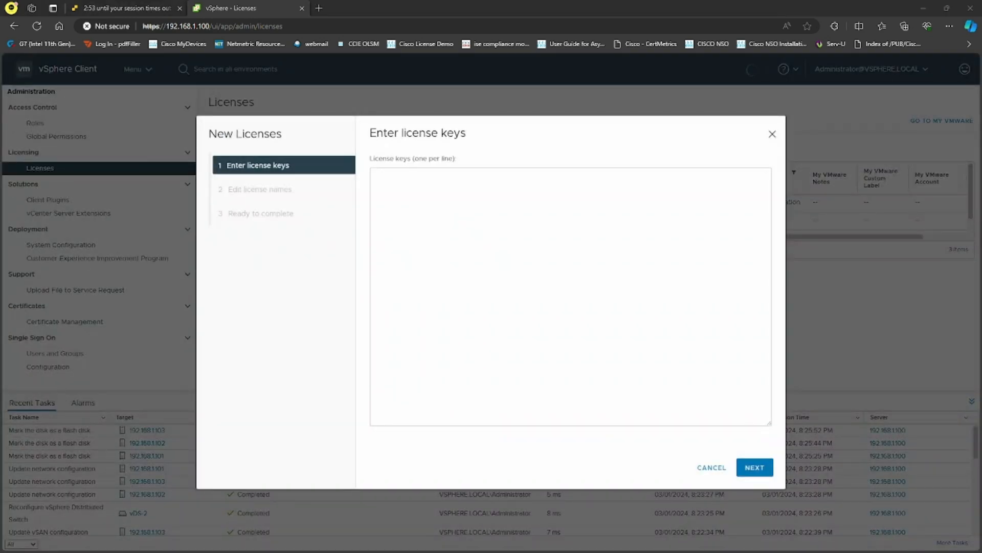
pyautogui.click(413, 246)
pyautogui.hotkey('ctrl', 'v')
pyautogui.click(759, 466)
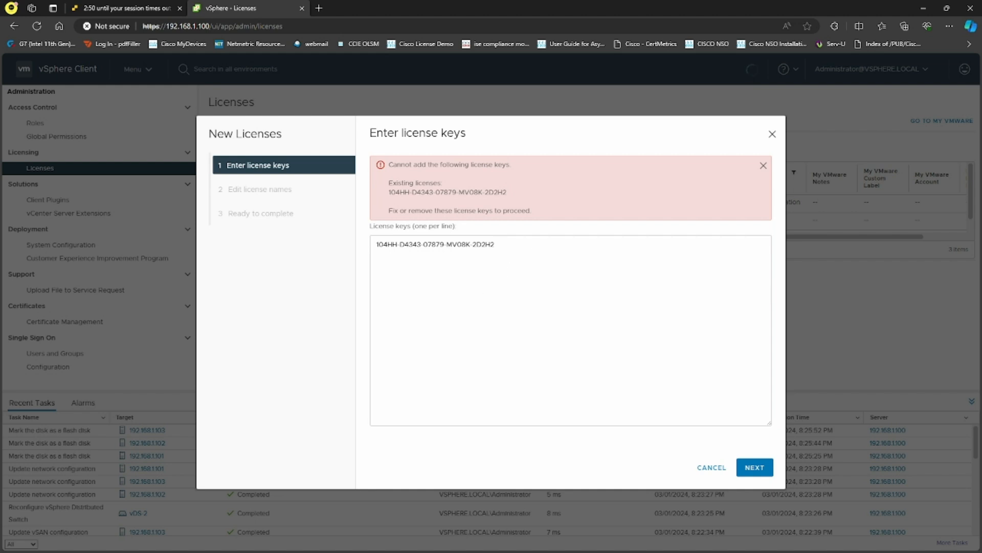
pyautogui.click(703, 464)
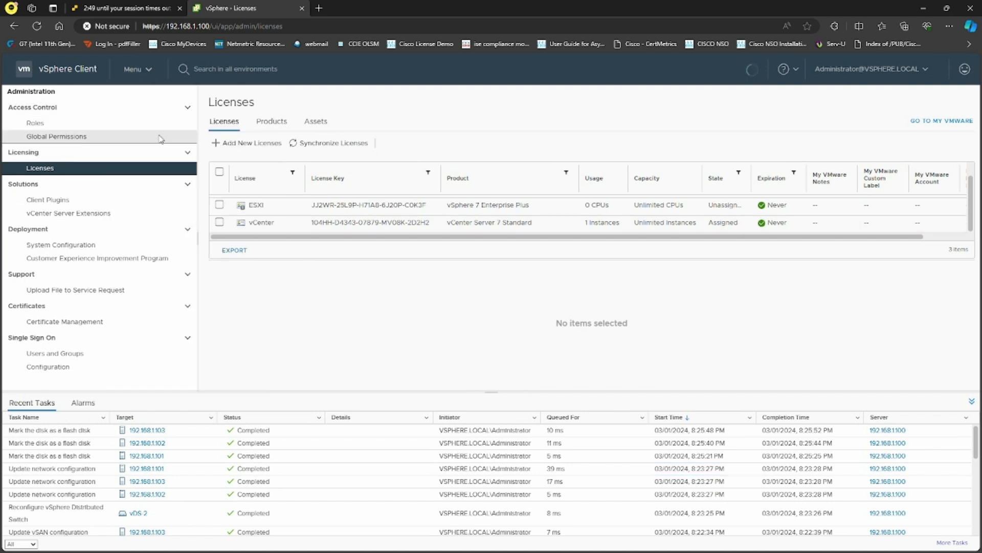
# Check the licensing details of vCenter server 192.168.1.100.
pyautogui.click(77, 121)
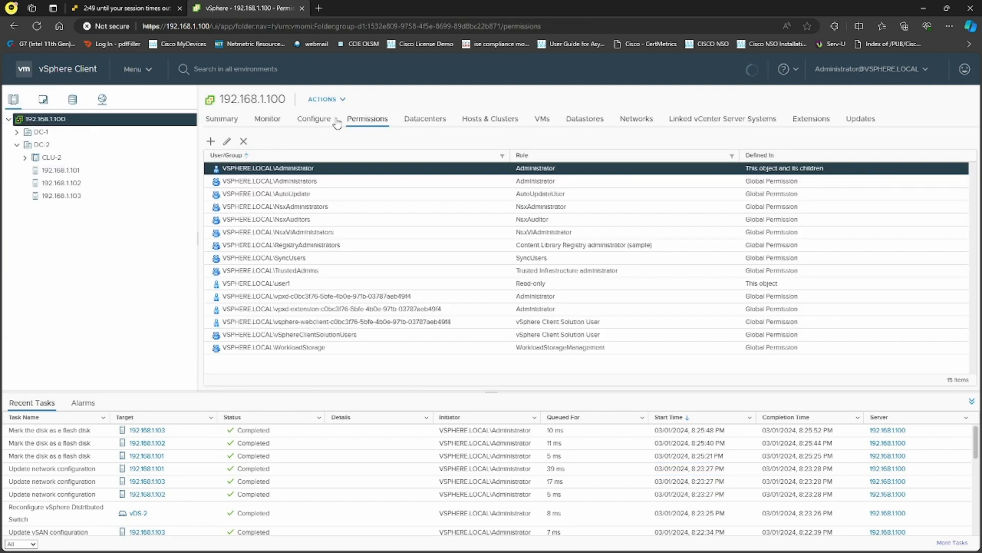
pyautogui.click(314, 120)
pyautogui.click(245, 174)
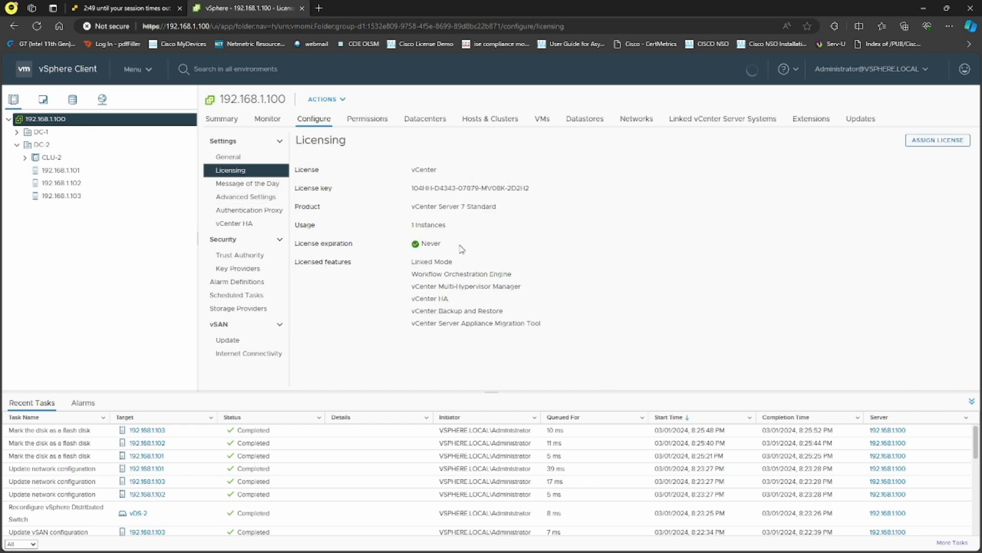
pyautogui.moveTo(461, 247); pyautogui.dragTo(397, 179)
pyautogui.click(592, 276)
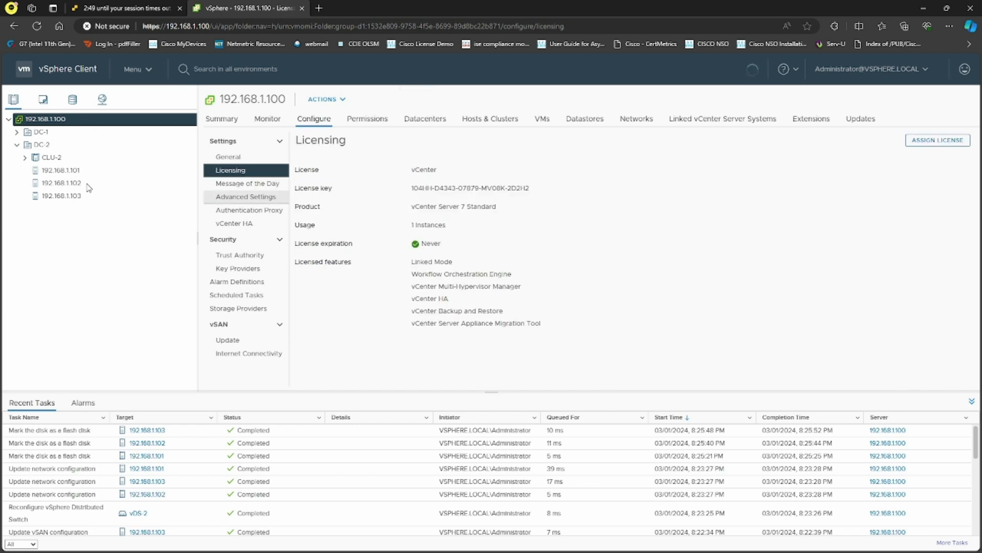
# Assign the ESXI license to host 192.168.1.101.
pyautogui.click(63, 147)
pyautogui.click(64, 171)
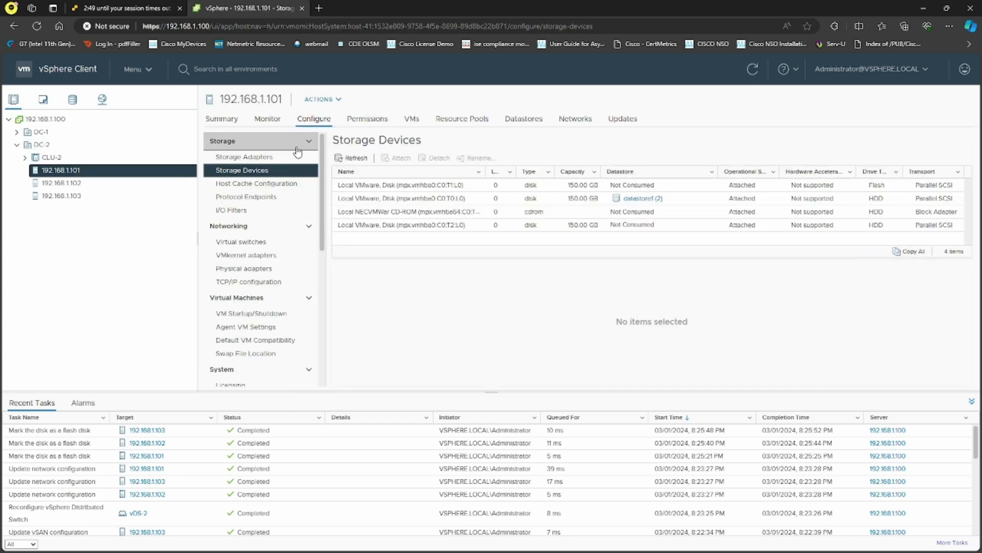
pyautogui.scroll(-1, 262, 344)
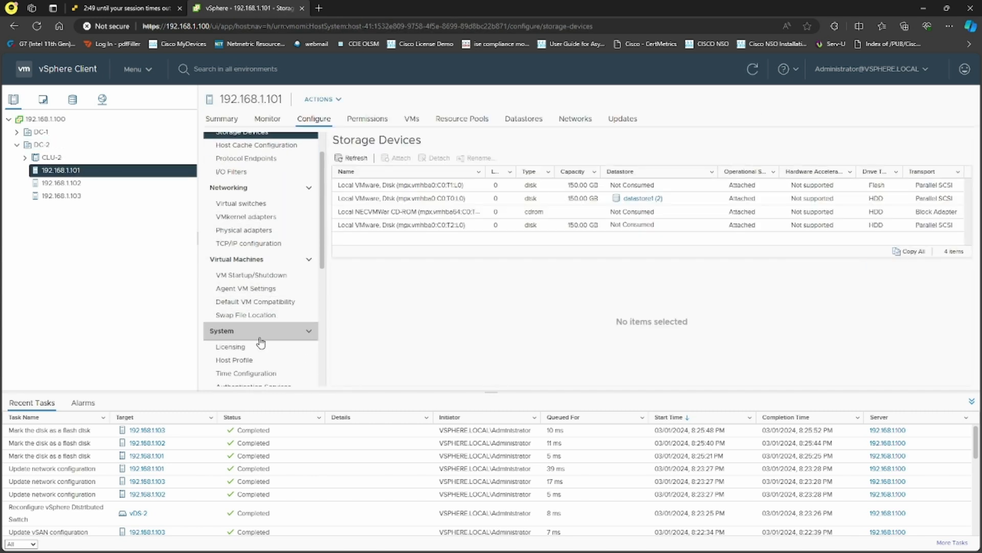
pyautogui.click(258, 347)
pyautogui.click(937, 140)
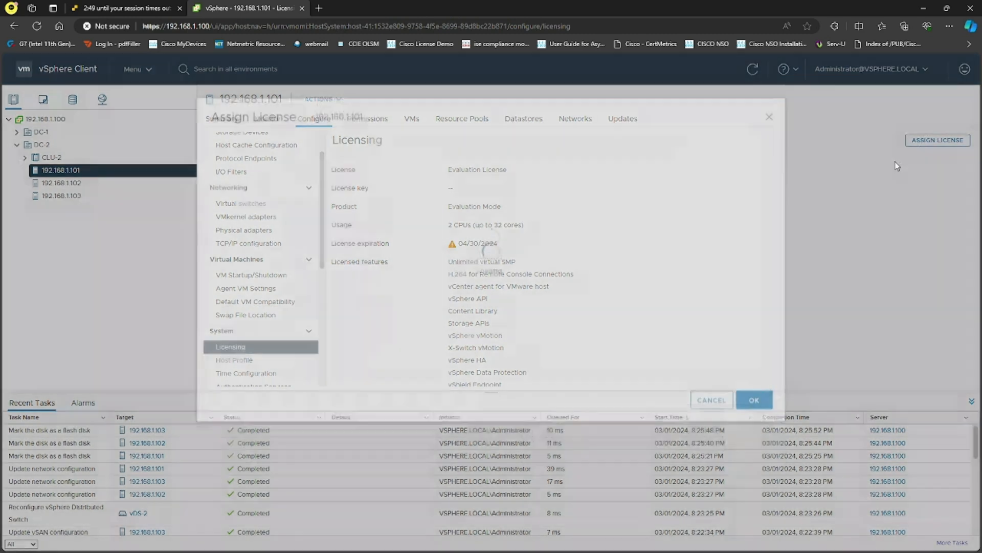
pyautogui.click(221, 245)
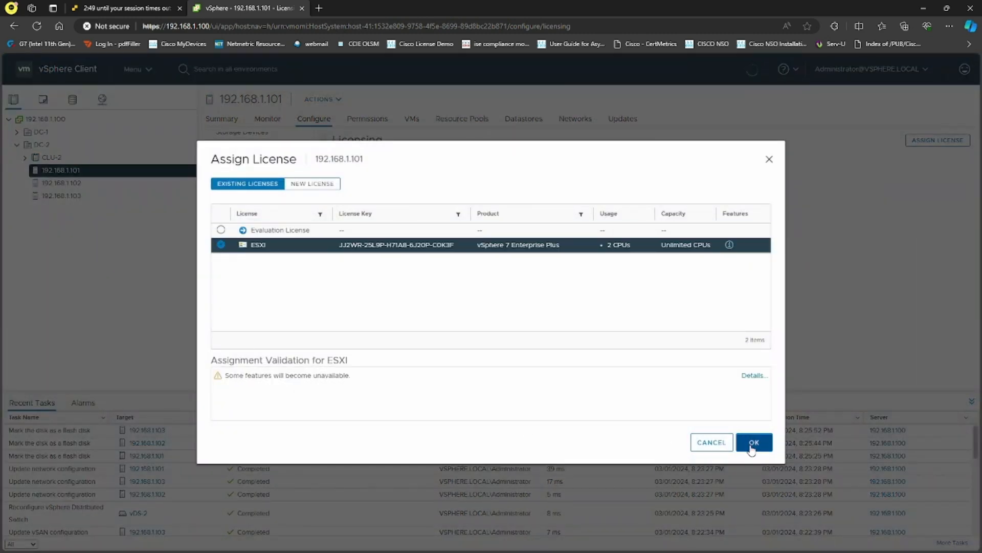
pyautogui.click(753, 443)
# Assign the ESXI license to hosts 192.168.1.102 and 192.168.1.103.
pyautogui.click(62, 183)
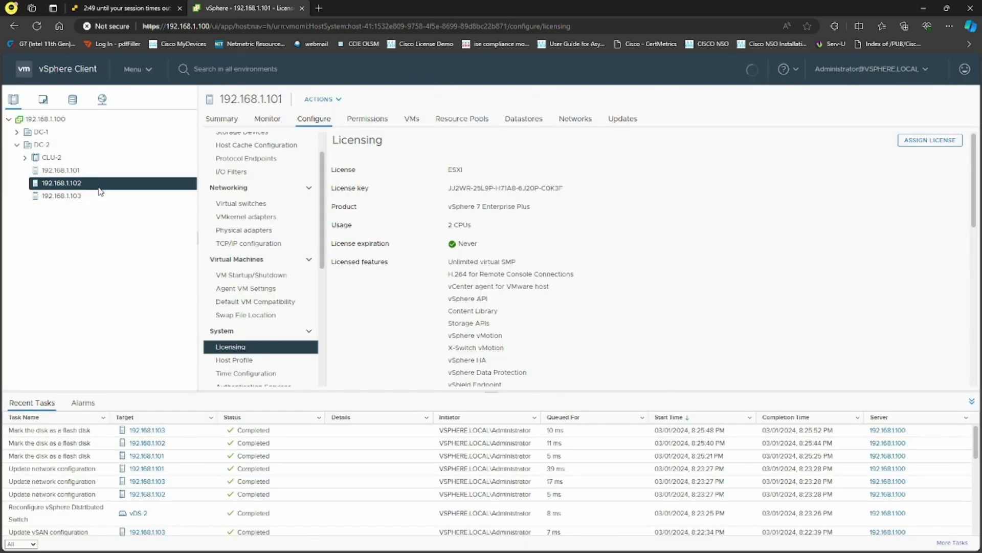
pyautogui.click(914, 144)
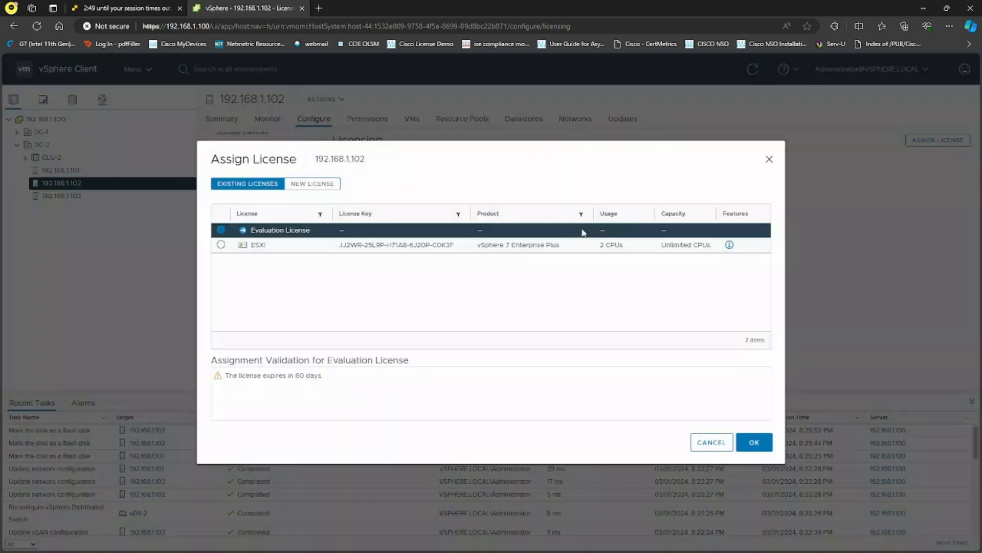
pyautogui.click(294, 244)
pyautogui.click(754, 442)
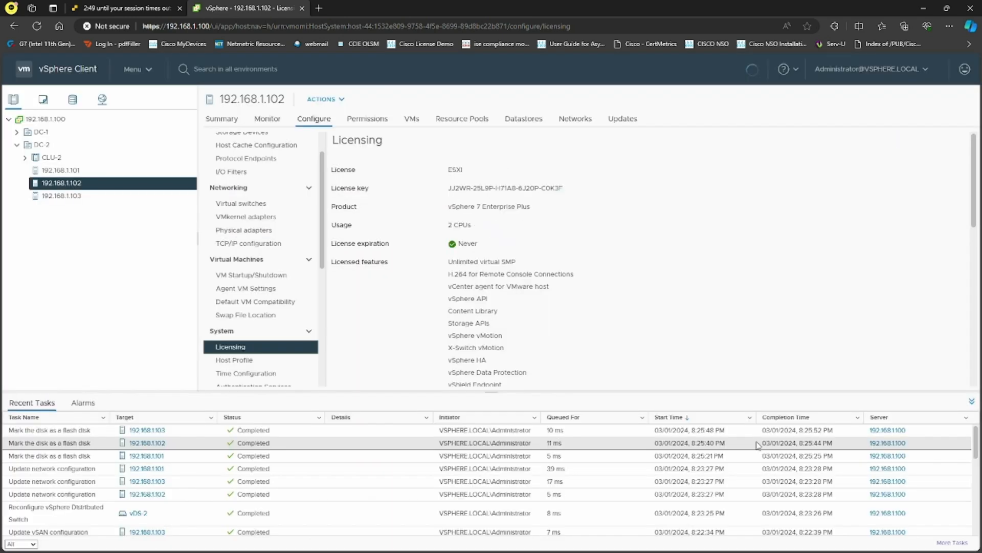
pyautogui.click(112, 199)
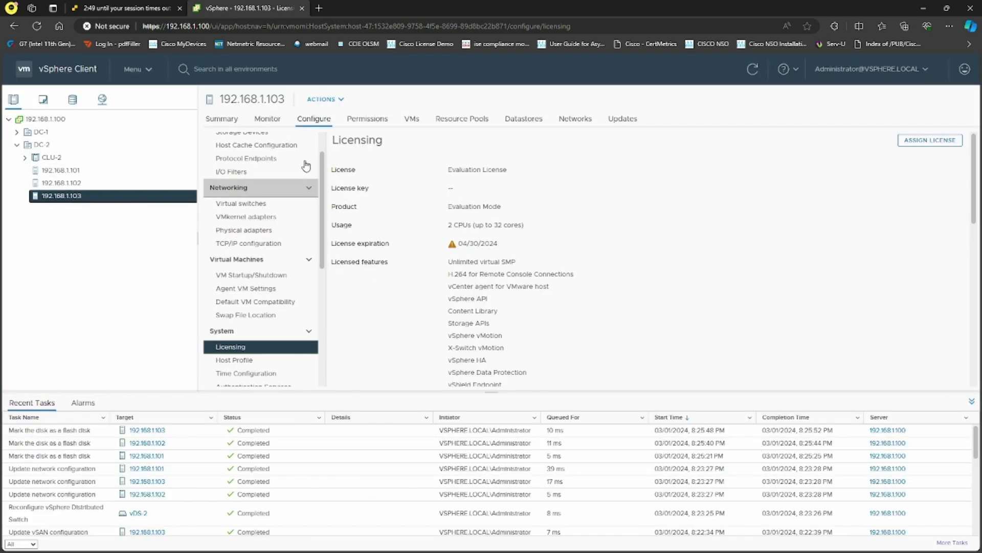
pyautogui.click(929, 140)
pyautogui.click(317, 247)
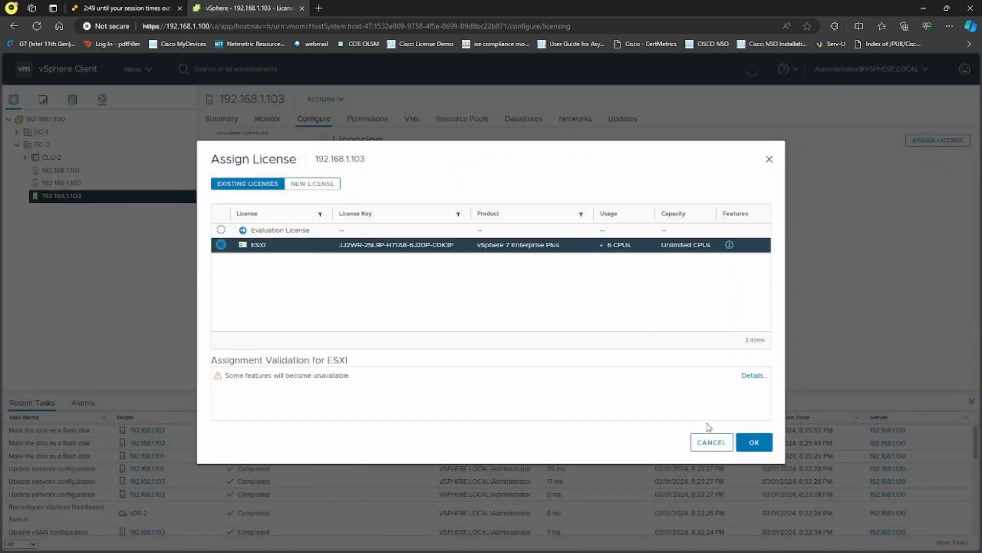
pyautogui.click(754, 442)
# Review host 192.168.1.103's licensed features, such as Storage APIs and vSphere HA, then select CLU-2.
pyautogui.scroll(-4, 562, 317)
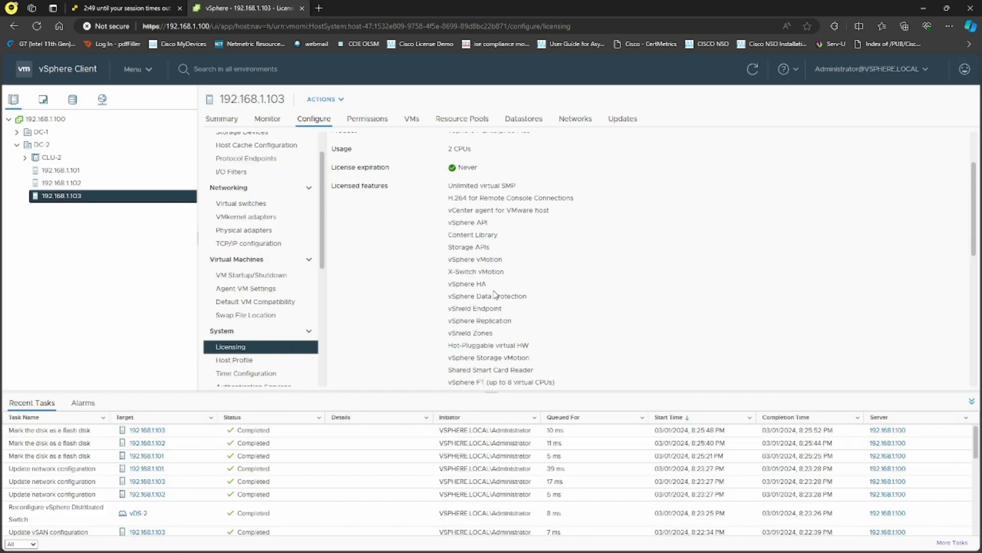
pyautogui.scroll(-3, 512, 315)
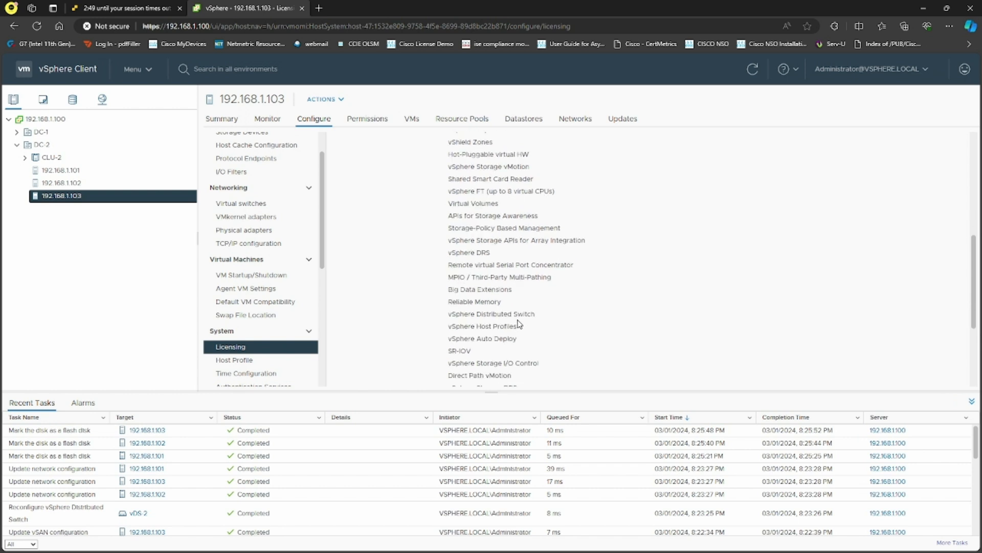
pyautogui.scroll(-3, 503, 304)
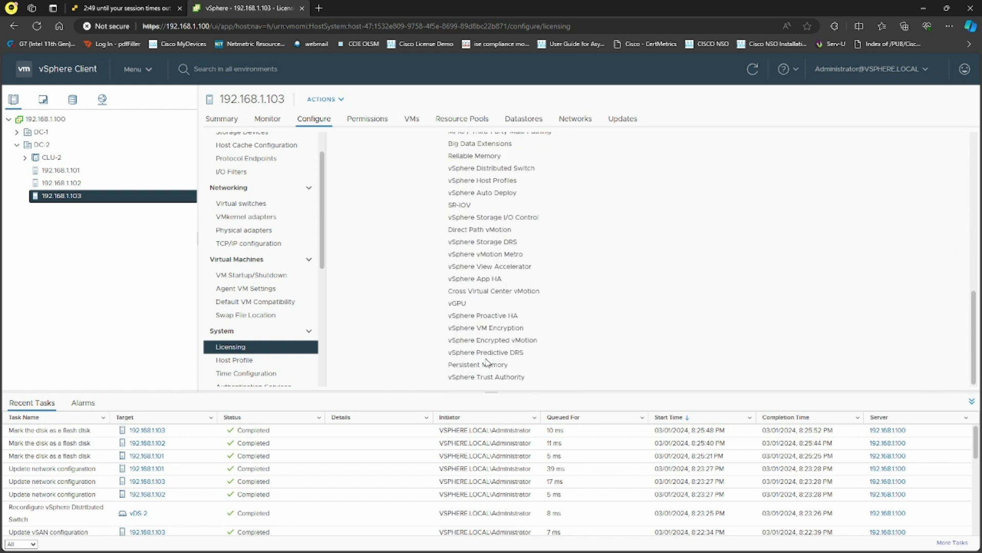
pyautogui.scroll(1, 486, 361)
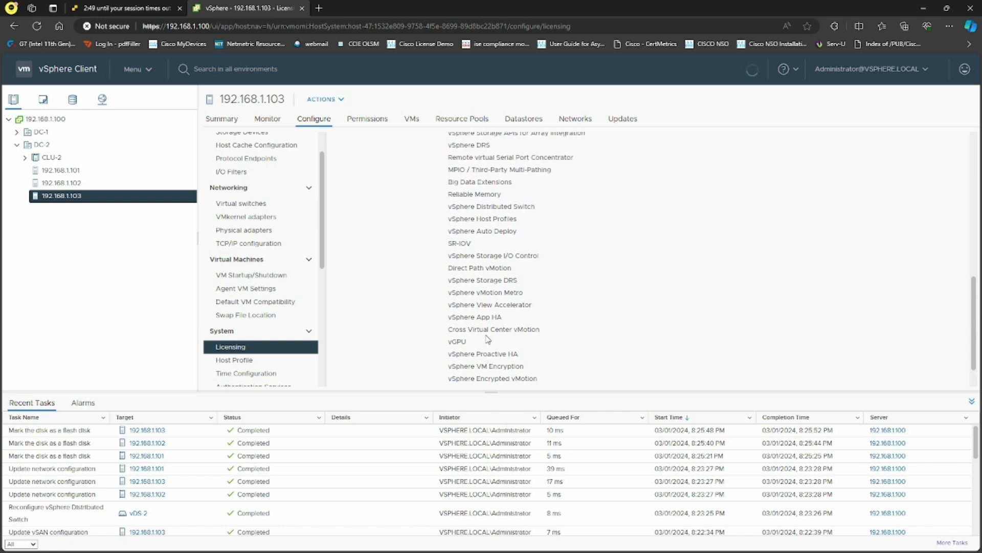
pyautogui.scroll(3, 488, 339)
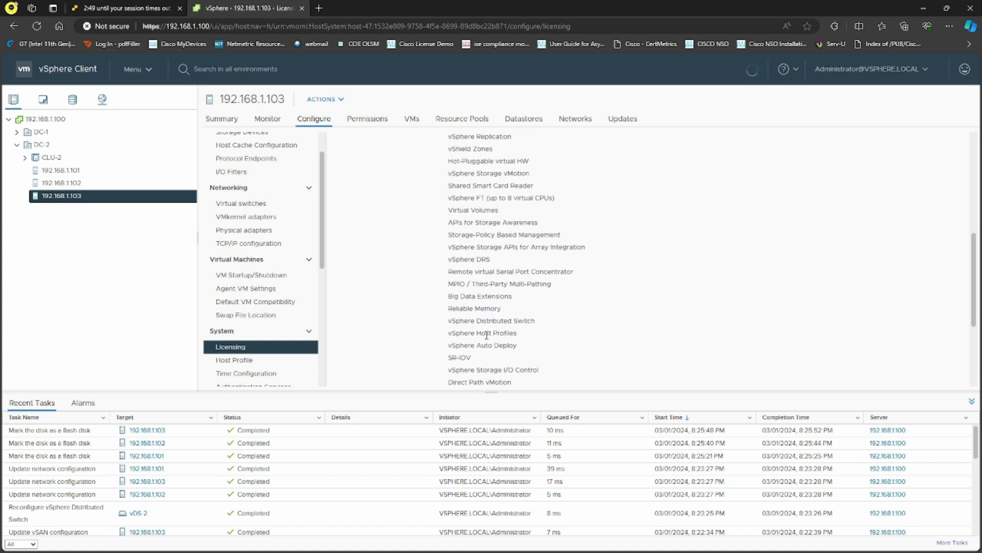
pyautogui.scroll(3, 530, 323)
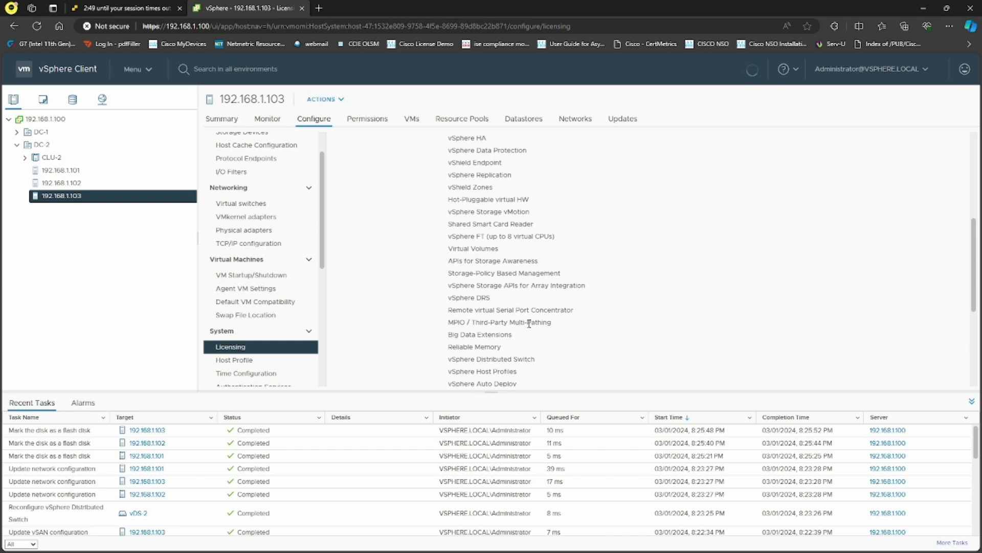
pyautogui.scroll(1, 529, 328)
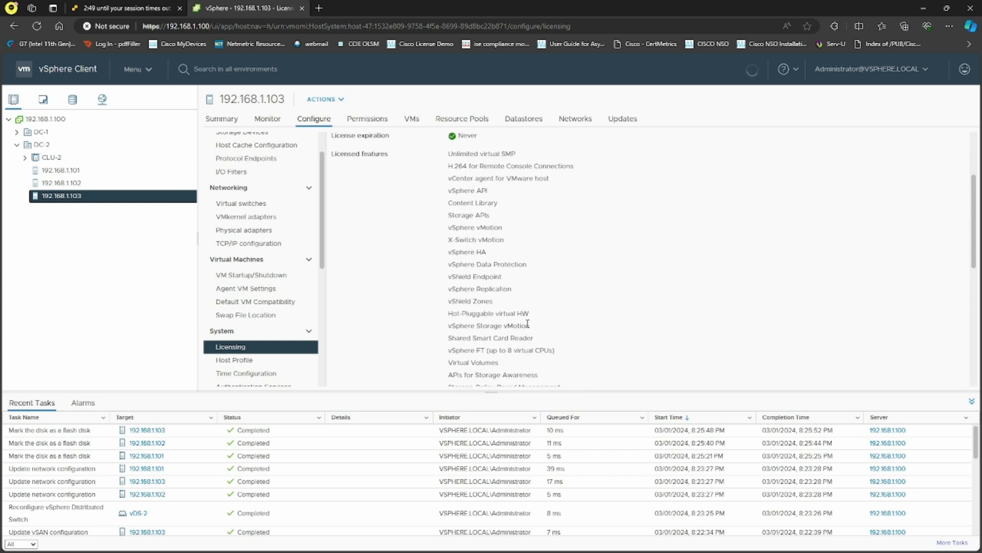
pyautogui.scroll(1, 528, 324)
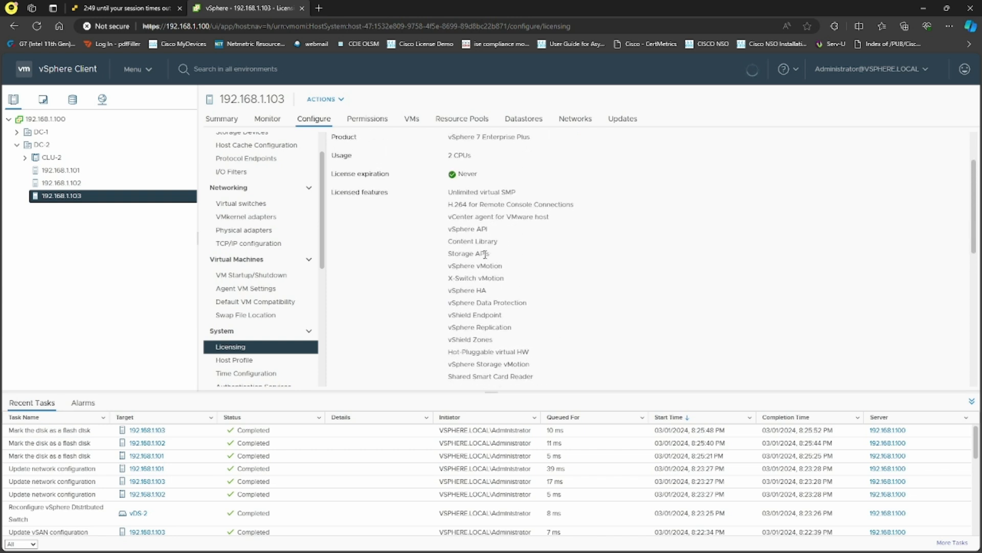
pyautogui.tripleClick(486, 254)
pyautogui.click(521, 244)
pyautogui.tripleClick(467, 294)
pyautogui.click(526, 303)
pyautogui.scroll(1, 526, 303)
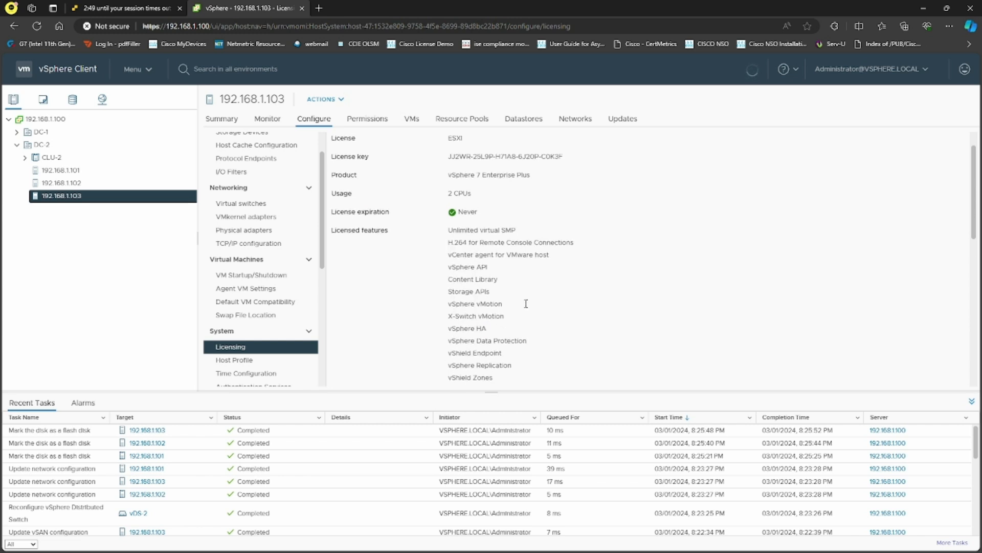
pyautogui.click(74, 159)
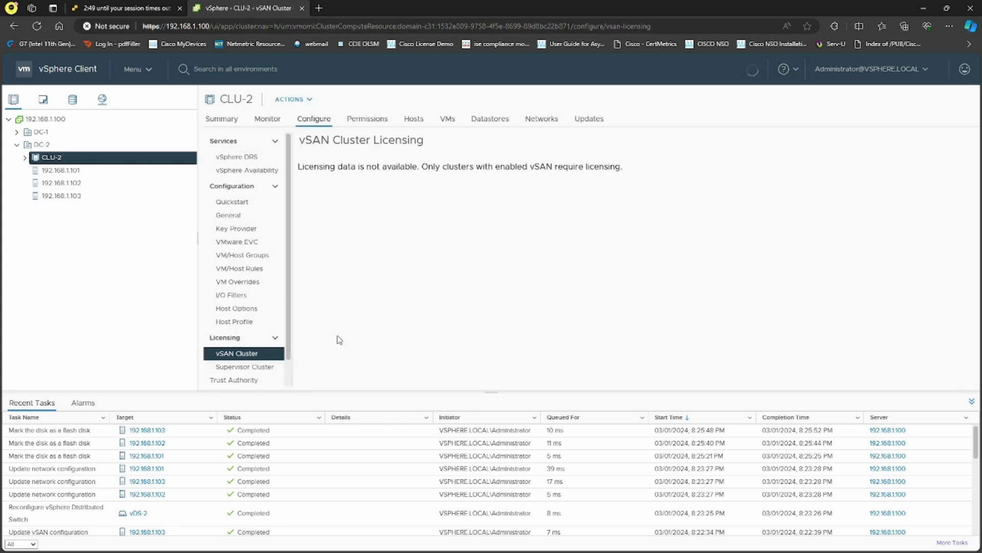
# Open CLU-2's settings, cancel the DRS edit unchanged, and go to vSphere Availability.
pyautogui.moveTo(297, 167); pyautogui.dragTo(616, 180)
pyautogui.click(581, 205)
pyautogui.rightClick(72, 156)
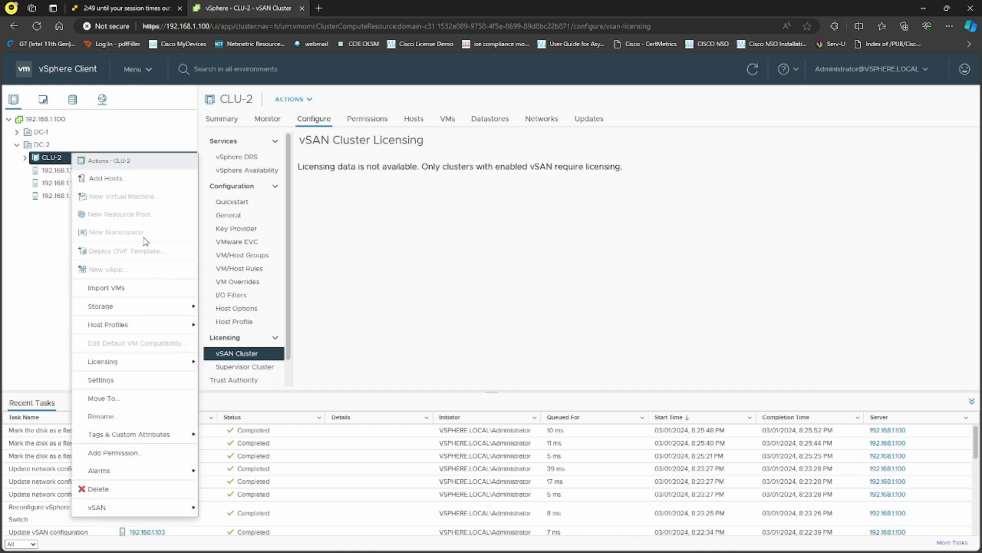
pyautogui.moveTo(172, 309)
pyautogui.moveTo(137, 322)
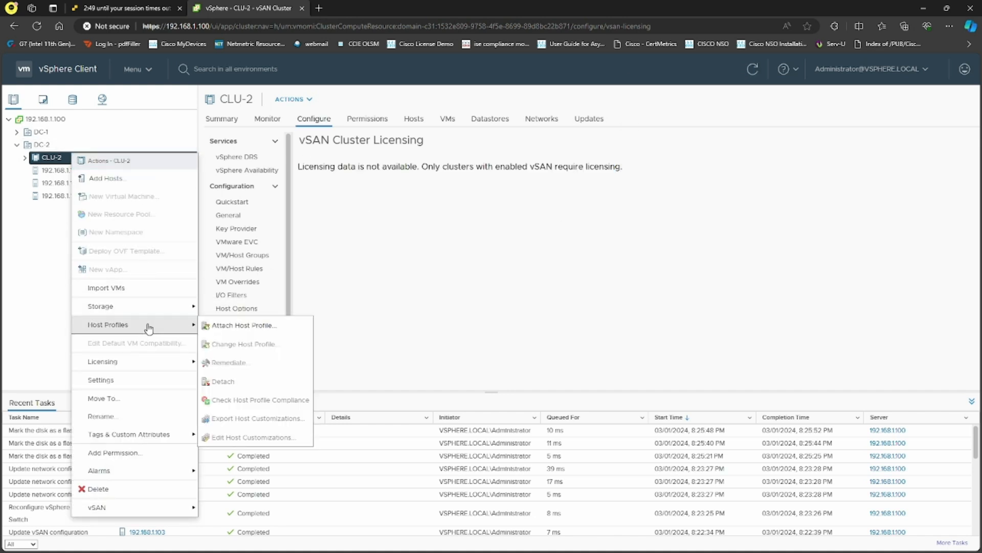
pyautogui.click(156, 384)
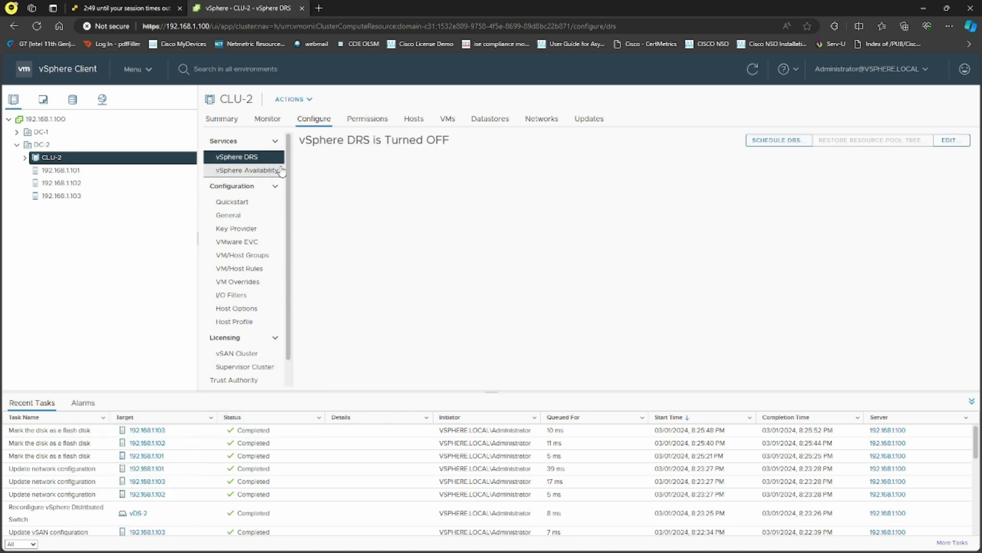
pyautogui.click(950, 141)
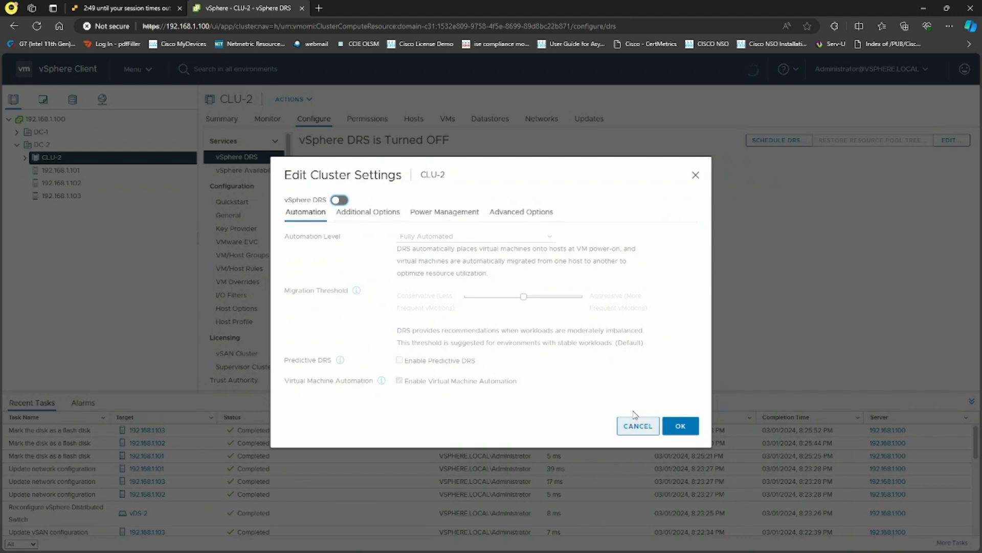
pyautogui.click(635, 425)
pyautogui.click(257, 176)
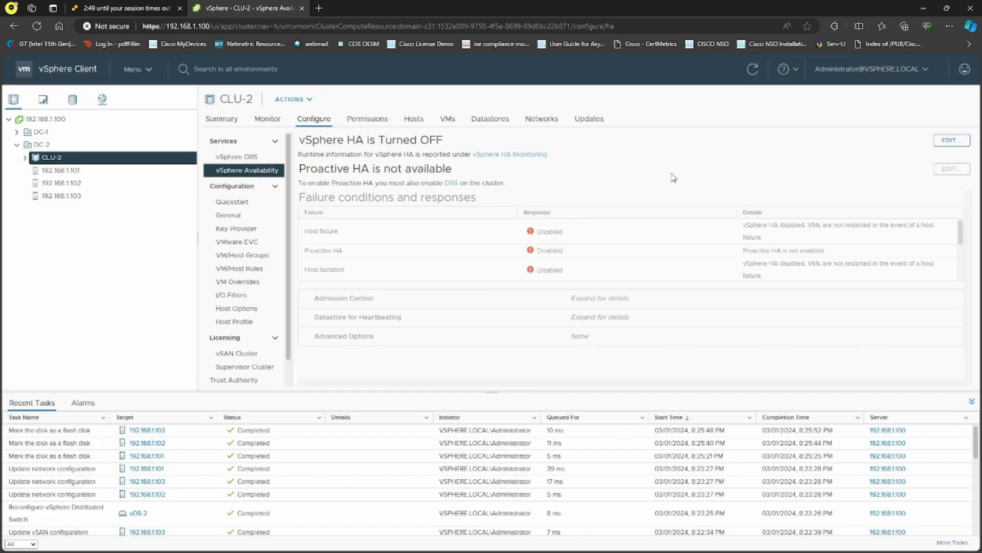
# Enable vSphere HA on CLU-2, review Admission Control, Heartbeat Datastores and Advanced Options, and apply.
pyautogui.click(950, 140)
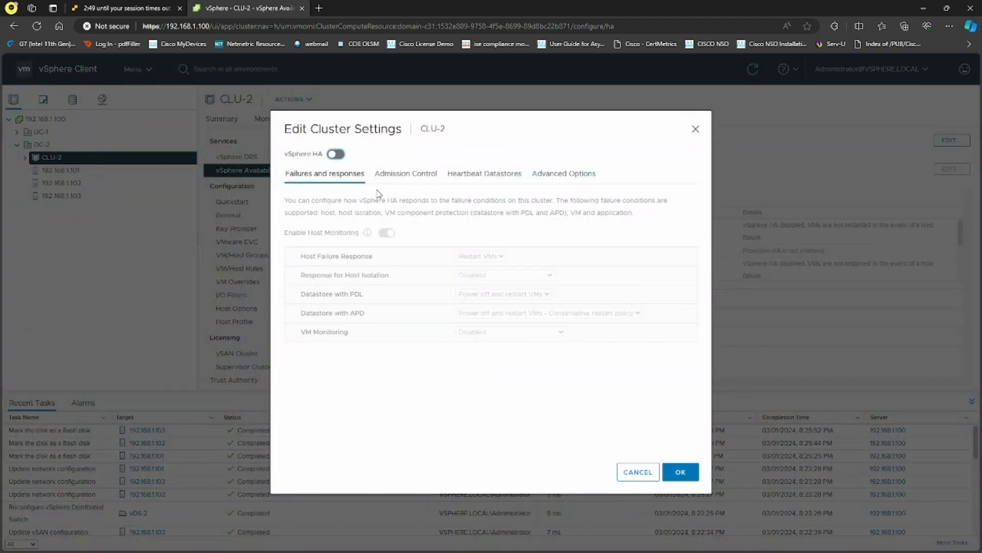
pyautogui.click(333, 155)
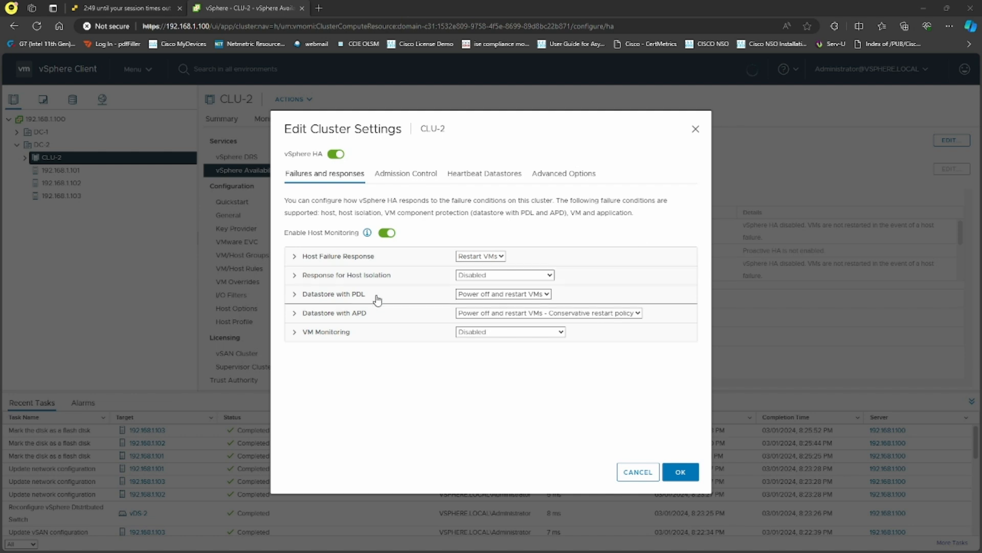
pyautogui.click(405, 174)
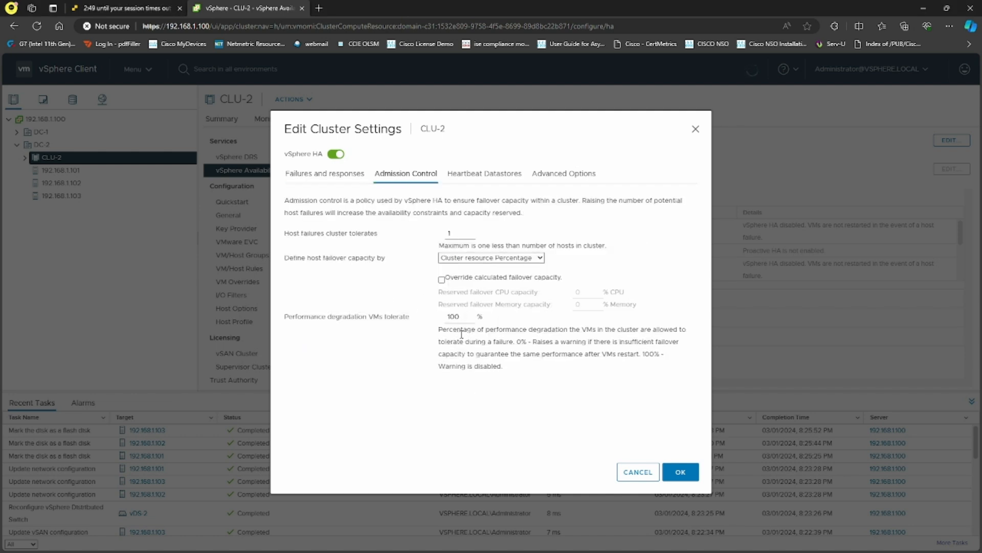
pyautogui.click(484, 173)
pyautogui.click(566, 175)
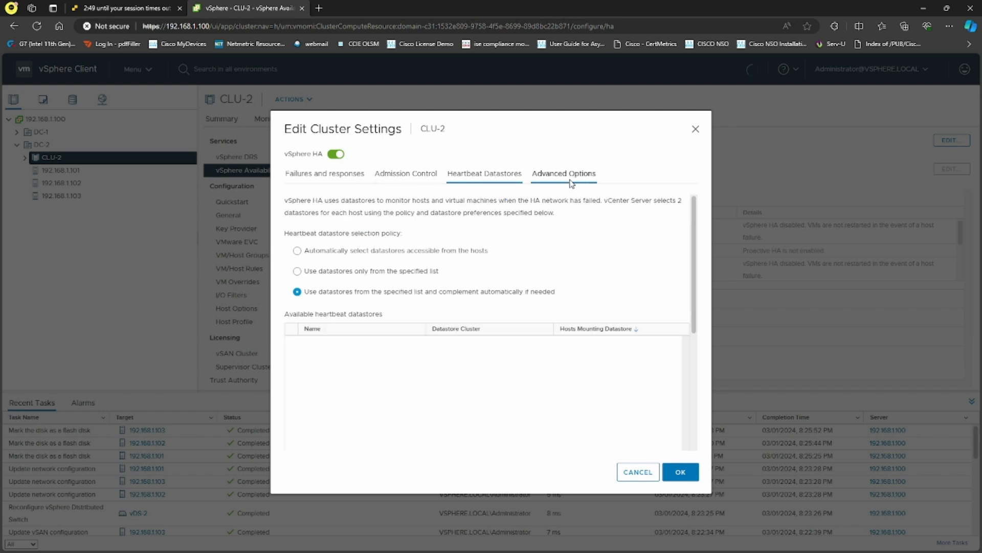
pyautogui.click(309, 174)
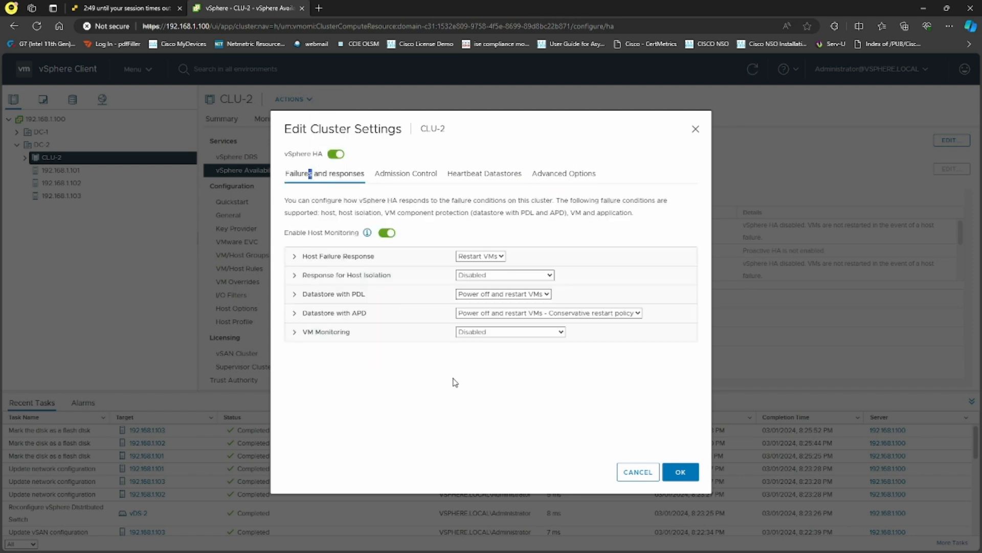
pyautogui.click(681, 472)
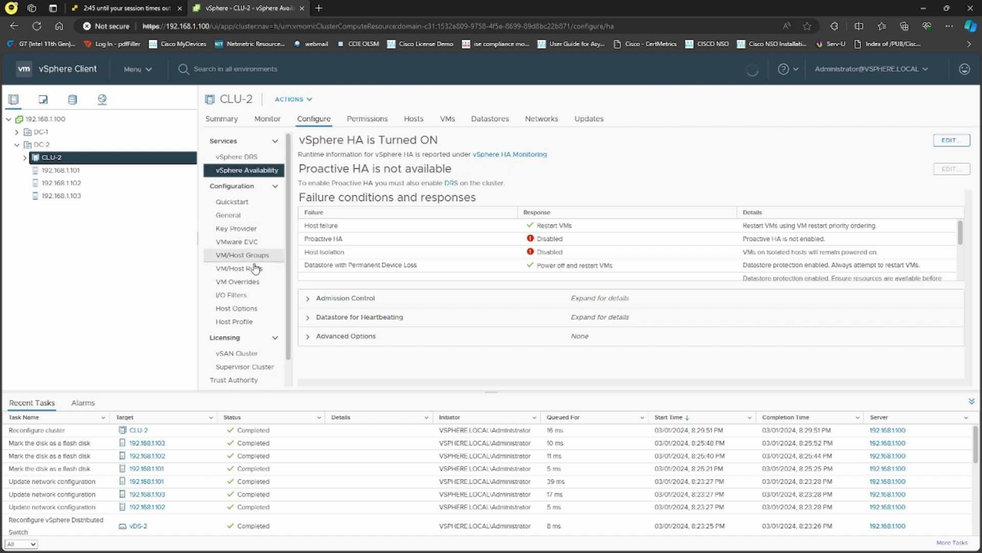
# Browse CLU-2's vSAN, Supervisor Cluster and Trust Authority pages, then DC-2's configuration.
pyautogui.scroll(-1, 250, 292)
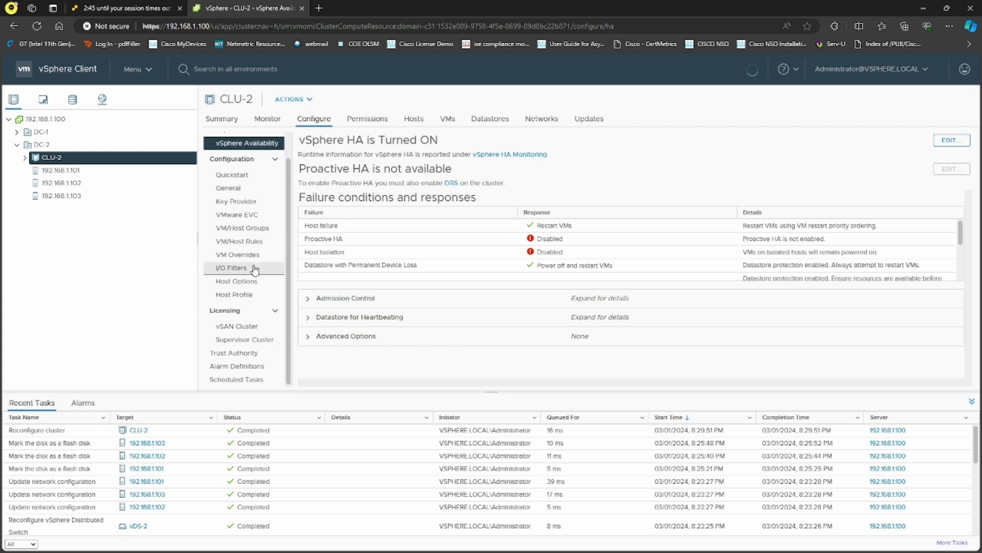
pyautogui.click(244, 328)
pyautogui.click(245, 341)
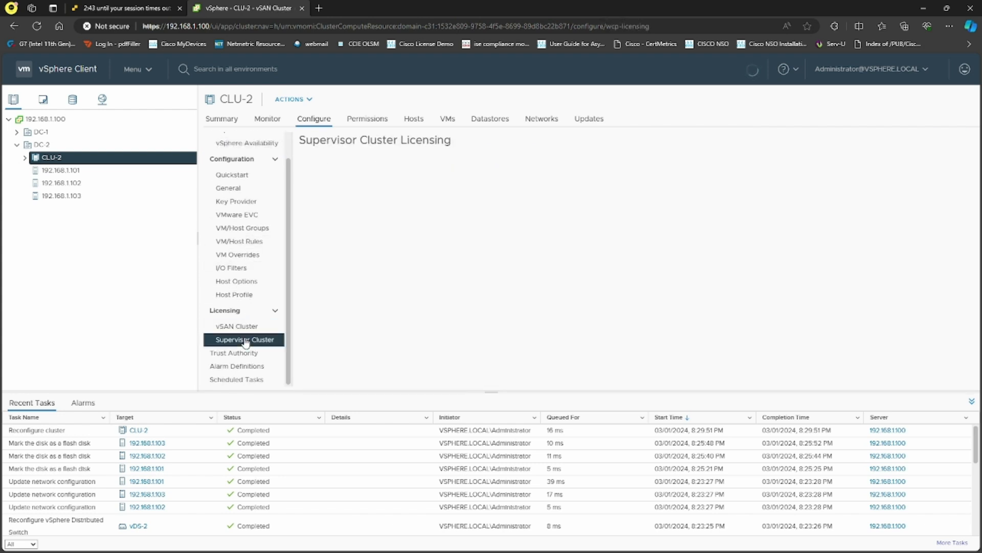
pyautogui.click(235, 353)
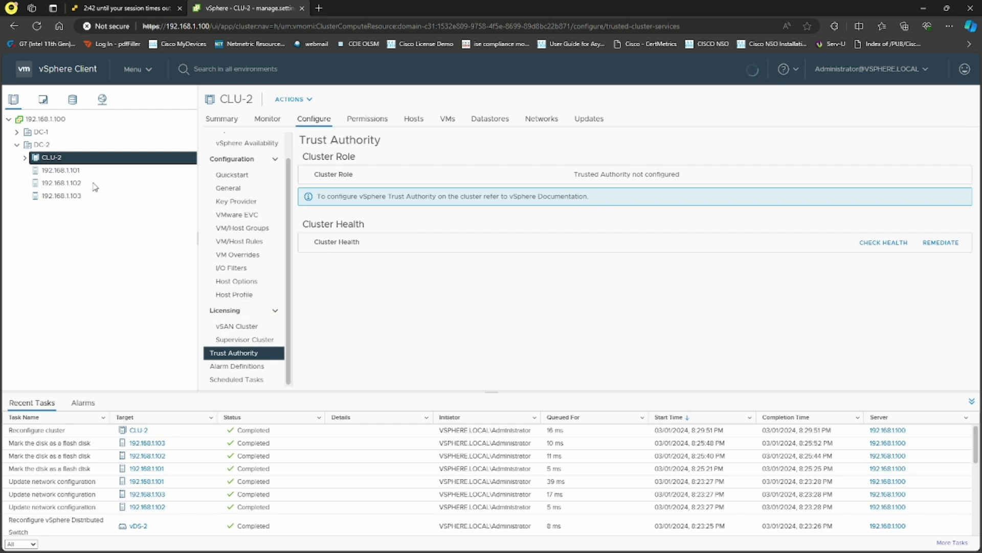
pyautogui.click(57, 146)
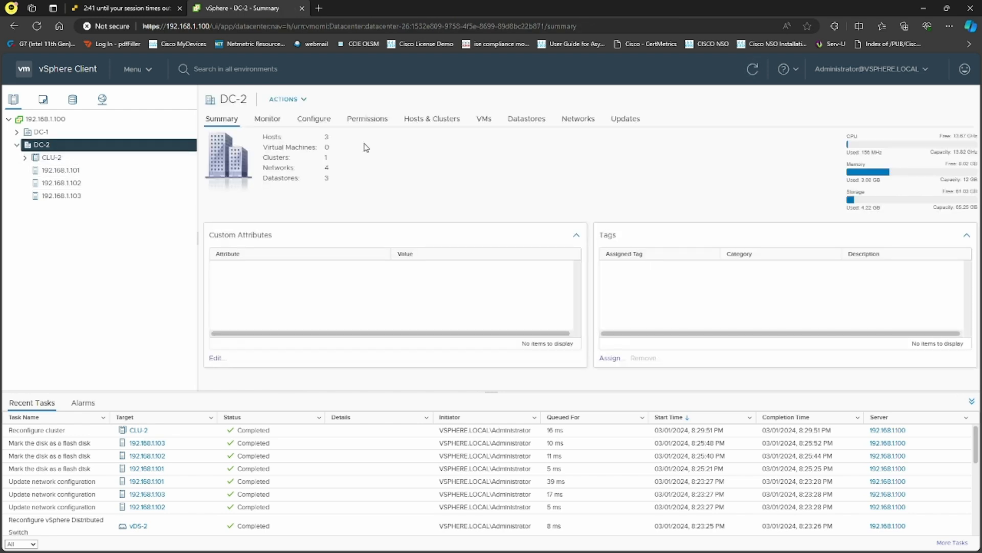
pyautogui.click(314, 119)
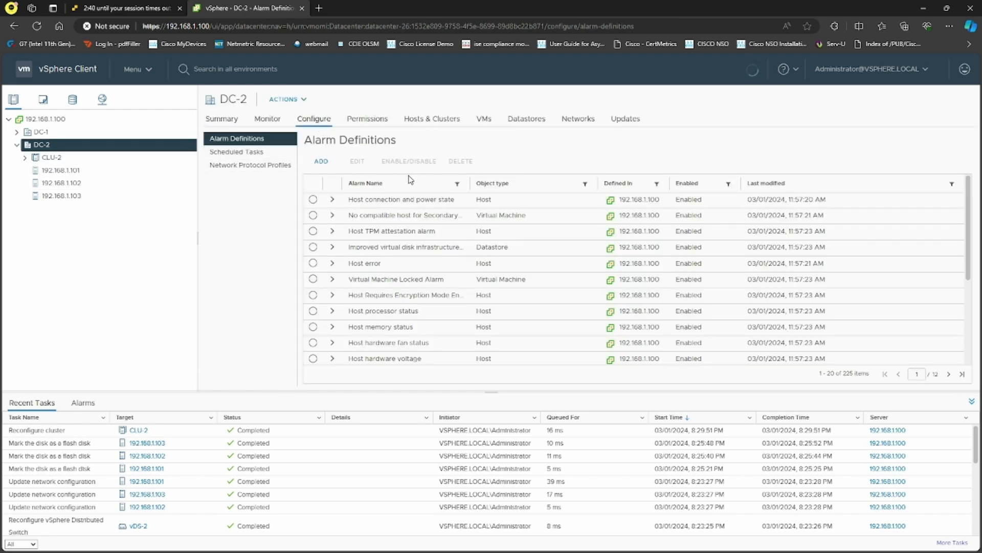
pyautogui.click(52, 157)
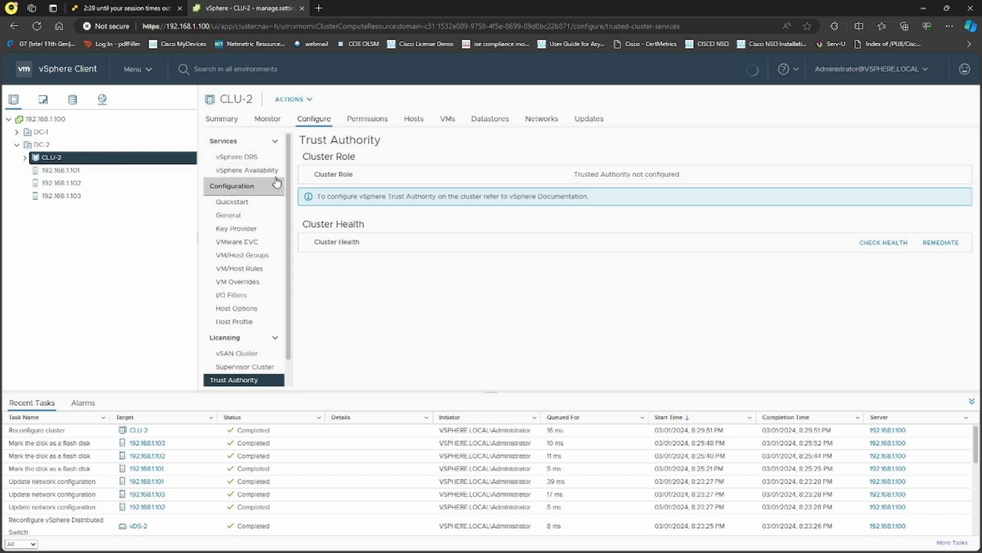
# Back on CLU-2, check DRS and vSphere Availability, then follow the link to DRS settings.
pyautogui.click(236, 353)
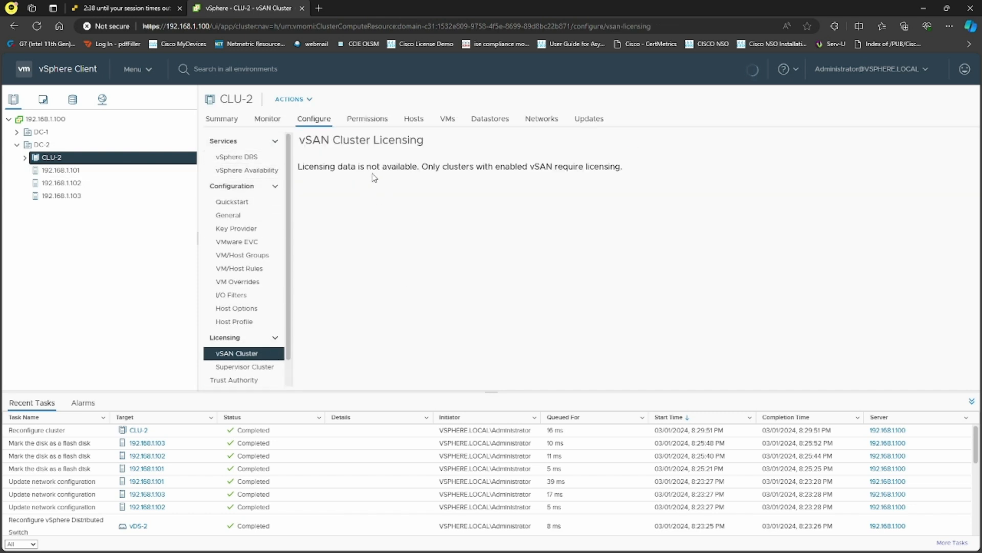
pyautogui.click(250, 157)
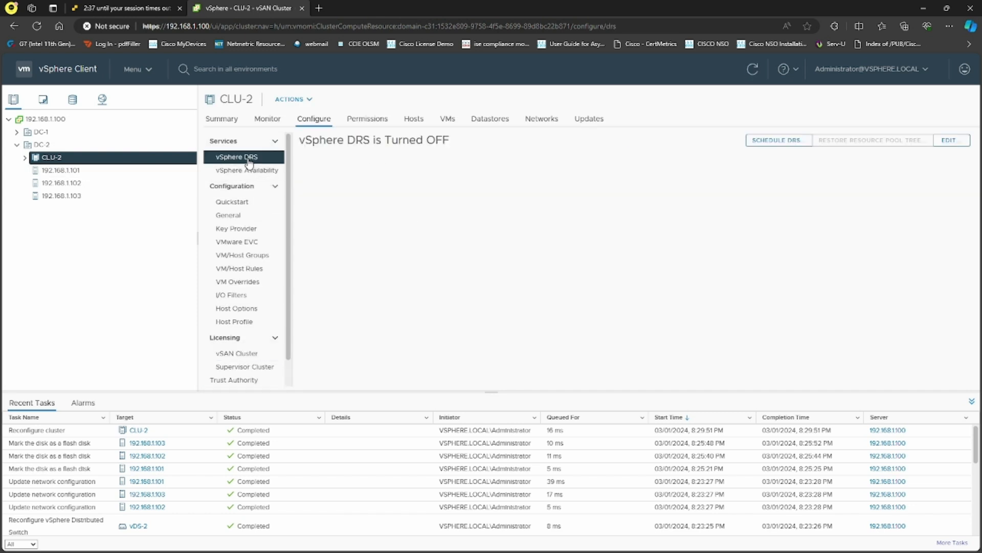
pyautogui.click(250, 174)
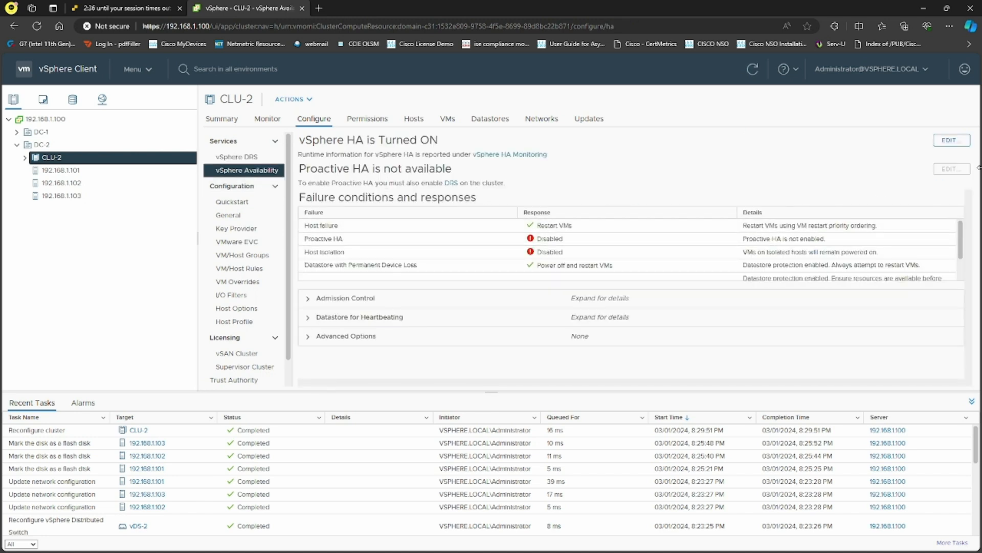
pyautogui.click(452, 183)
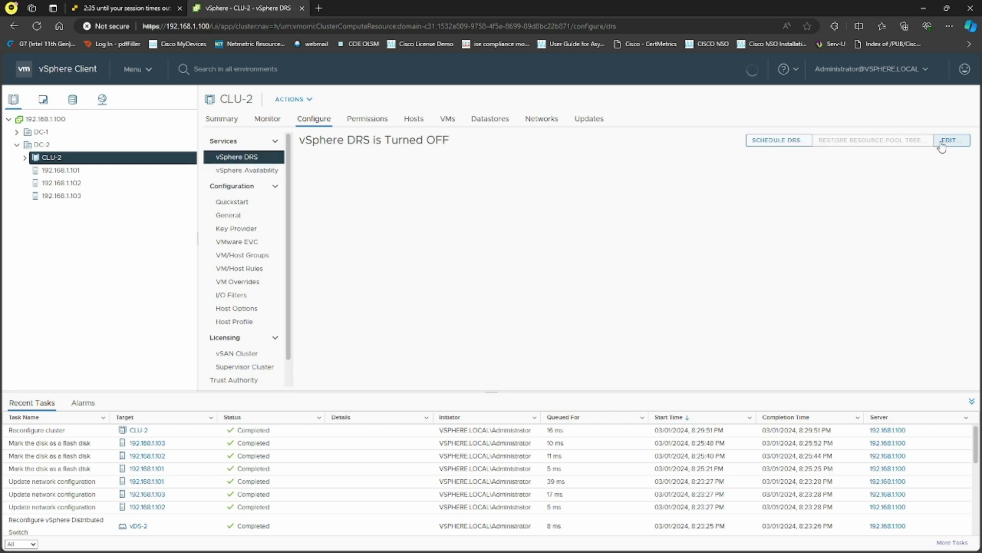
pyautogui.click(949, 140)
# Turn on vSphere DRS for CLU-2, Fully Automated with Predictive DRS, and apply.
pyautogui.click(339, 200)
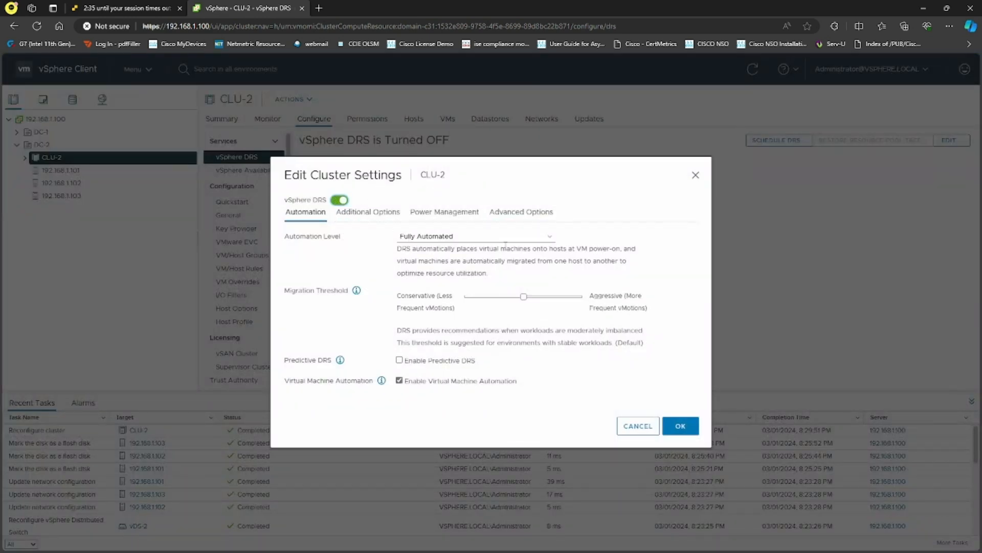
pyautogui.click(400, 360)
pyautogui.click(381, 215)
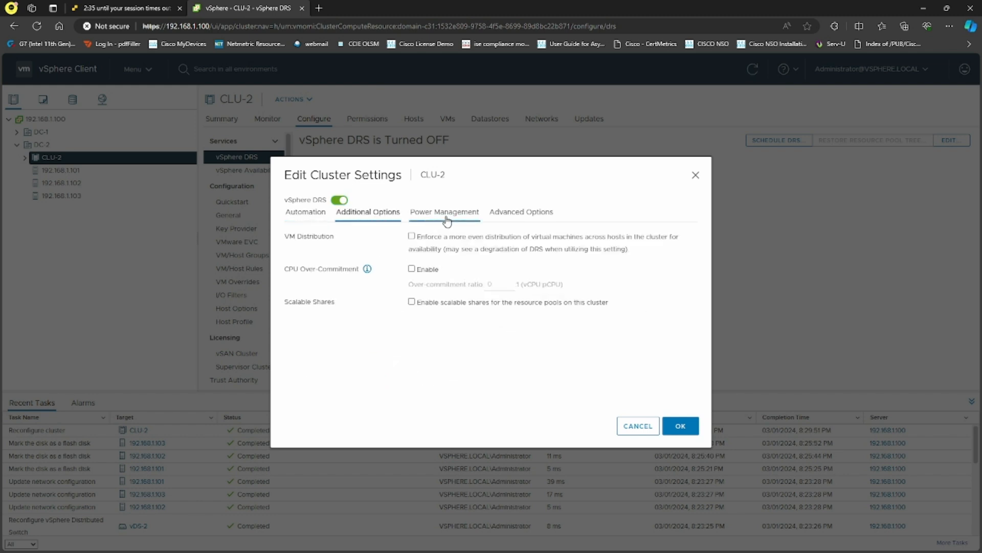
pyautogui.click(446, 220)
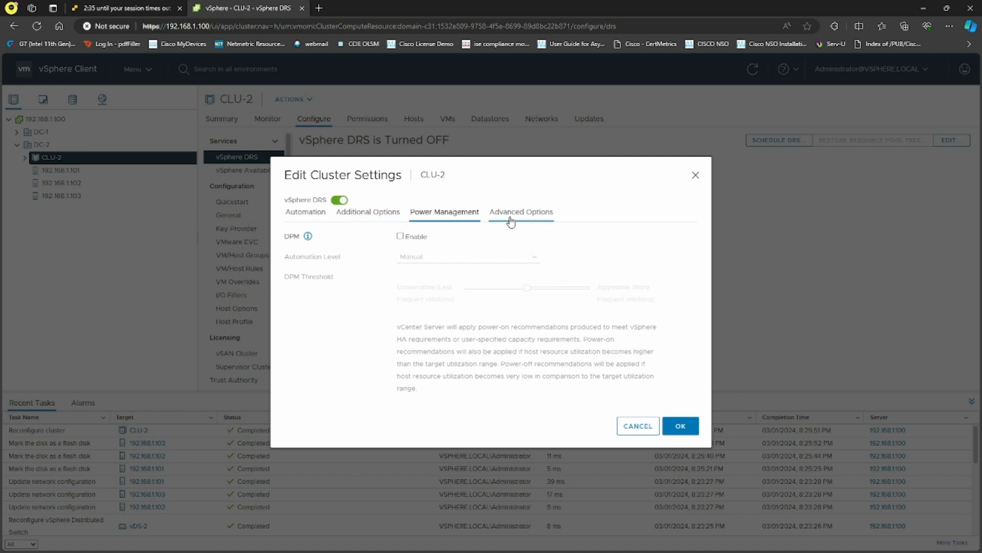
pyautogui.click(520, 215)
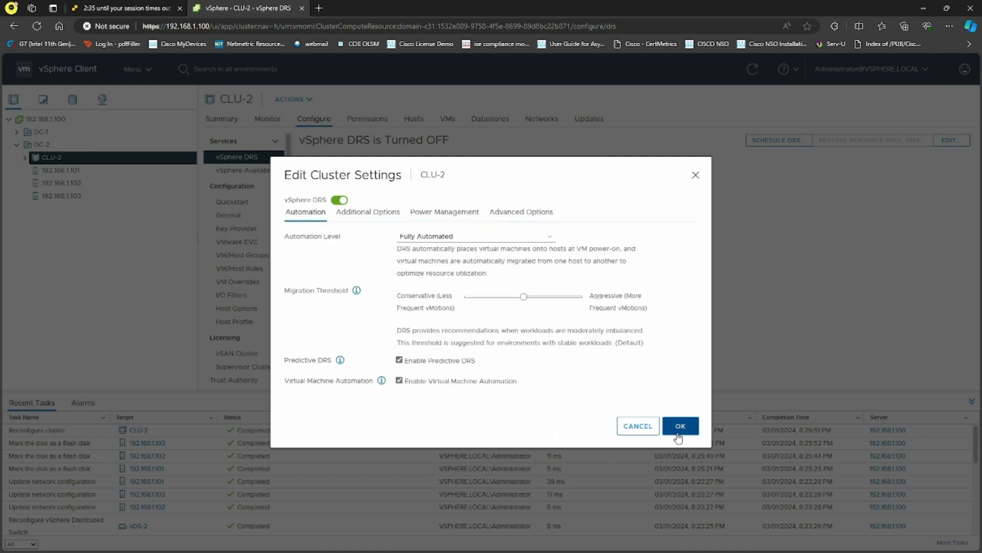
pyautogui.click(680, 426)
# Cancel the stalled task in Recent Tasks.
pyautogui.scroll(-5, 408, 474)
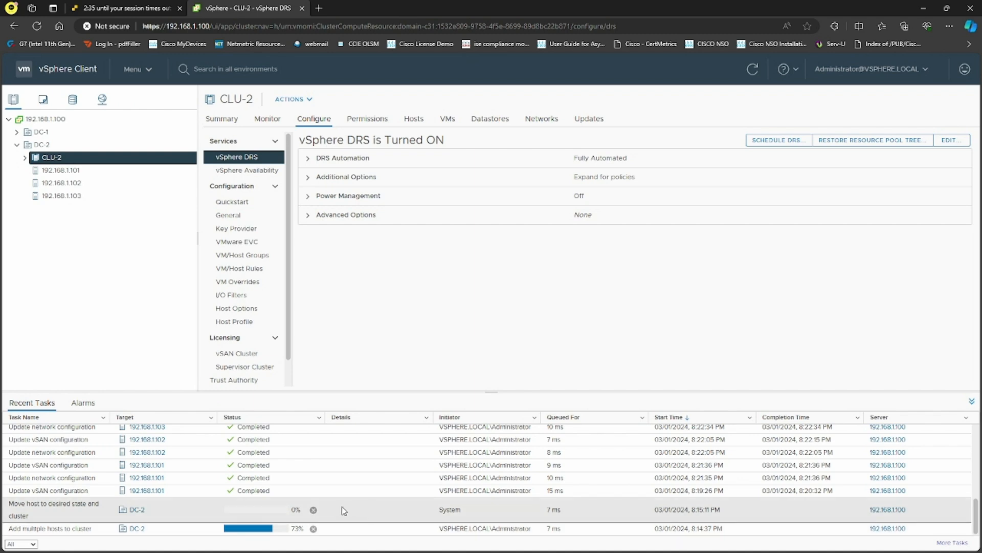
pyautogui.click(314, 510)
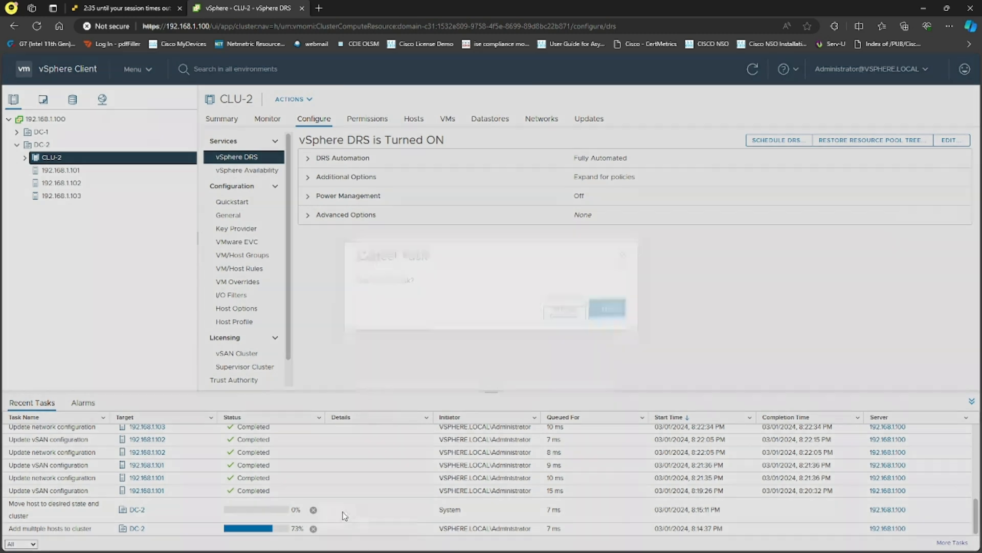
pyautogui.click(605, 329)
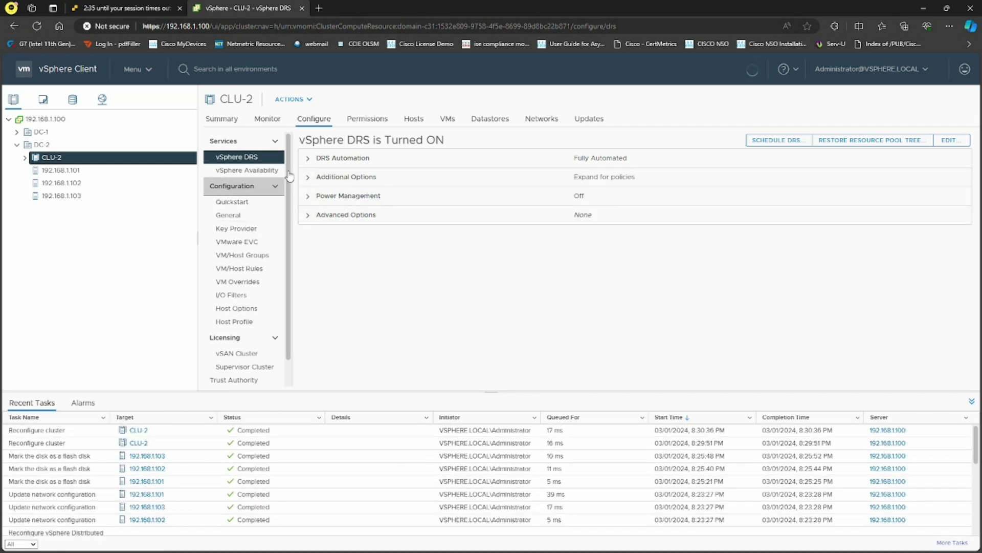
# Delete cluster CLU-2, confirming with Yes.
pyautogui.rightClick(82, 159)
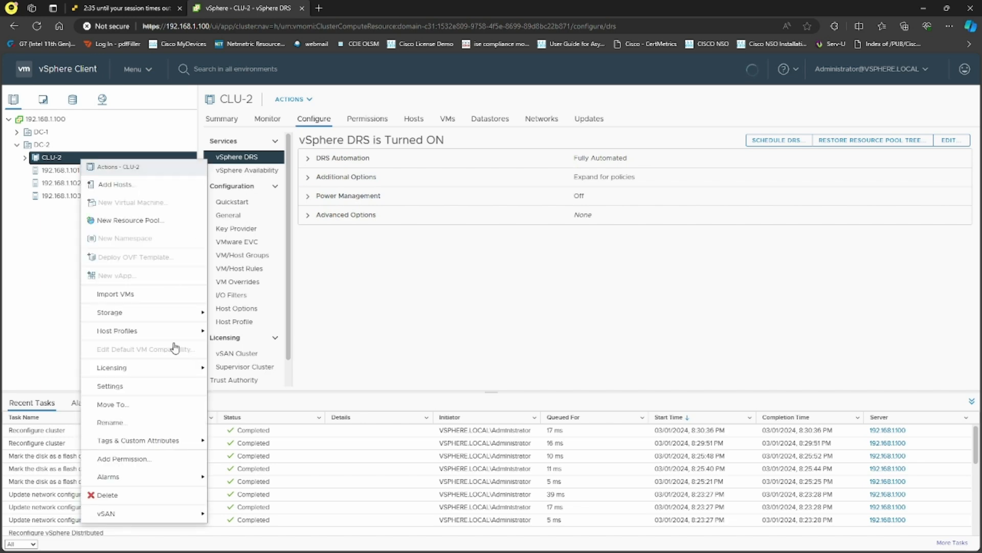
pyautogui.click(138, 495)
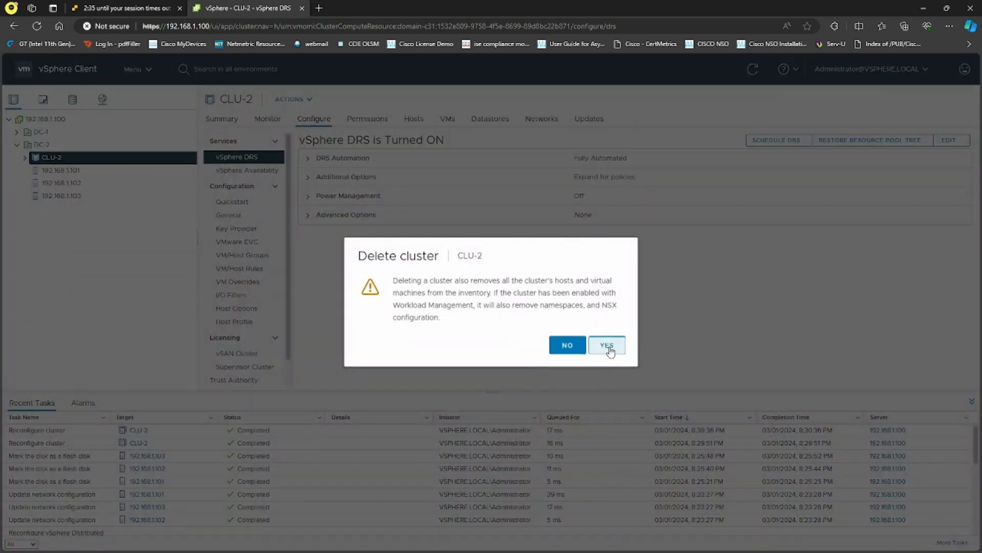
pyautogui.click(607, 346)
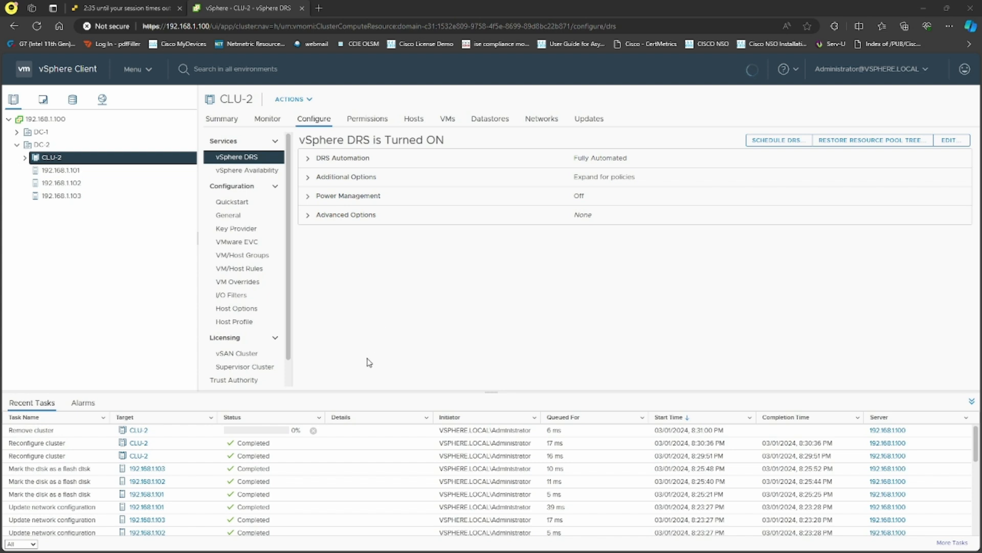
# Cancel the stuck Remove cluster task and dismiss the operation-failed notification.
pyautogui.scroll(-10, 346, 486)
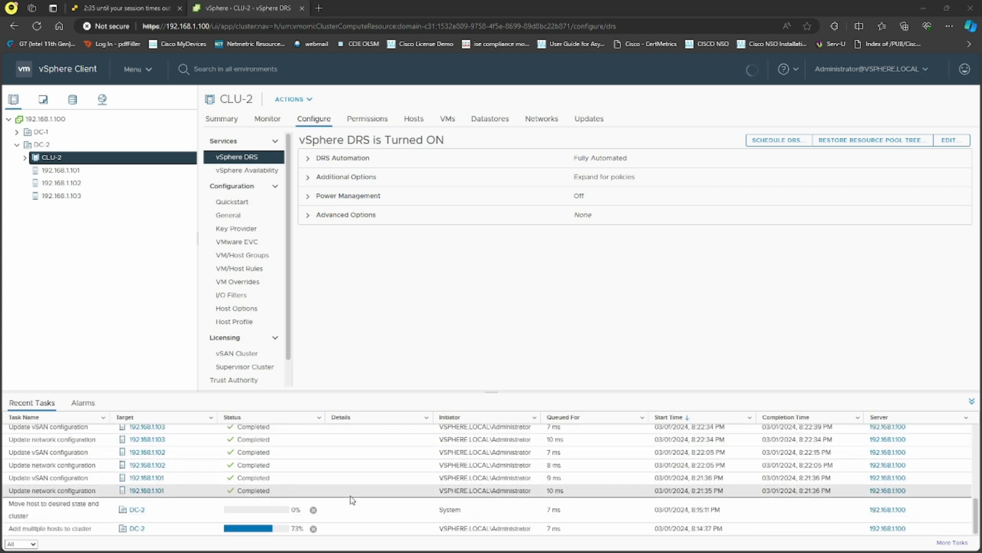
pyautogui.scroll(10, 343, 491)
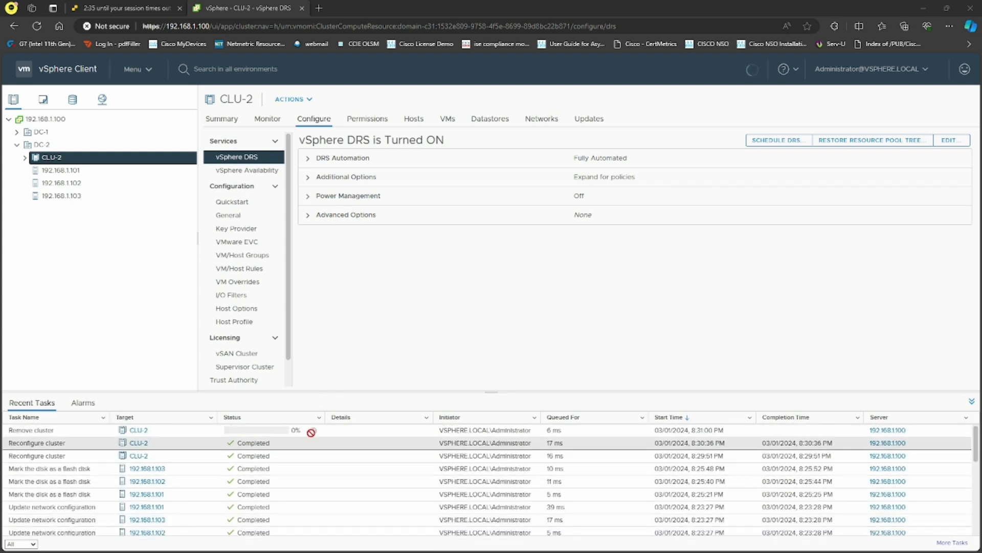
pyautogui.click(313, 431)
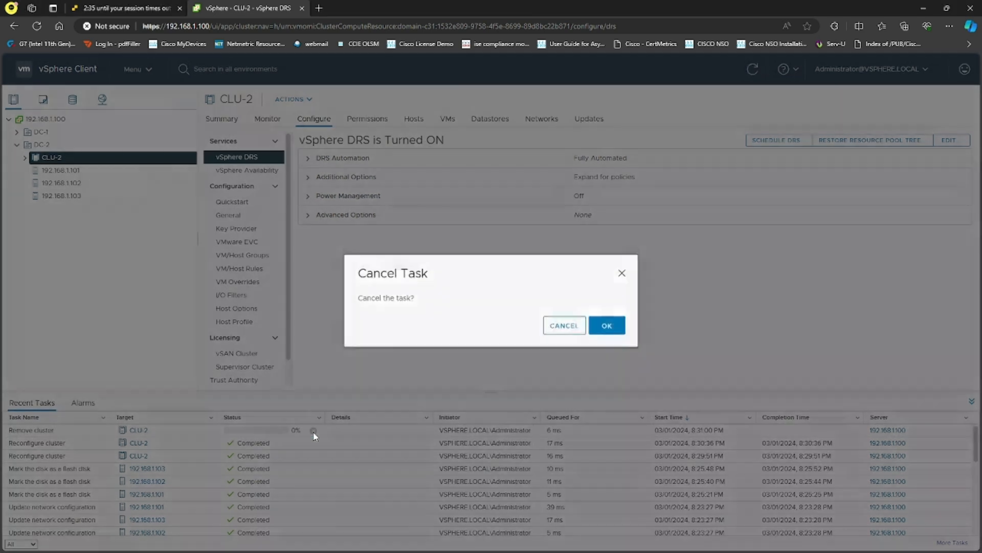
pyautogui.click(608, 324)
pyautogui.scroll(-10, 359, 455)
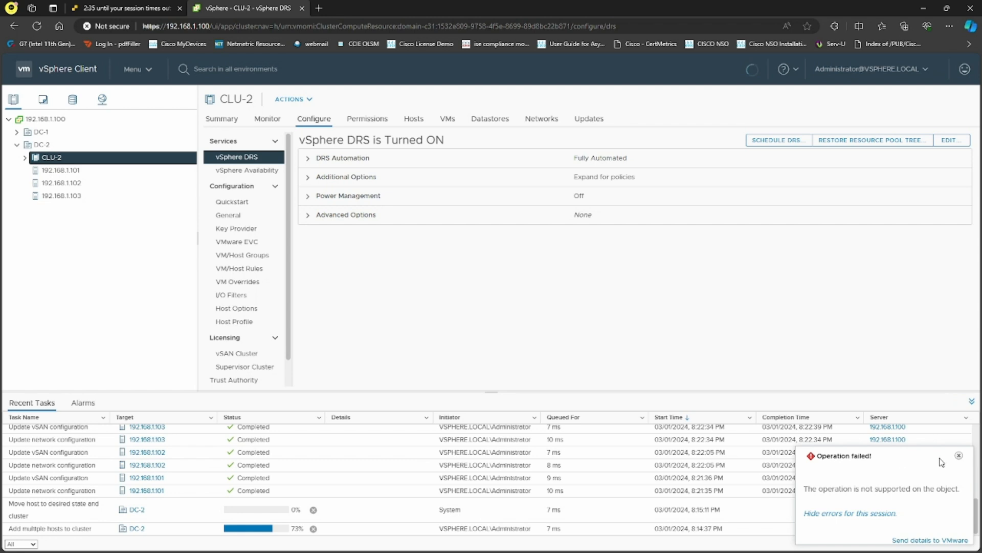
pyautogui.click(959, 454)
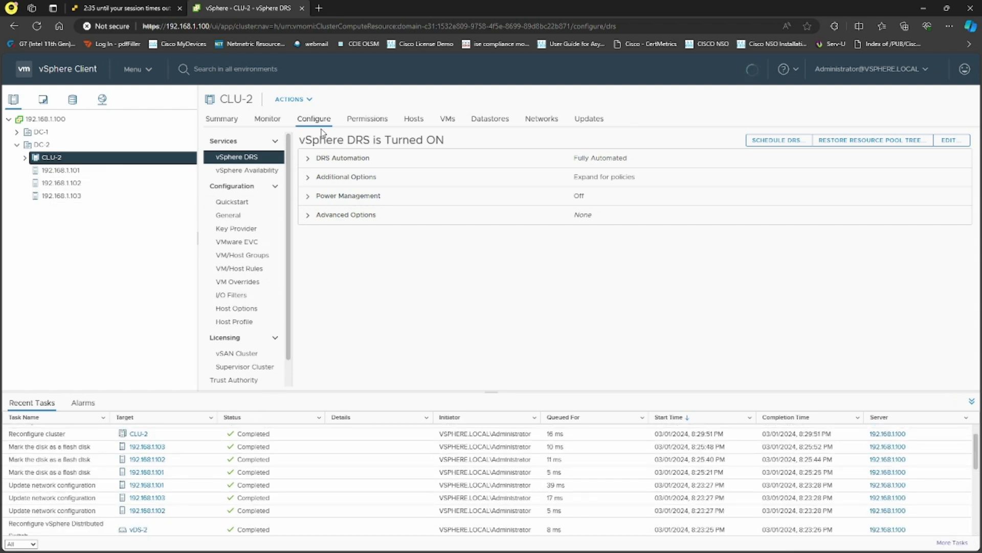
# Open the Quickstart page and scroll through its contents.
pyautogui.click(248, 204)
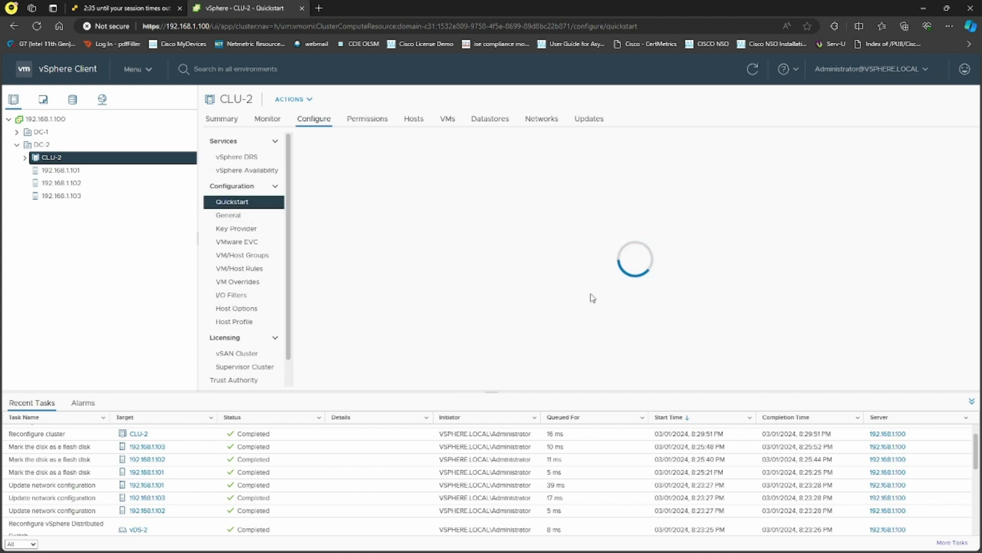
pyautogui.scroll(-5, 399, 476)
pyautogui.scroll(5, 365, 505)
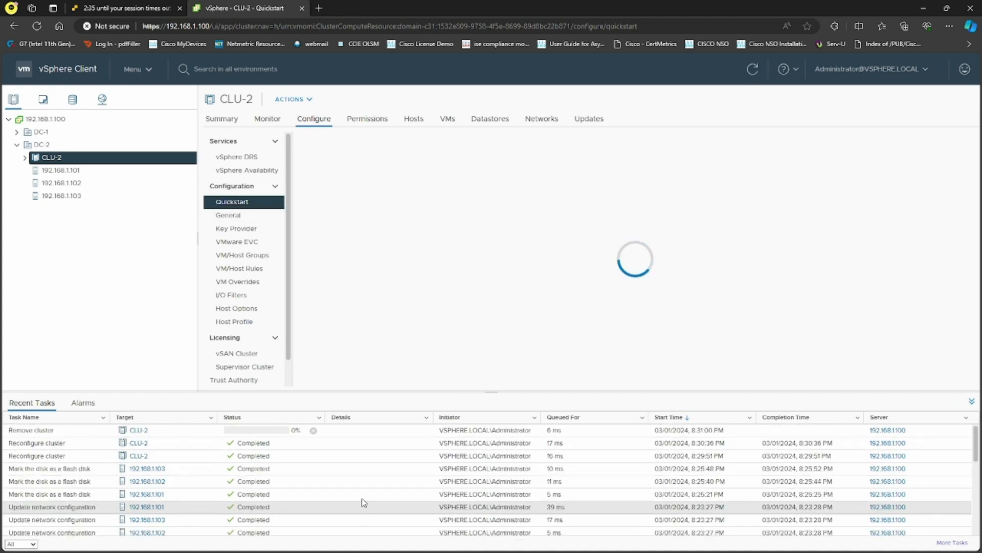
pyautogui.scroll(-5, 397, 484)
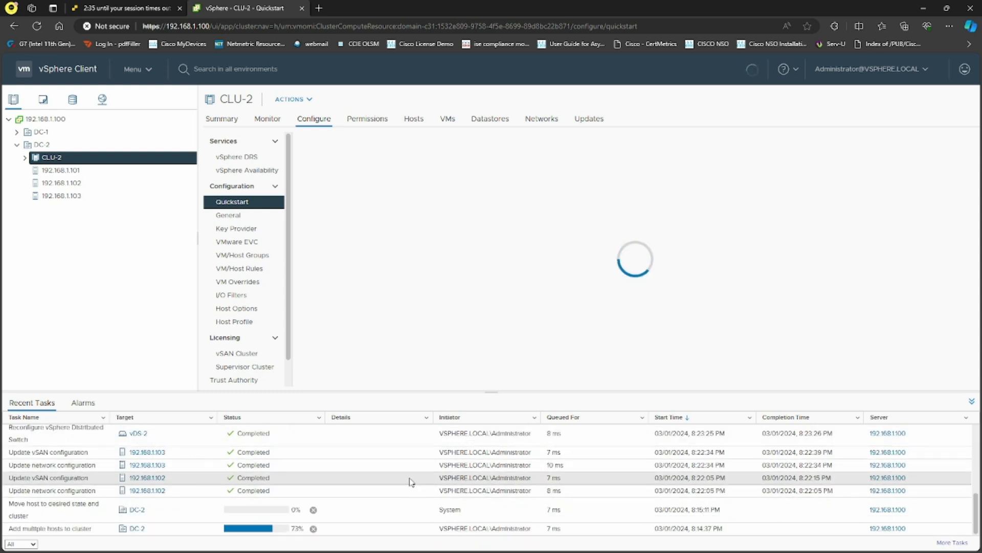
pyautogui.scroll(5, 413, 486)
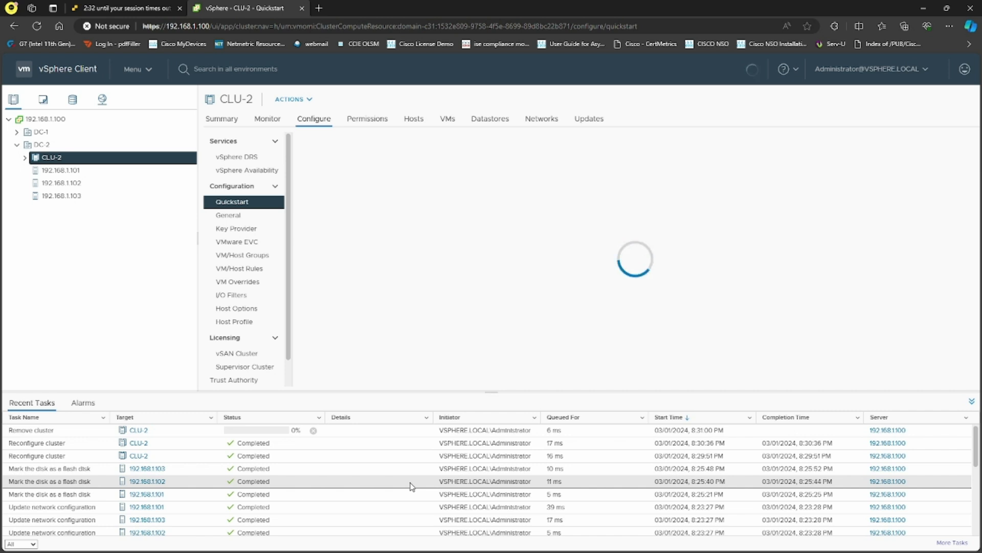
pyautogui.scroll(-5, 374, 482)
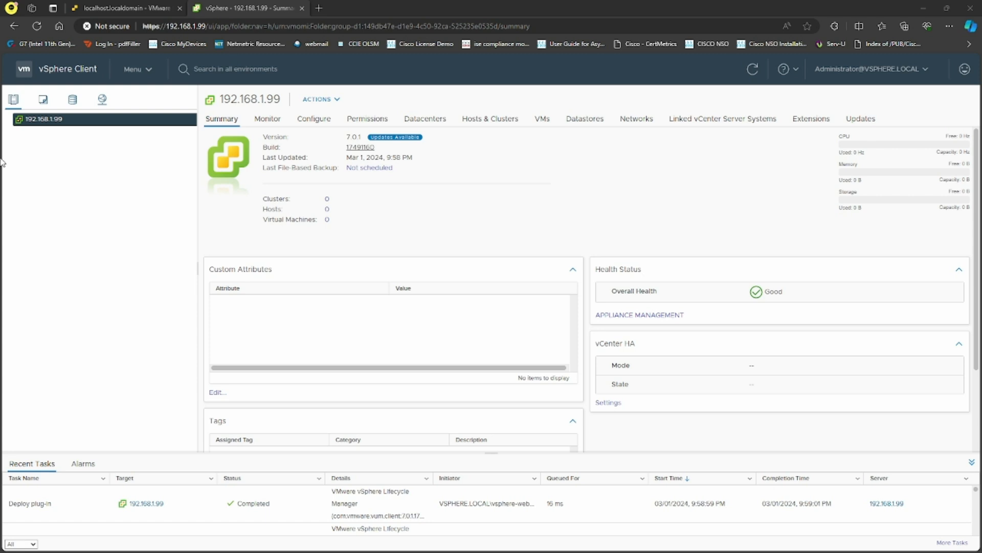
# Under Administration > Licenses, add the vSphere 7 Enterprise Plus key as license ESXI.
pyautogui.click(134, 69)
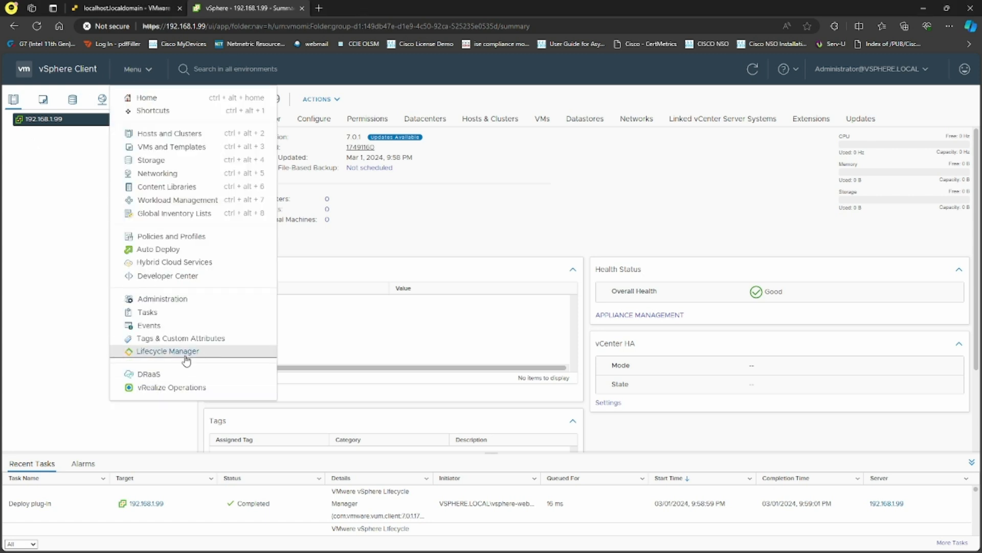
pyautogui.click(160, 303)
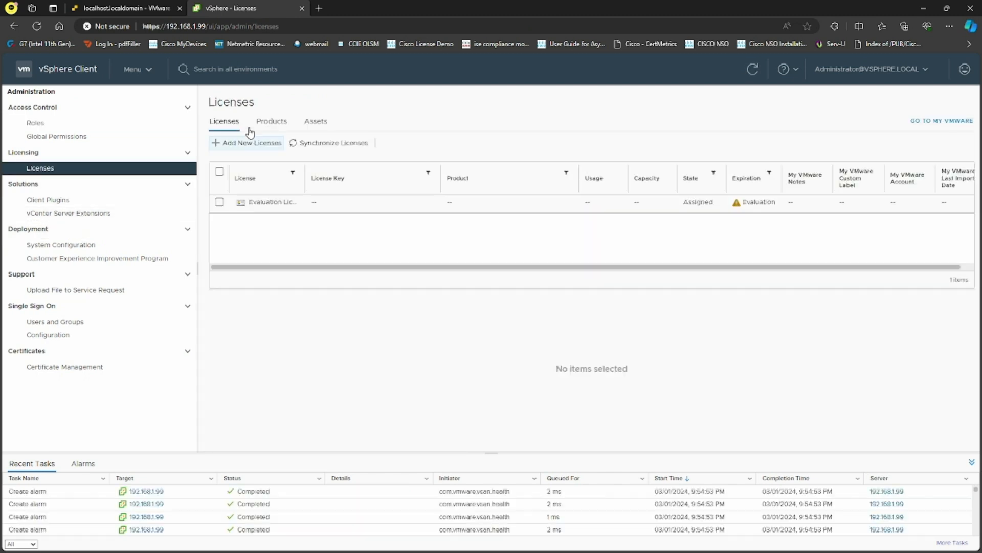
pyautogui.click(249, 146)
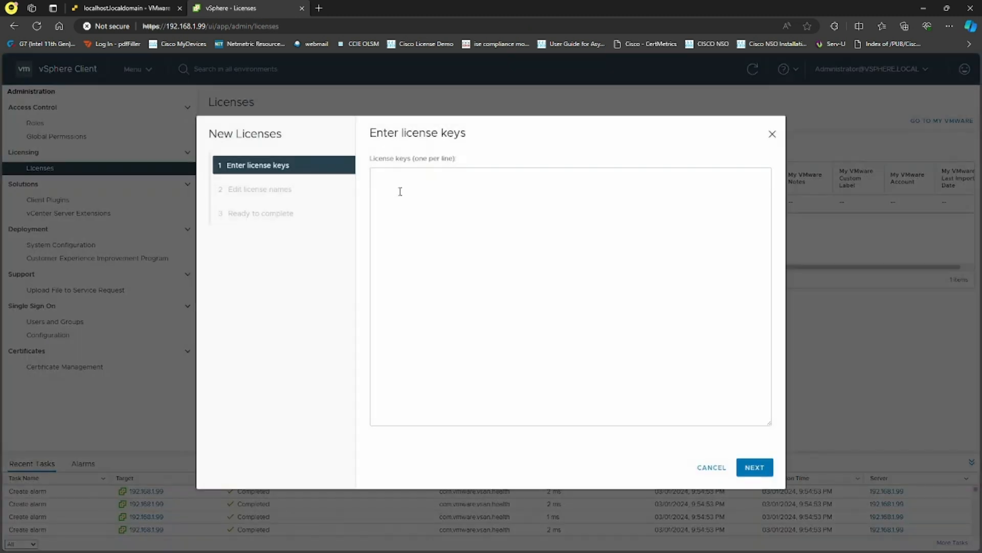
pyautogui.click(436, 191)
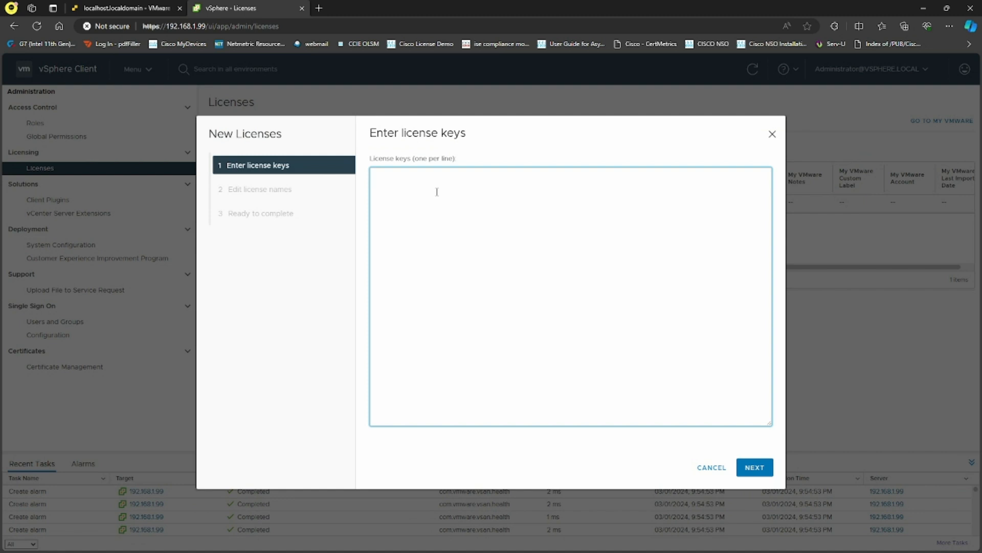
pyautogui.hotkey('ctrl', 'v')
pyautogui.click(754, 468)
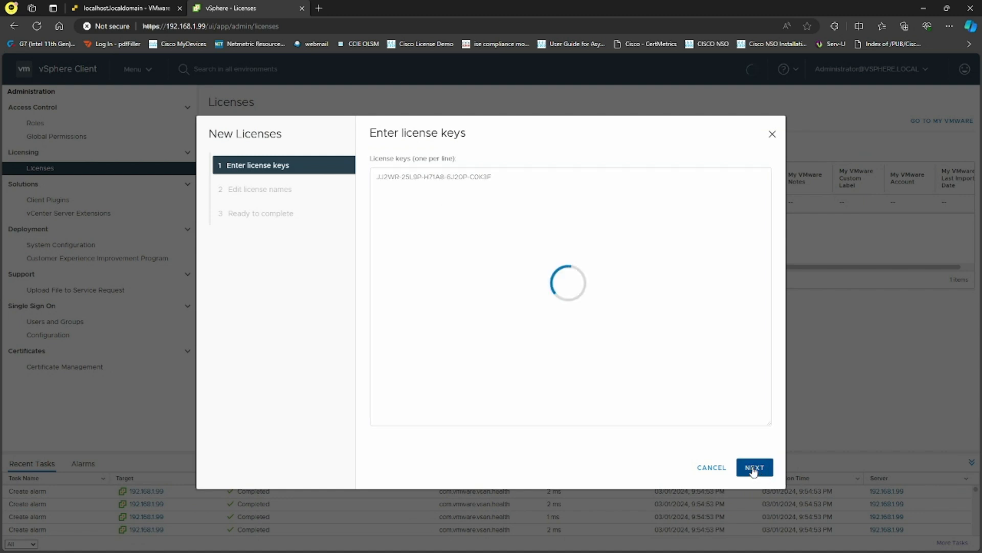
pyautogui.write('ESX')
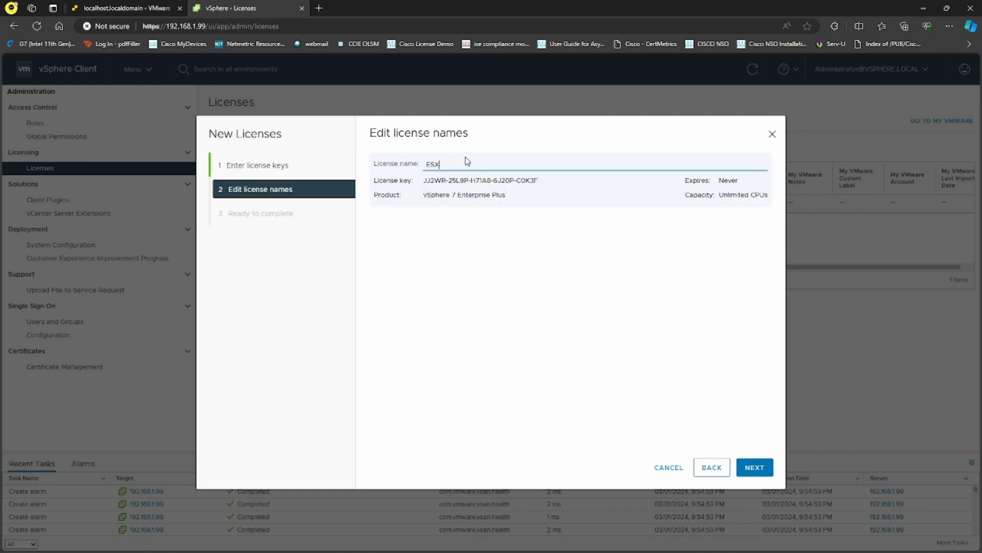
pyautogui.write('I')
pyautogui.click(754, 467)
pyautogui.click(753, 468)
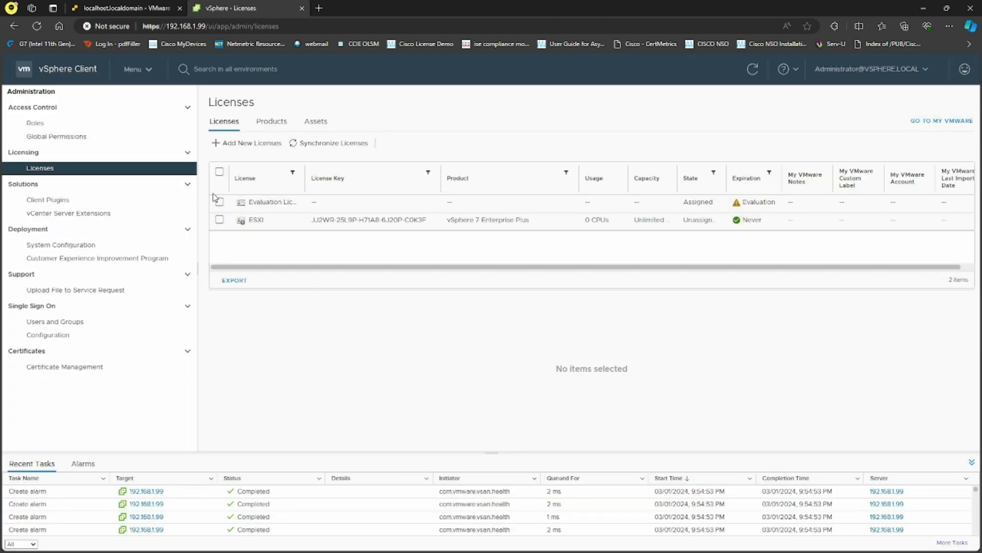
# Add the vCenter Server 7 Standard key as a second license named vCenter.
pyautogui.click(247, 143)
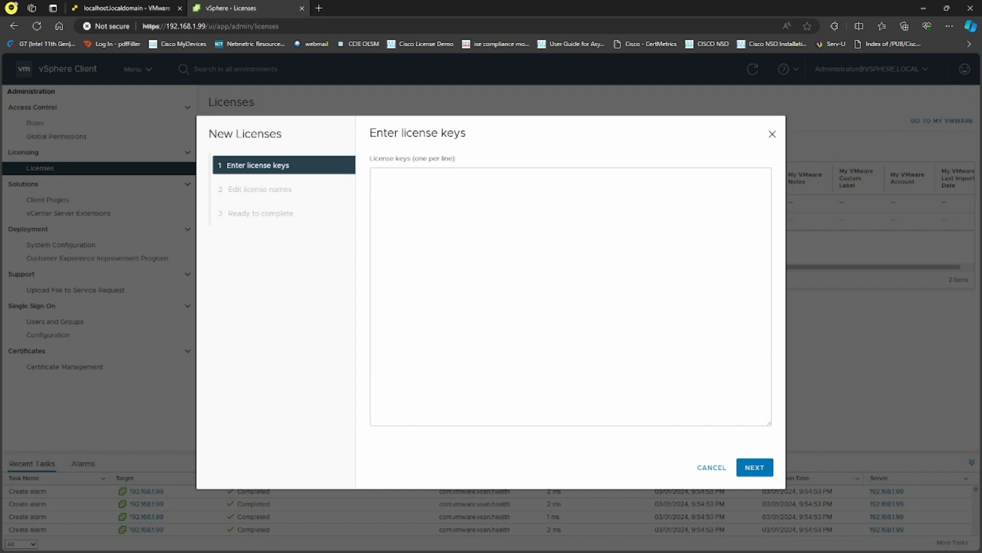
pyautogui.click(451, 300)
pyautogui.hotkey('ctrl', 'v')
pyautogui.click(753, 466)
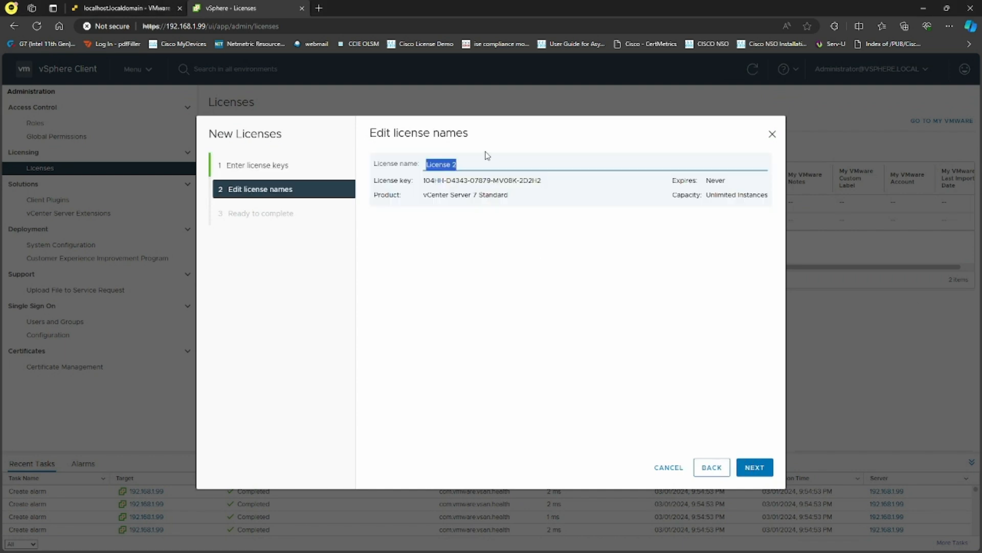
pyautogui.write('vc')
pyautogui.click(755, 467)
pyautogui.click(754, 466)
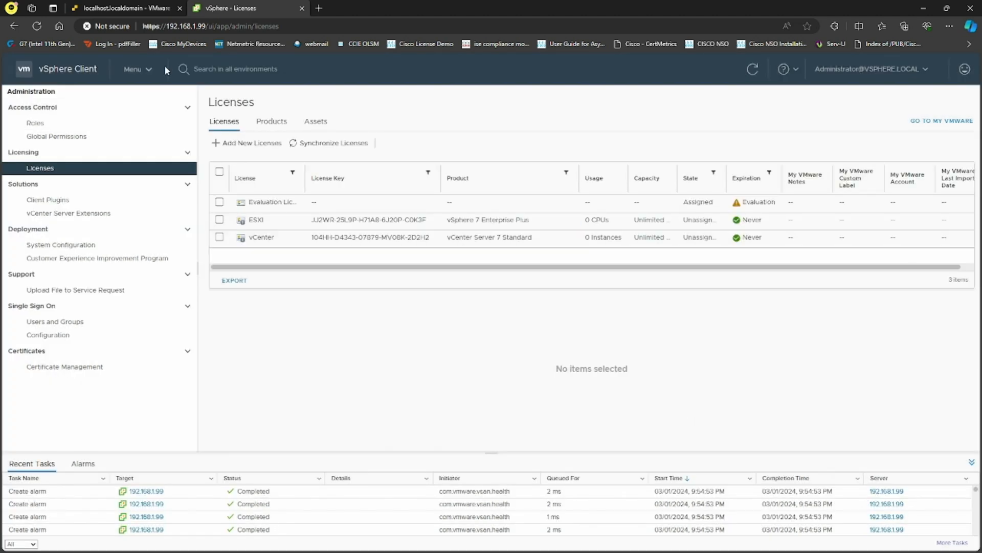
pyautogui.click(137, 69)
# Assign the vCenter license to vCenter 192.168.1.99 under Configure > Licensing.
pyautogui.click(166, 137)
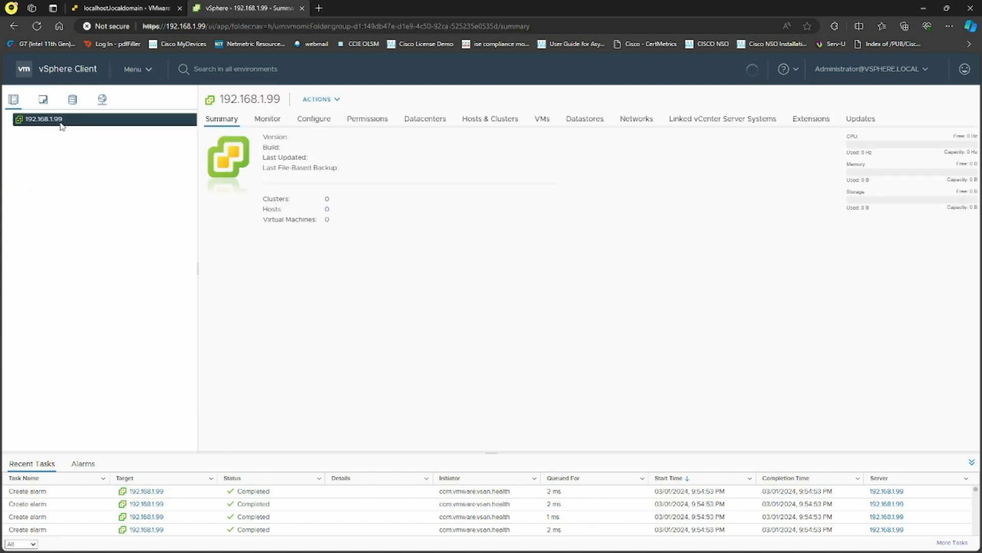
pyautogui.click(316, 120)
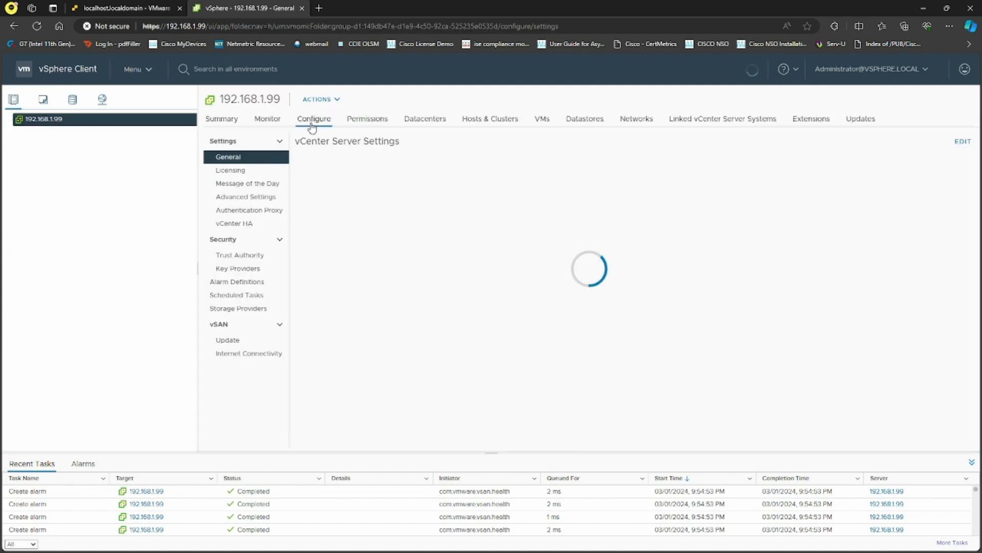
pyautogui.click(250, 170)
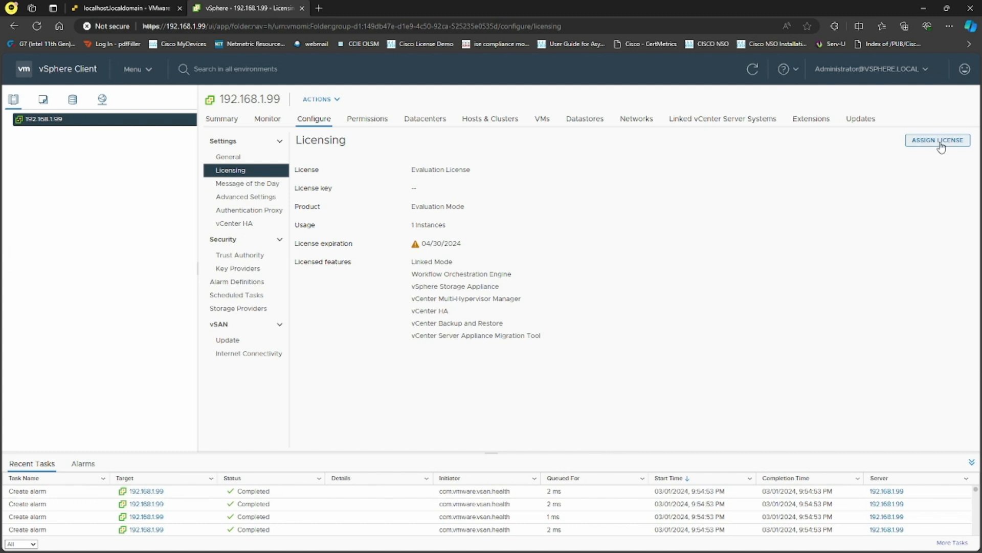
pyautogui.click(938, 141)
pyautogui.click(221, 244)
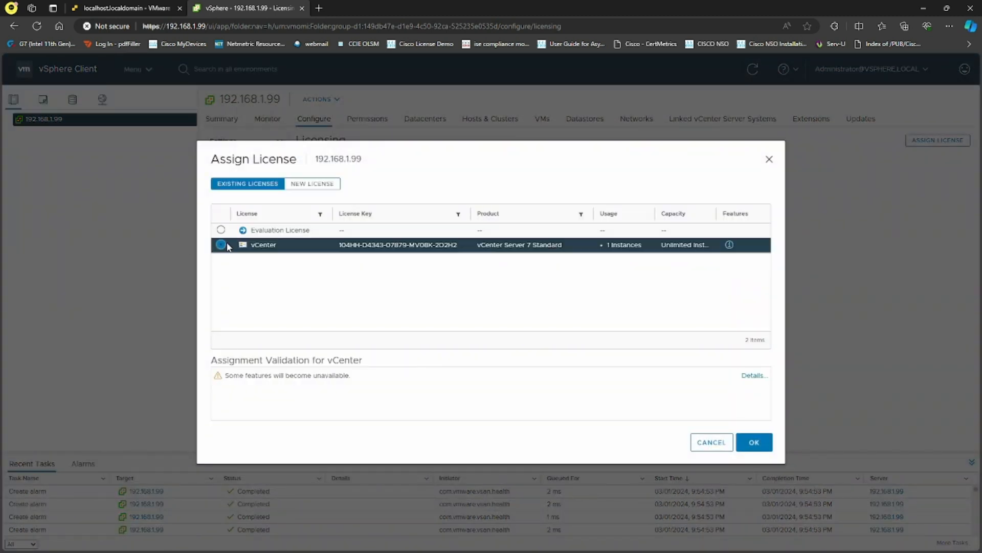
pyautogui.click(754, 442)
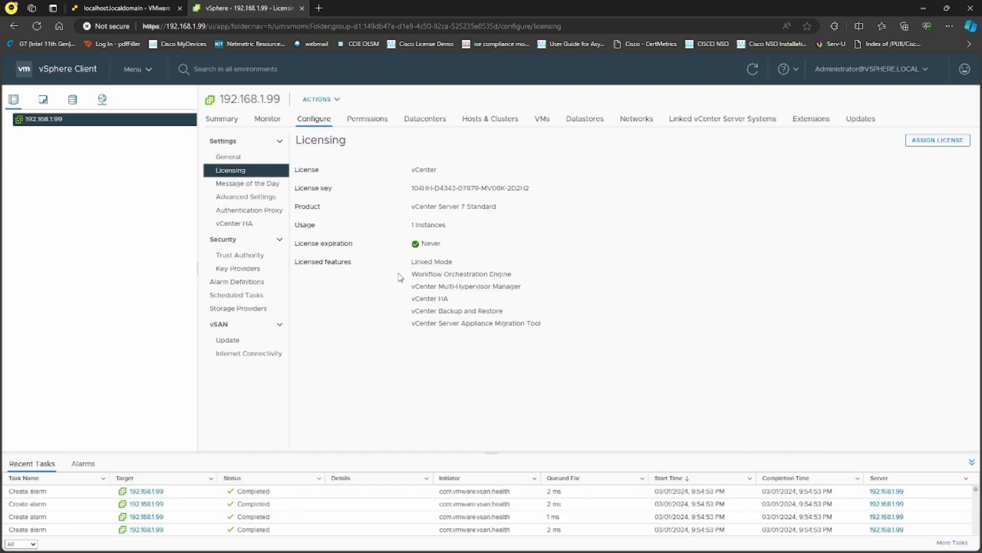
pyautogui.moveTo(422, 223); pyautogui.dragTo(511, 342)
pyautogui.click(511, 342)
# Create datacenter DC-1 under vCenter 192.168.1.99.
pyautogui.rightClick(54, 120)
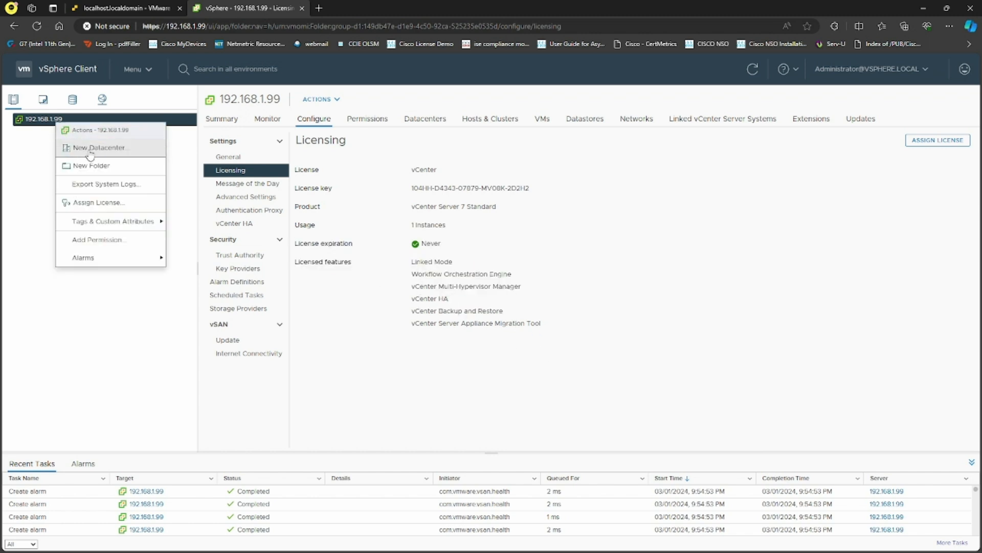
pyautogui.click(106, 152)
pyautogui.moveTo(516, 283); pyautogui.dragTo(415, 265)
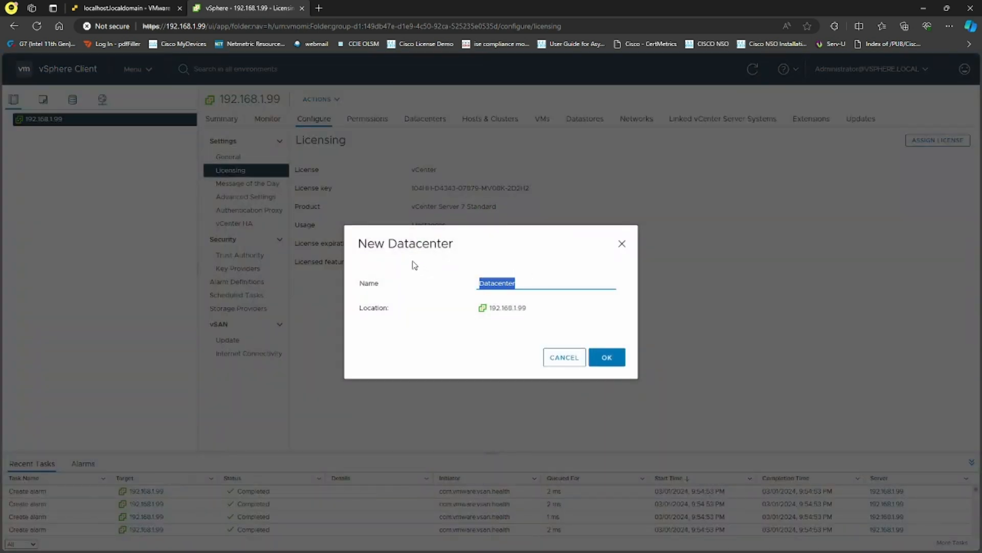
pyautogui.write('DC-1')
pyautogui.click(607, 357)
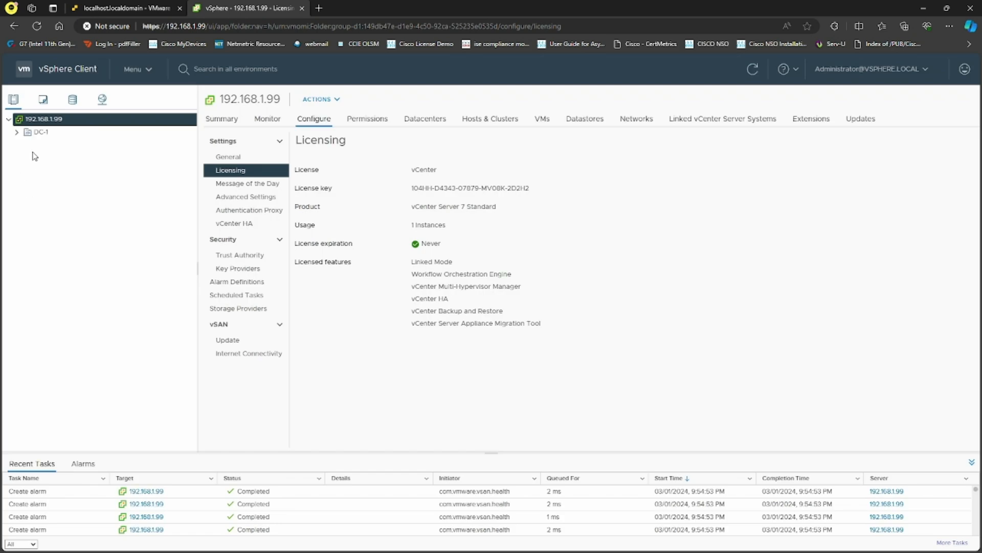
# Create a new cluster named CLU-1 in DC-1 with default settings.
pyautogui.rightClick(44, 136)
pyautogui.click(93, 173)
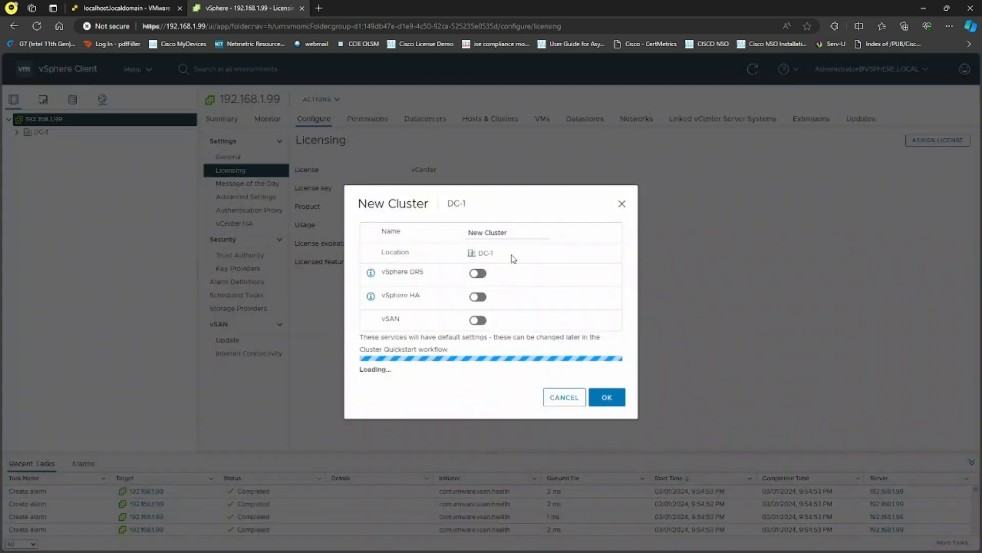
pyautogui.moveTo(512, 232); pyautogui.dragTo(395, 231)
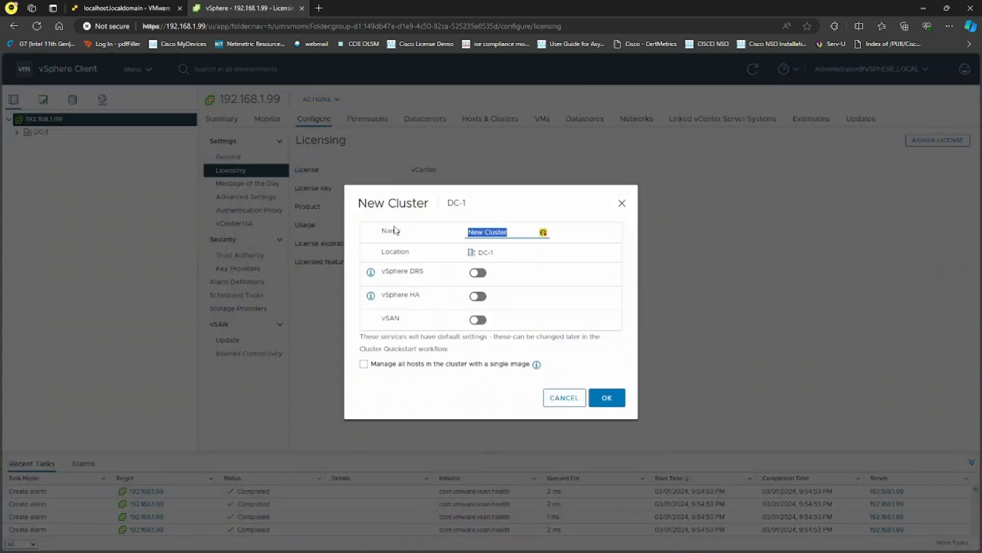
pyautogui.write('CLU-1')
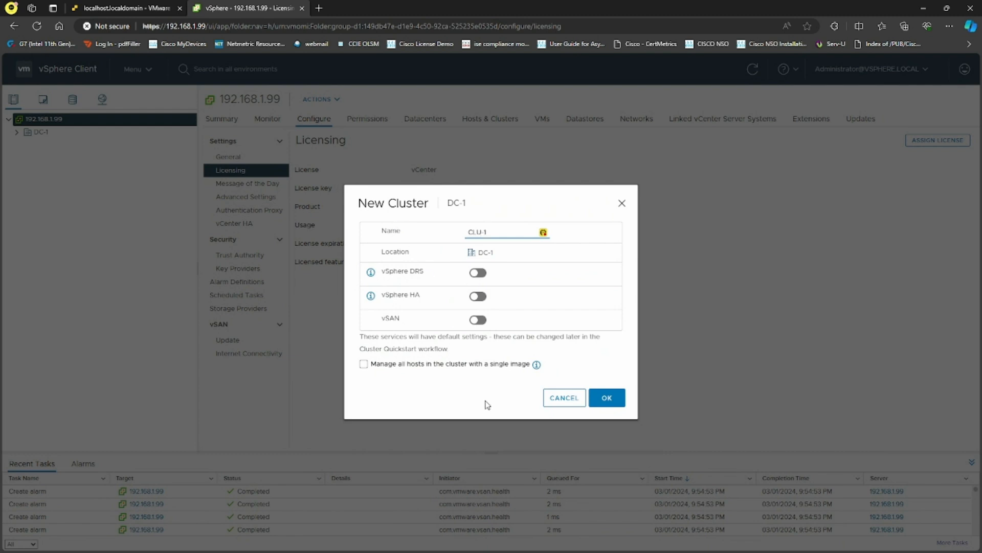
pyautogui.click(607, 398)
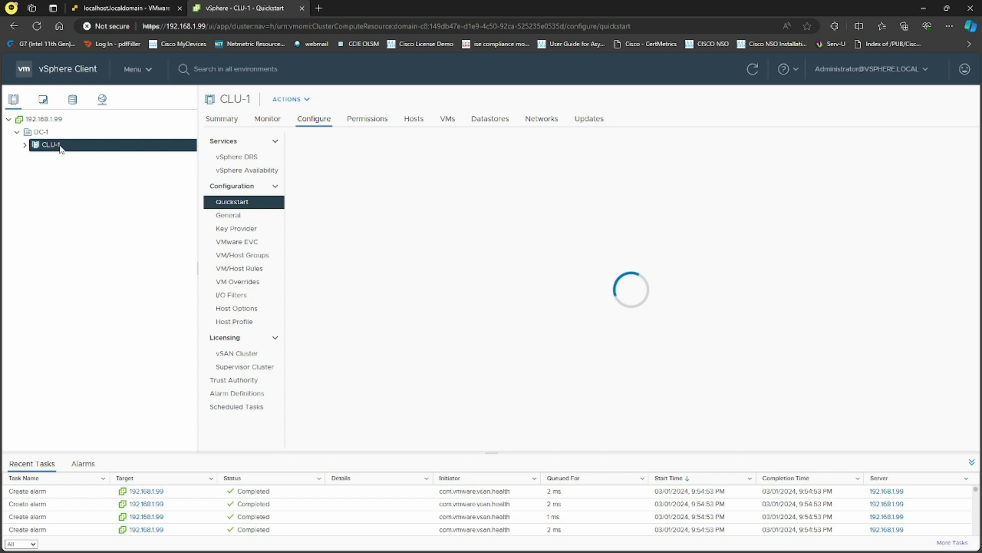
pyautogui.rightClick(54, 146)
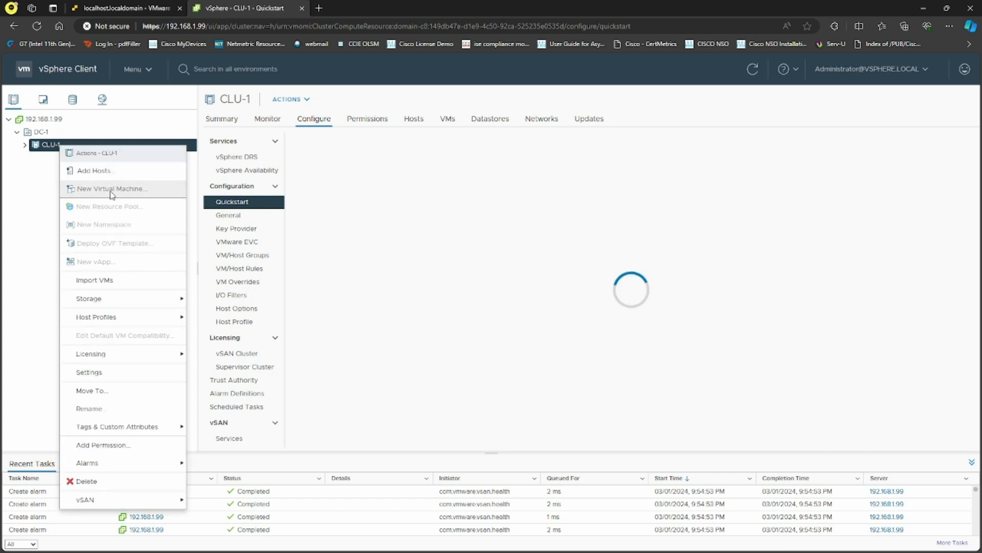
# In Add Hosts for CLU-1, enter 192.168.1.101 with root credentials shared by all hosts.
pyautogui.click(16, 206)
pyautogui.rightClick(72, 148)
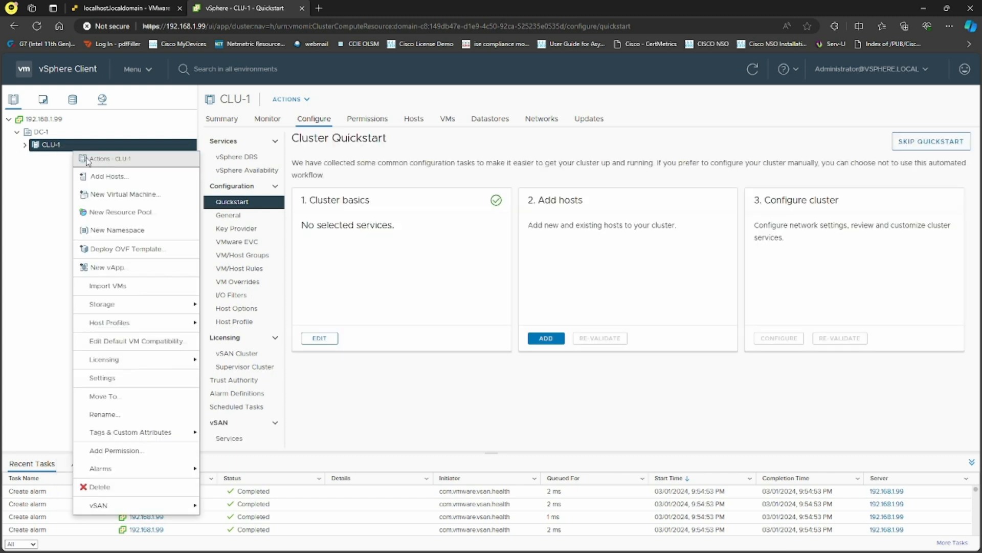
pyautogui.click(88, 160)
pyautogui.click(428, 195)
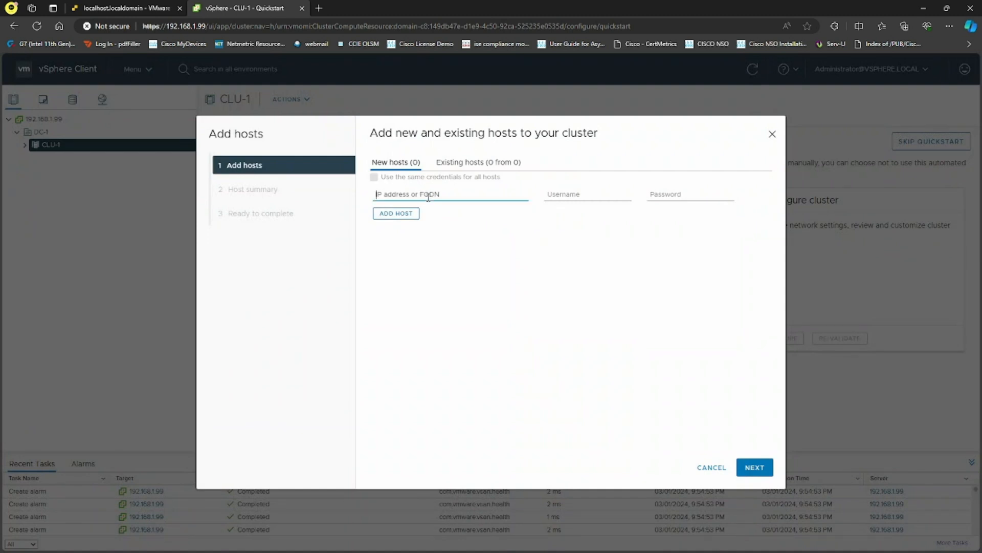
pyautogui.write('192.168.1.101')
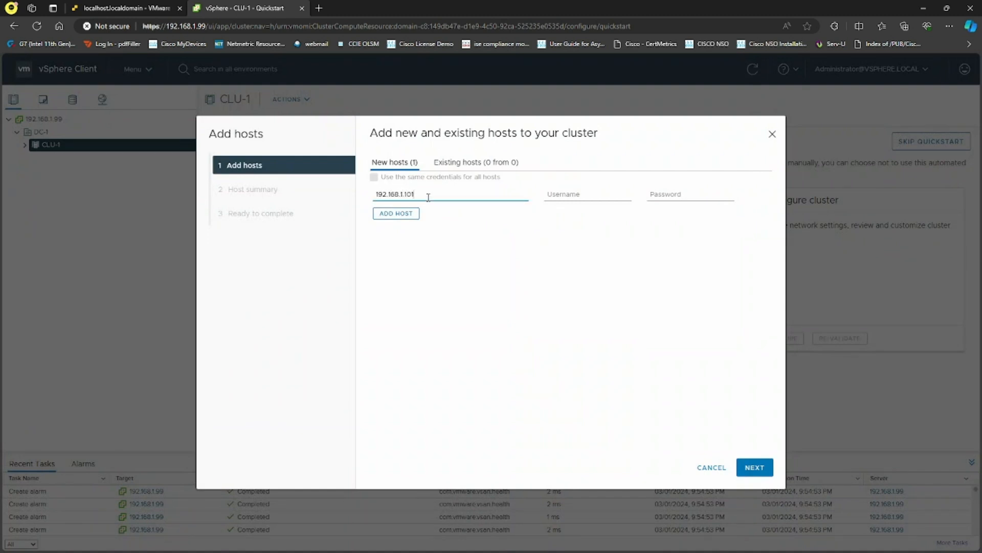
pyautogui.moveTo(429, 196); pyautogui.dragTo(350, 192)
pyautogui.hotkey('ctrl', 'c')
pyautogui.click(384, 214)
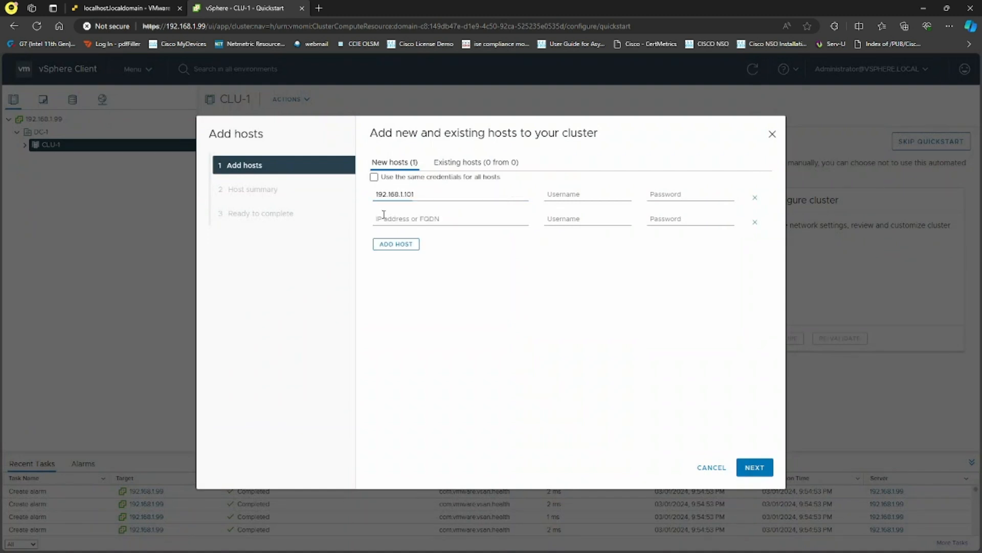
pyautogui.click(568, 194)
pyautogui.write('root')
pyautogui.press('Tab')
pyautogui.write('root')
pyautogui.click(375, 177)
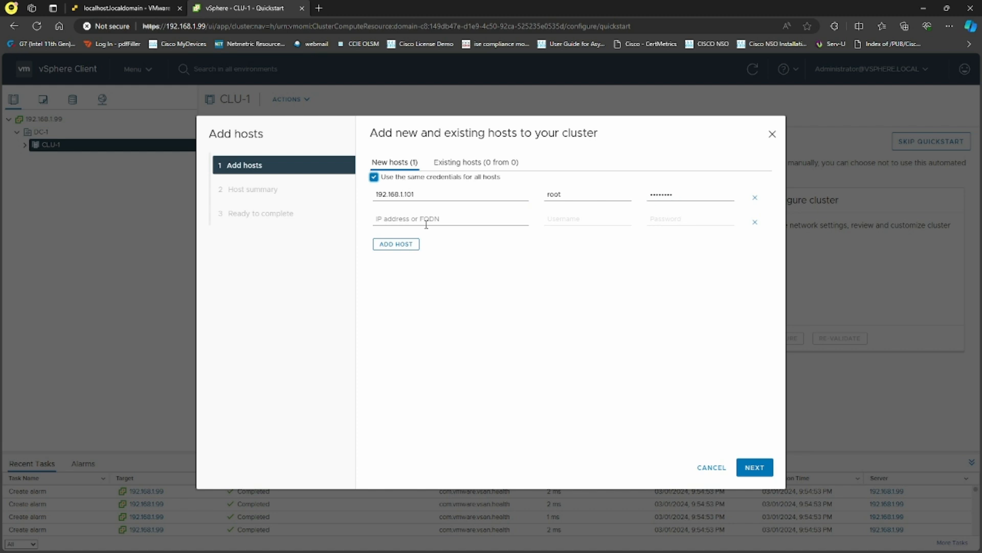
# Add hosts 192.168.1.102 and 192.168.1.103, accept their certificates, and finish.
pyautogui.click(426, 223)
pyautogui.hotkey('ctrl', 'v')
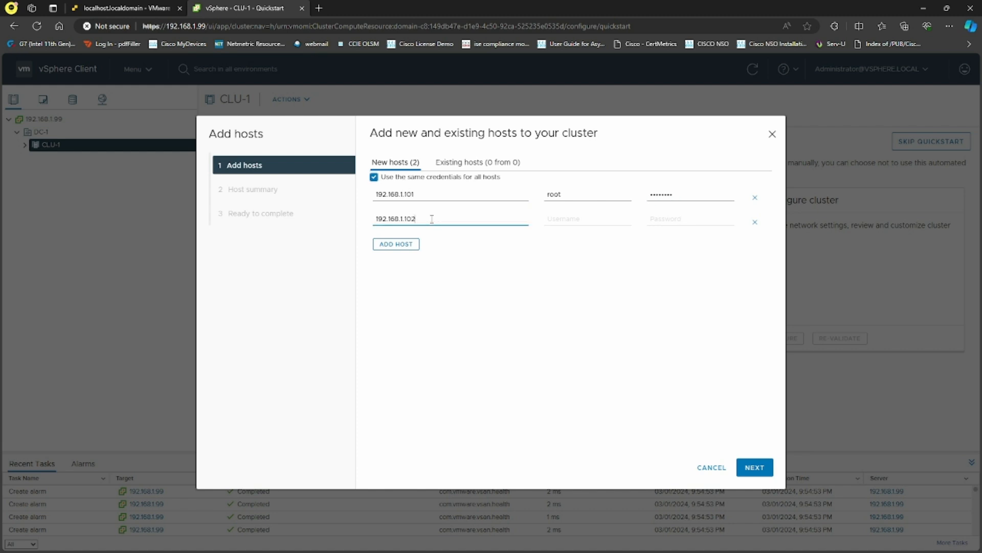
pyautogui.click(397, 244)
pyautogui.hotkey('ctrl', 'v')
pyautogui.press('BackSpace')
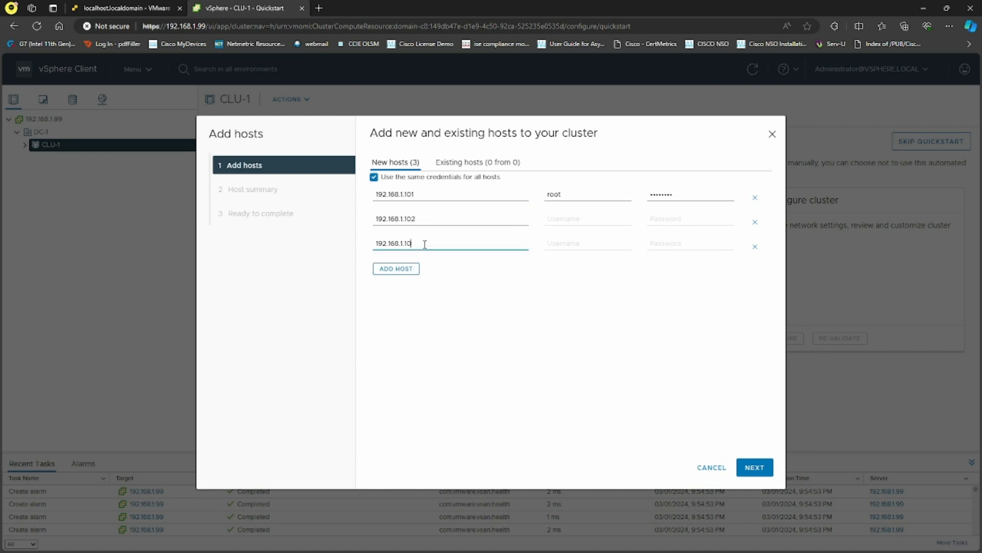
pyautogui.click(755, 467)
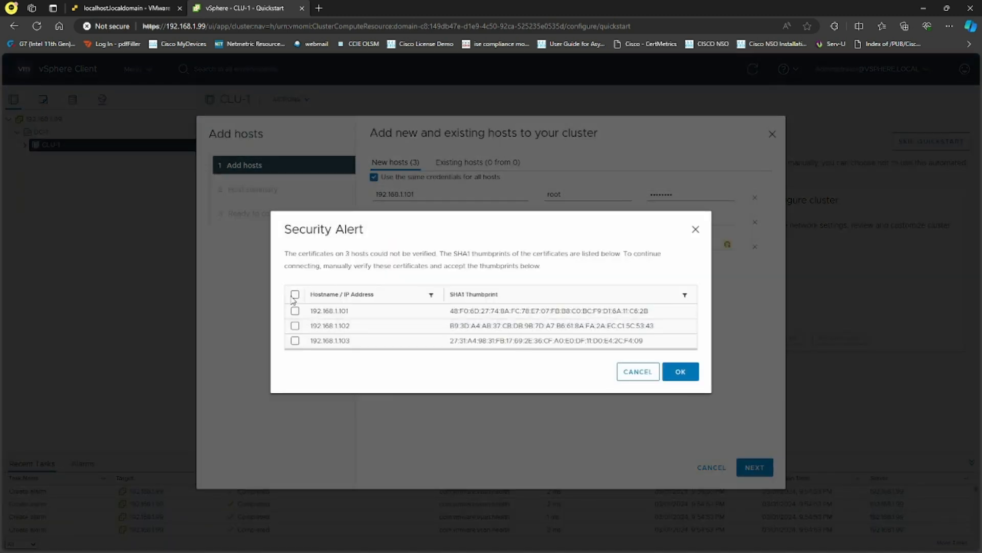
pyautogui.click(294, 295)
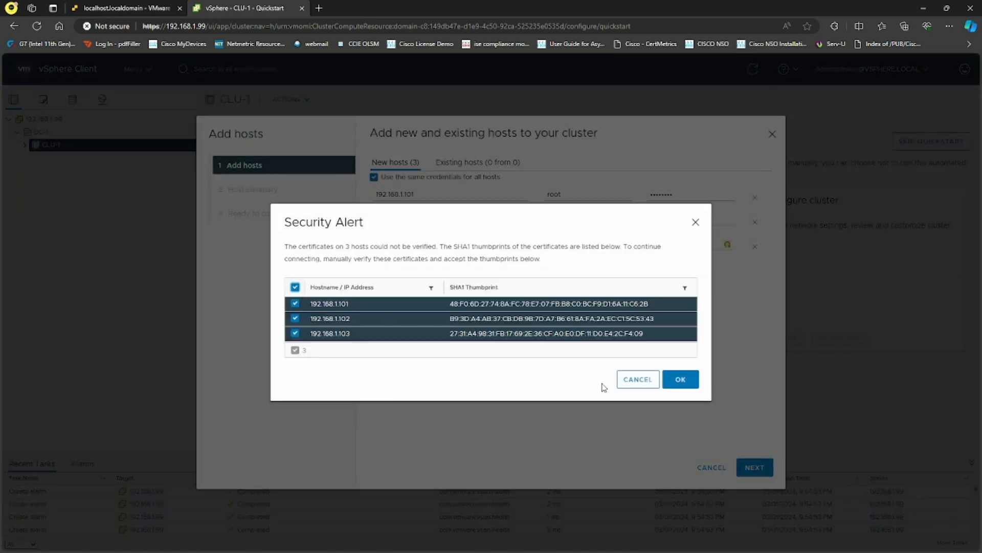
pyautogui.click(680, 372)
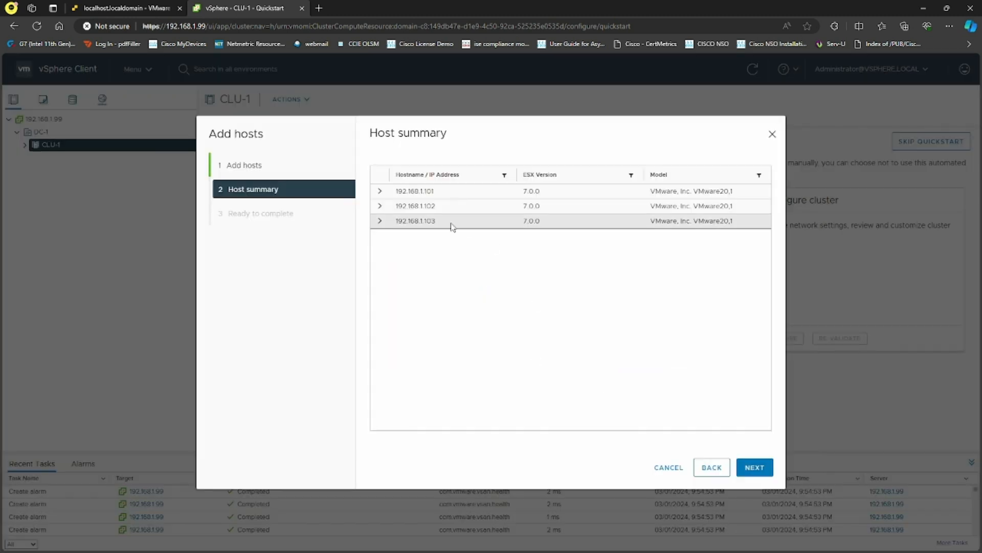
pyautogui.click(757, 470)
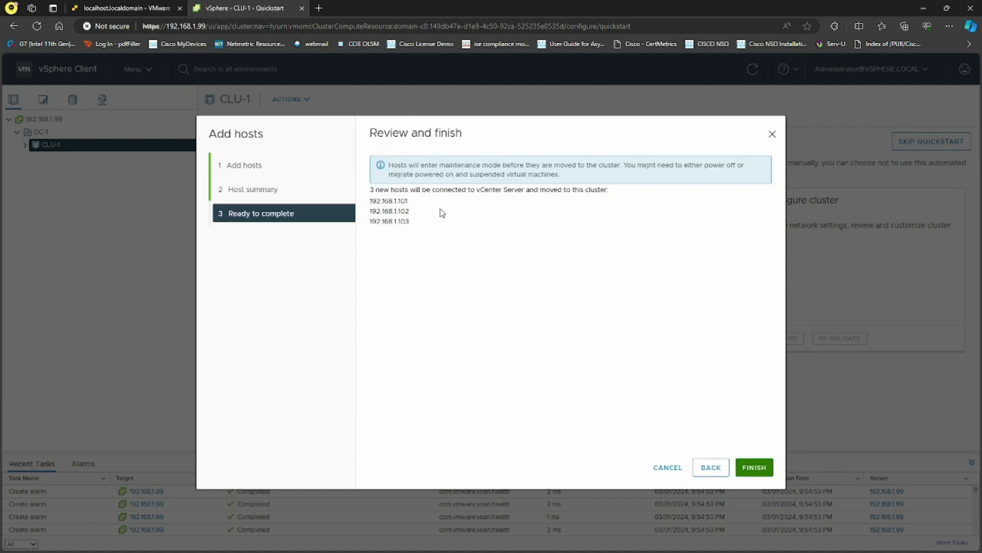
pyautogui.click(755, 467)
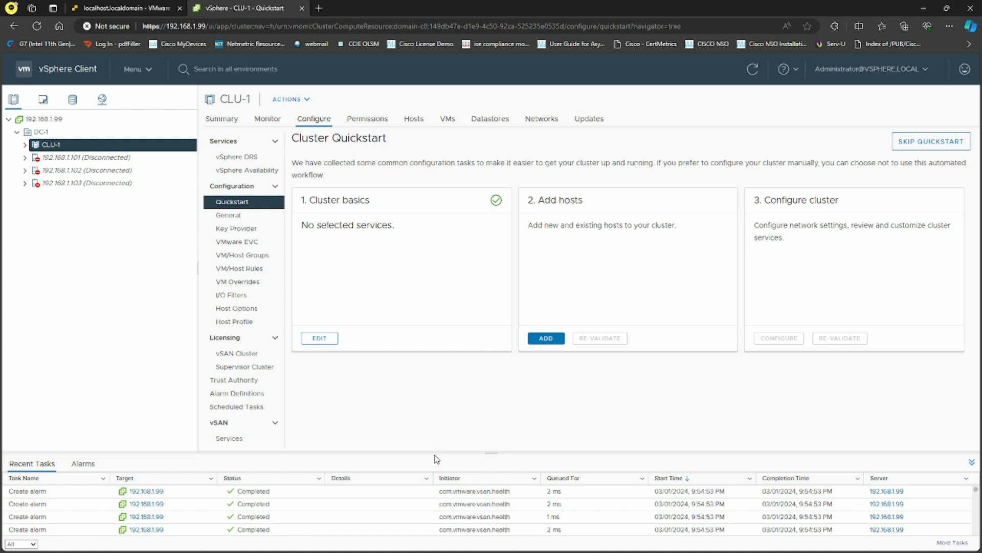
# Watch the add-host tasks in an enlarged Recent Tasks panel, then launch CLU-1's Configure cluster wizard.
pyautogui.moveTo(435, 453); pyautogui.dragTo(453, 393)
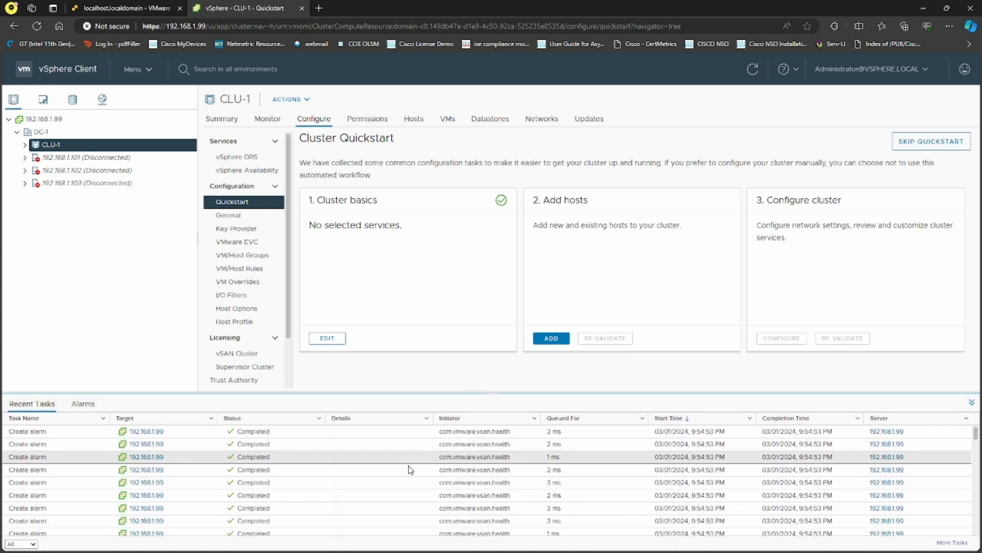
pyautogui.scroll(-5, 371, 499)
pyautogui.scroll(-5, 370, 499)
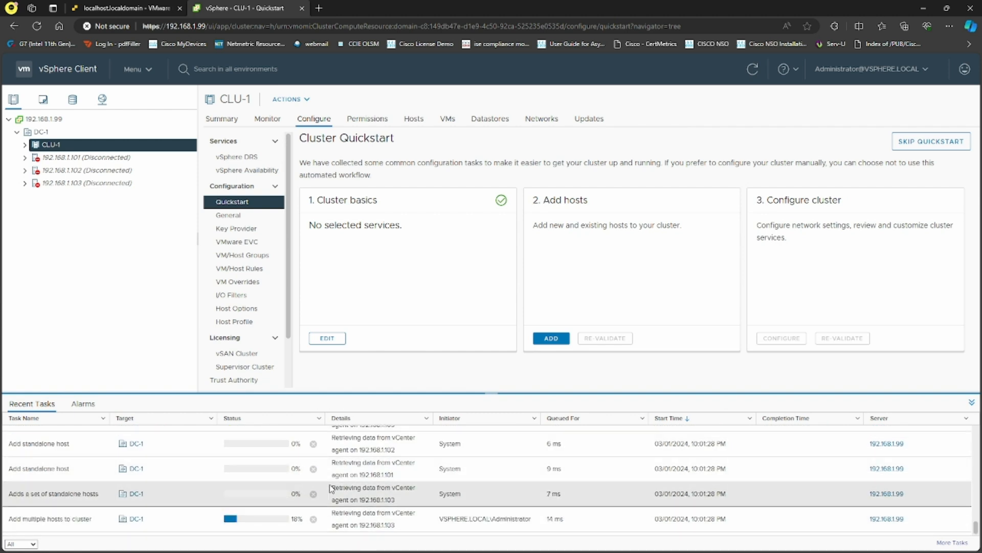
pyautogui.scroll(-2, 331, 489)
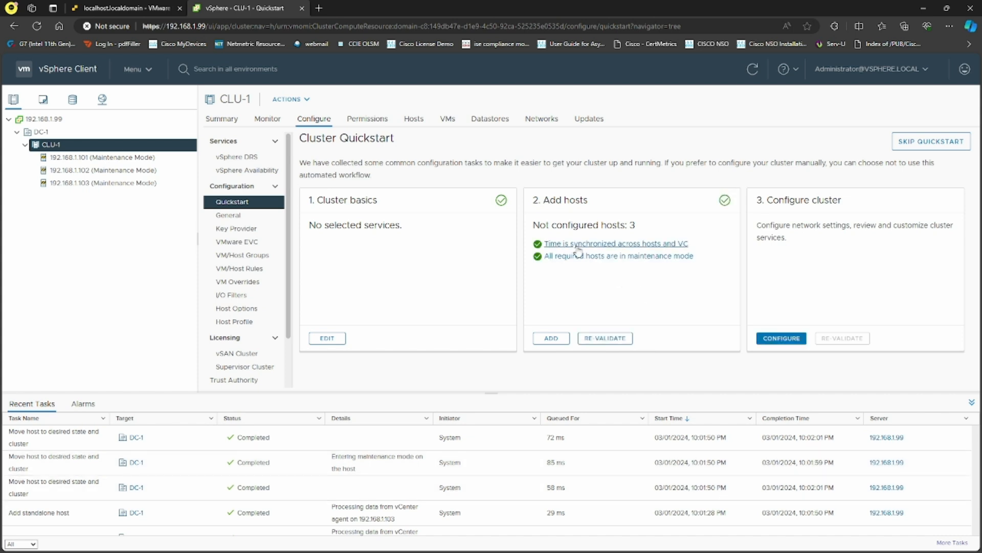
pyautogui.click(782, 338)
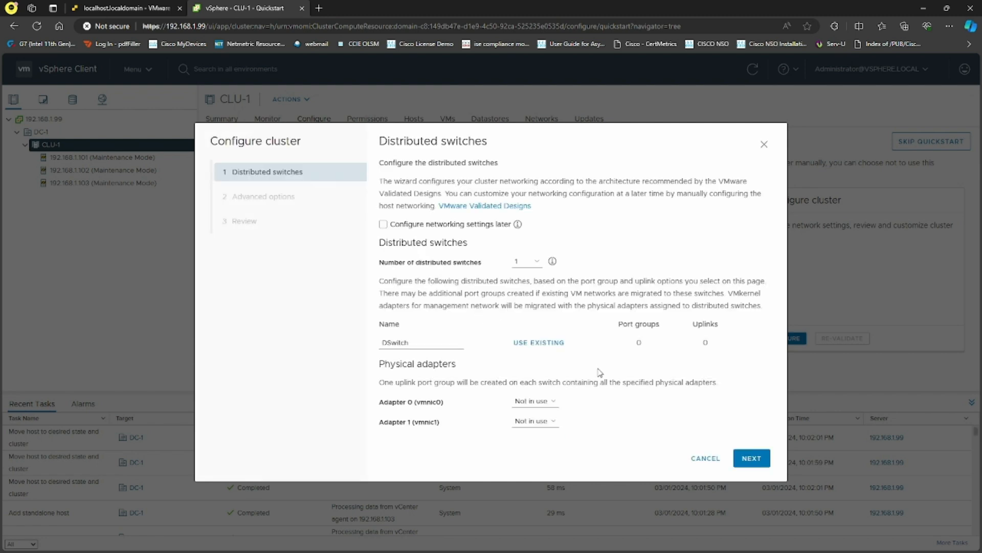
# Complete CLU-1's Quickstart configuration with networking deferred, then view DC-1's summary.
pyautogui.click(384, 224)
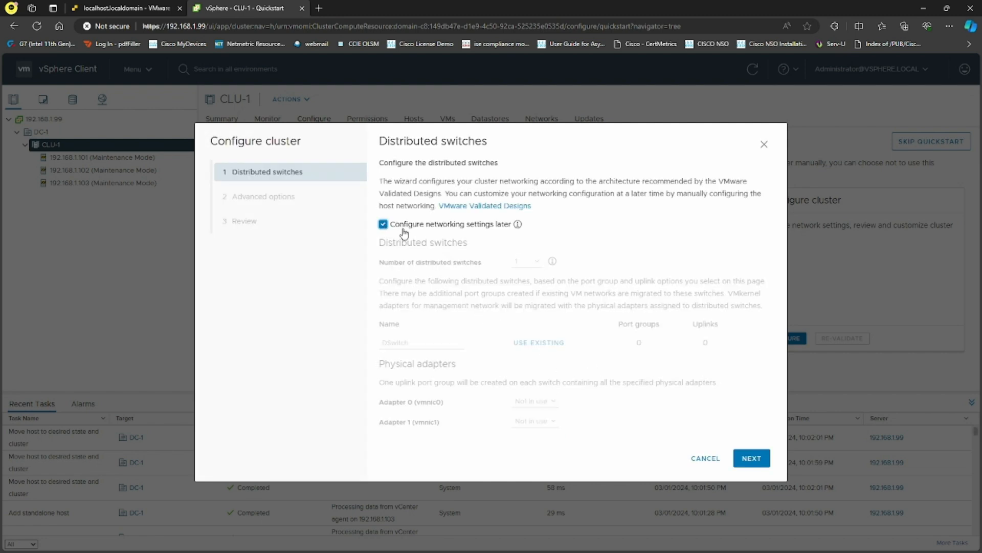
pyautogui.click(755, 460)
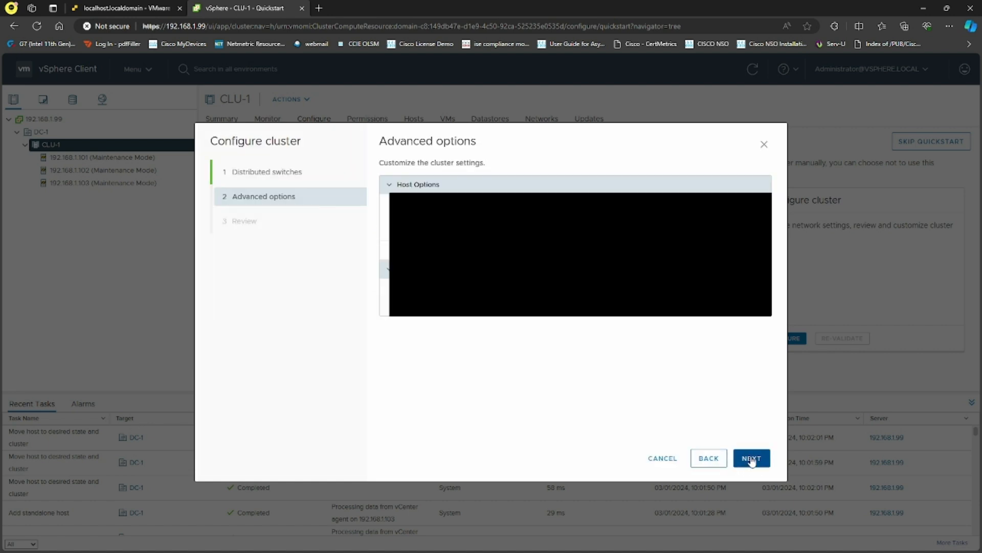
pyautogui.click(753, 459)
pyautogui.click(752, 459)
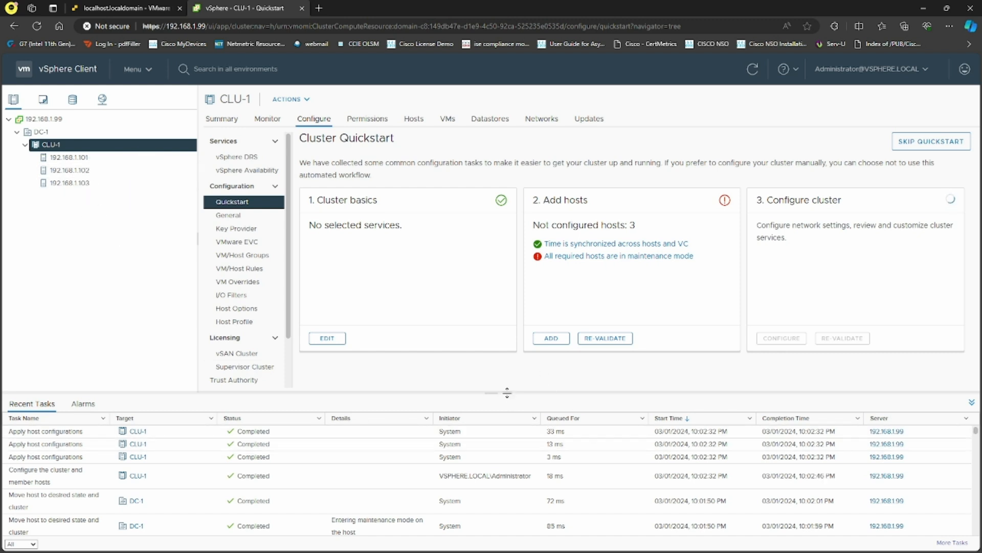
pyautogui.moveTo(507, 393); pyautogui.dragTo(508, 449)
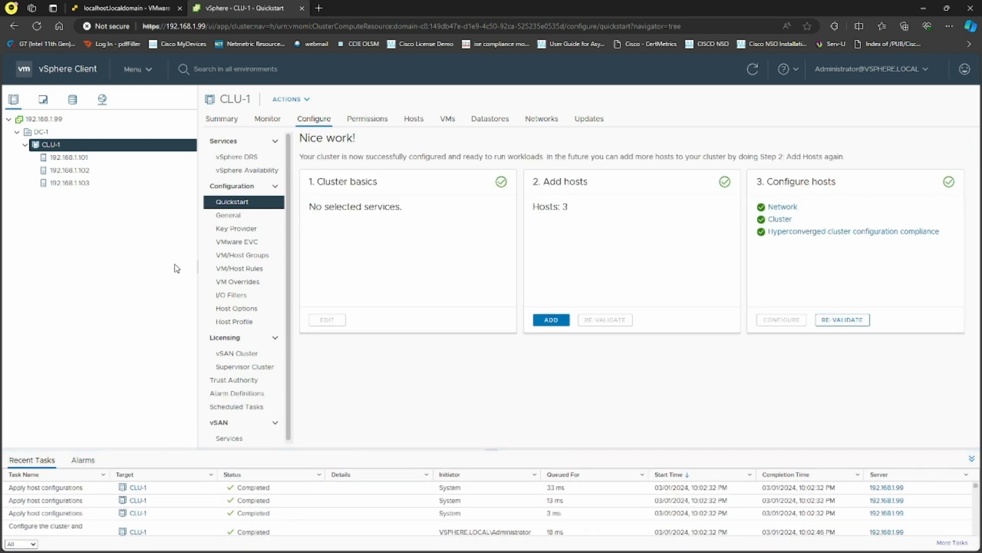
pyautogui.click(61, 134)
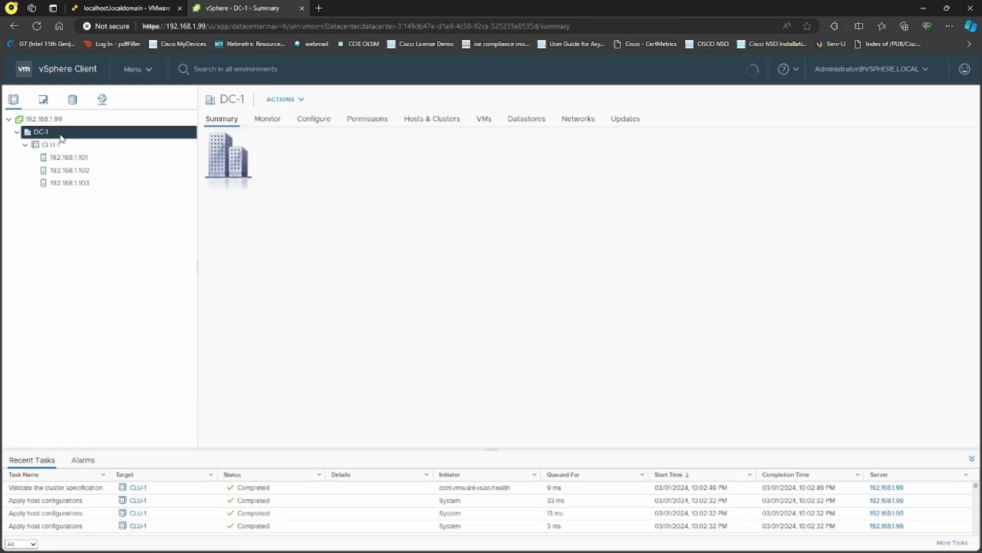
# Create distributed switch vDS-1, version 7.0.0, with 4 uplinks and default port group vSAN.
pyautogui.rightClick(61, 135)
pyautogui.click(237, 223)
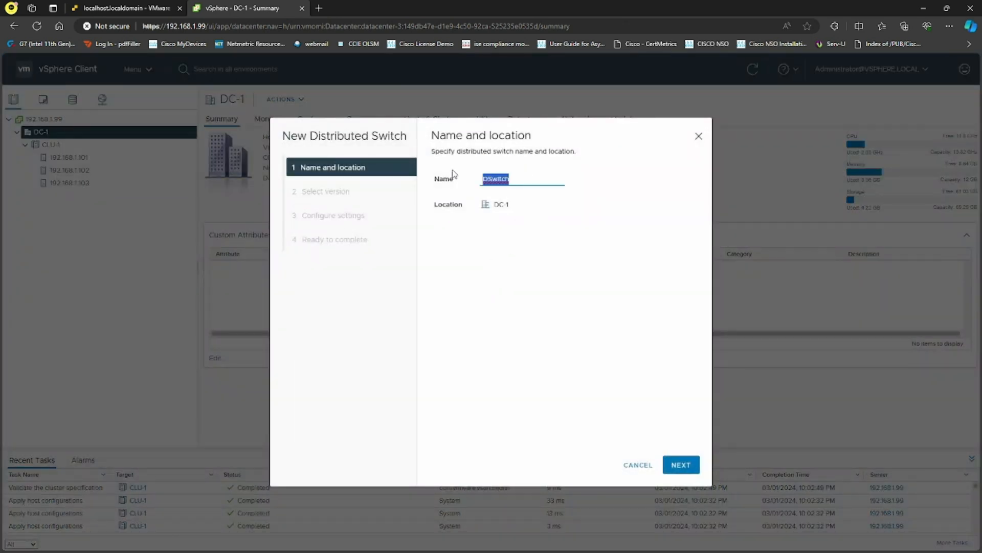
pyautogui.write('vDS-1')
pyautogui.click(681, 465)
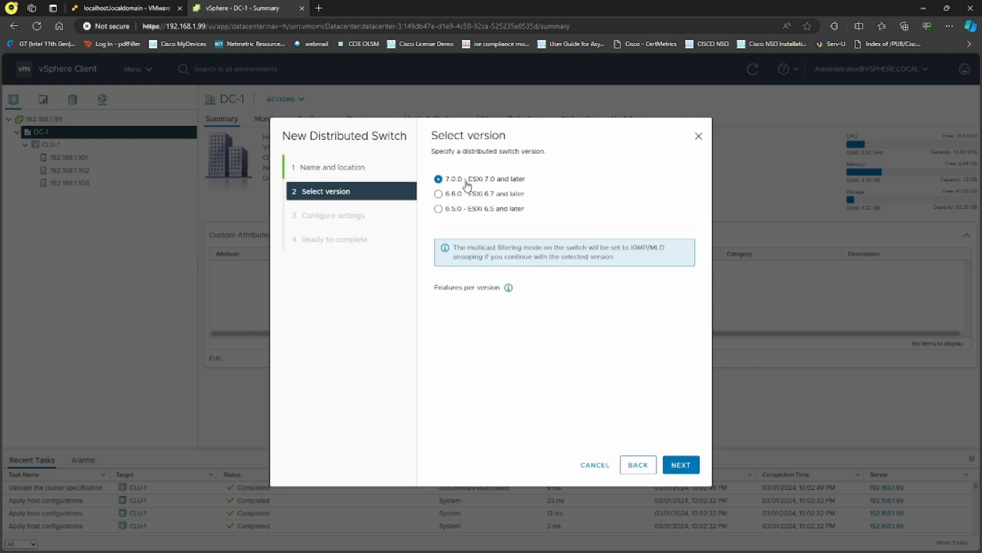
pyautogui.click(680, 465)
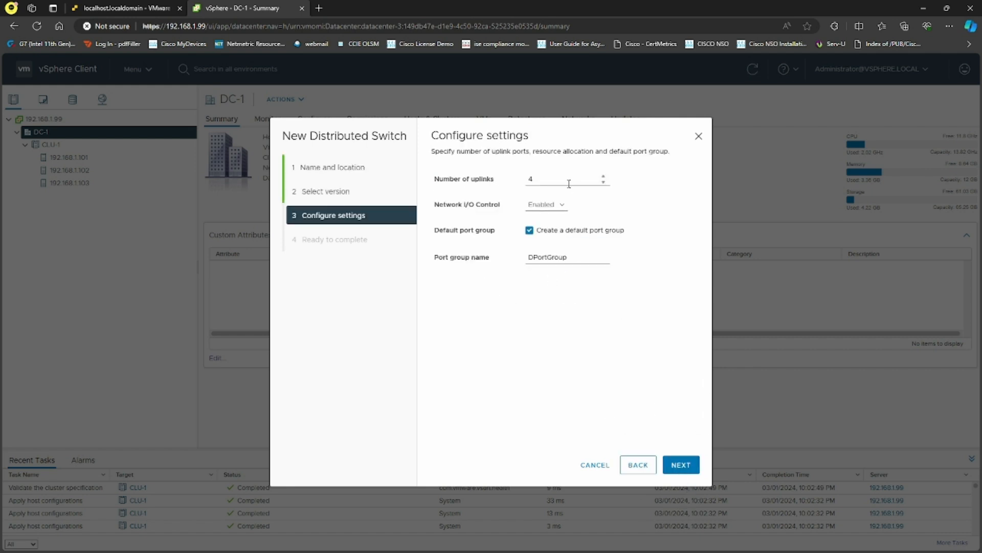
pyautogui.moveTo(542, 178); pyautogui.dragTo(503, 181)
pyautogui.click(572, 359)
pyautogui.moveTo(574, 257); pyautogui.dragTo(475, 242)
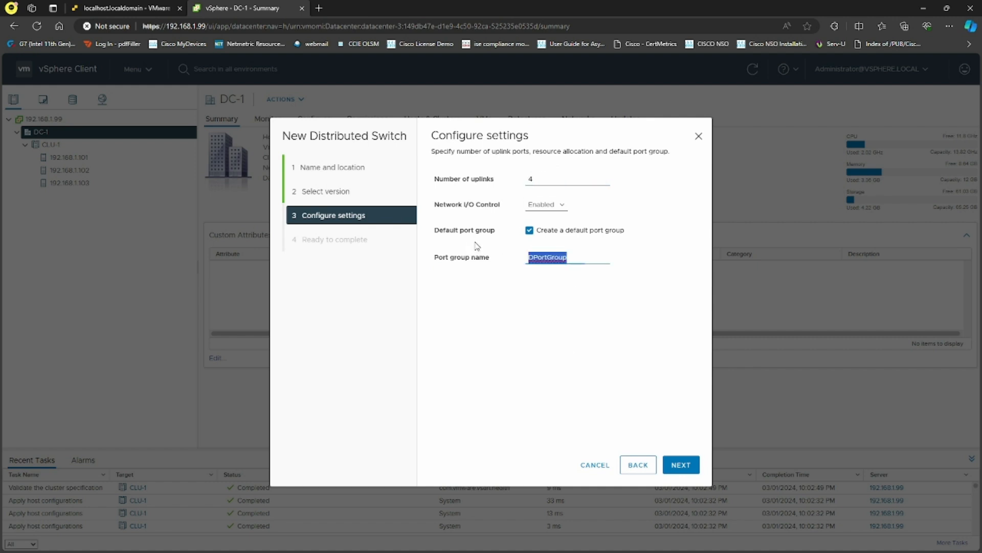
pyautogui.write('vSAM')
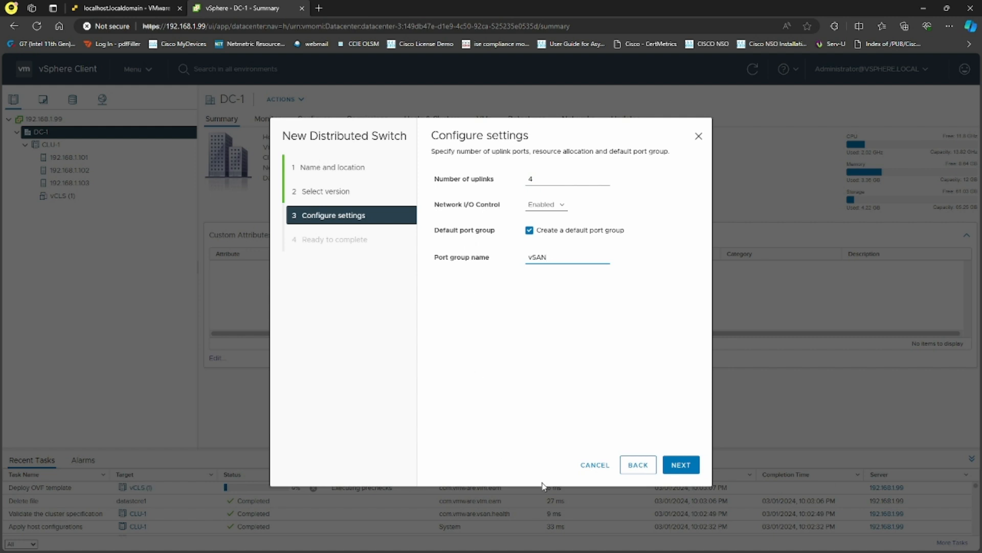
pyautogui.click(681, 465)
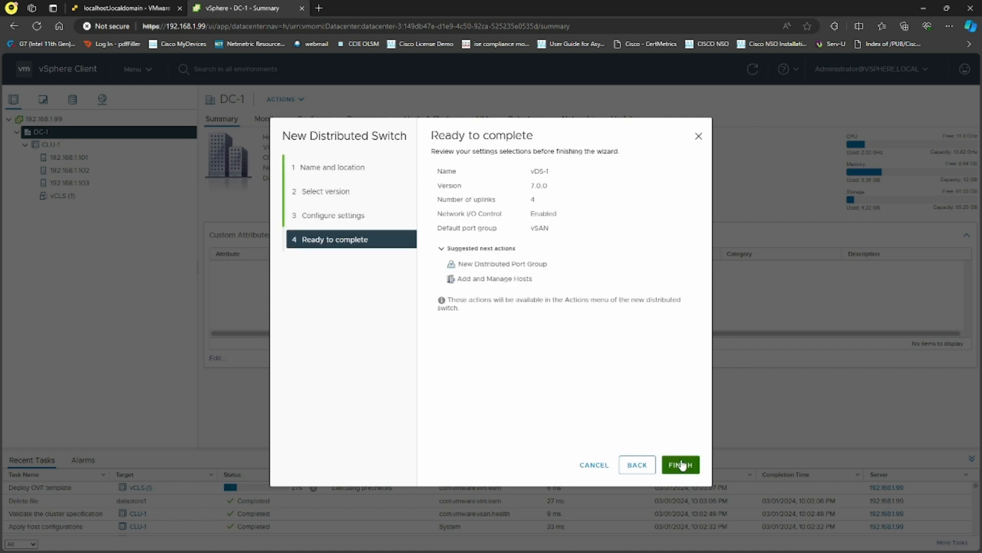
pyautogui.click(681, 465)
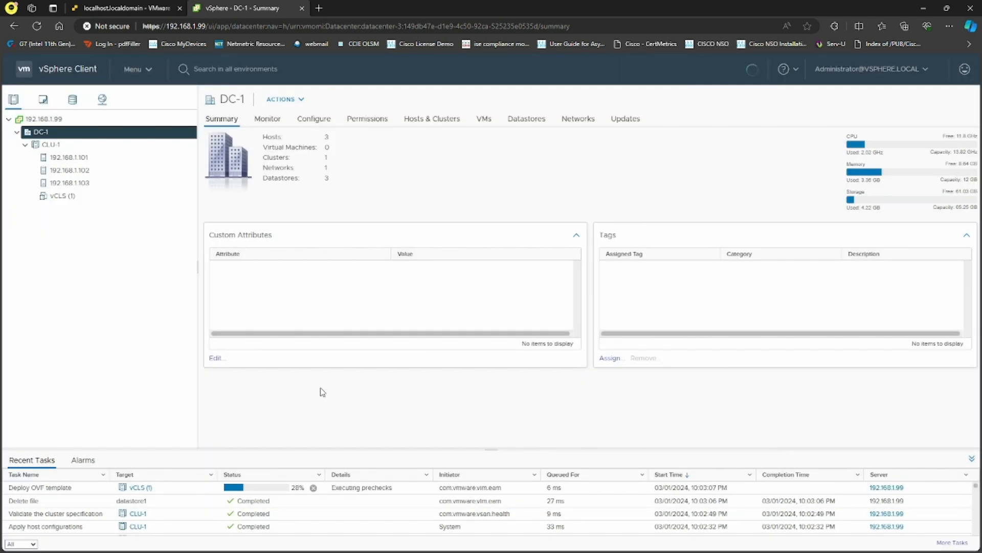
# Show the Configure > Topology diagram of vDS-1 under 192.168.1.99 in the Networking inventory.
pyautogui.click(102, 100)
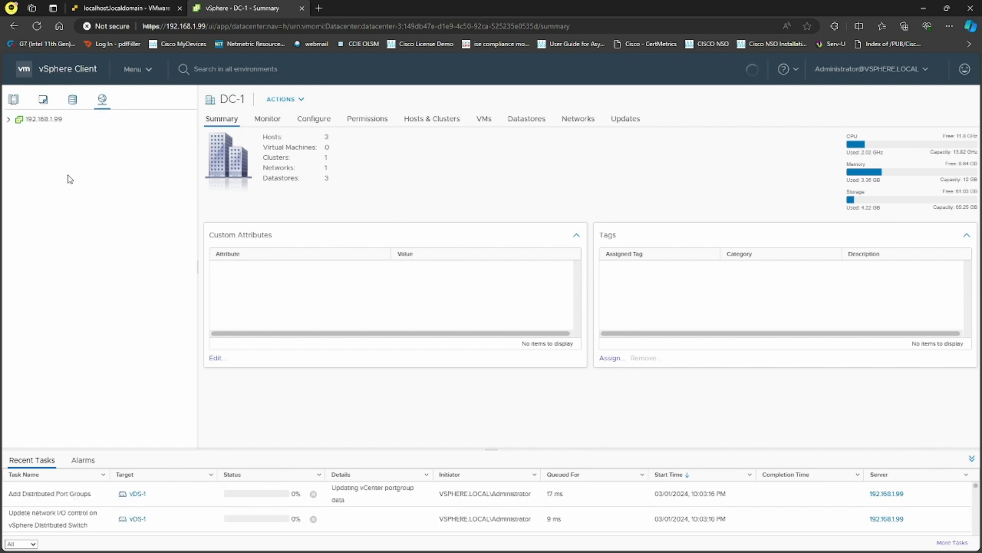
pyautogui.click(17, 132)
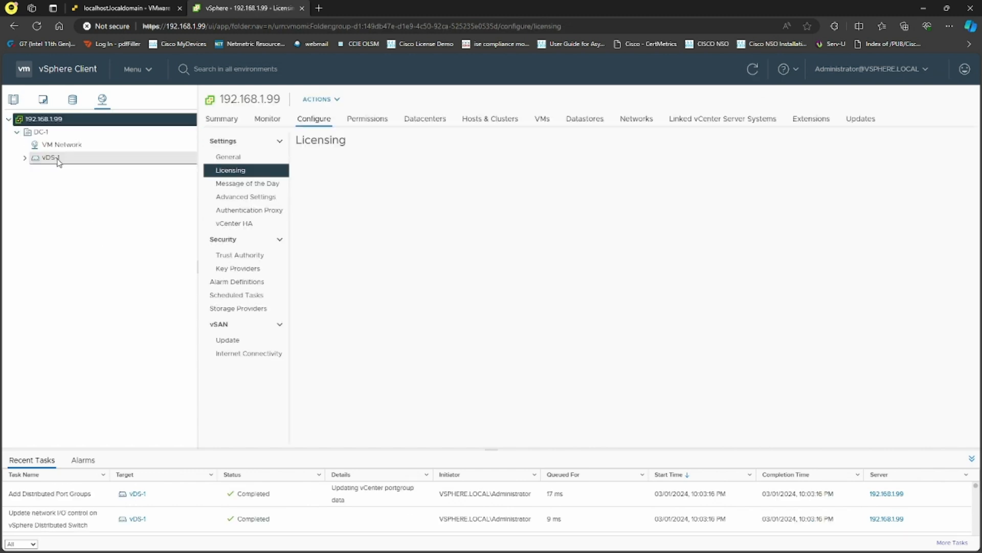
pyautogui.click(49, 158)
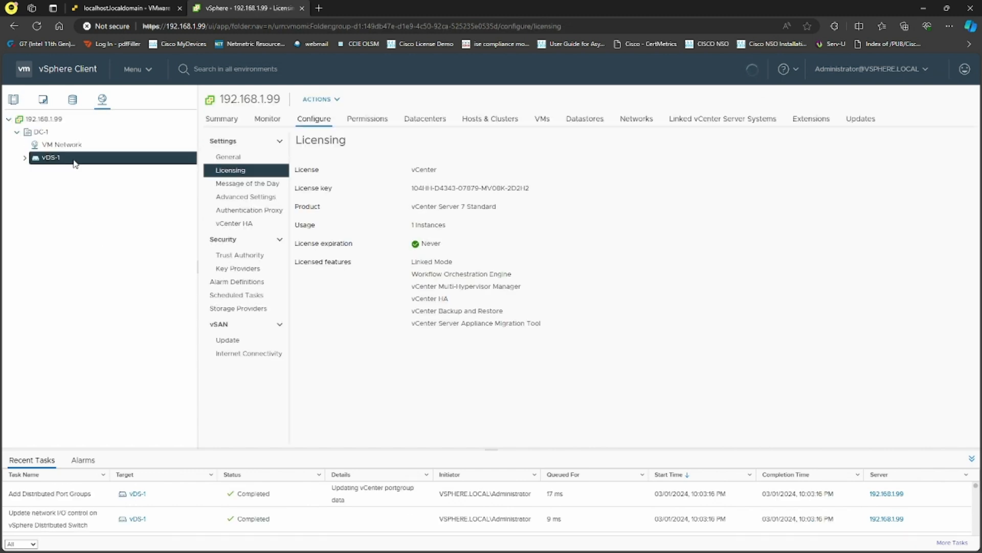
pyautogui.click(25, 158)
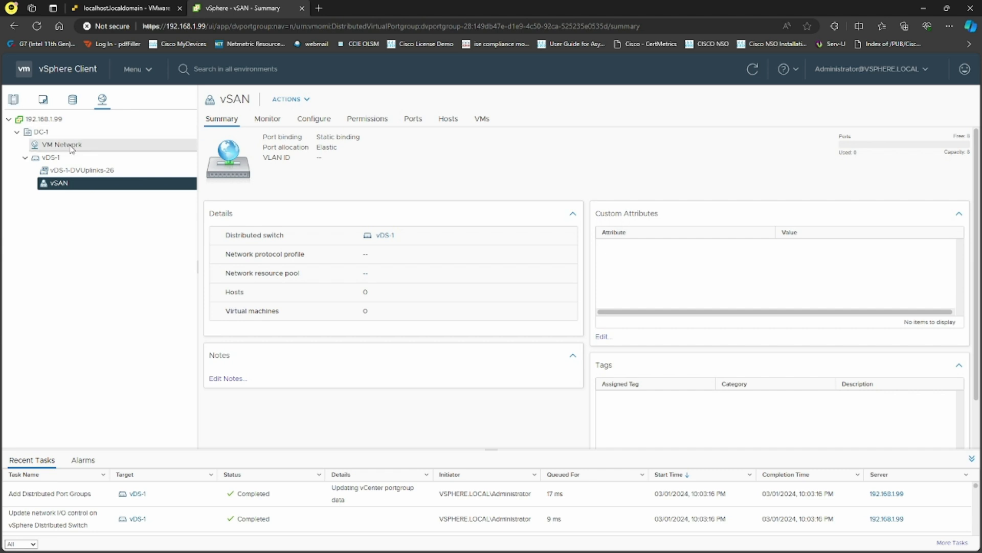
pyautogui.click(51, 157)
pyautogui.click(314, 120)
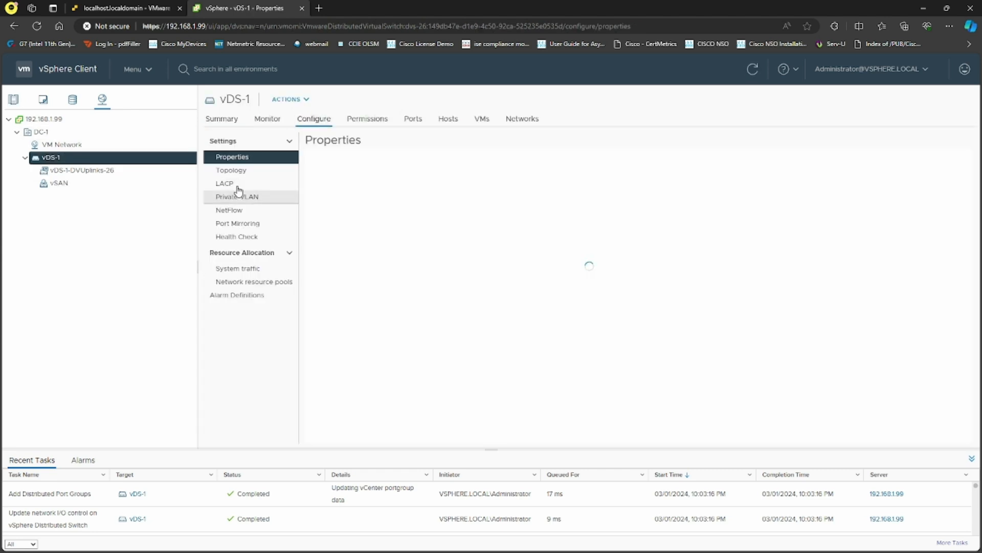
pyautogui.click(245, 171)
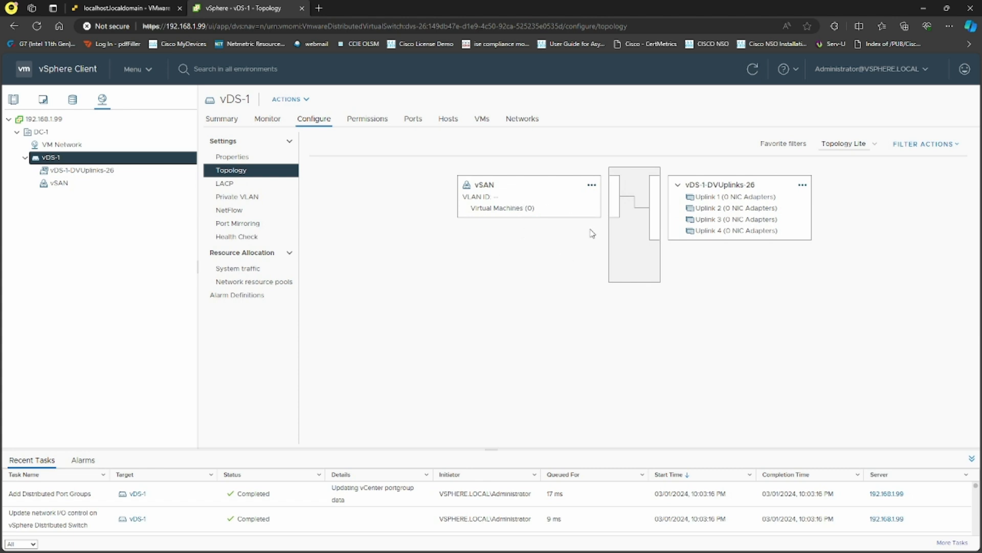
# Create a new distributed port group named VMs on vDS-1 with default settings.
pyautogui.rightClick(121, 157)
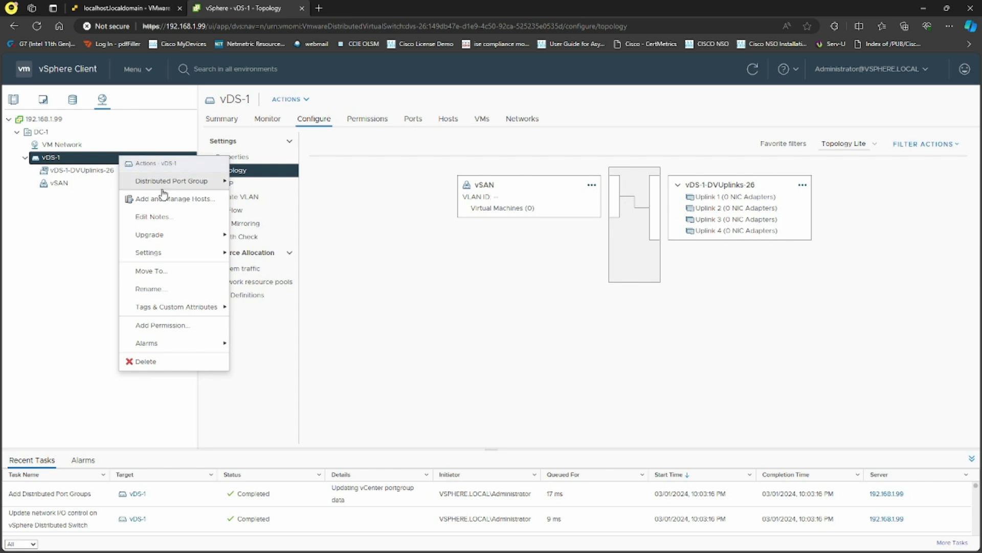
pyautogui.moveTo(183, 236)
pyautogui.moveTo(204, 182)
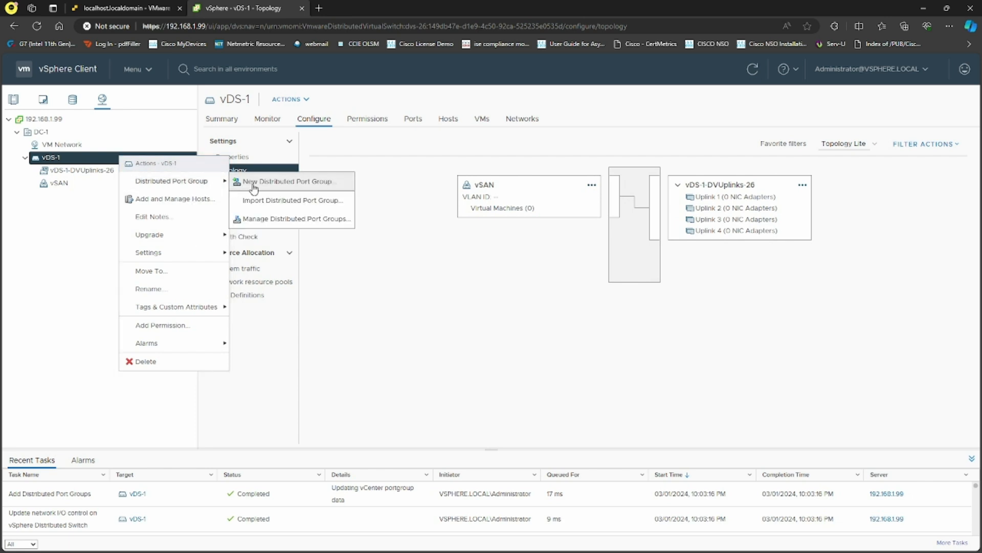
pyautogui.click(251, 185)
pyautogui.moveTo(493, 178); pyautogui.dragTo(421, 170)
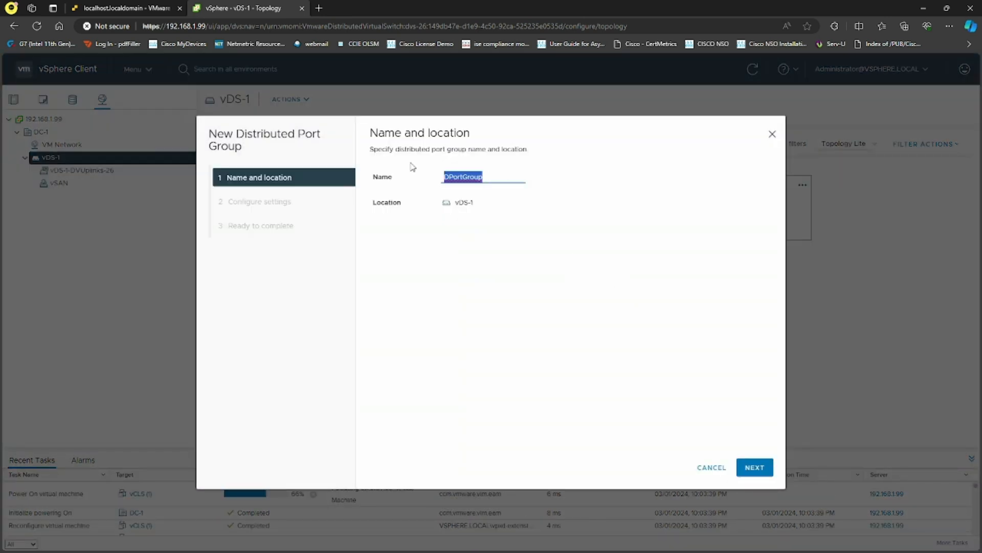
pyautogui.write('VMs')
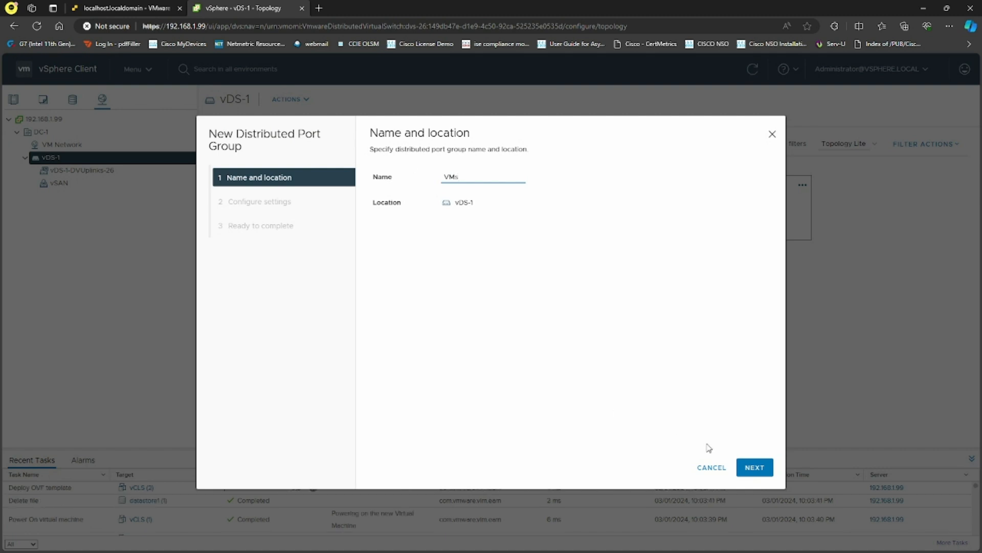
pyautogui.click(755, 467)
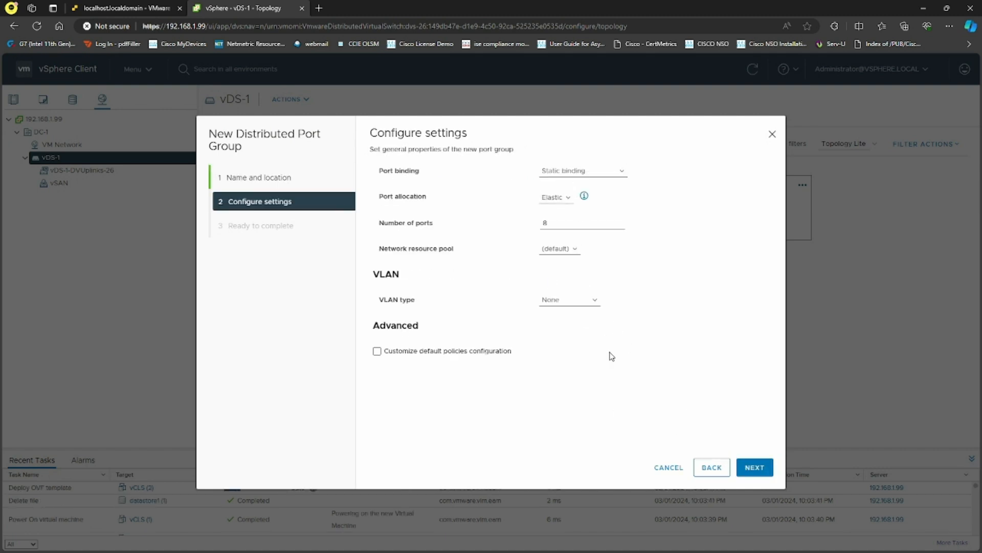
pyautogui.click(739, 471)
pyautogui.click(754, 474)
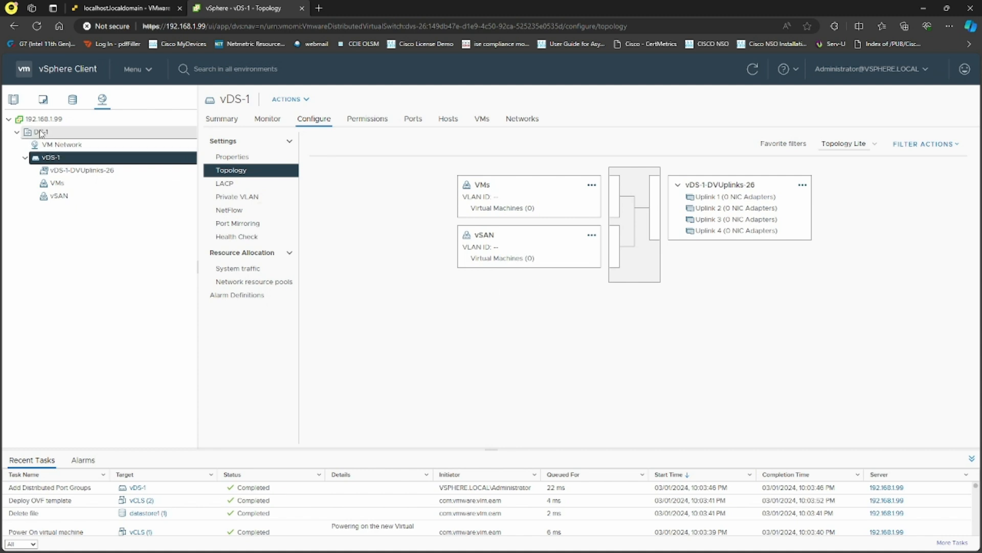
# Start Add and Manage Hosts on vDS-1 and select all three hosts to add.
pyautogui.rightClick(59, 158)
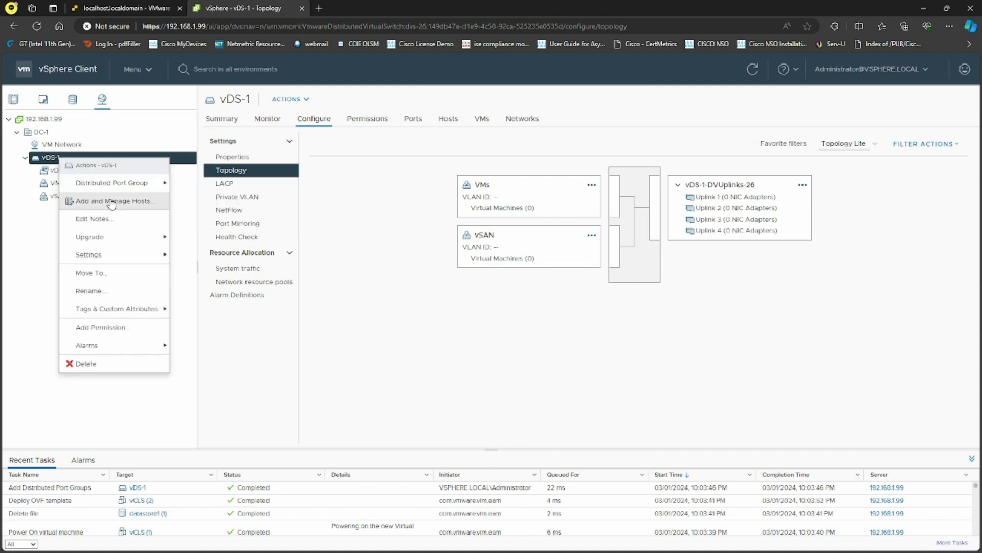
pyautogui.click(114, 200)
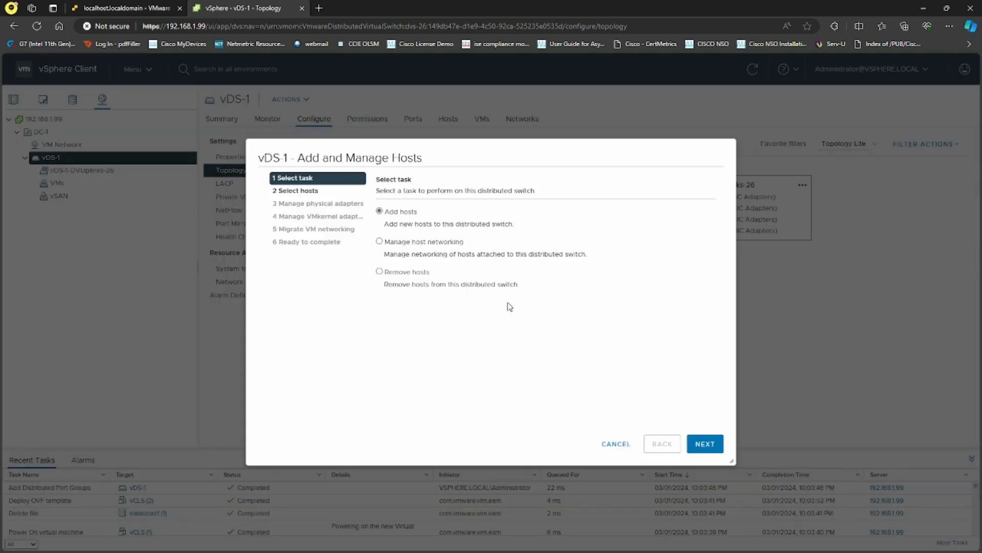
pyautogui.click(705, 444)
pyautogui.click(389, 214)
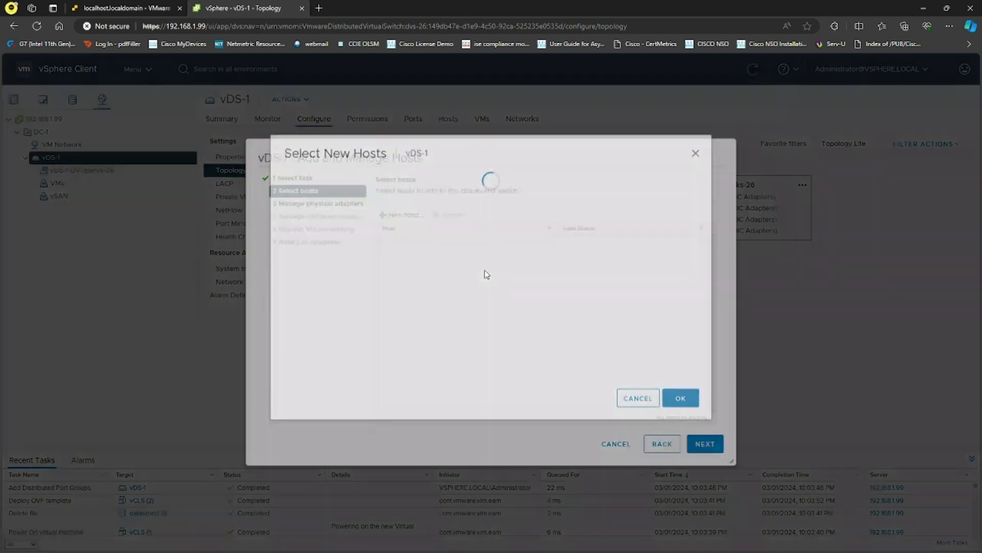
pyautogui.click(295, 235)
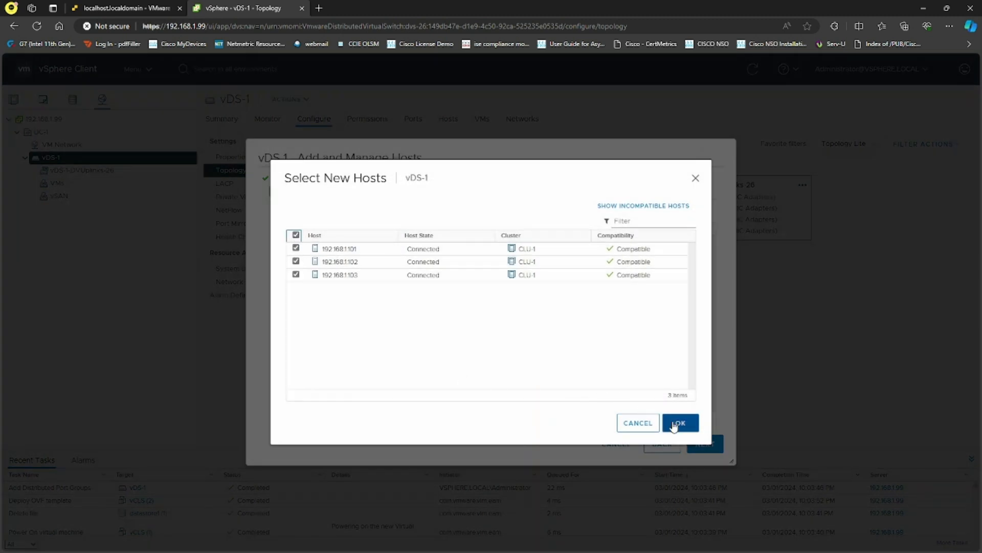
pyautogui.click(674, 423)
pyautogui.click(704, 444)
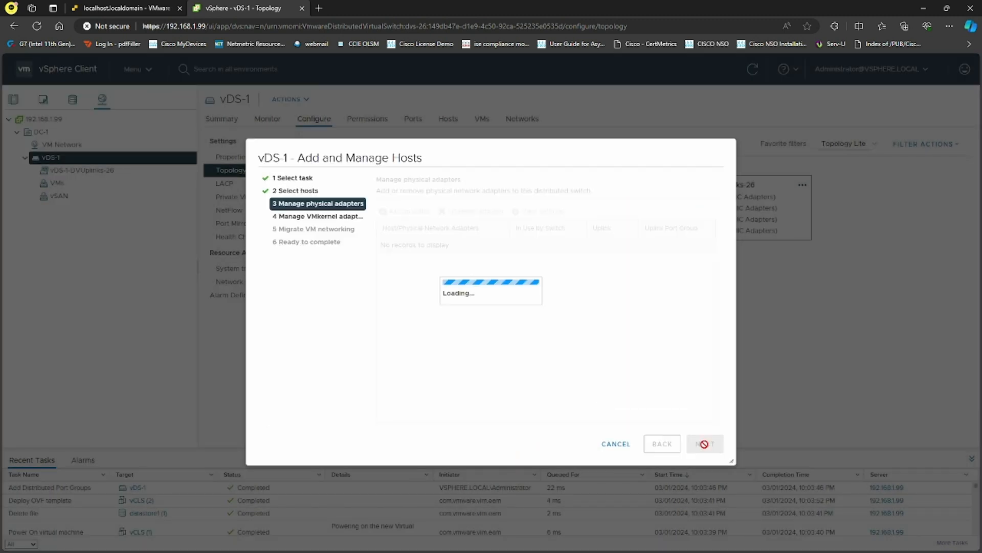
# Assign vmnic1 to Uplink 1 on all hosts, leave VMkernel adapters unmigrated, and finish.
pyautogui.click(450, 306)
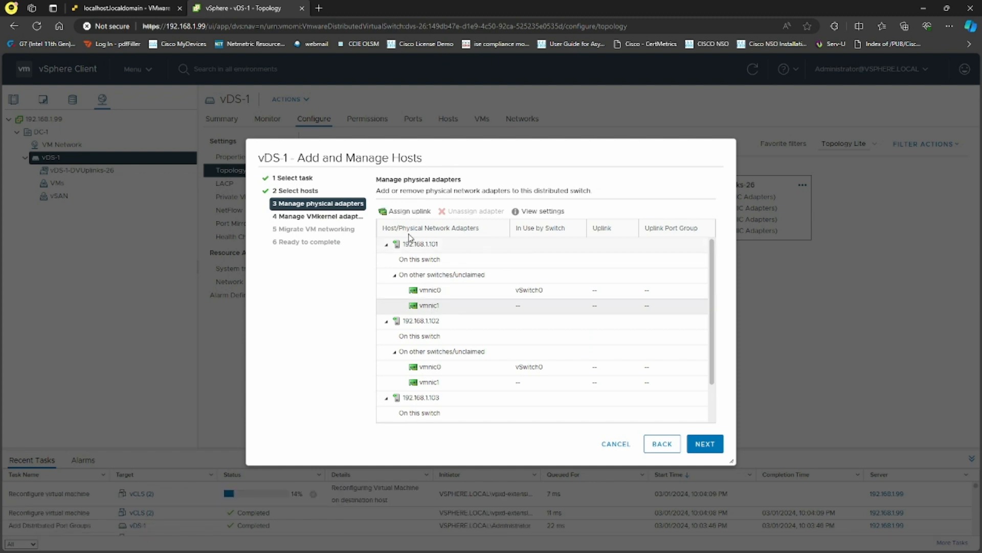
pyautogui.click(410, 211)
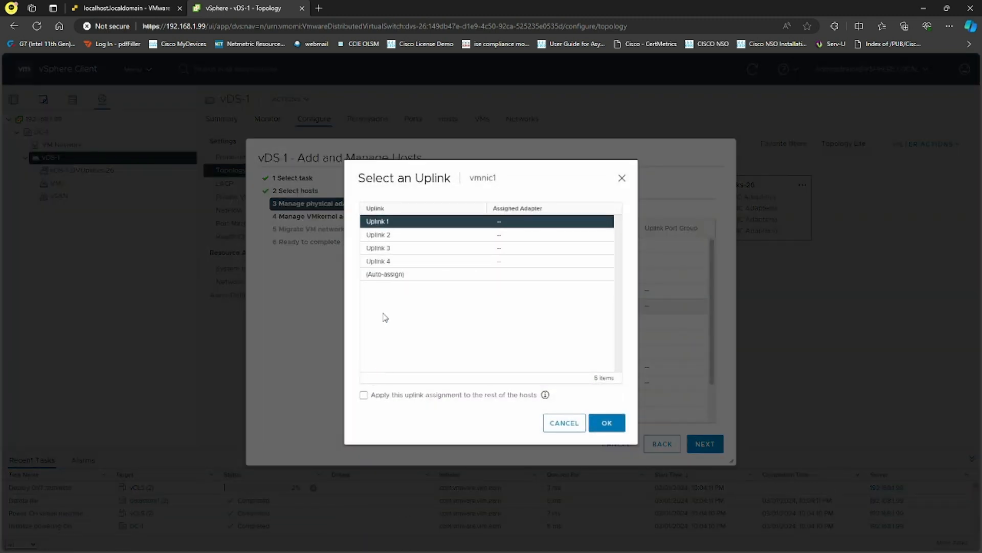
pyautogui.click(409, 225)
pyautogui.click(364, 395)
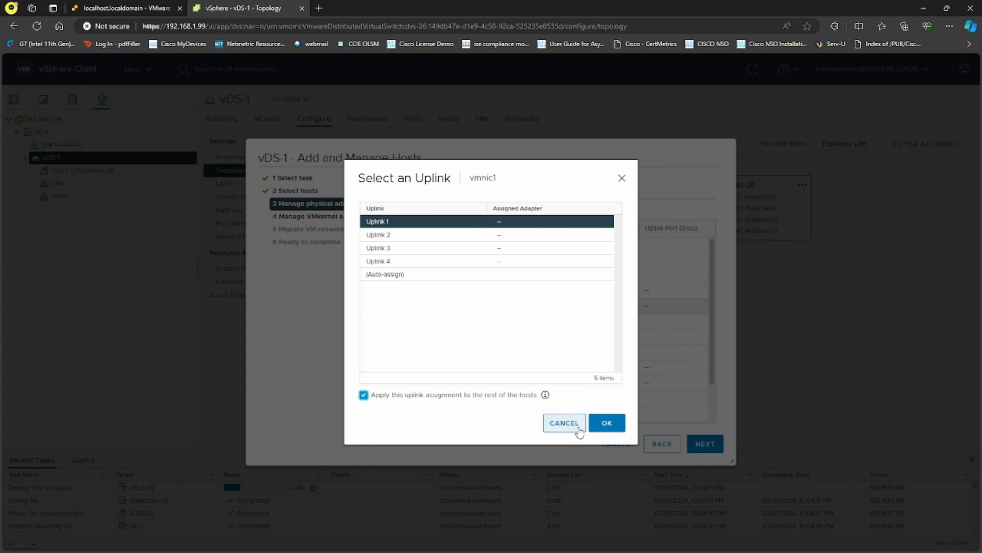
pyautogui.click(606, 423)
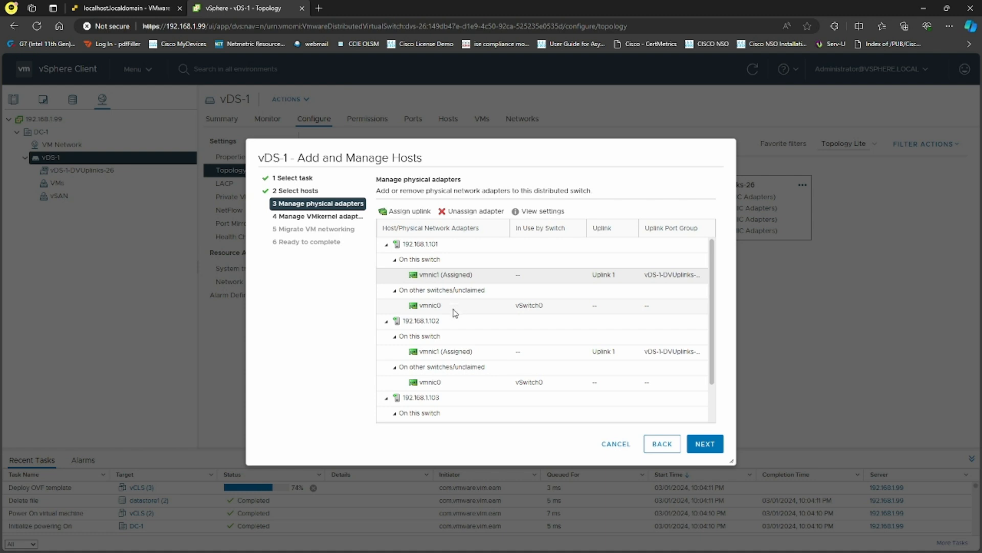
pyautogui.click(709, 444)
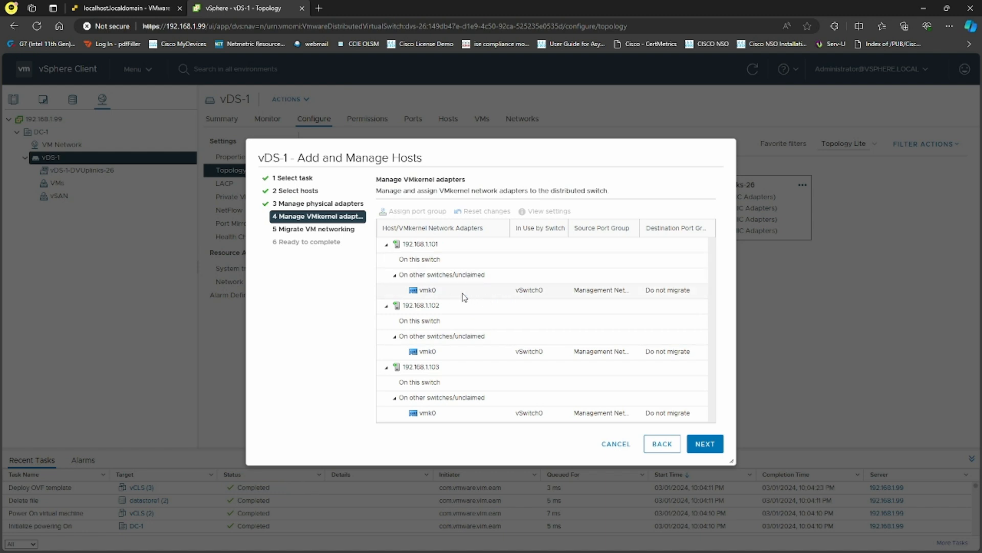
pyautogui.click(705, 445)
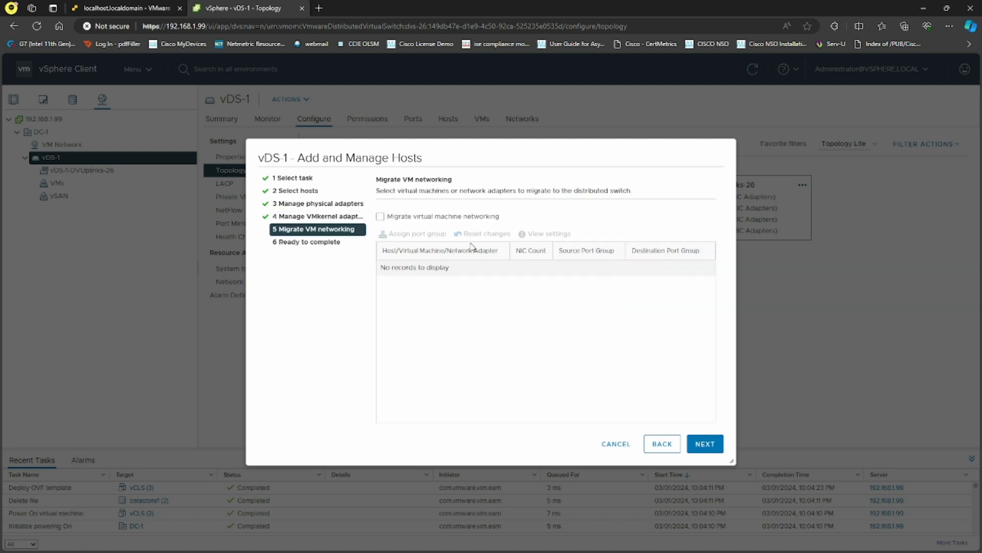
pyautogui.click(699, 447)
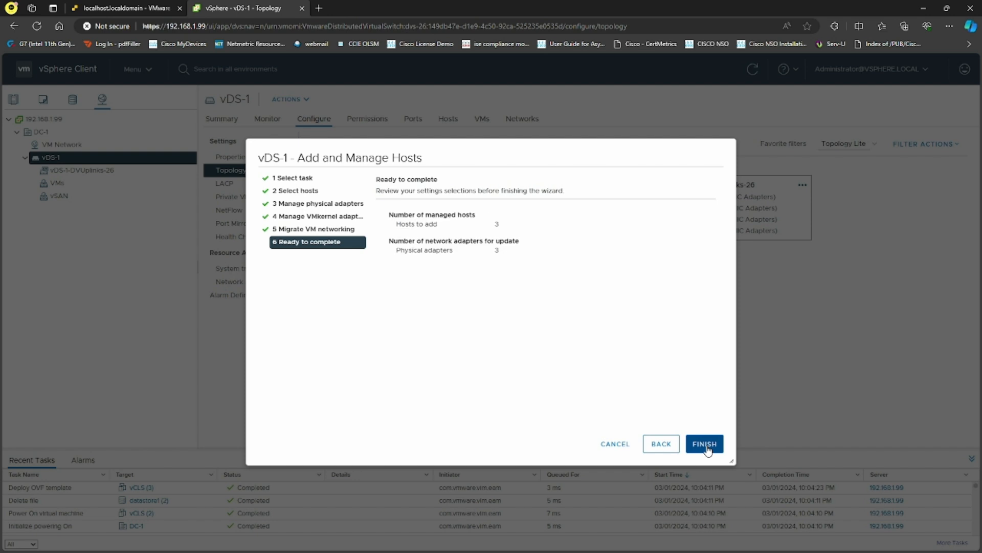
pyautogui.click(706, 445)
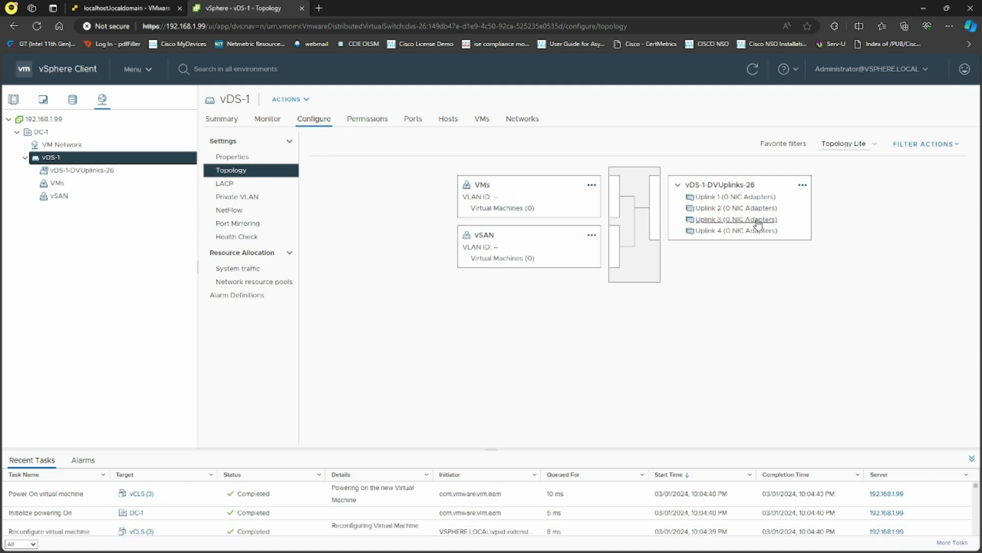
# Inspect Uplink 1 and Uplink 2 connections in vDS-1's topology, then select host 192.168.1.101.
pyautogui.click(721, 200)
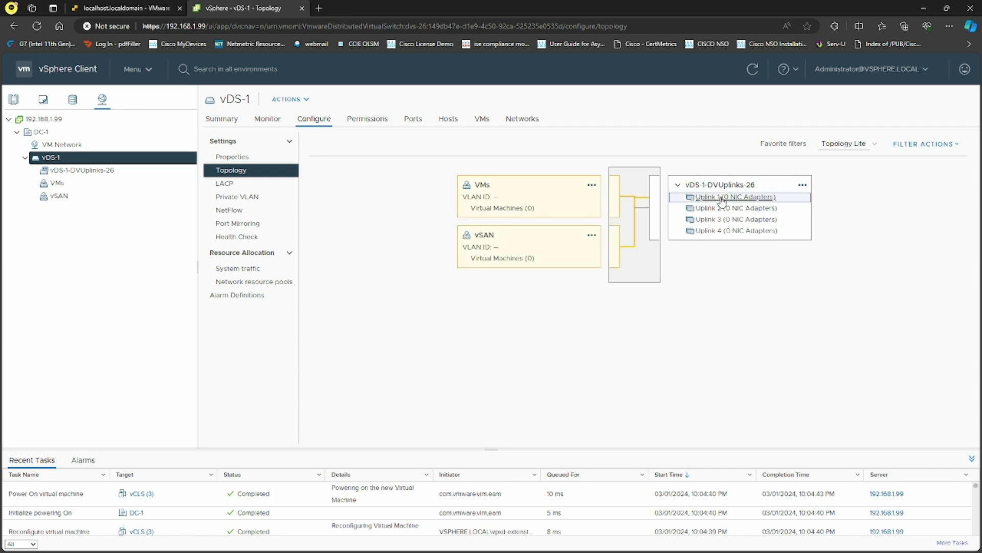
pyautogui.click(721, 211)
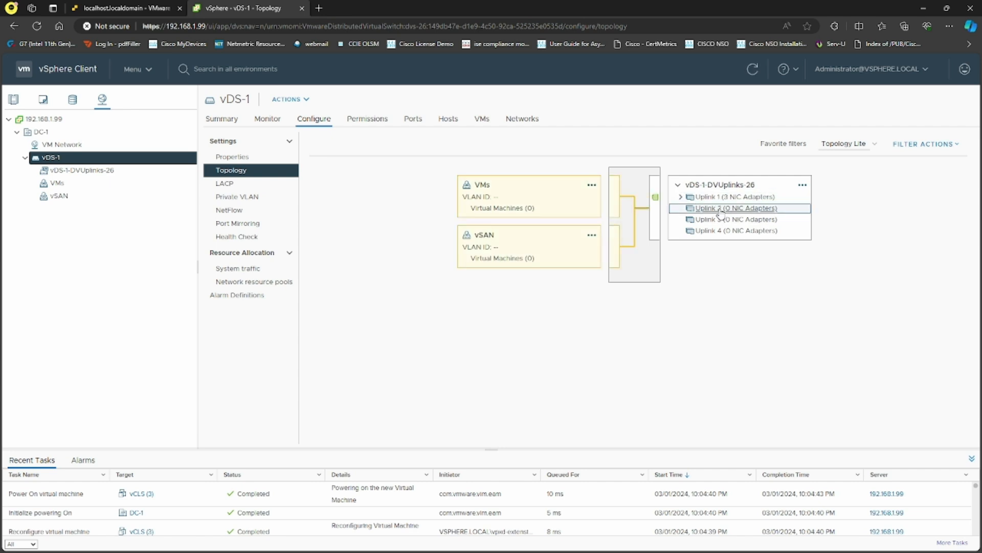
pyautogui.click(721, 200)
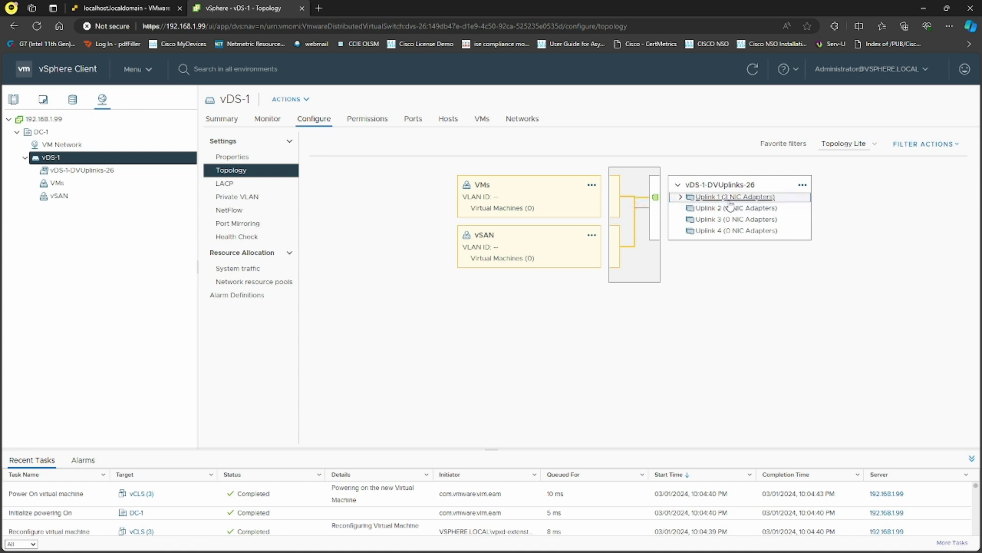
pyautogui.click(680, 197)
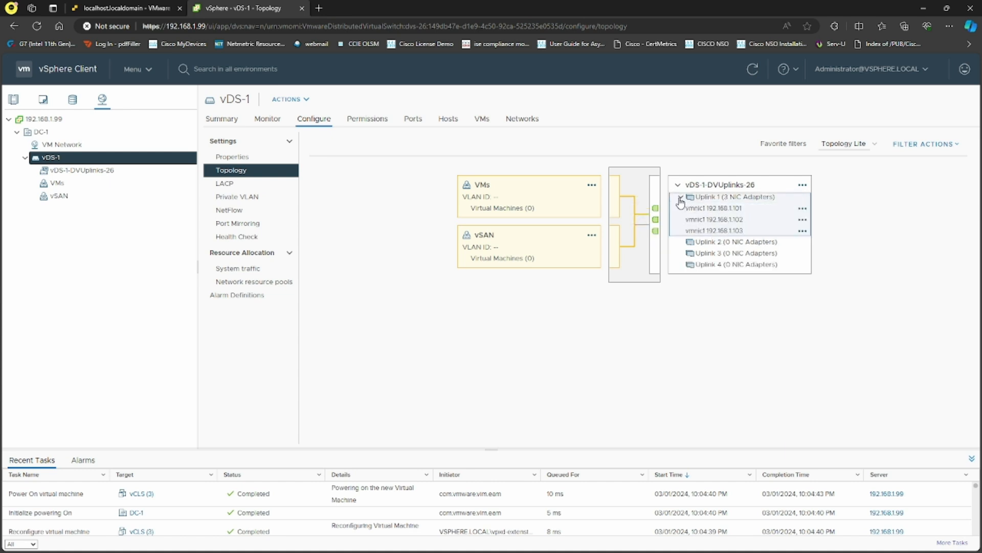
pyautogui.click(681, 198)
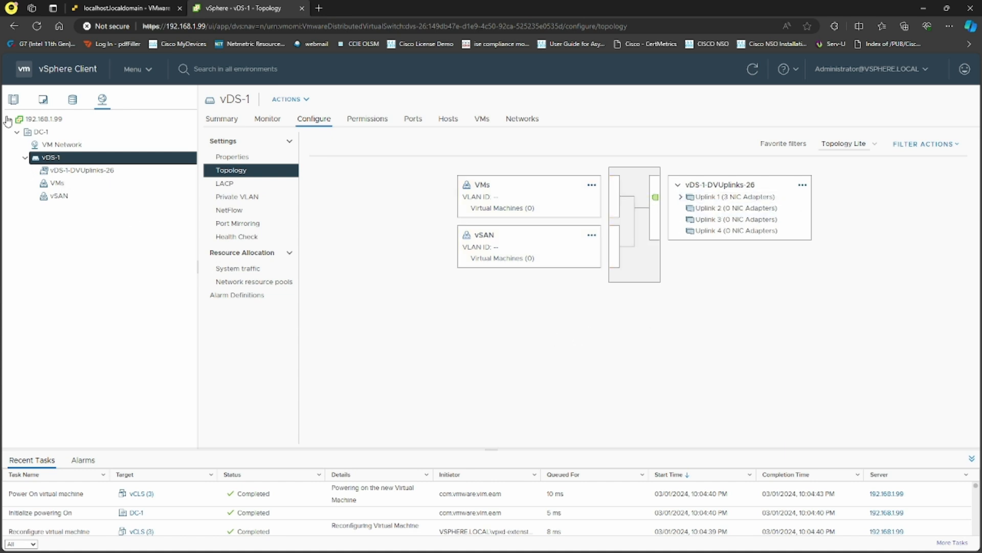
pyautogui.click(13, 99)
pyautogui.click(85, 162)
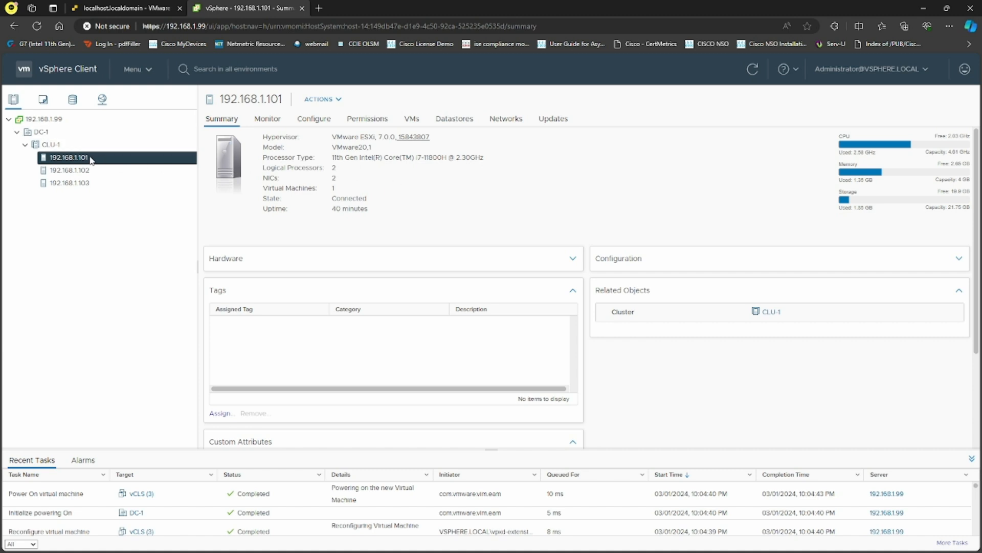
# Begin adding a VMkernel network adapter to host 192.168.1.101, briefly targeting vSwitch0.
pyautogui.click(314, 119)
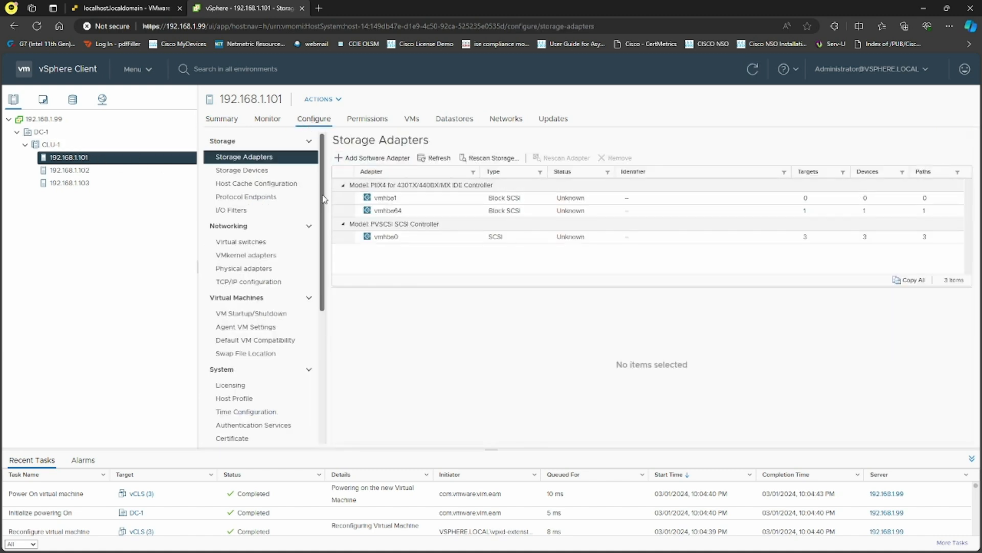
pyautogui.click(253, 256)
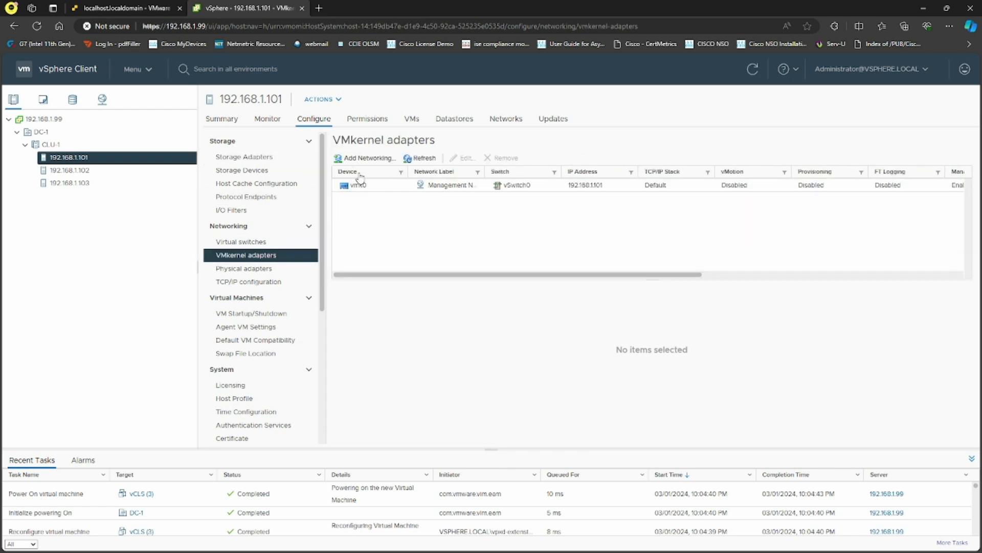
pyautogui.click(370, 158)
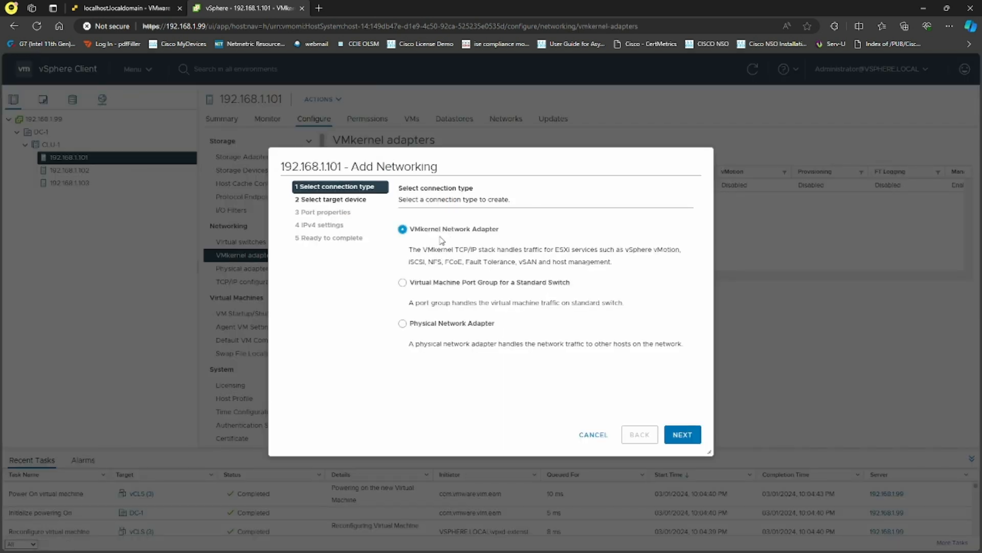
pyautogui.click(671, 431)
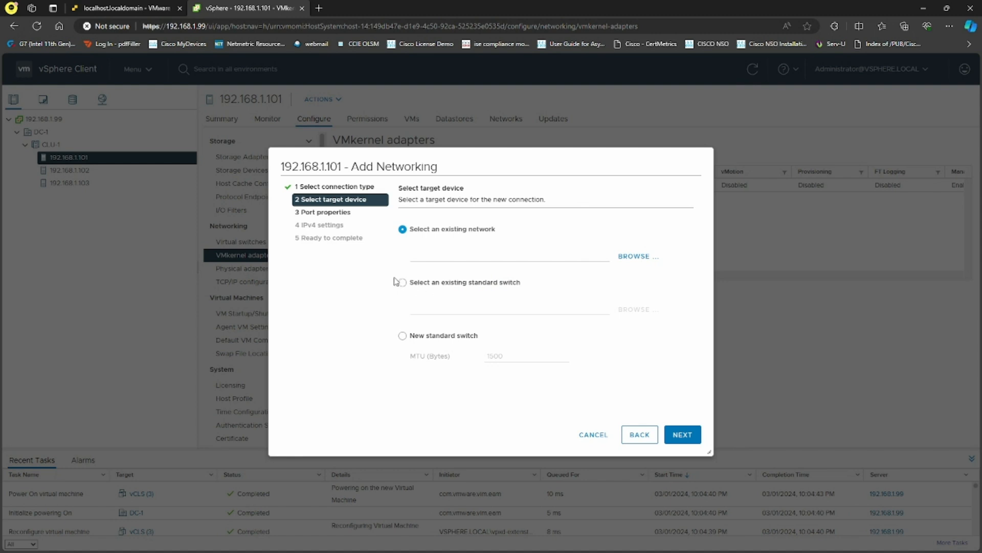
pyautogui.click(402, 282)
pyautogui.click(634, 309)
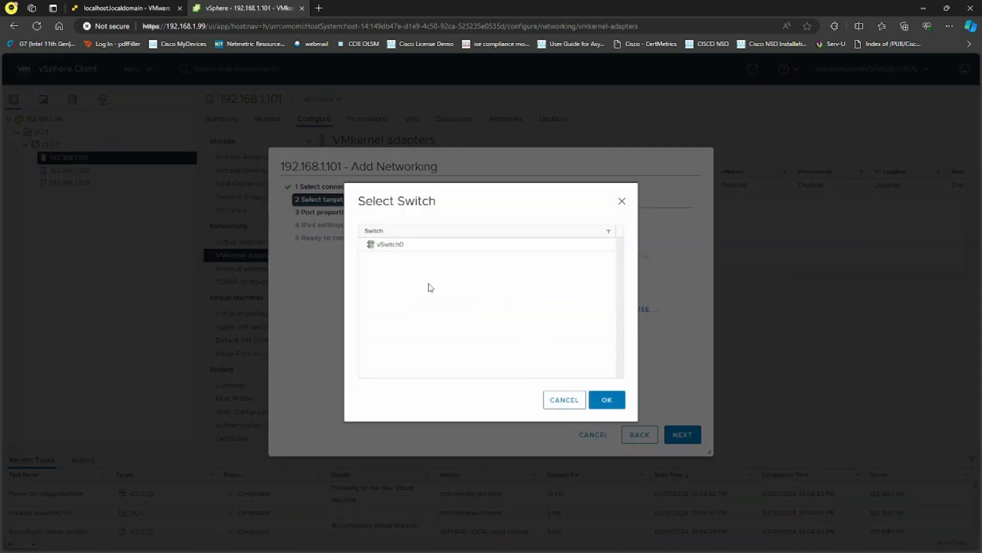
pyautogui.click(406, 247)
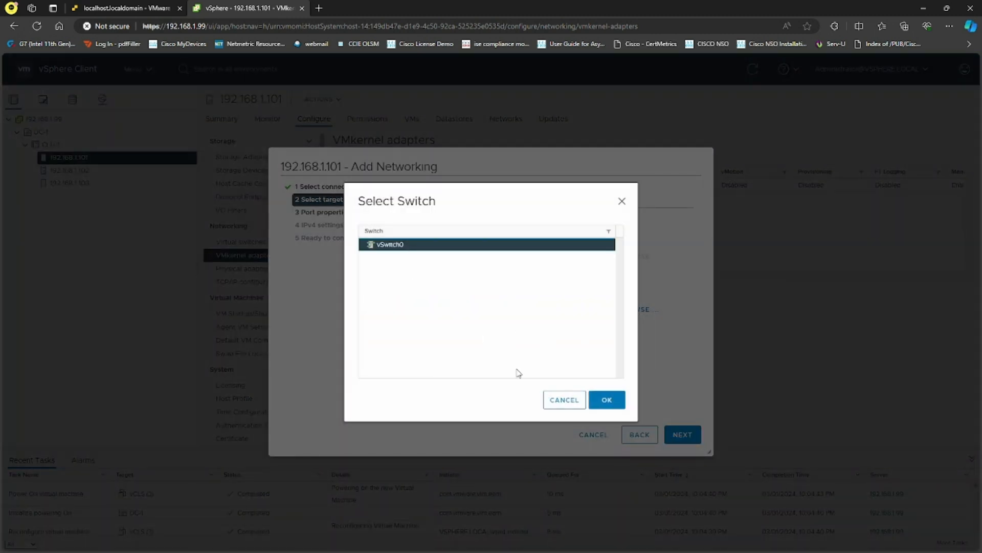
pyautogui.click(599, 400)
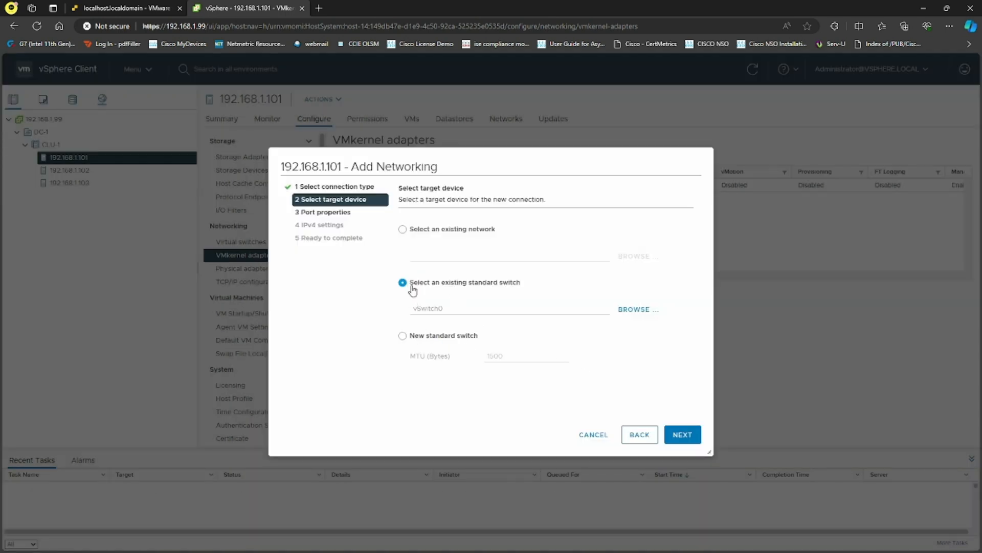
# Choose vDS-1's vSAN port group as the adapter's target network instead.
pyautogui.click(403, 230)
pyautogui.click(635, 258)
pyautogui.click(409, 282)
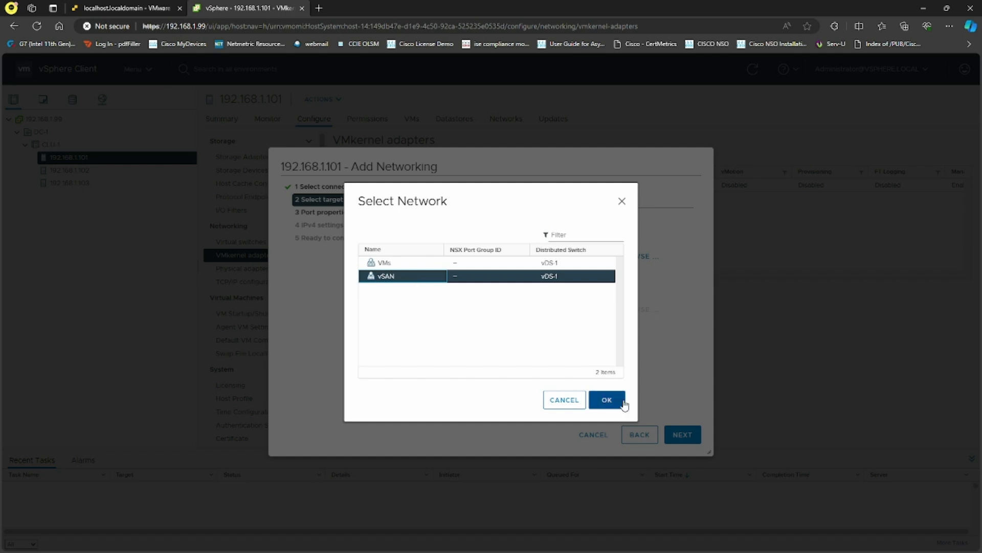
pyautogui.click(607, 400)
pyautogui.click(672, 436)
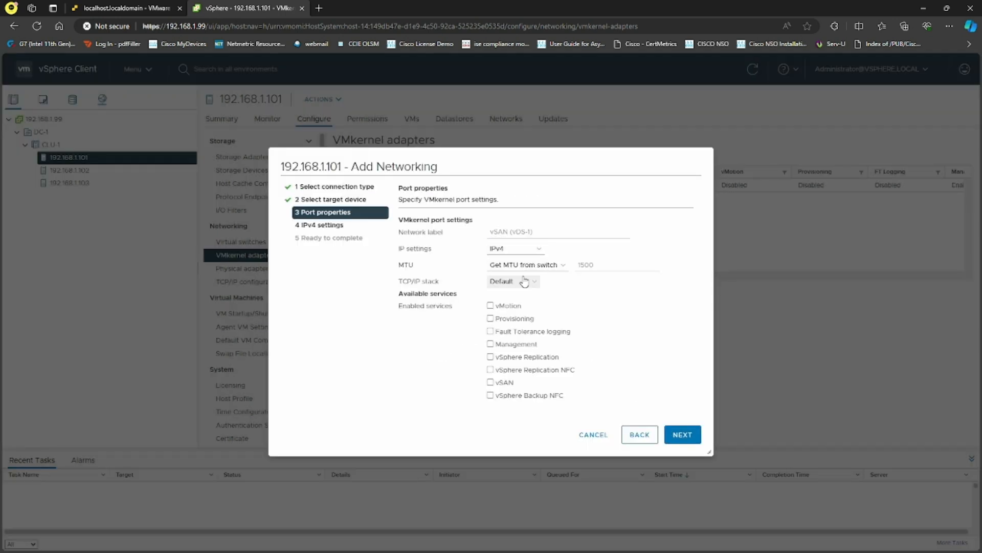
# Enable vSAN traffic and give the adapter static IPv4 address 192.168.1.61, then finish.
pyautogui.click(491, 383)
pyautogui.click(682, 436)
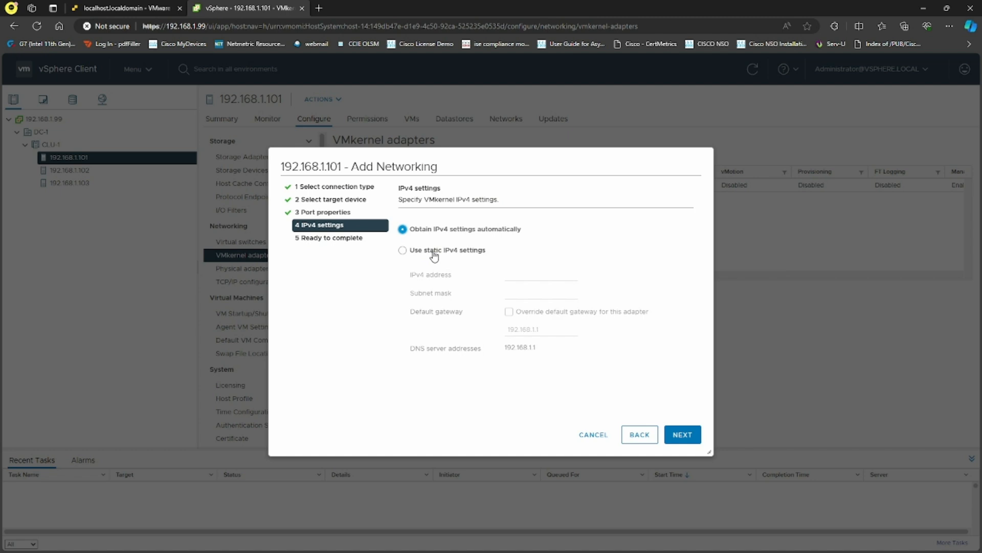
pyautogui.click(434, 251)
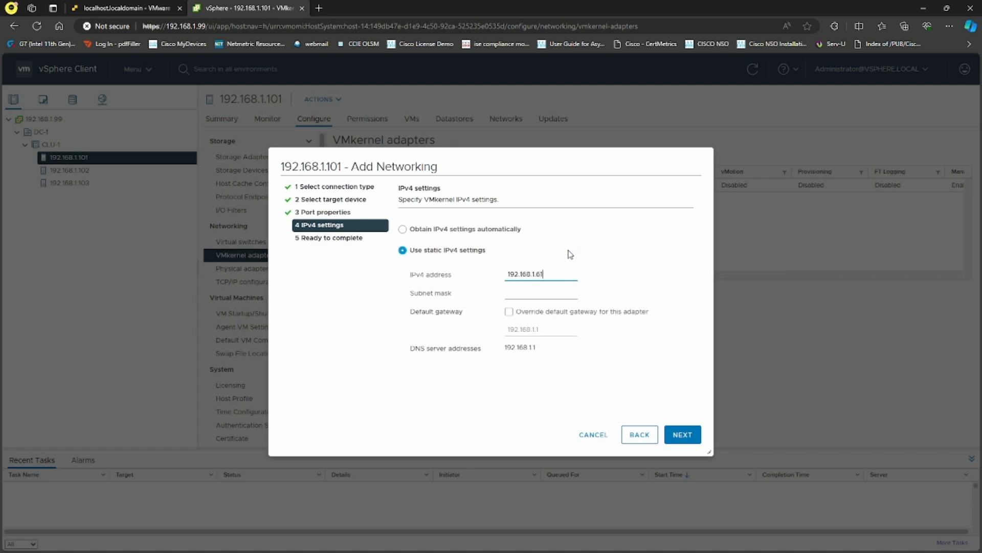
pyautogui.press('Tab')
pyautogui.click(690, 435)
pyautogui.click(690, 436)
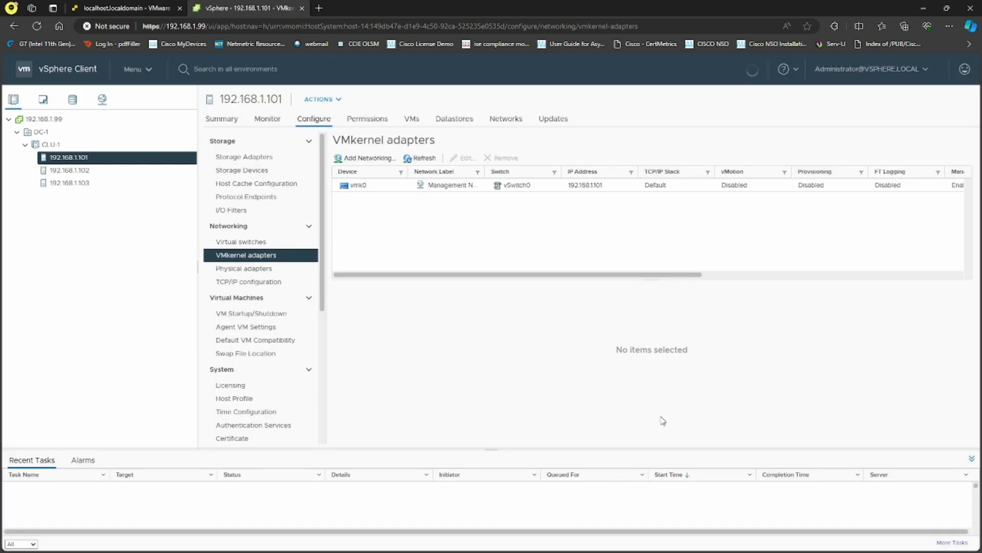
pyautogui.click(90, 174)
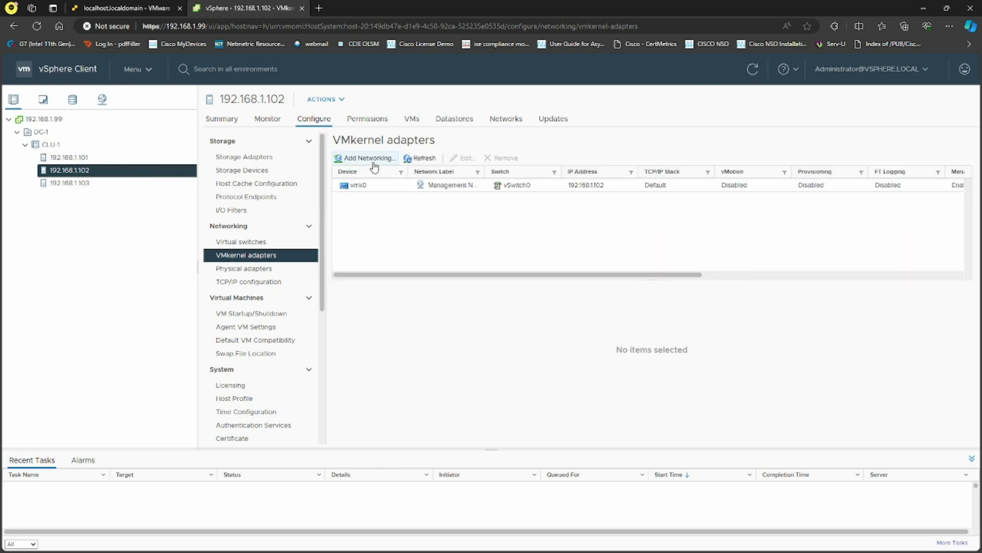
# Add a VMkernel adapter to host 192.168.1.102 targeting the vSAN port group.
pyautogui.click(374, 163)
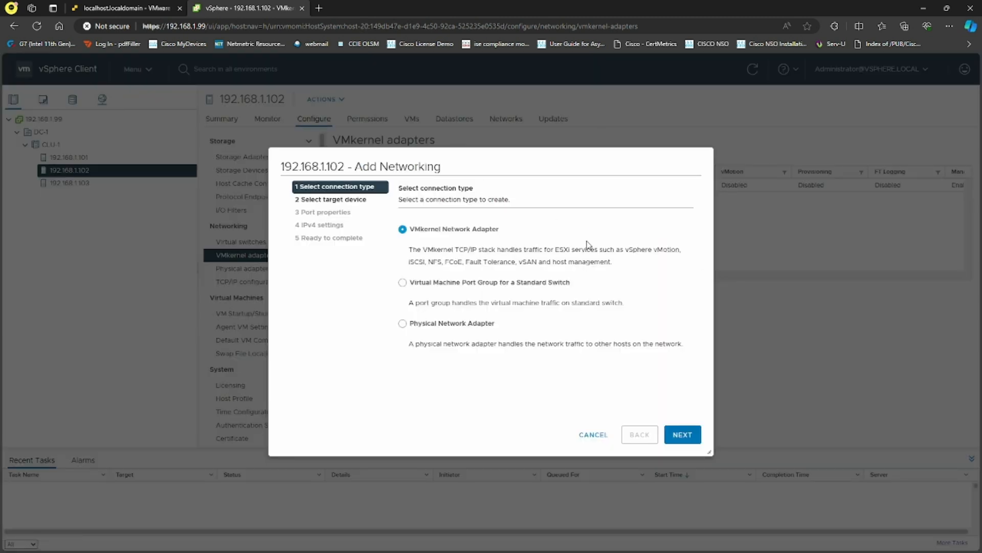
pyautogui.click(684, 433)
pyautogui.click(639, 257)
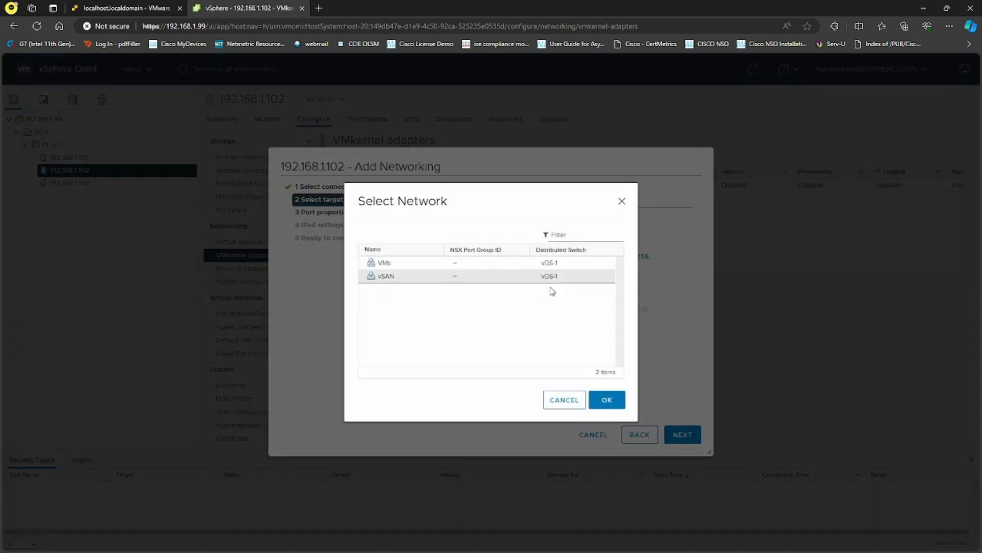
pyautogui.click(401, 276)
pyautogui.click(607, 400)
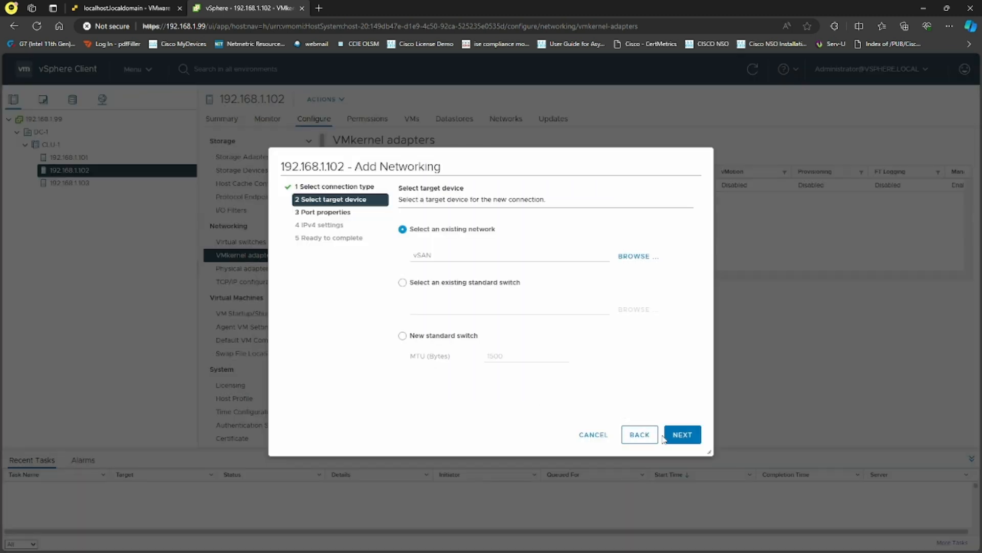
pyautogui.click(679, 435)
# Enable vSAN traffic with static IPv4 192.168.1.62, mask 255.255.255.0, and finish.
pyautogui.click(490, 382)
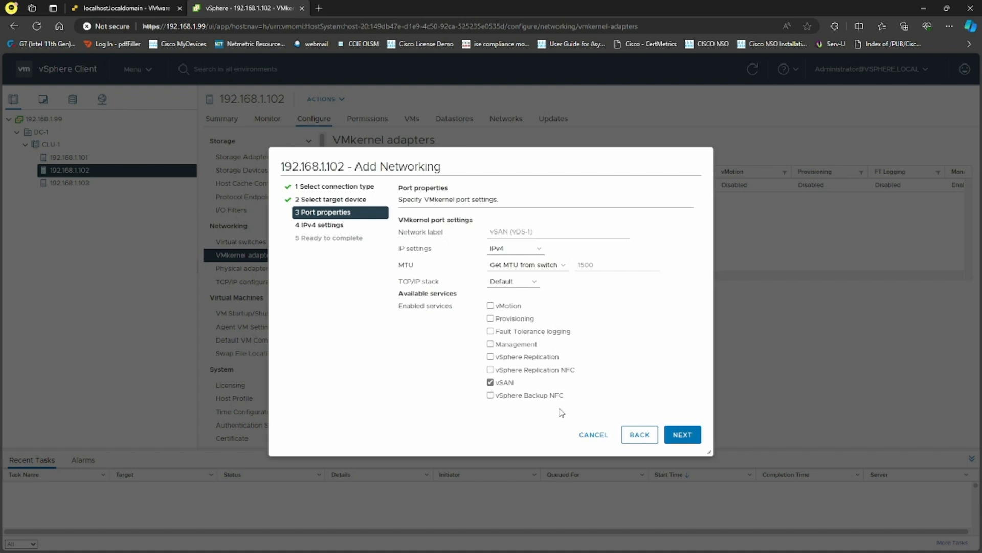
pyautogui.click(681, 434)
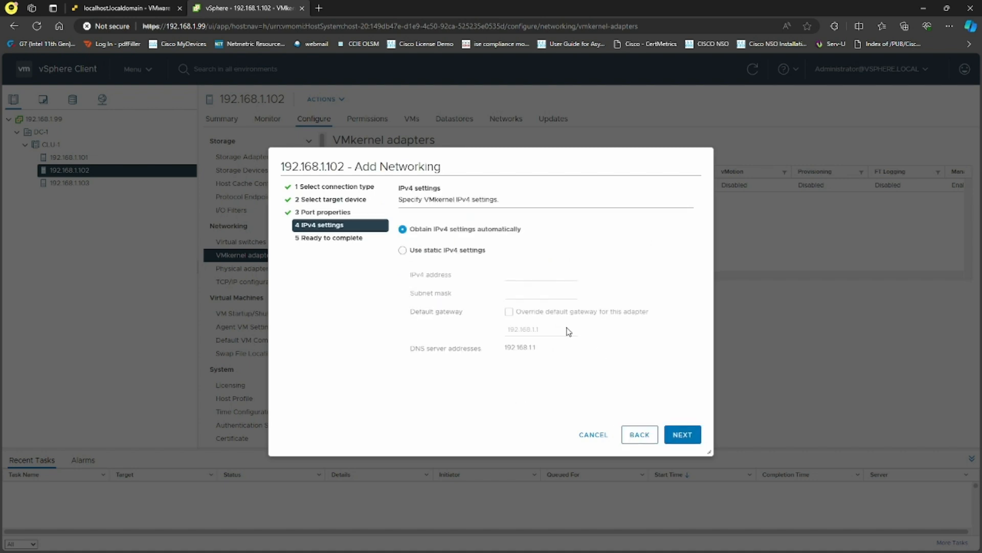
pyautogui.click(463, 251)
pyautogui.write('182')
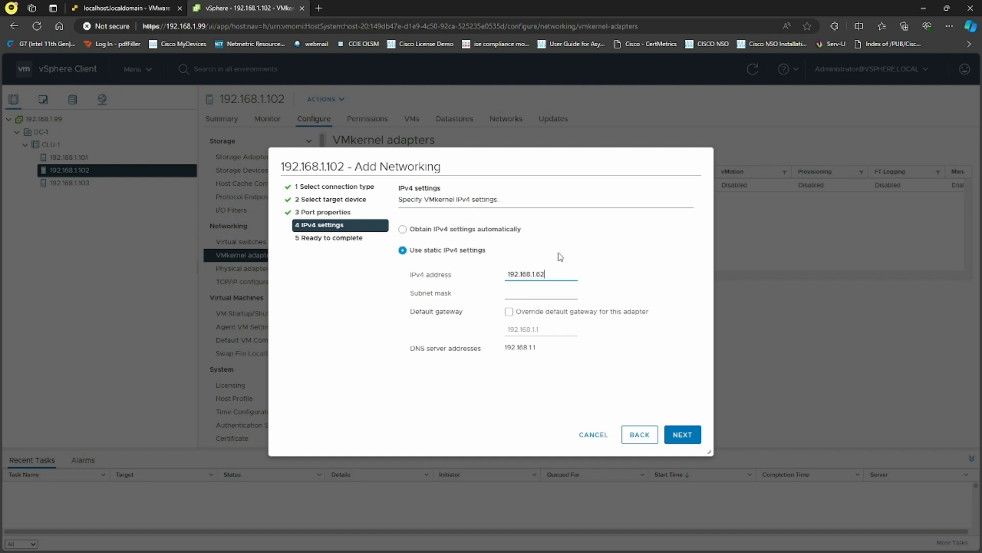
pyautogui.press('Tab')
pyautogui.write('2')
pyautogui.click(686, 434)
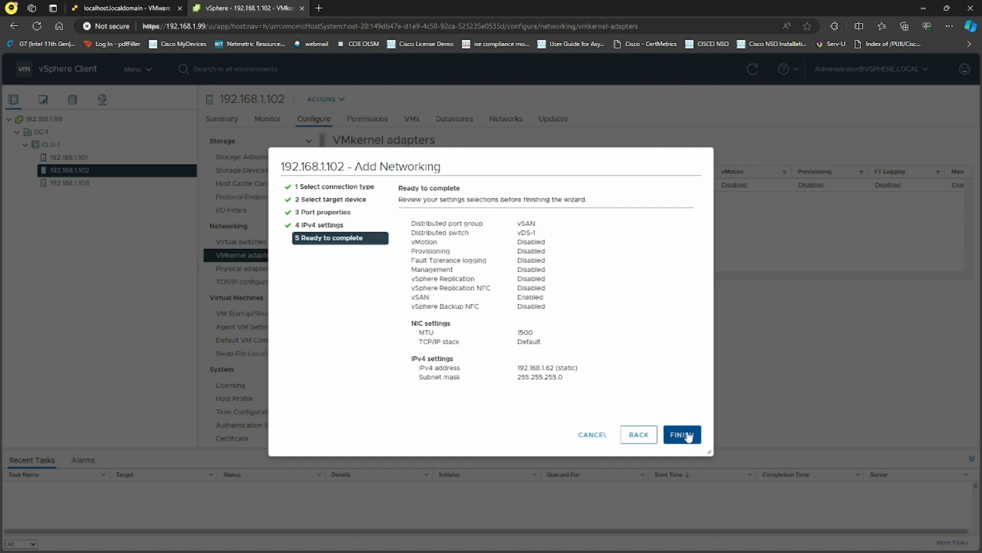
pyautogui.click(686, 435)
pyautogui.click(91, 180)
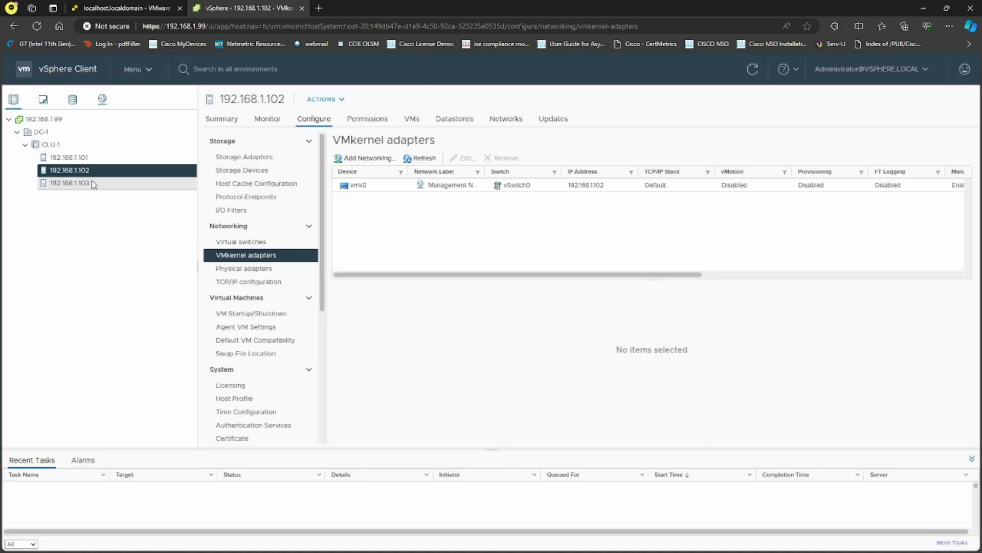
# Add a VMkernel adapter to host 192.168.1.103 targeting the vSAN port group.
pyautogui.click(366, 159)
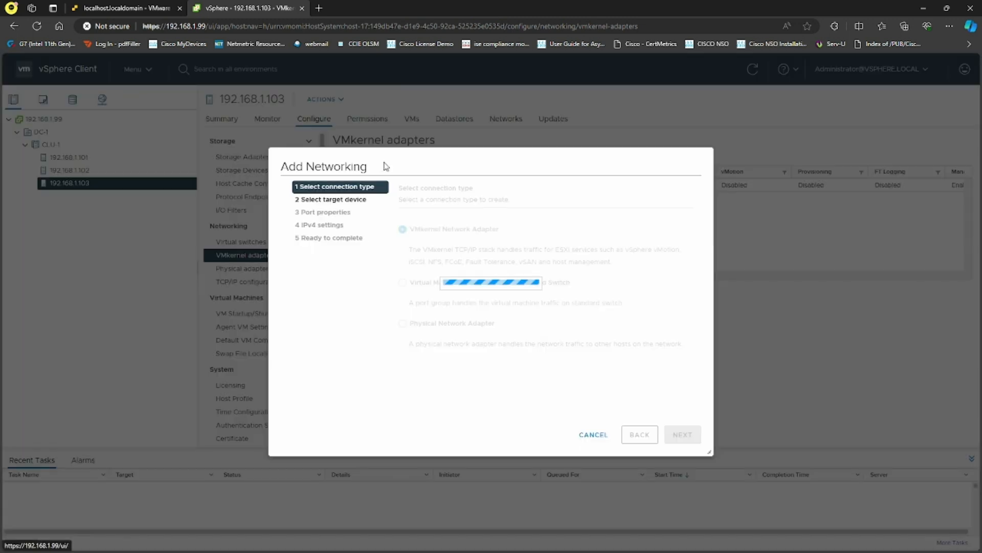
pyautogui.click(682, 434)
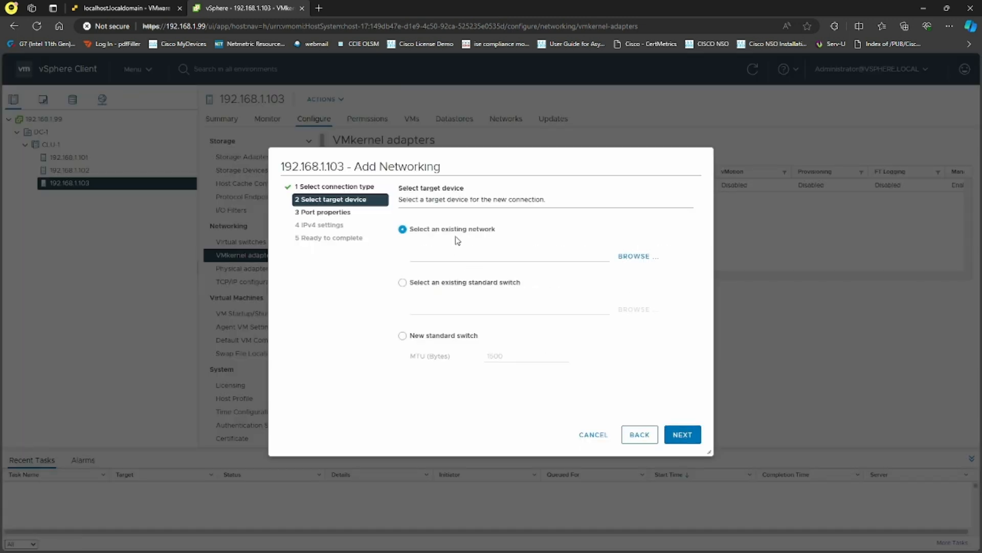
pyautogui.click(628, 264)
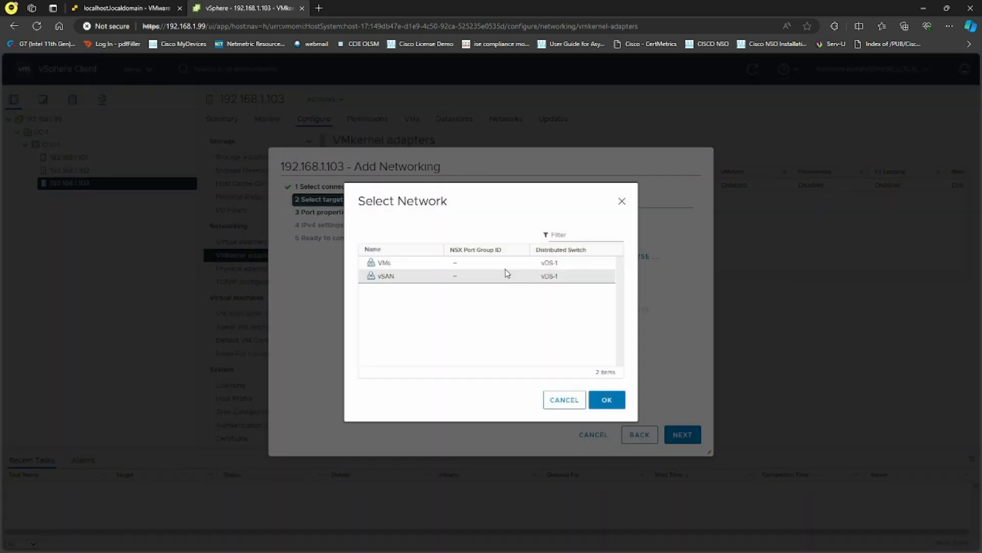
pyautogui.click(430, 277)
pyautogui.click(607, 401)
pyautogui.click(683, 435)
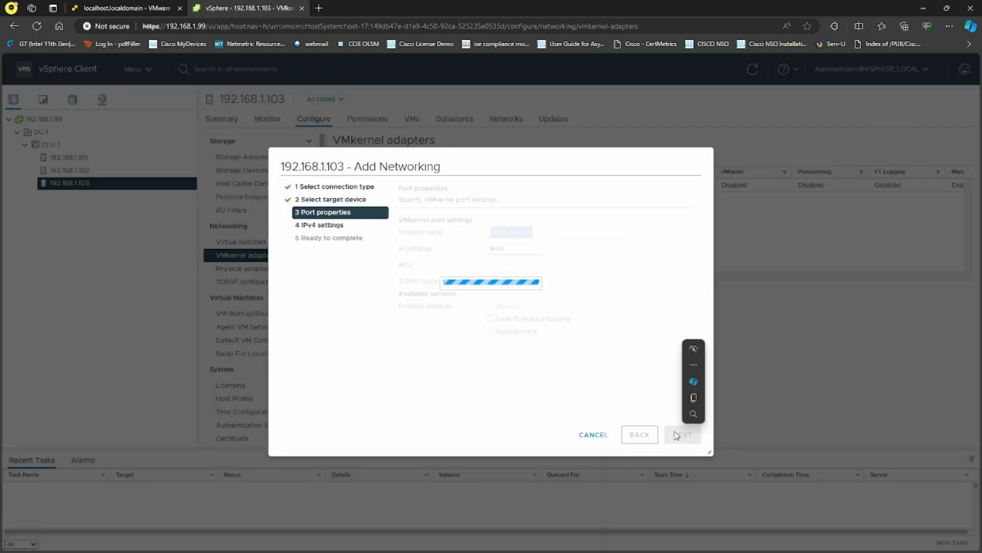
# Enable vSAN traffic with static IPv4 192.168.1.63, mask 255.255.255.0, and finish.
pyautogui.click(491, 382)
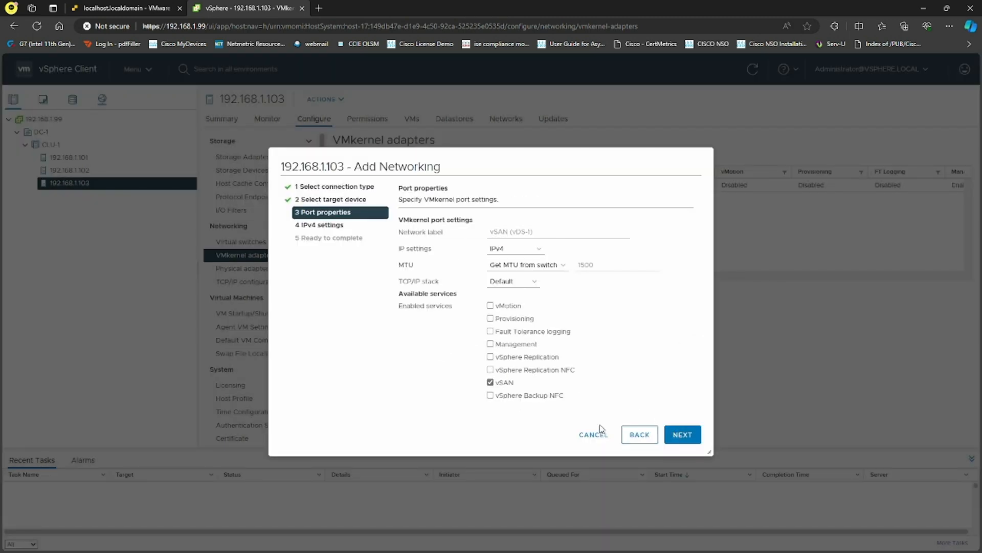
pyautogui.click(682, 435)
pyautogui.click(402, 251)
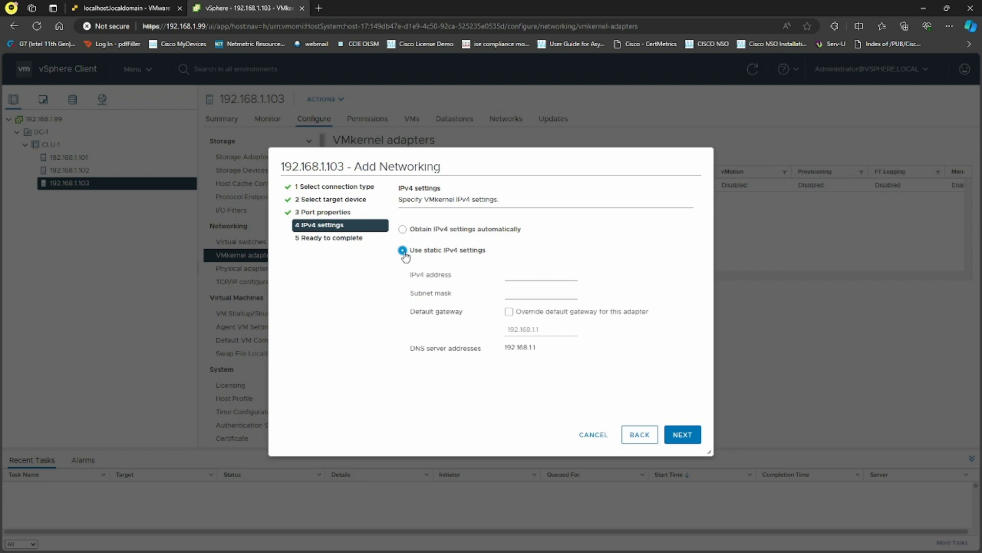
pyautogui.click(535, 272)
pyautogui.press('Tab')
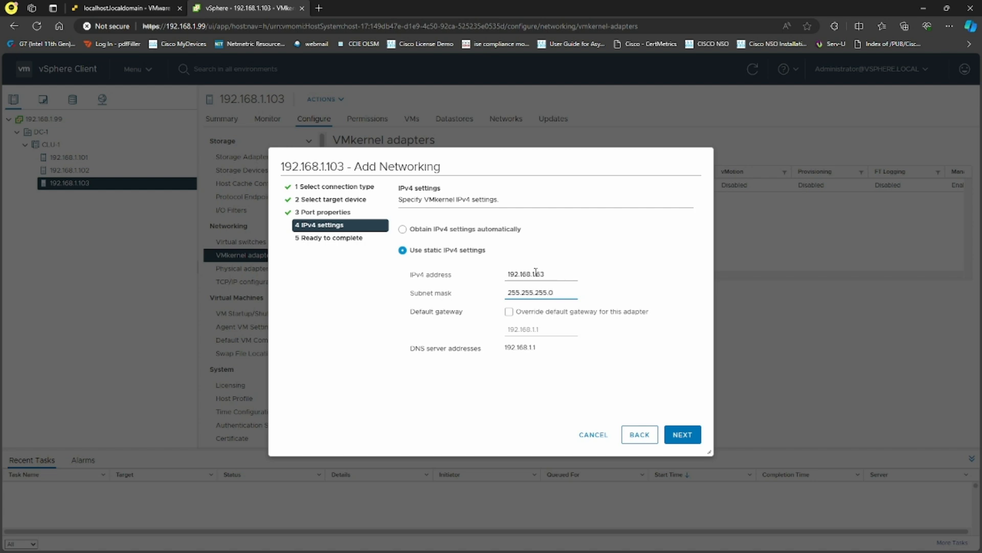
pyautogui.write('255.255.255.0')
pyautogui.click(683, 434)
pyautogui.click(680, 434)
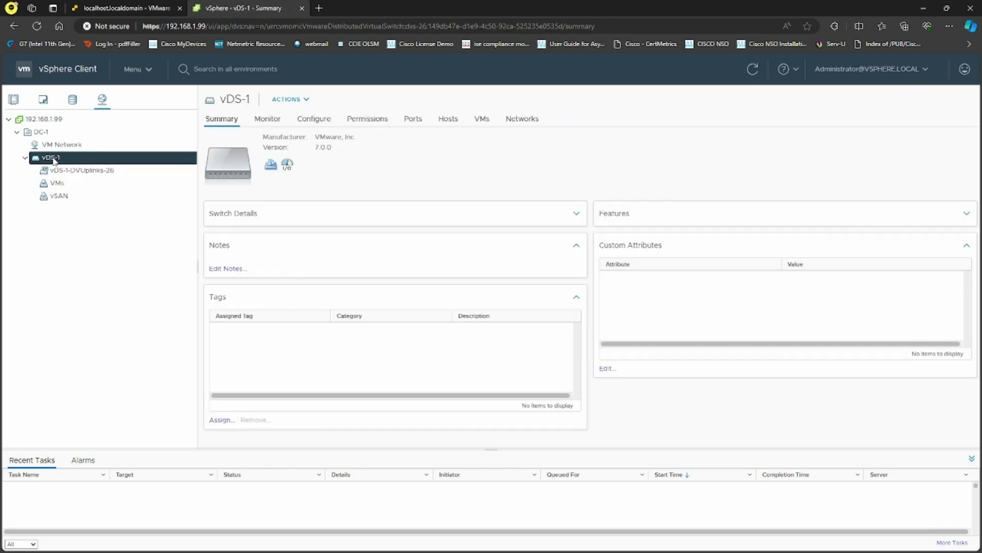
# Check the VMkernel ports on vDS-1's vSAN port group, then view host 192.168.1.101's VMkernel adapters.
pyautogui.click(314, 119)
pyautogui.click(246, 173)
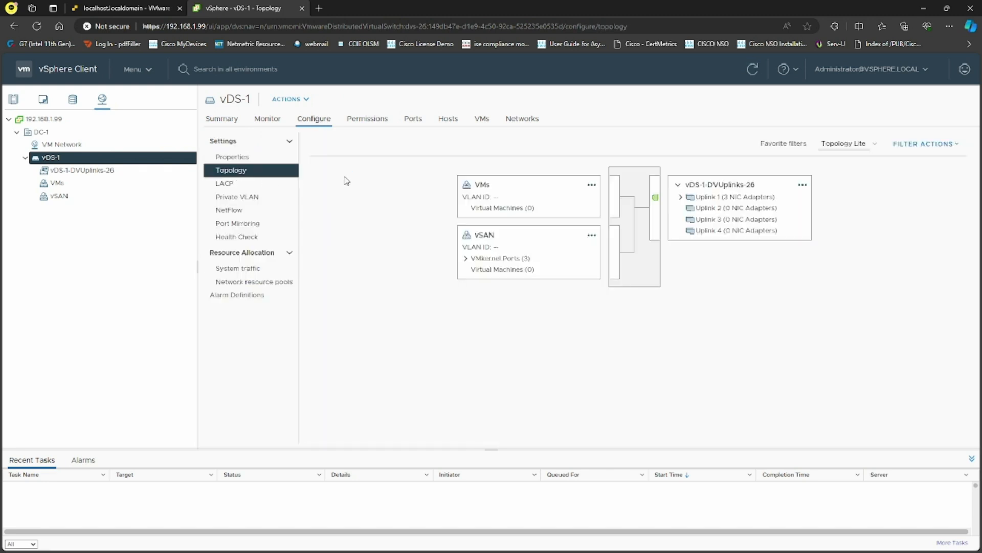
pyautogui.click(466, 258)
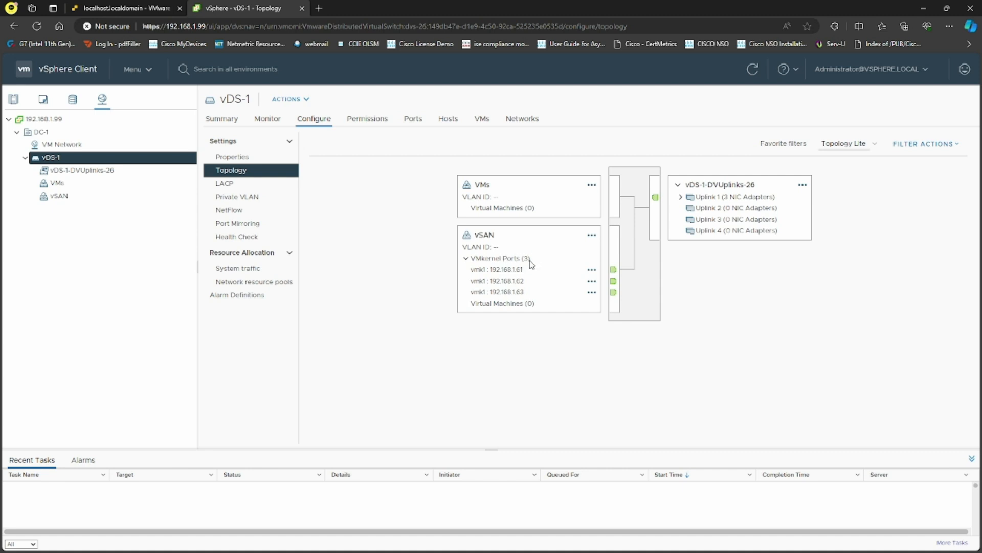
pyautogui.click(466, 260)
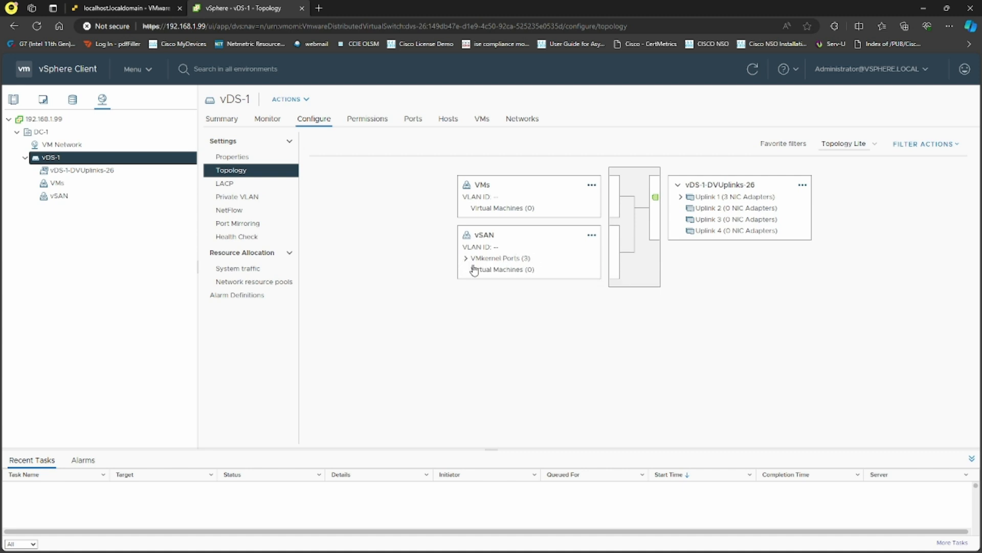
pyautogui.click(14, 99)
pyautogui.click(69, 156)
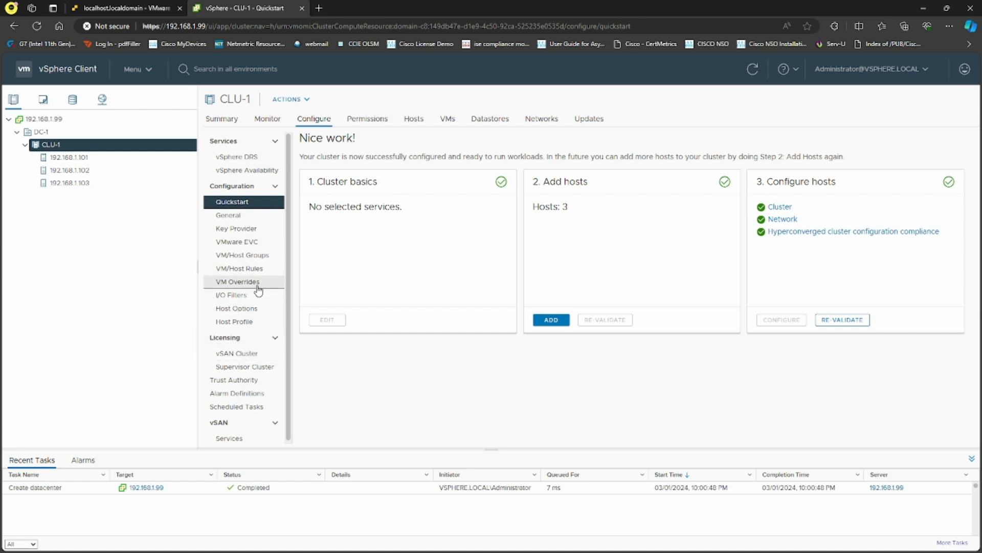
# Mark host 192.168.1.101's first 150 GB disk as a flash disk.
pyautogui.click(68, 157)
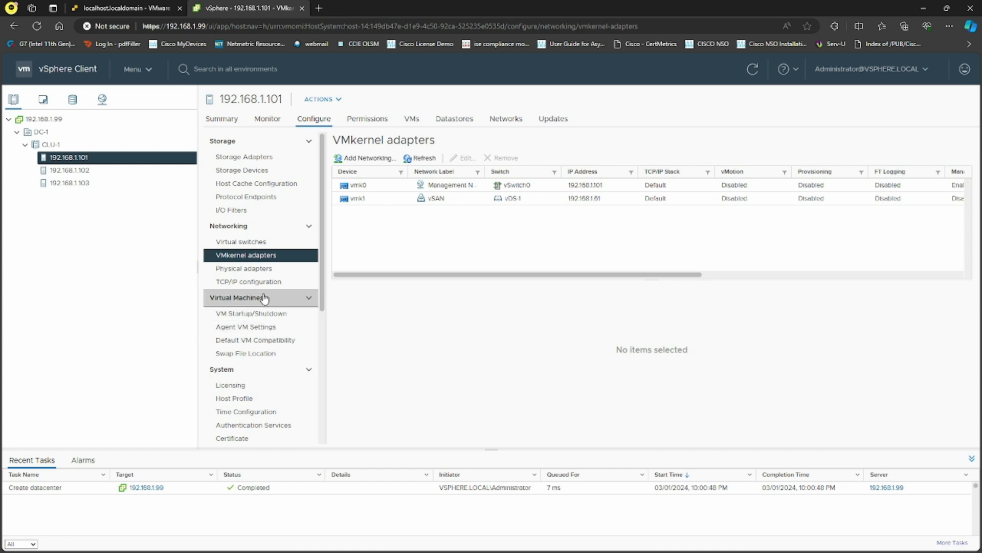
pyautogui.click(286, 170)
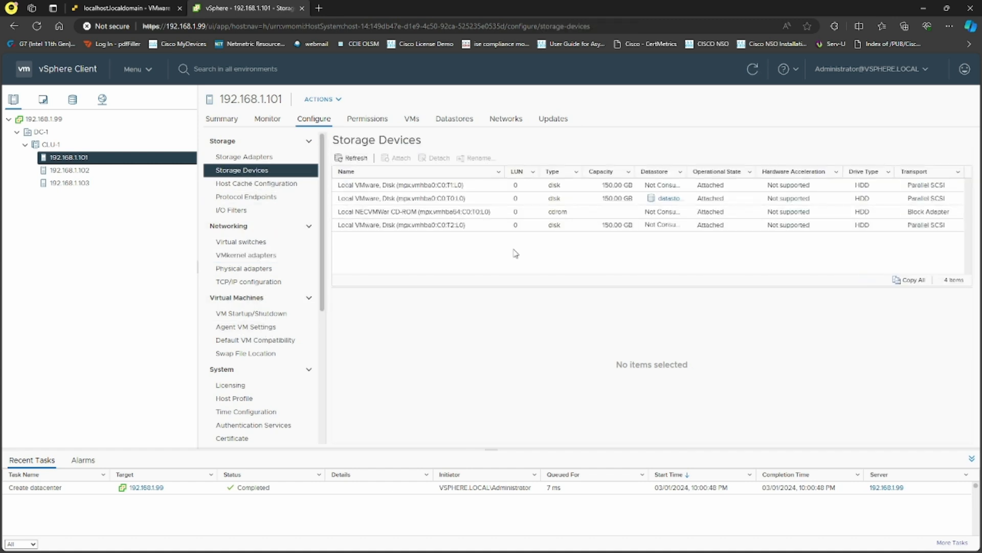
pyautogui.click(593, 187)
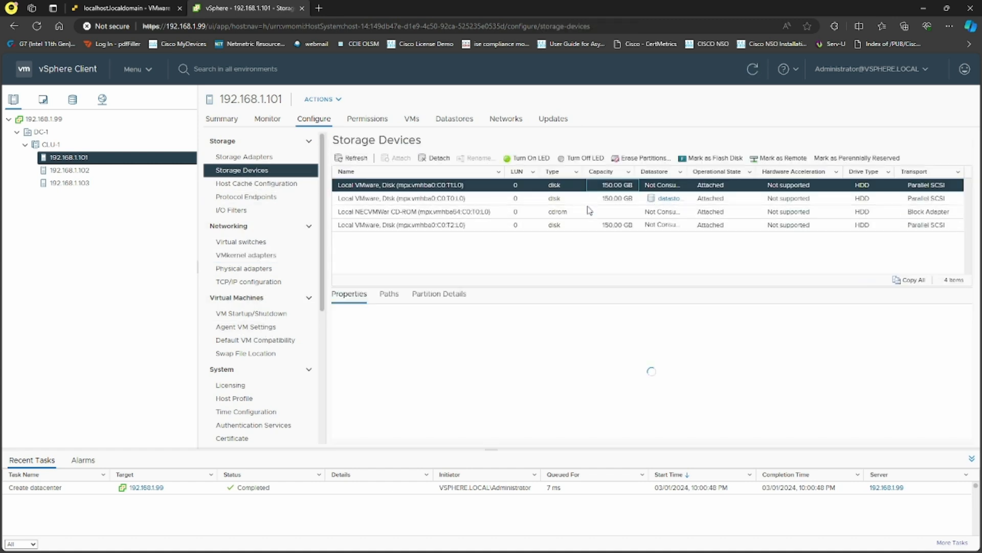
pyautogui.click(590, 226)
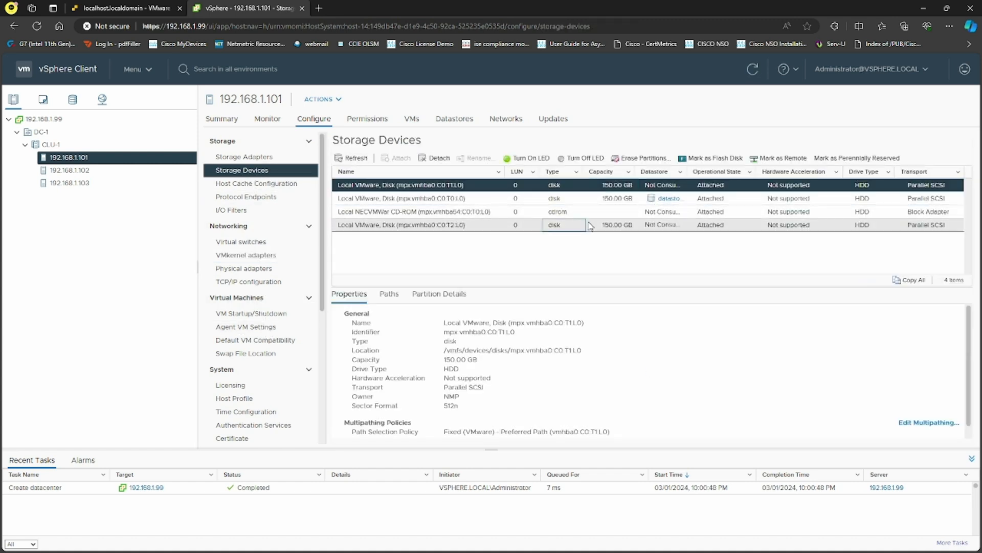
pyautogui.click(588, 187)
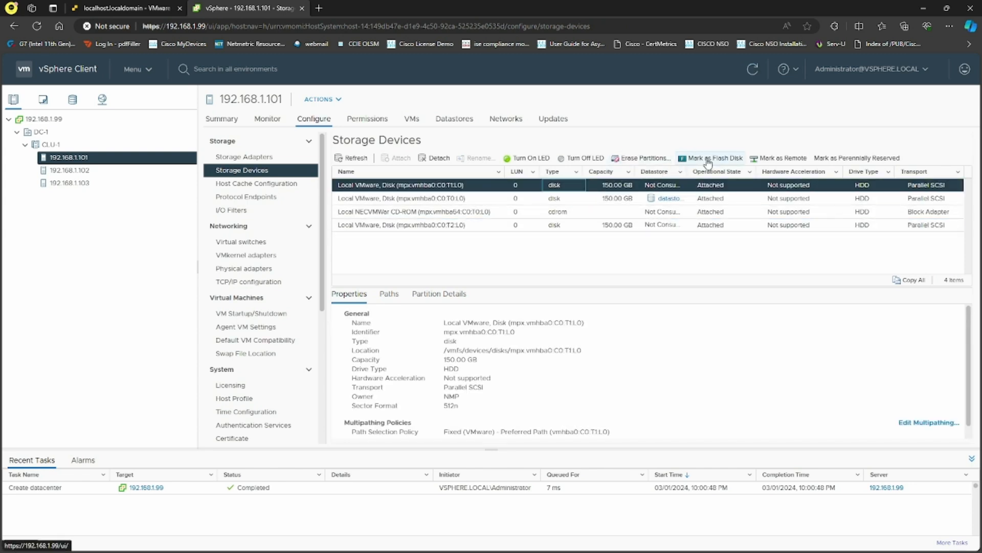
pyautogui.click(711, 158)
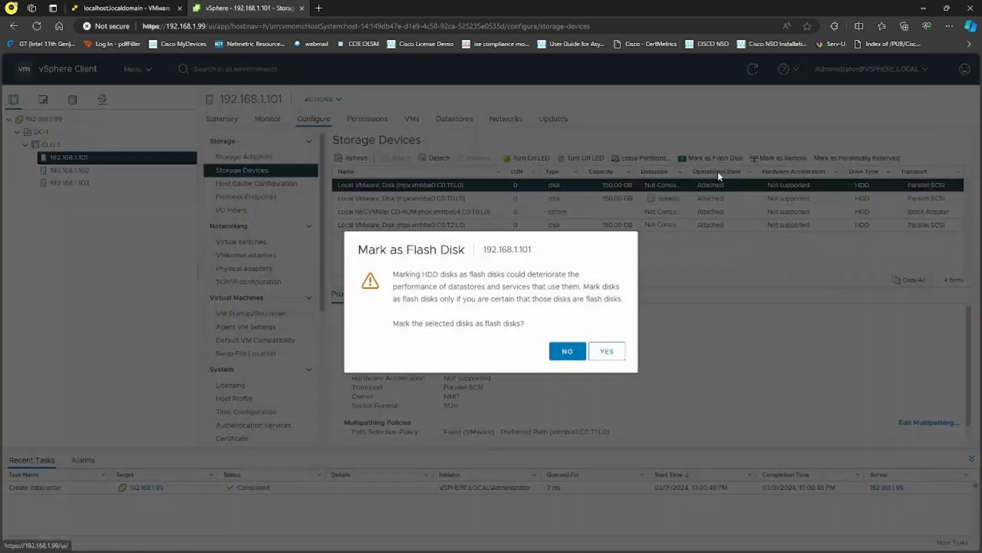
pyautogui.click(607, 353)
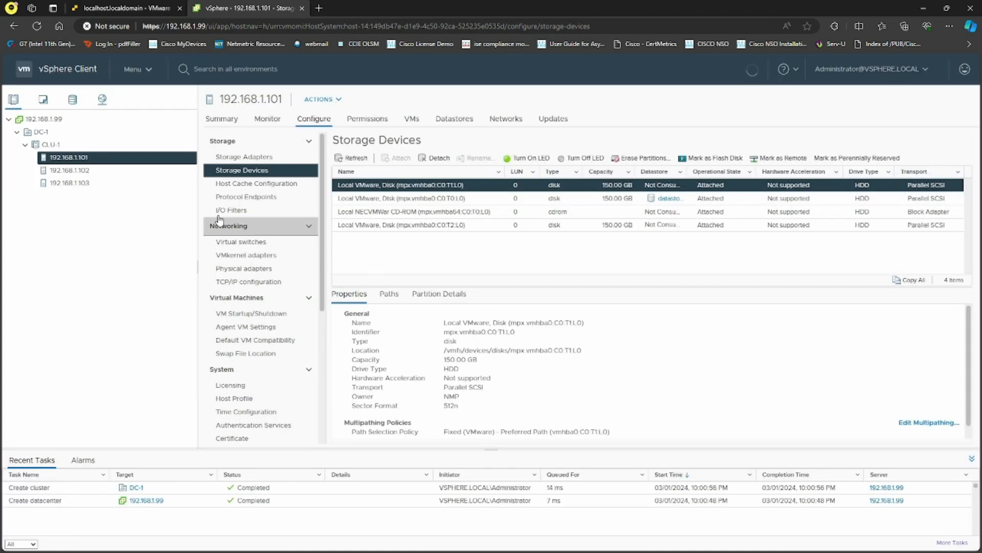
# Mark the first 150 GB disk on hosts 192.168.1.102 and 192.168.1.103 as flash, then return to CLU-1.
pyautogui.click(107, 171)
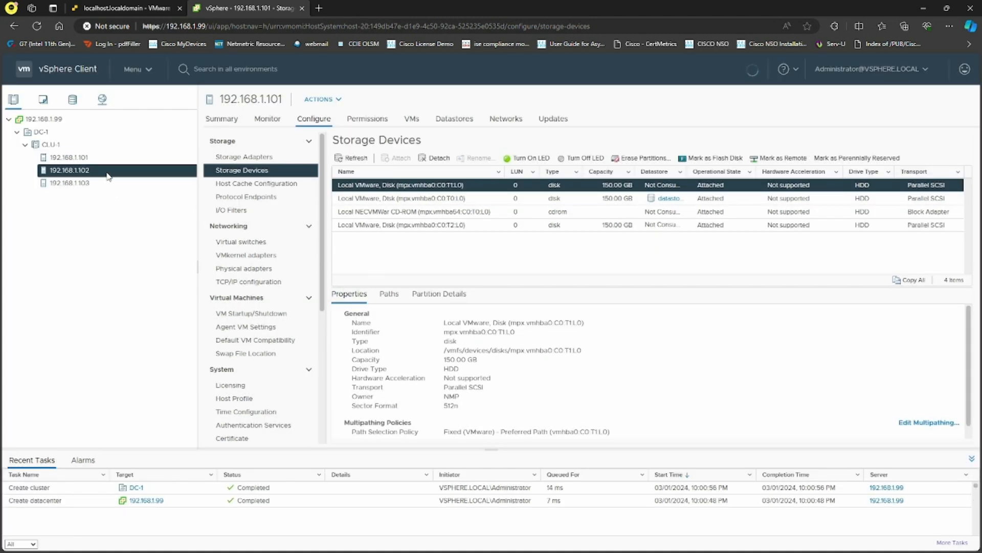
pyautogui.click(580, 185)
pyautogui.click(712, 158)
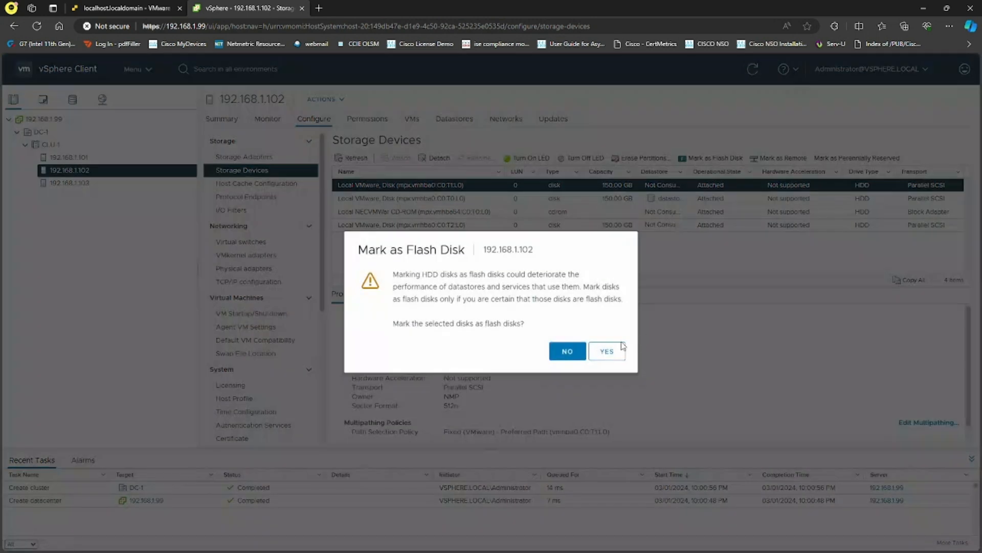
pyautogui.click(607, 351)
pyautogui.click(71, 183)
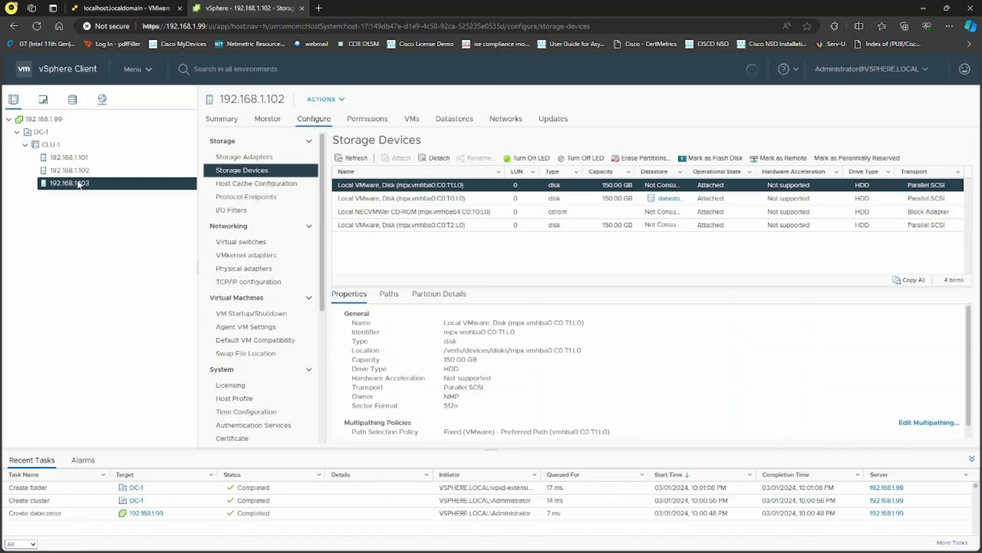
pyautogui.click(577, 190)
pyautogui.click(711, 158)
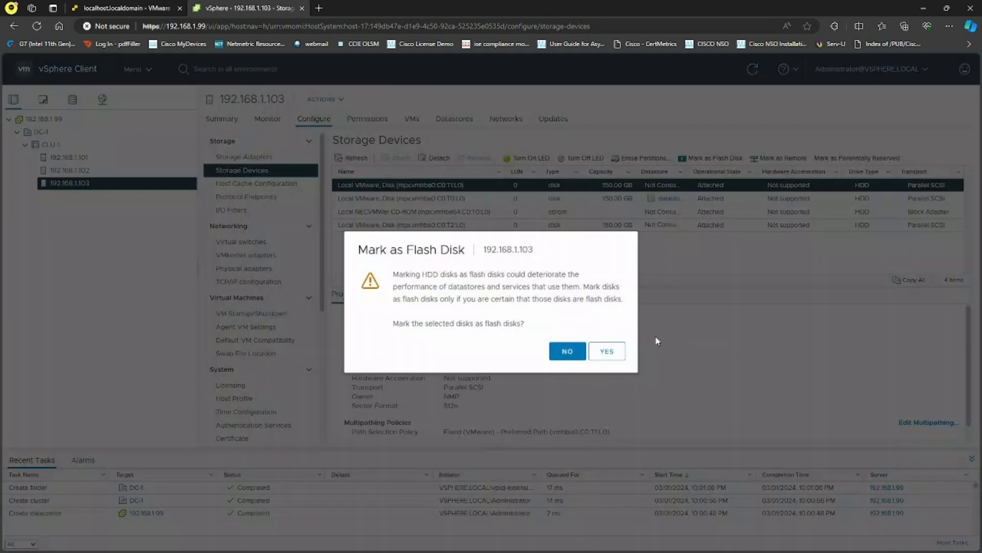
pyautogui.click(607, 351)
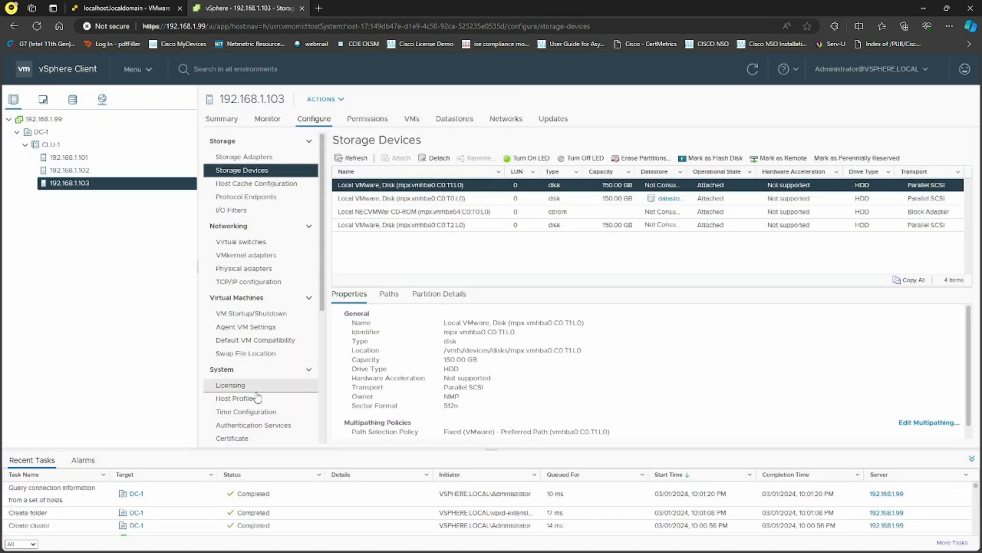
pyautogui.click(56, 144)
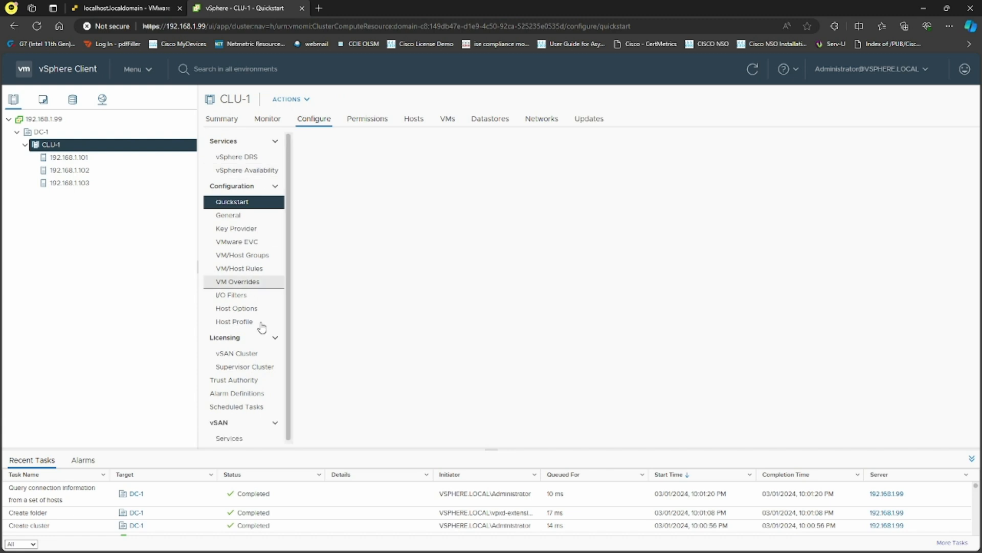
# Review CLU-1's vSAN licensing and the vSAN-is-off Services status, then launch the Configure vSAN wizard.
pyautogui.click(253, 354)
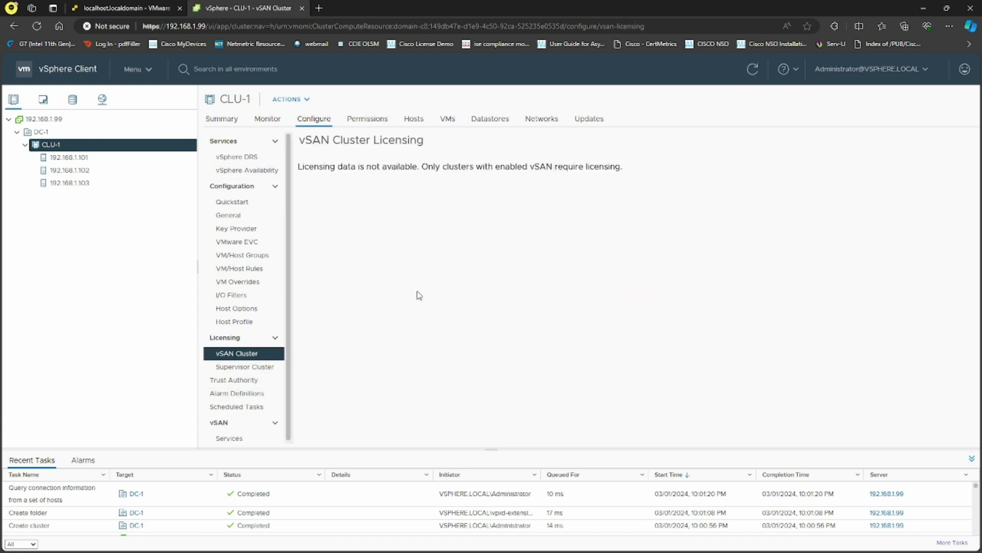
pyautogui.moveTo(634, 167); pyautogui.dragTo(296, 165)
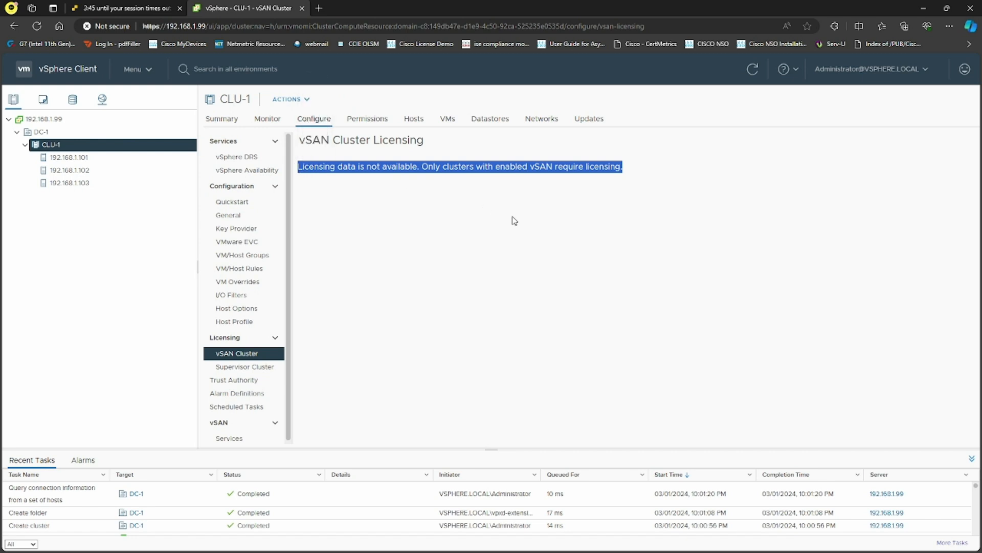
pyautogui.click(514, 220)
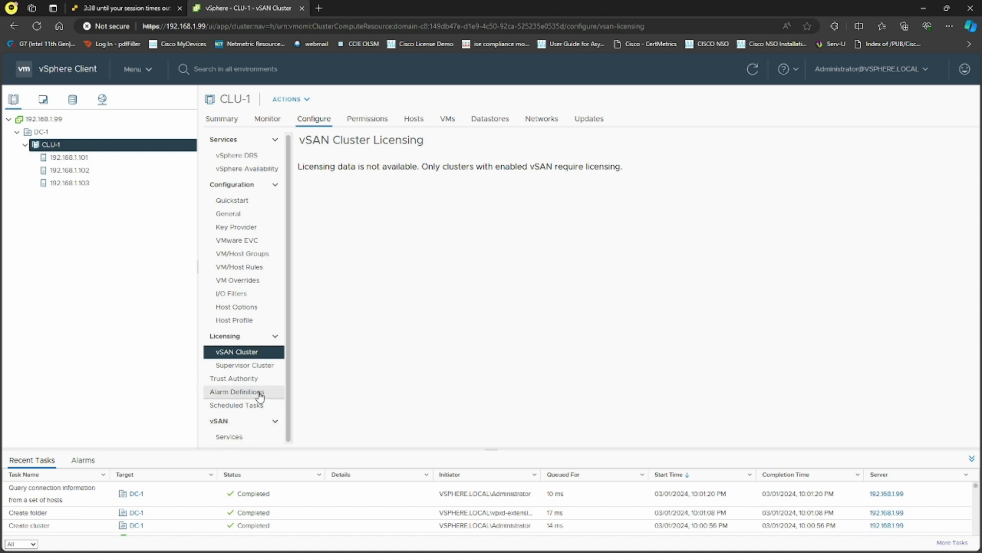
pyautogui.click(236, 437)
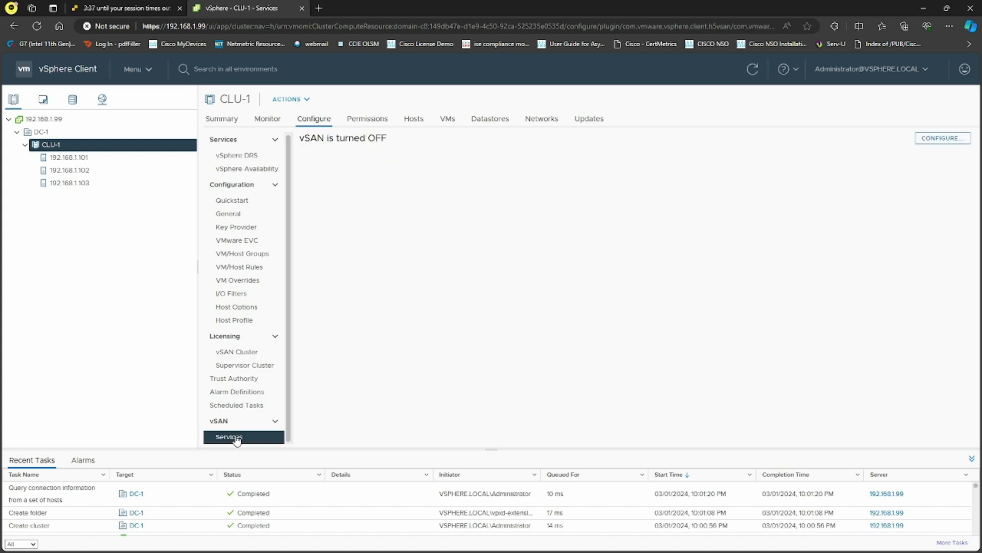
pyautogui.moveTo(299, 138); pyautogui.dragTo(388, 167)
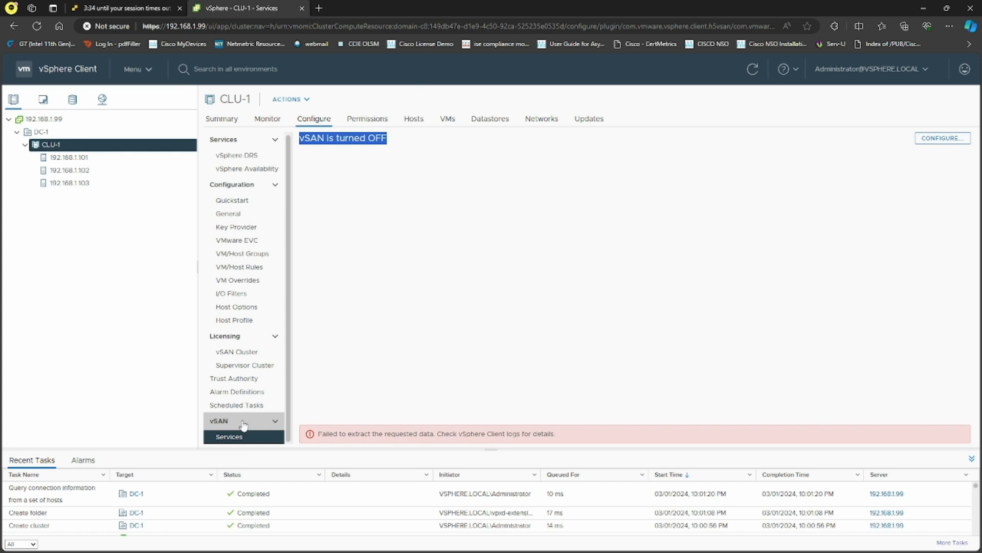
pyautogui.click(952, 143)
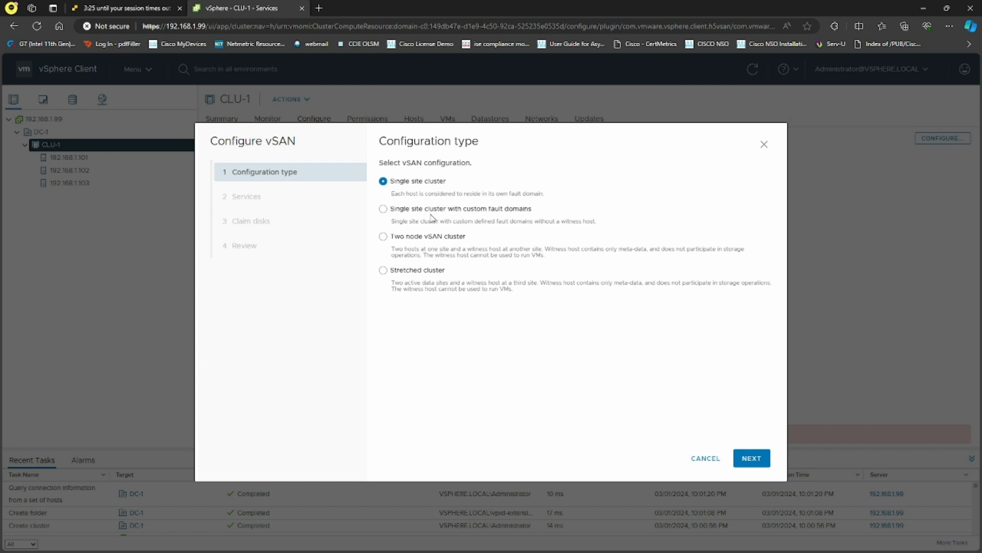
pyautogui.moveTo(425, 195); pyautogui.dragTo(542, 201)
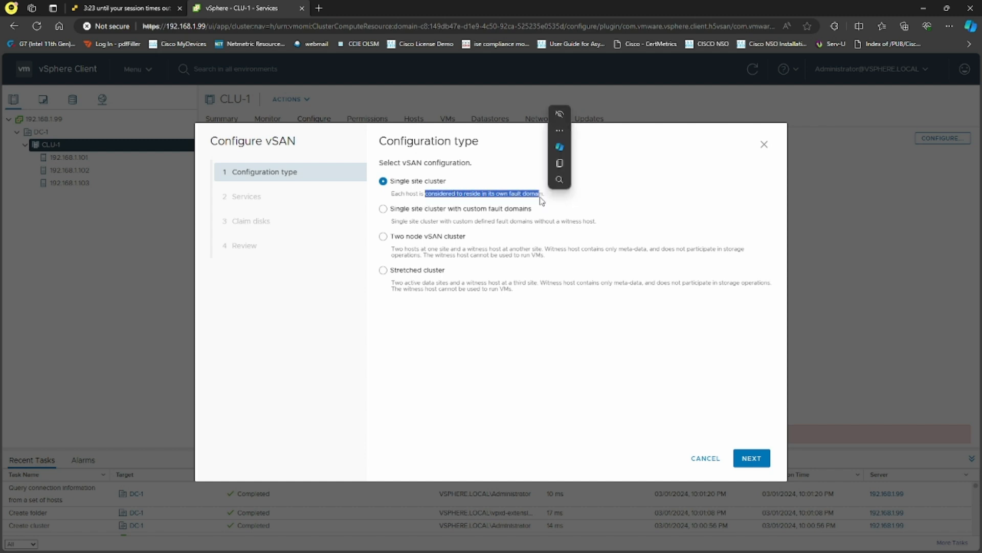
pyautogui.click(542, 300)
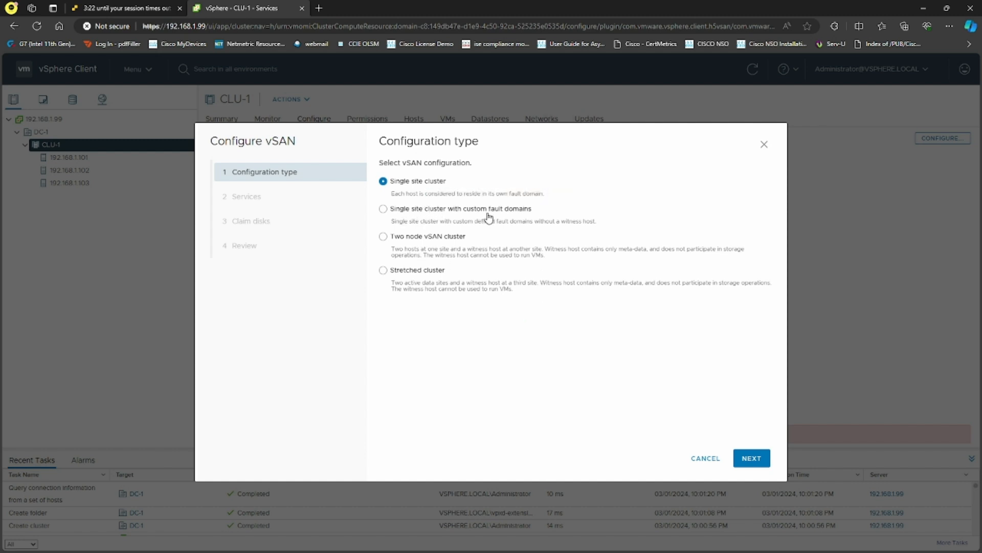
pyautogui.moveTo(445, 221); pyautogui.dragTo(528, 221)
pyautogui.click(555, 339)
pyautogui.moveTo(405, 250); pyautogui.dragTo(542, 250)
pyautogui.click(568, 330)
pyautogui.moveTo(392, 290); pyautogui.dragTo(448, 284)
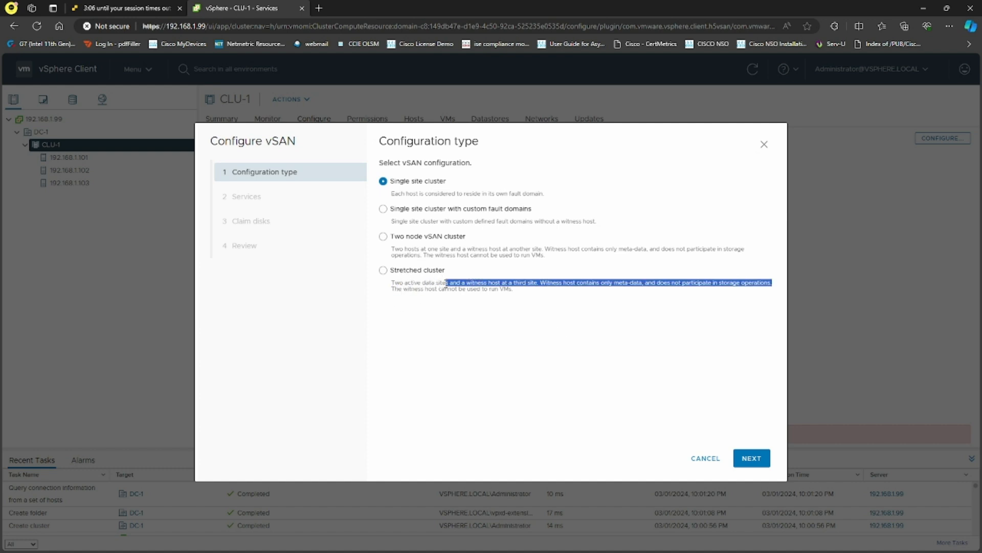
pyautogui.click(475, 296)
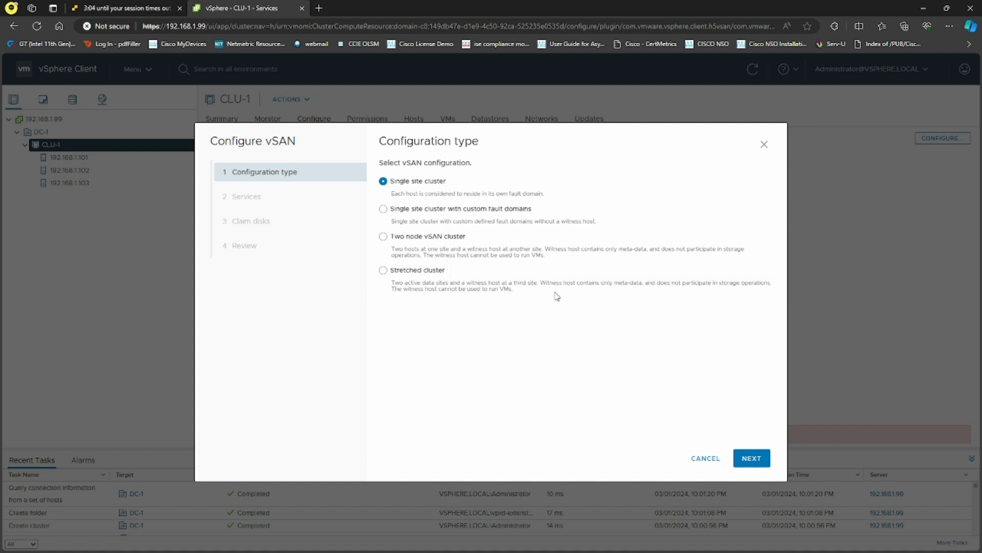
pyautogui.moveTo(580, 282); pyautogui.dragTo(646, 284)
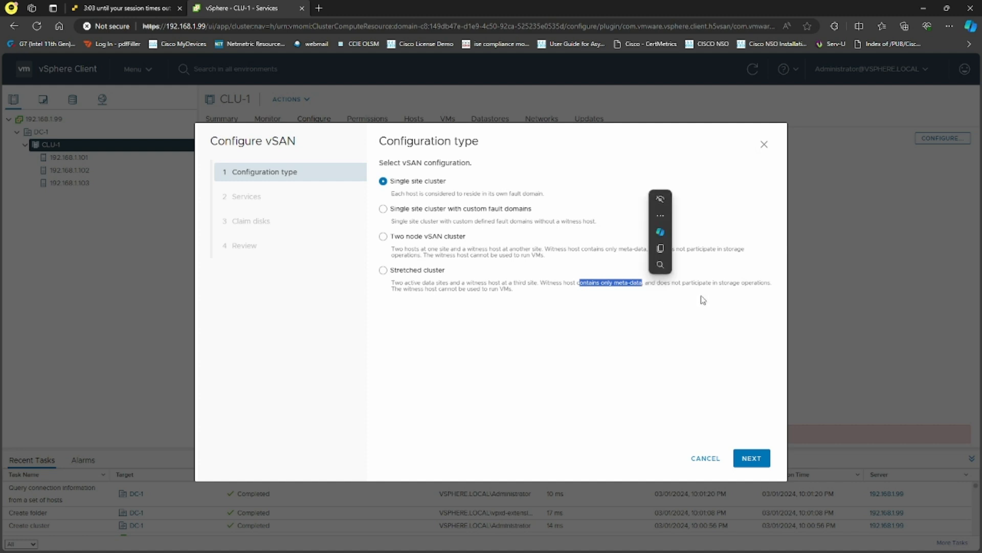
pyautogui.click(698, 296)
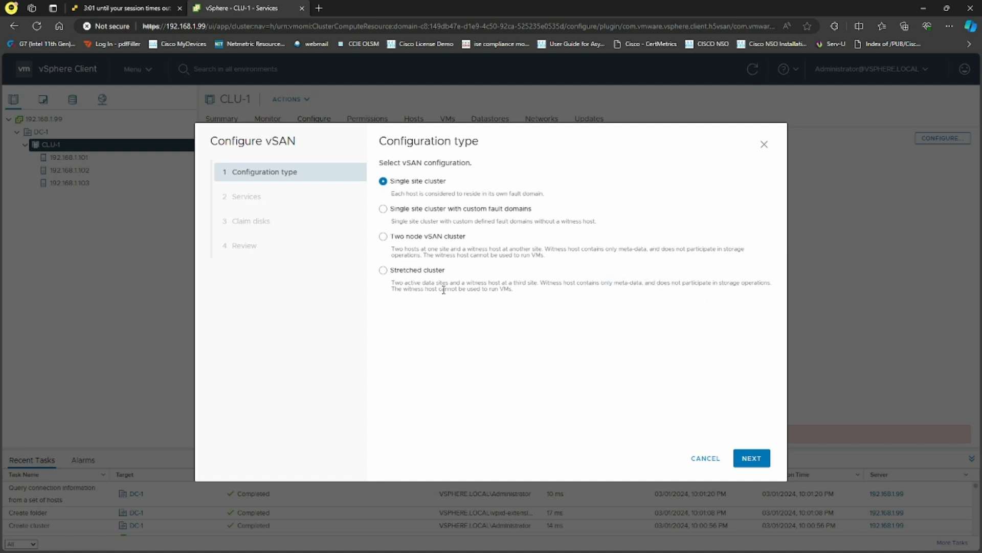
pyautogui.moveTo(470, 287); pyautogui.dragTo(513, 290)
pyautogui.click(543, 334)
# Continue as a single site cluster and pick Deduplication and compression for Space efficiency, leaving encryption off.
pyautogui.click(752, 458)
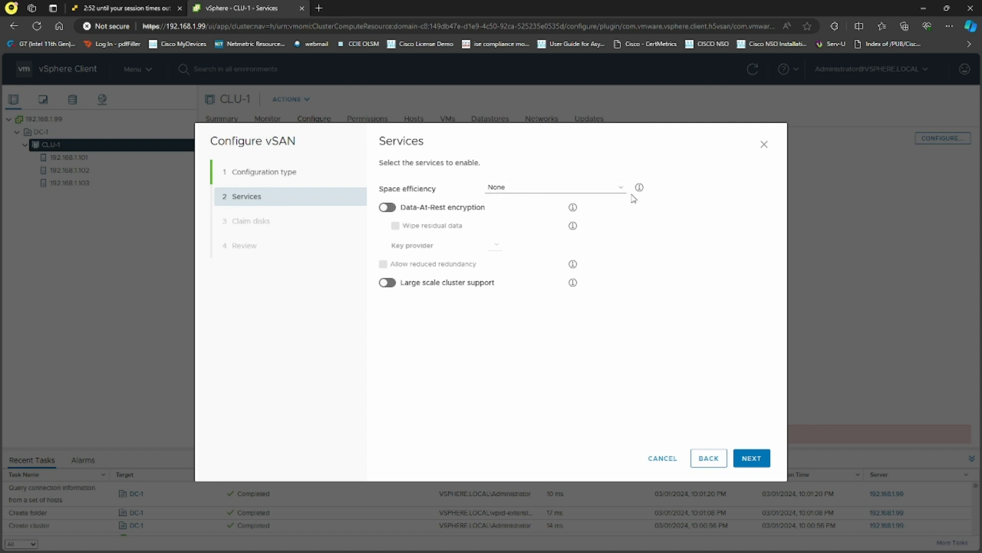
pyautogui.click(624, 188)
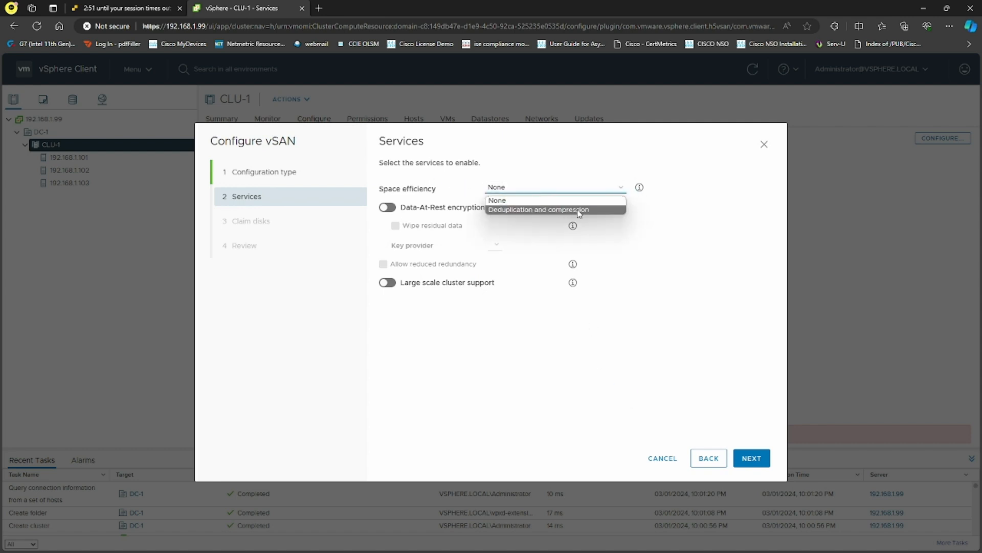
pyautogui.click(640, 187)
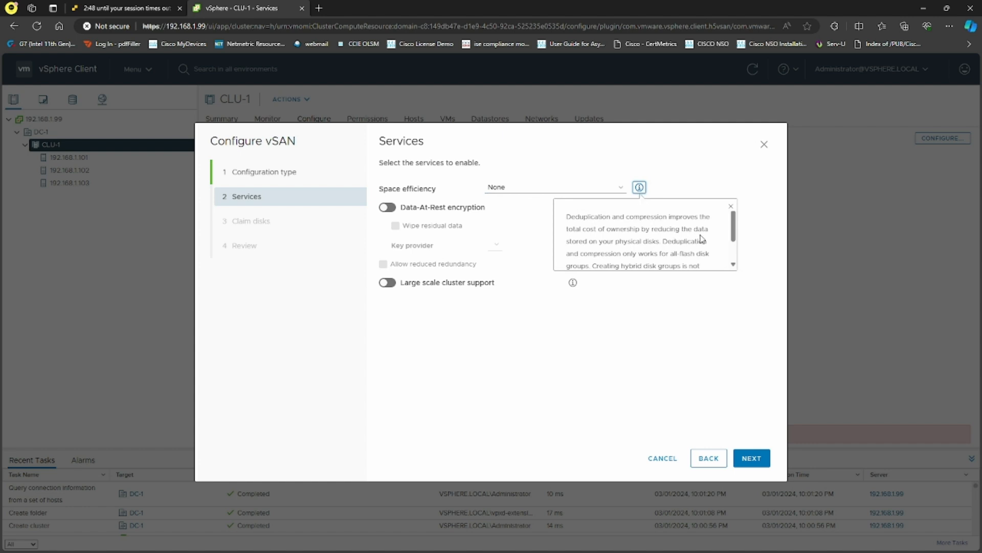
pyautogui.scroll(-1, 688, 253)
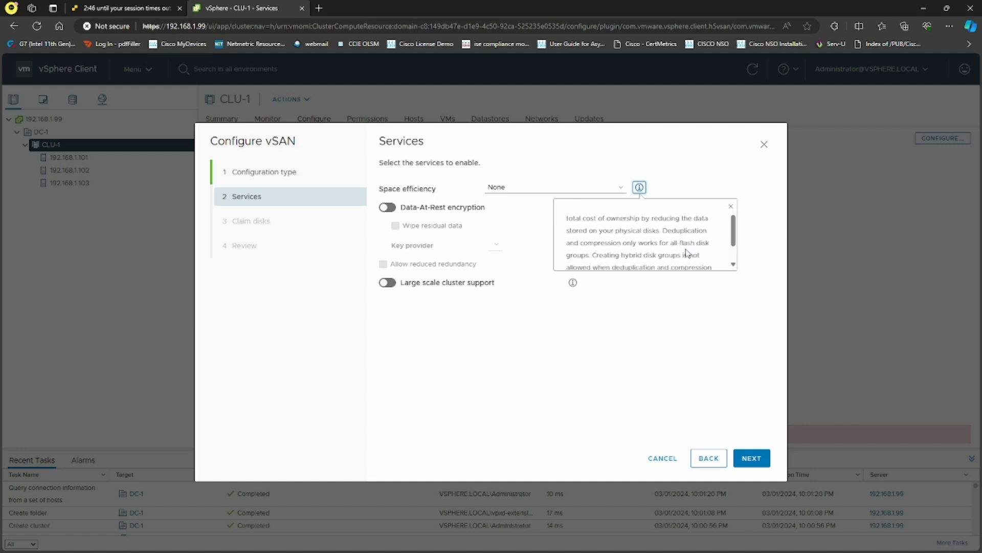
pyautogui.scroll(-2, 689, 253)
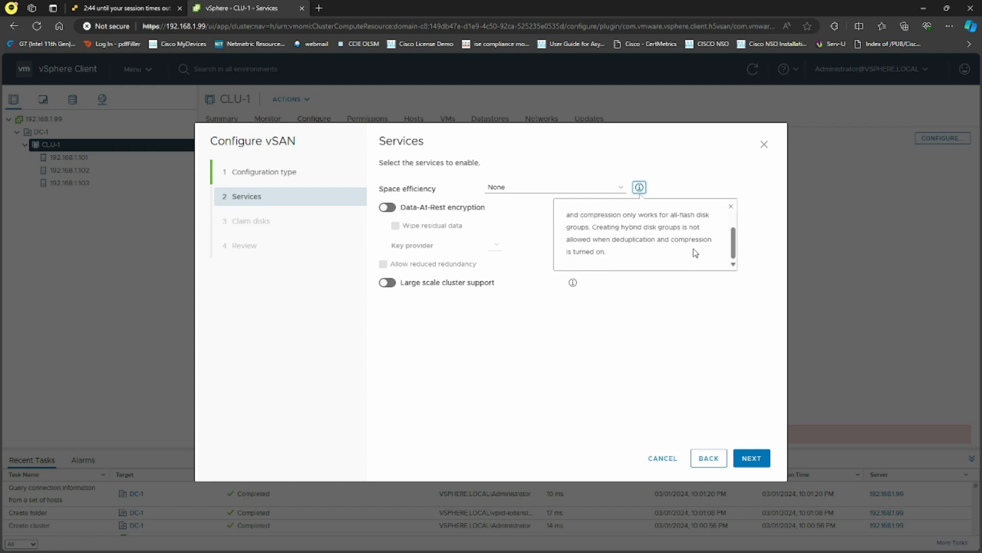
pyautogui.click(584, 188)
pyautogui.click(581, 211)
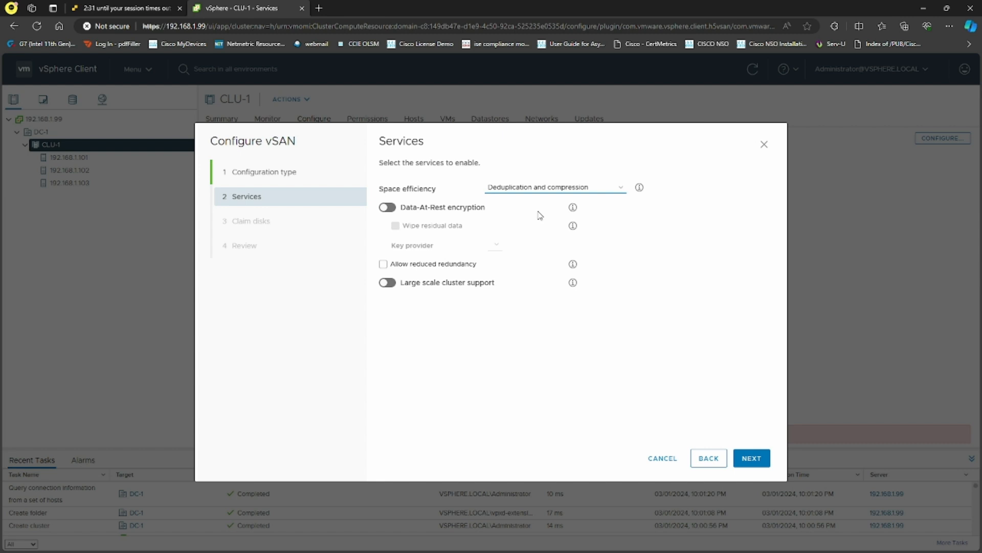
# Try Data-At-Rest encryption with its key providers and data wiping, then switch encryption back off.
pyautogui.click(388, 208)
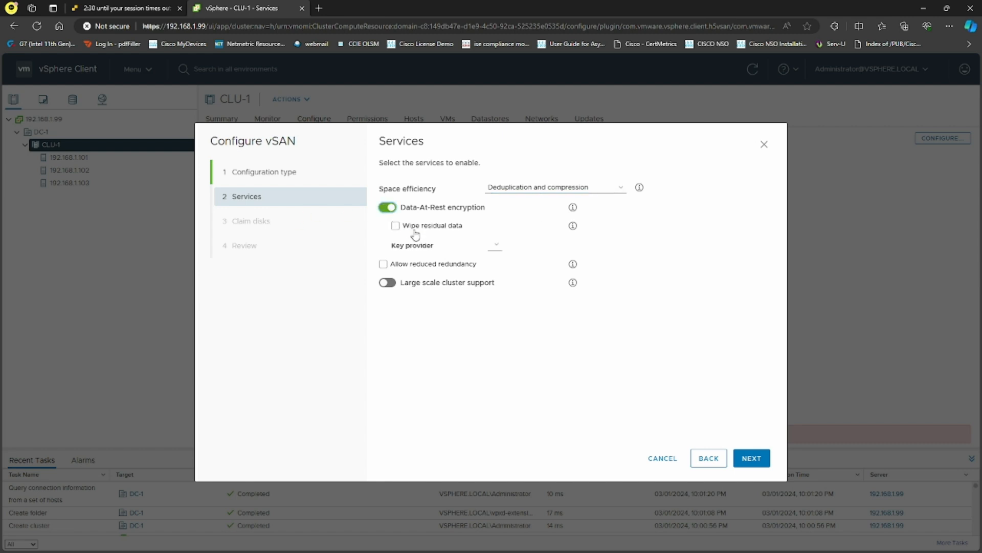
pyautogui.click(495, 246)
pyautogui.click(396, 226)
pyautogui.click(388, 208)
# Read the Allow reduced redundancy explanation, then advance to the disk-claiming step.
pyautogui.click(573, 264)
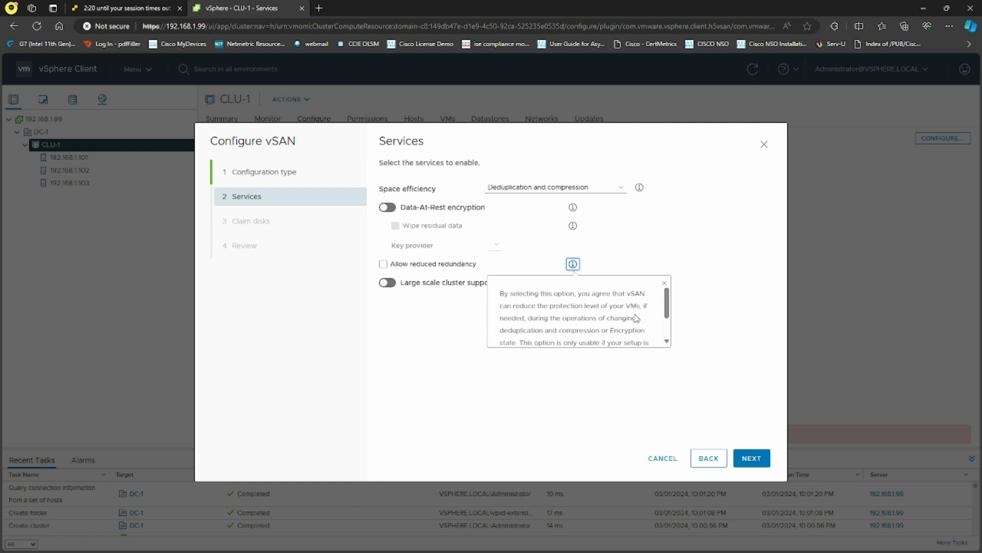
pyautogui.scroll(-2, 638, 319)
pyautogui.click(631, 379)
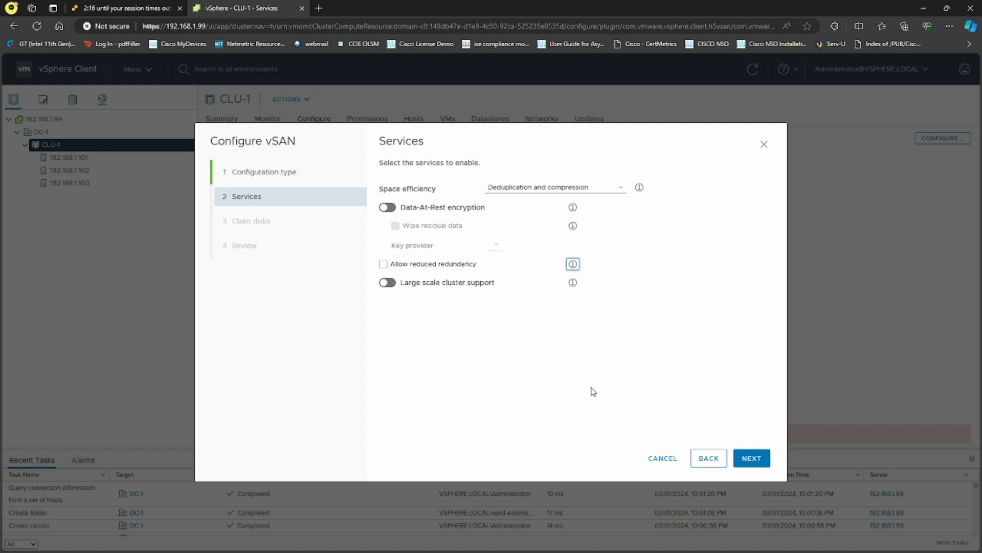
pyautogui.click(765, 459)
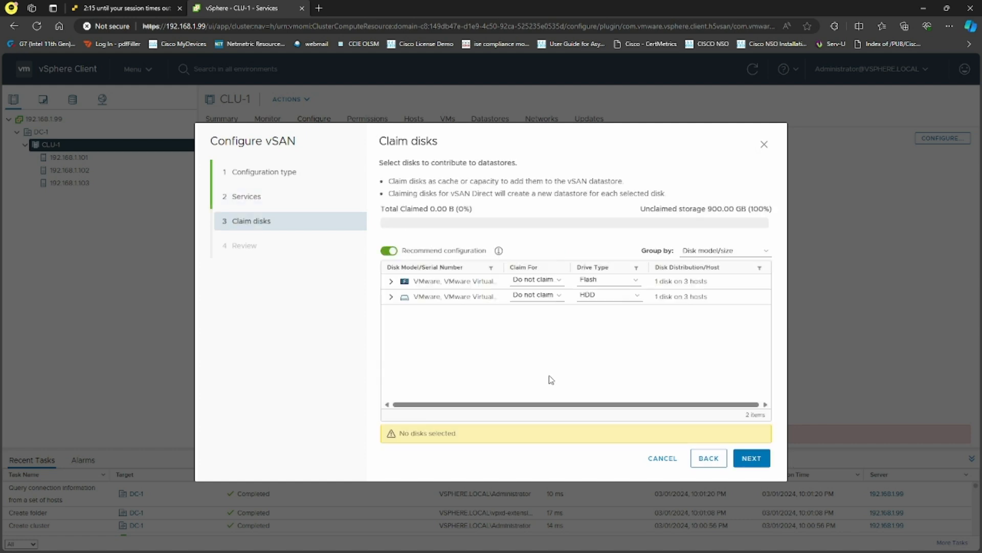
# Claim the three flash disks as Cache tier and the three HDDs as Capacity tier (900 GB).
pyautogui.click(391, 281)
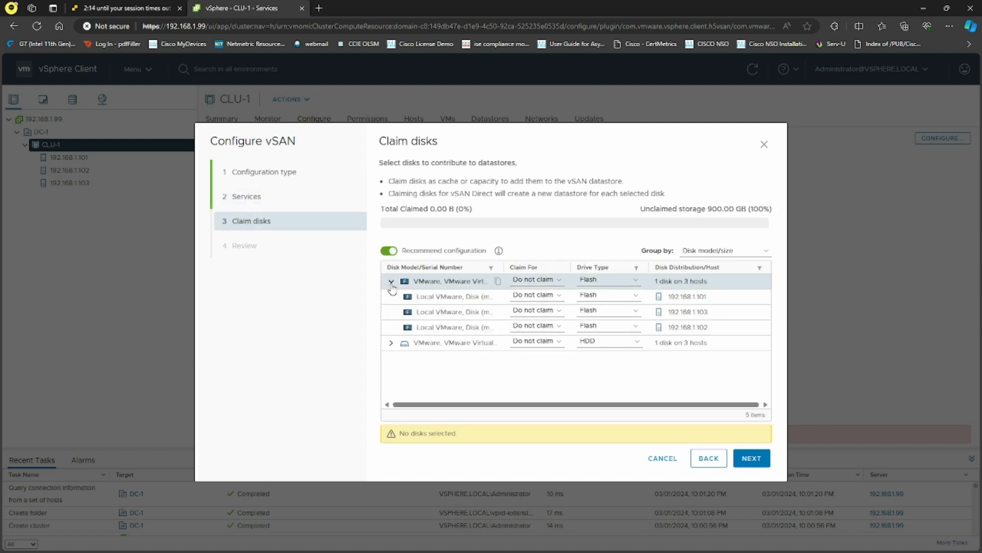
pyautogui.click(559, 280)
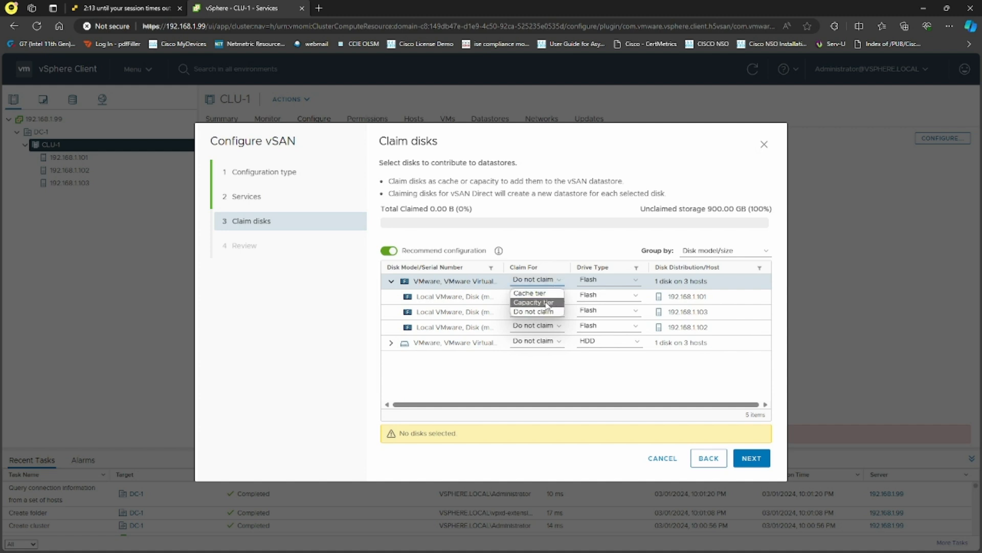
pyautogui.click(530, 293)
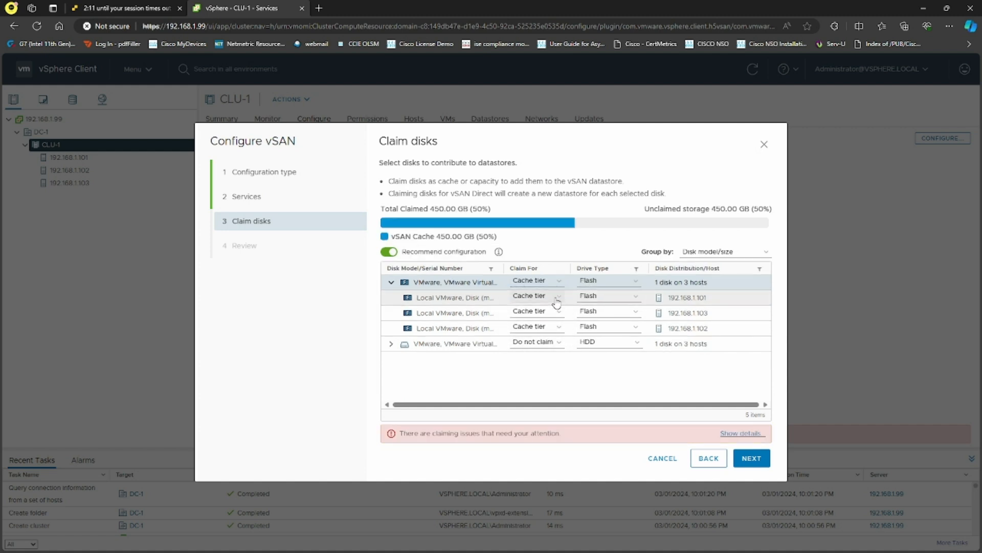
pyautogui.click(391, 343)
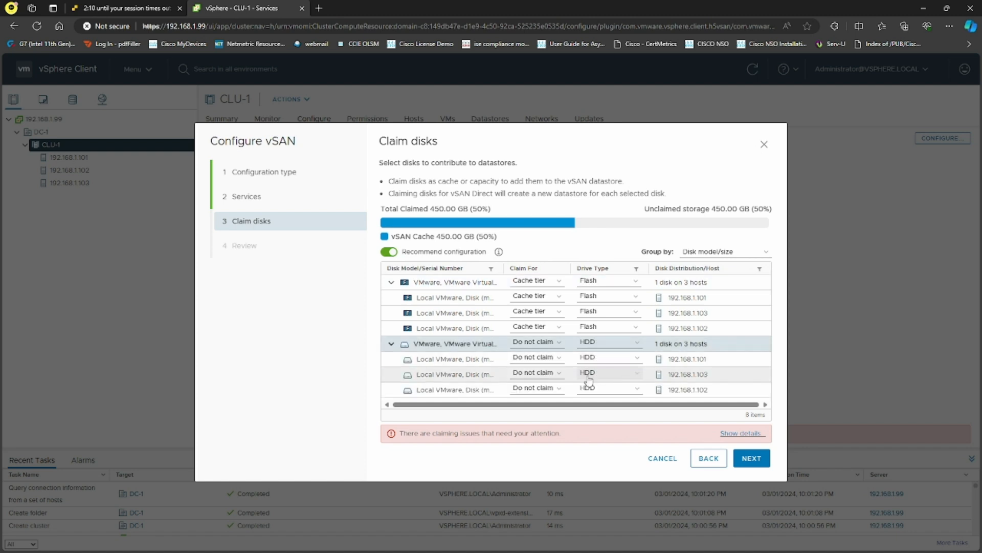
pyautogui.click(555, 298)
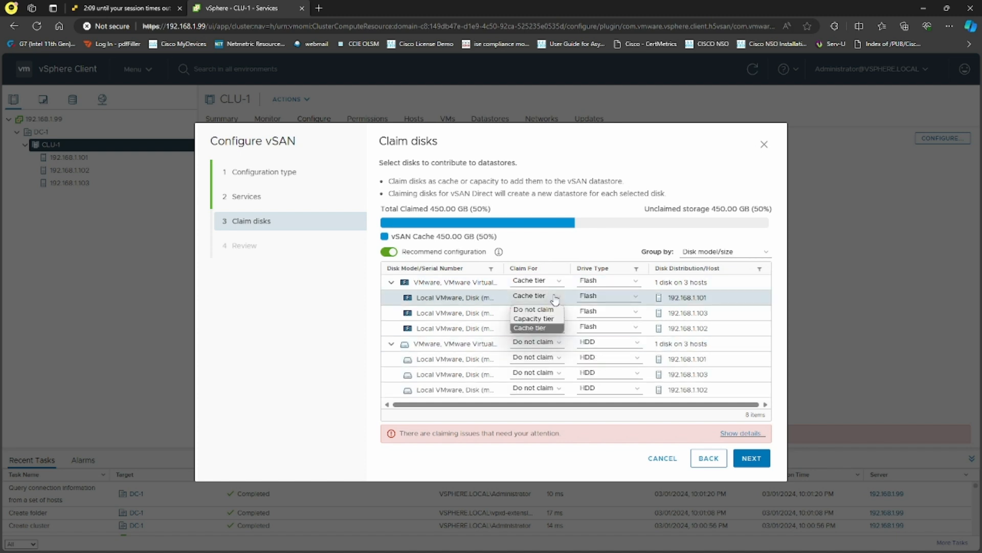
pyautogui.click(545, 329)
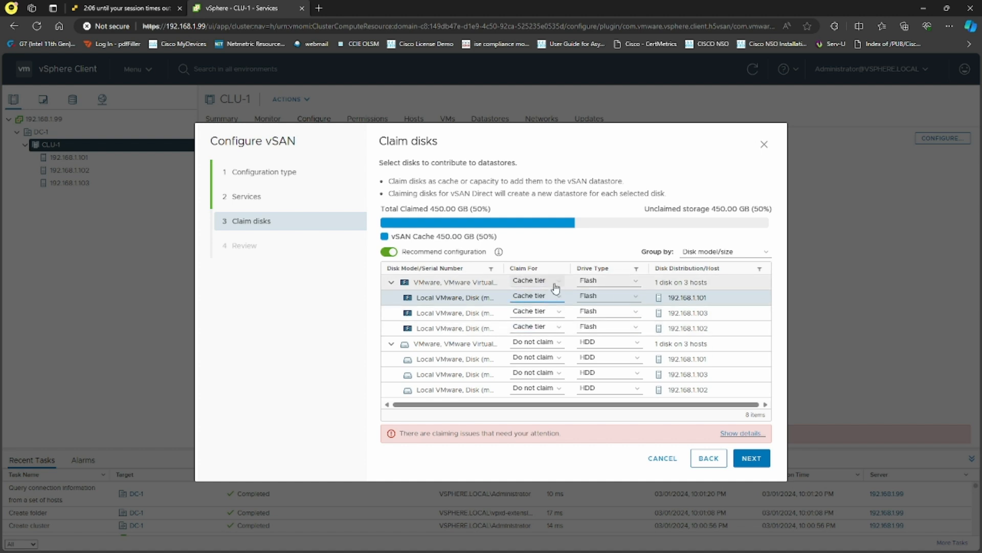
pyautogui.click(557, 342)
pyautogui.click(534, 355)
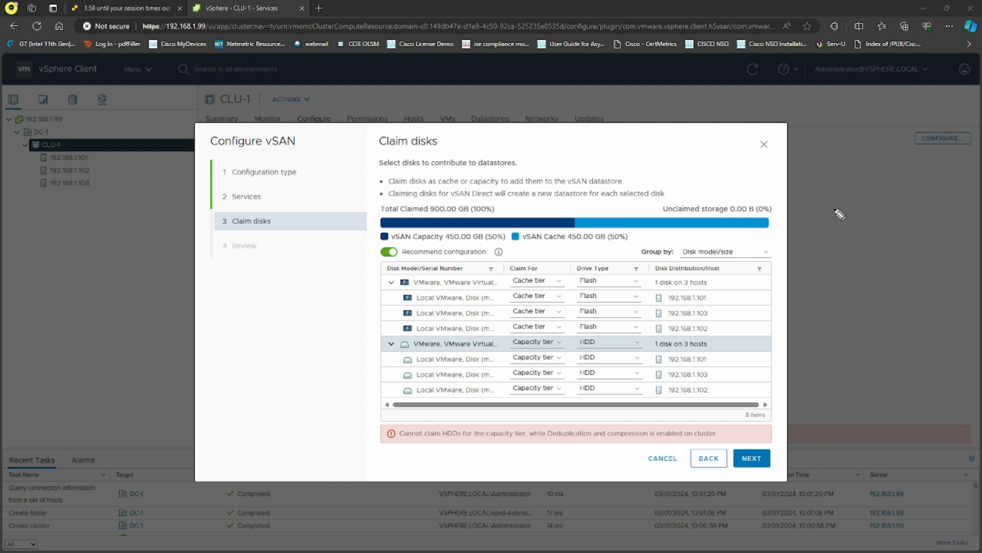
pyautogui.moveTo(845, 205)
pyautogui.mouseDown()
pyautogui.moveTo(842, 218)
pyautogui.moveTo(863, 197)
pyautogui.moveTo(852, 246)
pyautogui.mouseUp()
pyautogui.moveTo(862, 228)
pyautogui.mouseDown()
pyautogui.moveTo(864, 244)
pyautogui.moveTo(879, 233)
pyautogui.mouseUp()
pyautogui.moveTo(880, 186); pyautogui.dragTo(890, 191)
pyautogui.moveTo(885, 185); pyautogui.dragTo(878, 192)
pyautogui.moveTo(897, 179); pyautogui.dragTo(906, 221)
pyautogui.moveTo(902, 214)
pyautogui.mouseDown()
pyautogui.moveTo(896, 223)
pyautogui.moveTo(909, 221)
pyautogui.mouseUp()
pyautogui.moveTo(908, 179); pyautogui.dragTo(913, 178)
pyautogui.moveTo(913, 174)
pyautogui.mouseDown()
pyautogui.moveTo(928, 193)
pyautogui.moveTo(956, 182)
pyautogui.mouseUp()
pyautogui.moveTo(920, 216)
pyautogui.mouseDown()
pyautogui.moveTo(968, 204)
pyautogui.moveTo(957, 221)
pyautogui.moveTo(972, 219)
pyautogui.moveTo(937, 190)
pyautogui.moveTo(946, 233)
pyautogui.mouseUp()
pyautogui.moveTo(920, 191)
pyautogui.mouseDown()
pyautogui.moveTo(956, 178)
pyautogui.moveTo(917, 188)
pyautogui.mouseUp()
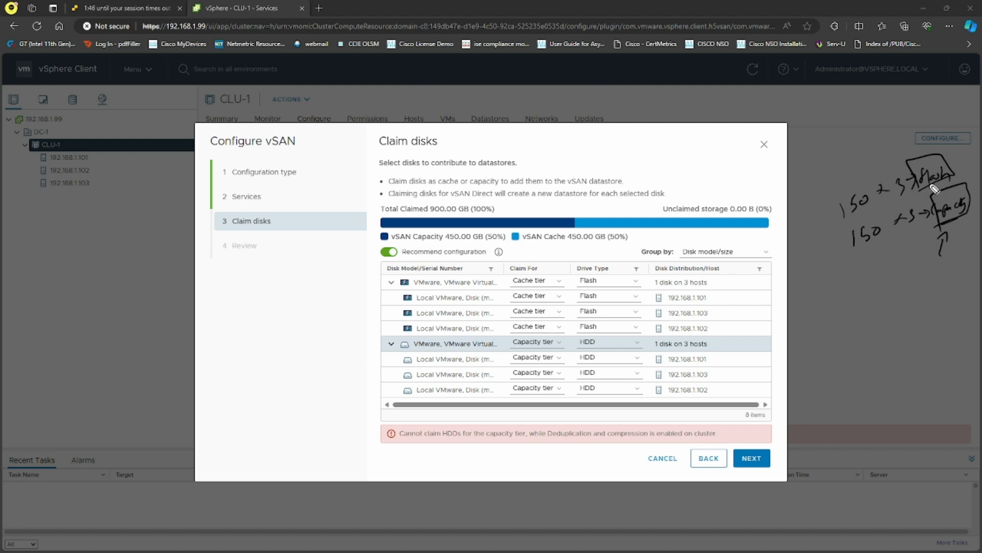
pyautogui.press('Escape')
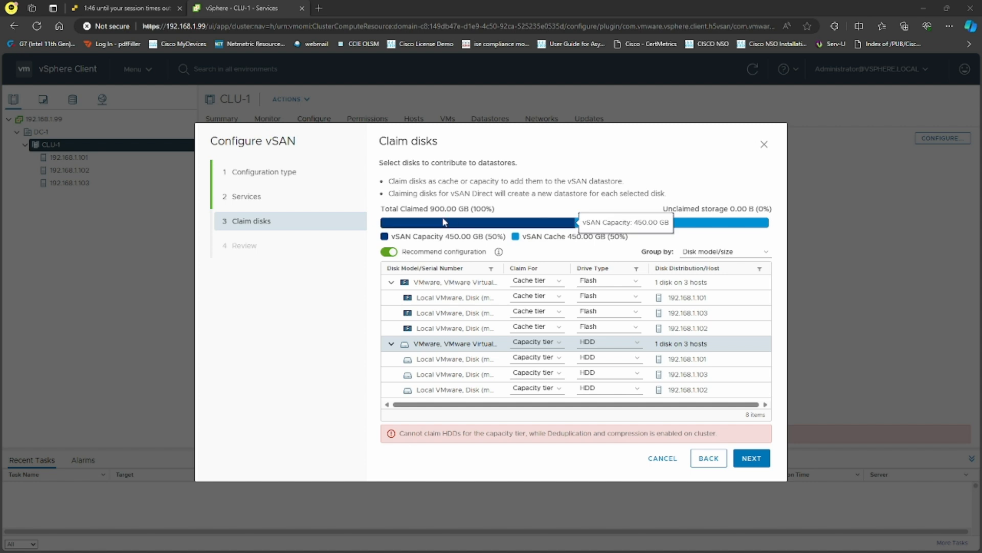
pyautogui.moveTo(430, 209); pyautogui.dragTo(457, 208)
pyautogui.click(636, 209)
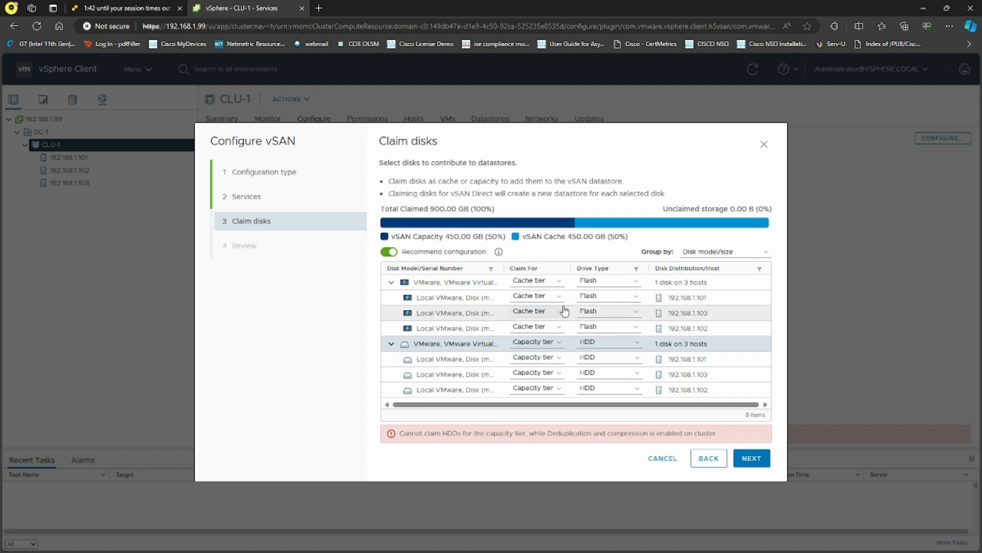
pyautogui.click(763, 252)
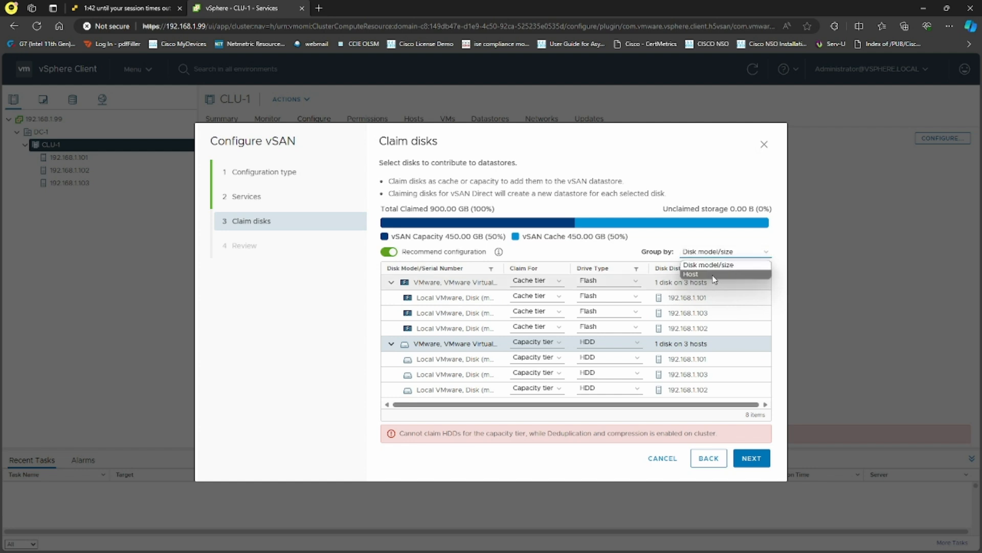
# Keep grouping by disk model and size, highlight the deduplication error, and return to Services.
pyautogui.click(292, 340)
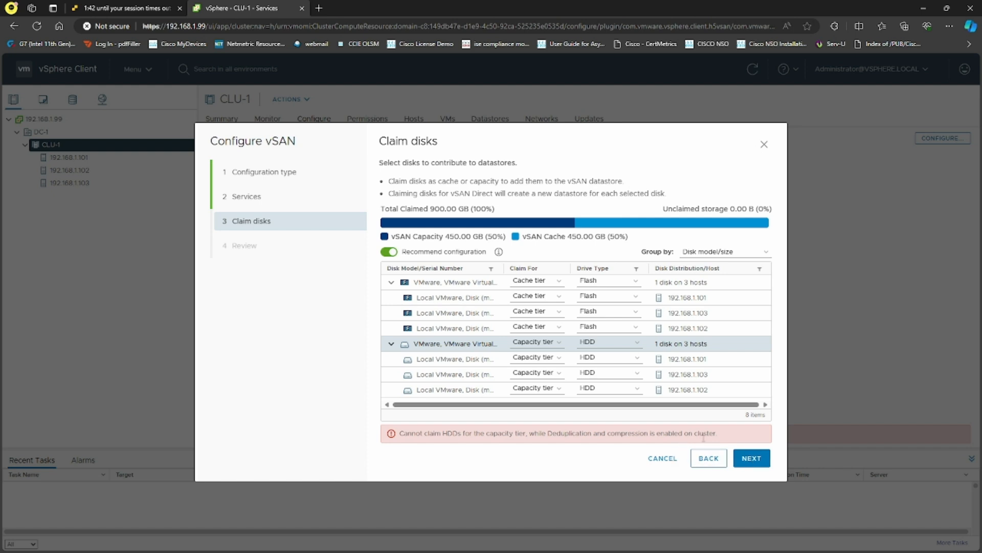
pyautogui.moveTo(720, 440); pyautogui.dragTo(534, 436)
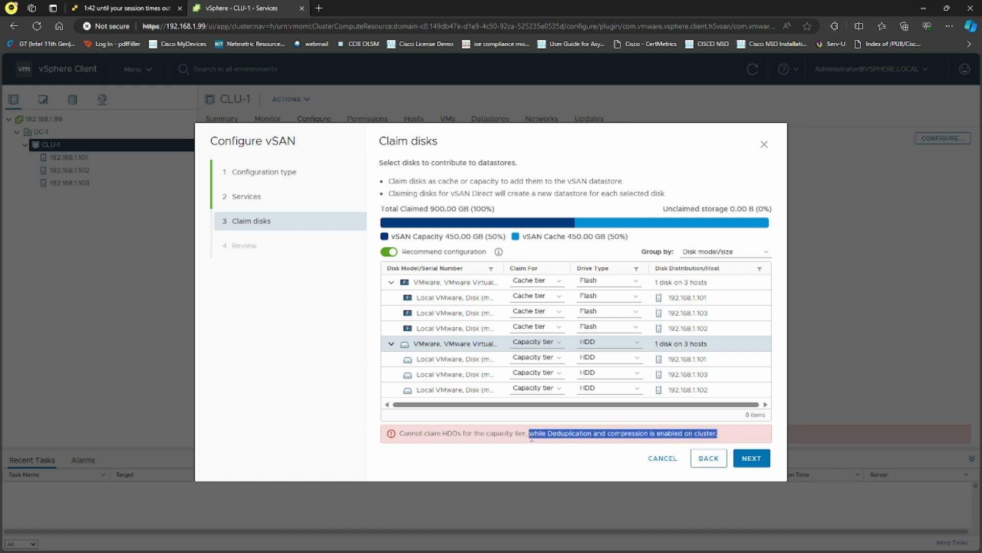
pyautogui.moveTo(400, 434); pyautogui.dragTo(499, 438)
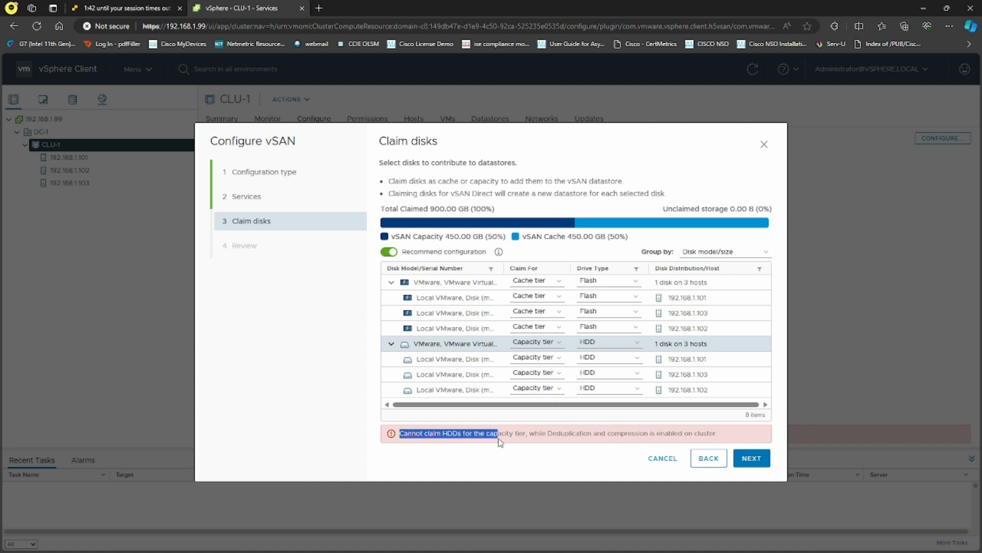
pyautogui.click(709, 458)
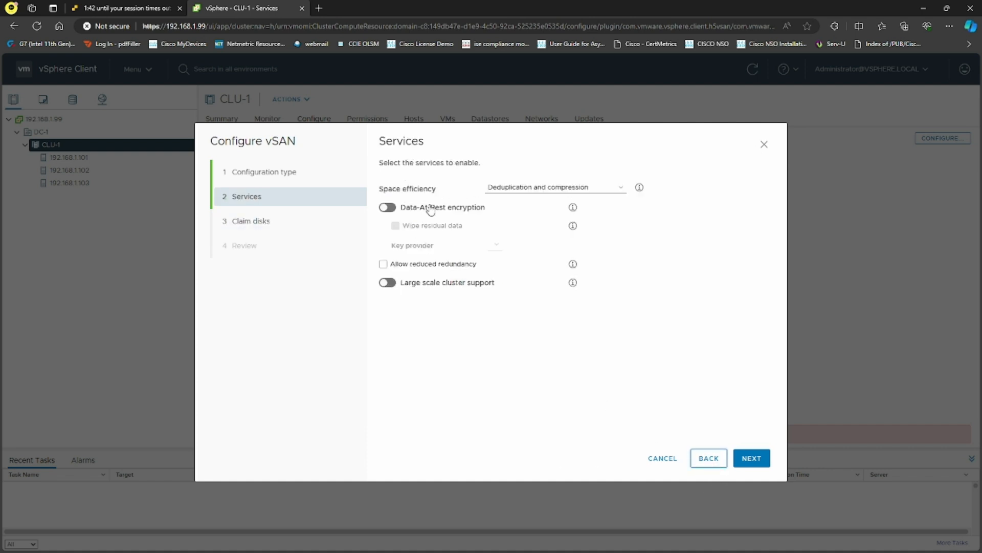
# Change space efficiency from Deduplication and compression to None and continue to claiming disks.
pyautogui.click(552, 189)
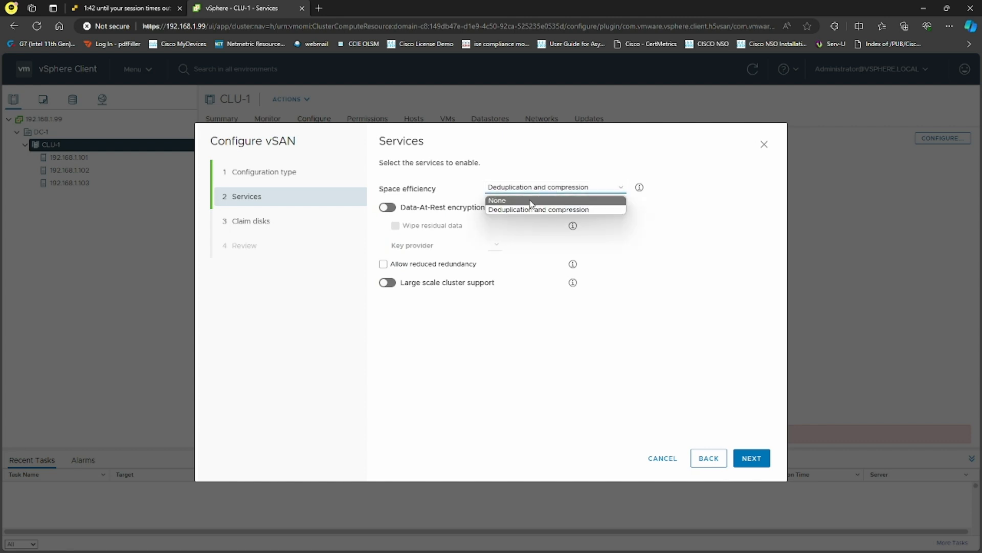
pyautogui.click(530, 203)
pyautogui.click(753, 446)
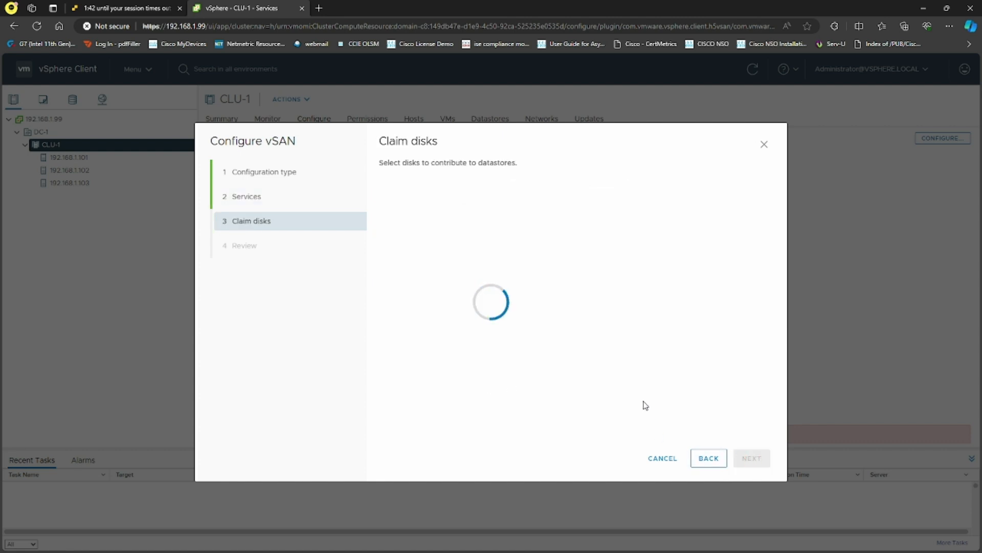
# Claim the Flash disk group for Cache tier and the HDD group for Capacity tier.
pyautogui.click(391, 282)
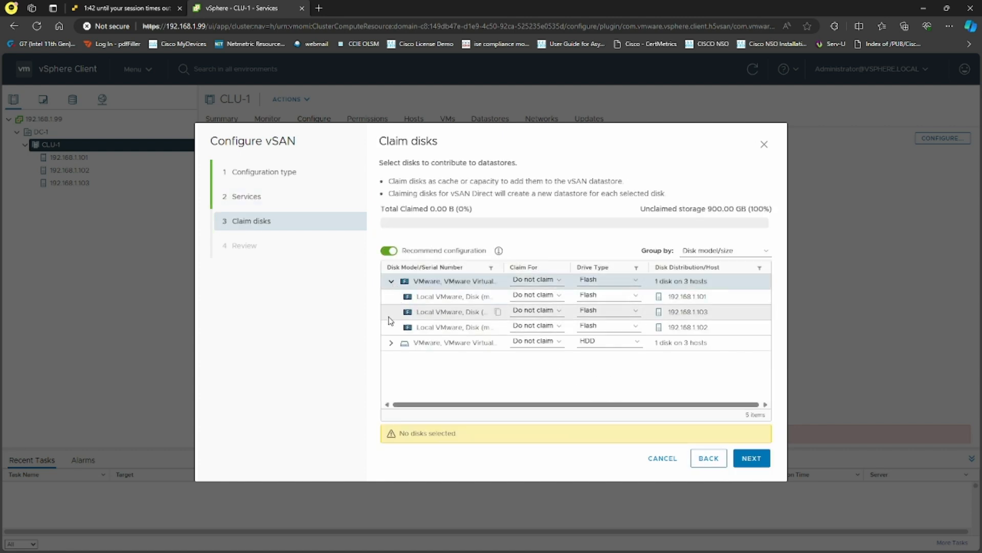
pyautogui.click(391, 342)
pyautogui.click(537, 279)
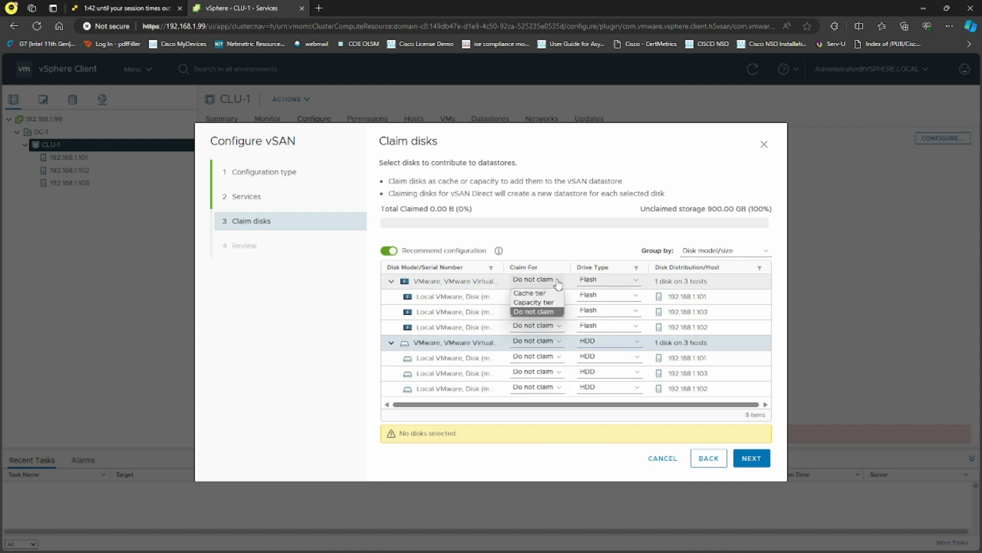
pyautogui.click(532, 293)
pyautogui.click(536, 340)
pyautogui.click(538, 364)
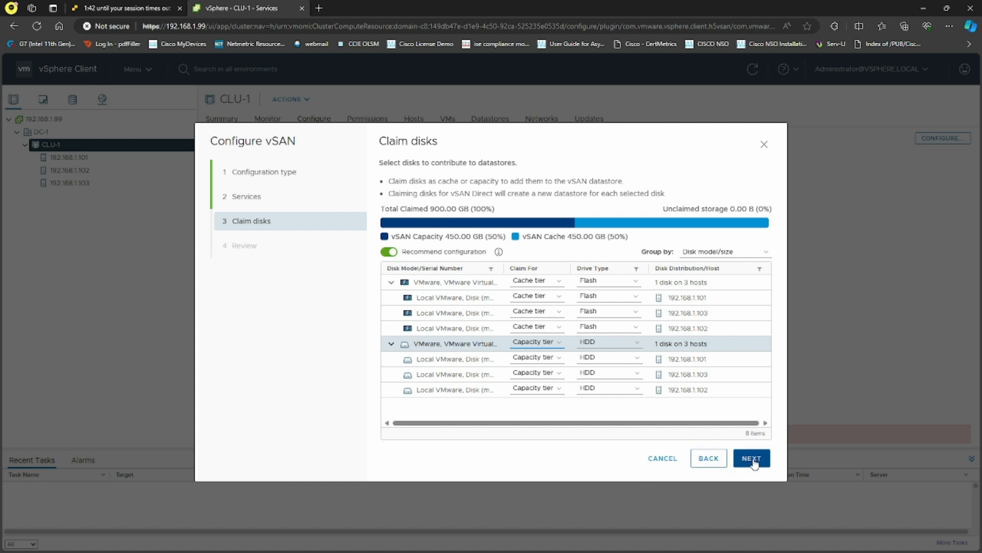
# Check the 450 GB vSAN capacity and cache totals, then move on to Review.
pyautogui.moveTo(403, 237); pyautogui.dragTo(482, 237)
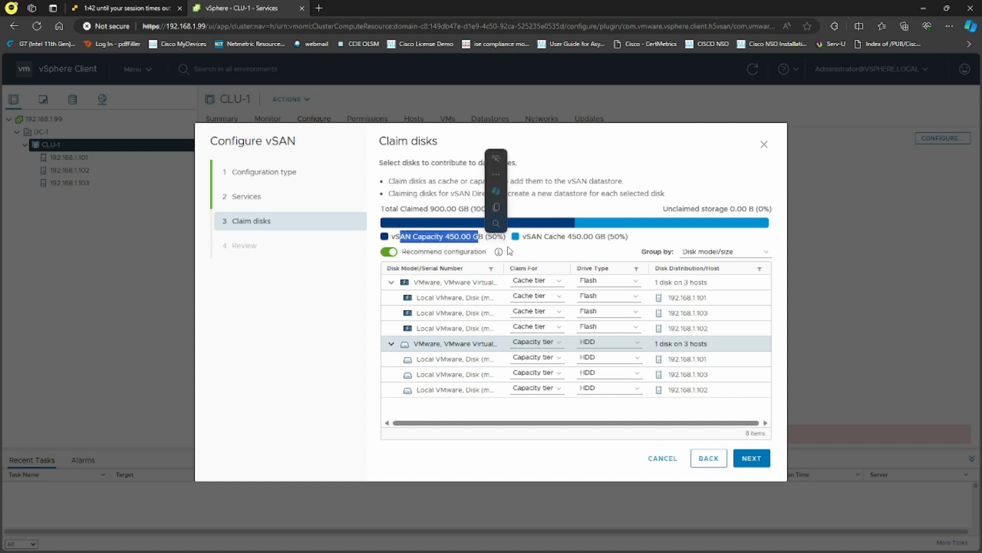
pyautogui.moveTo(542, 237); pyautogui.dragTo(593, 236)
pyautogui.click(583, 453)
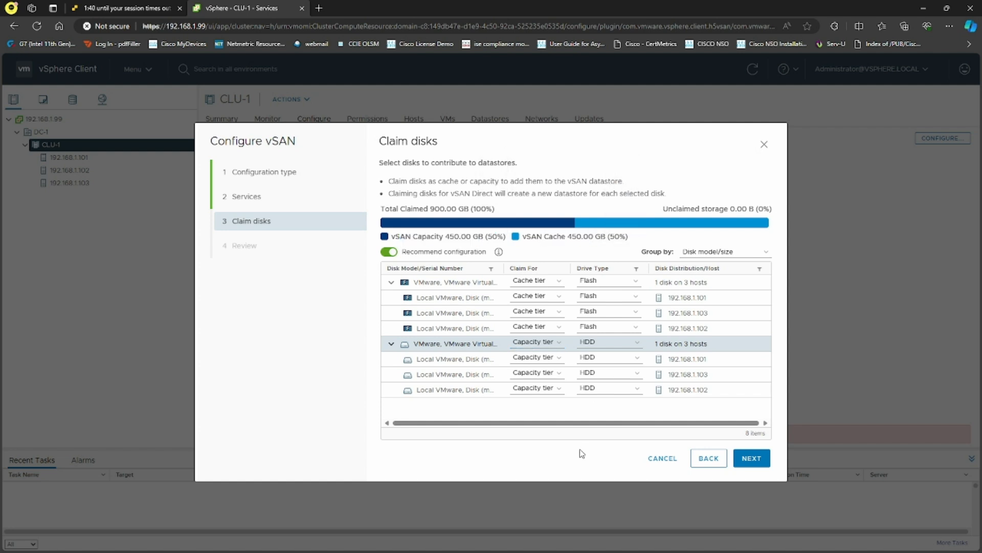
pyautogui.click(753, 460)
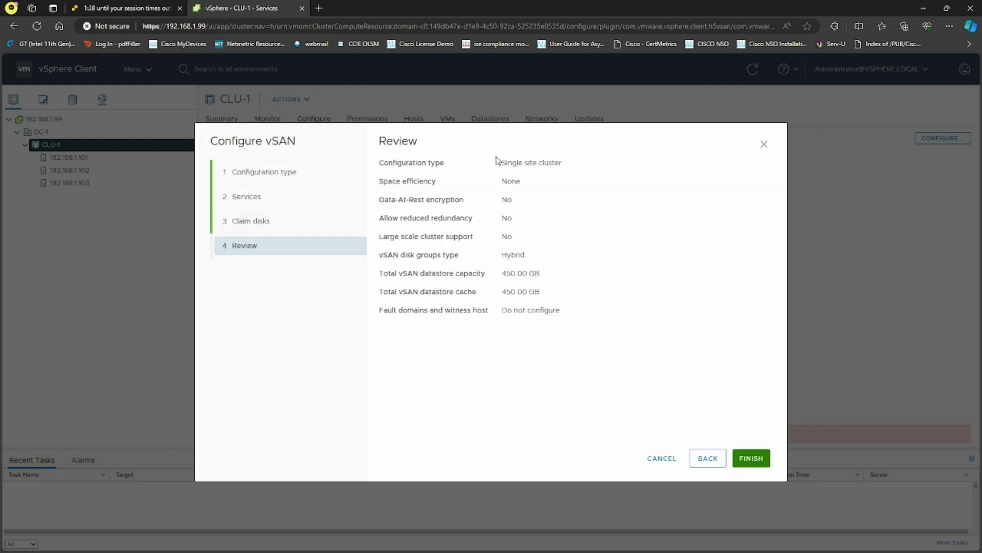
# Check the summary (None efficiency, Hybrid disk groups, 450 GB) and finish the vSAN configuration.
pyautogui.moveTo(500, 160); pyautogui.dragTo(562, 311)
pyautogui.click(583, 348)
pyautogui.click(750, 458)
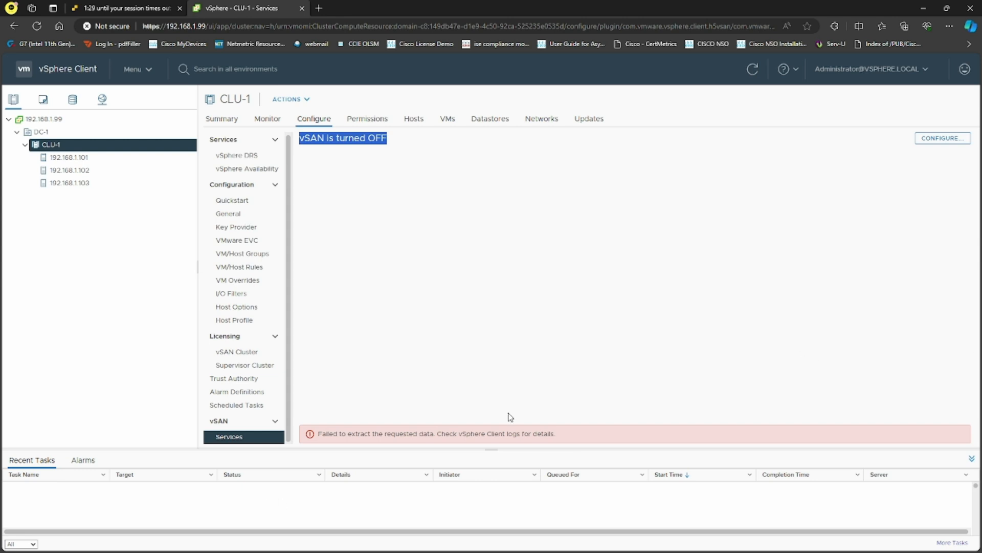
# Highlight the vSAN error message on CLU-1's Services page, then clear the selection.
pyautogui.click(319, 434)
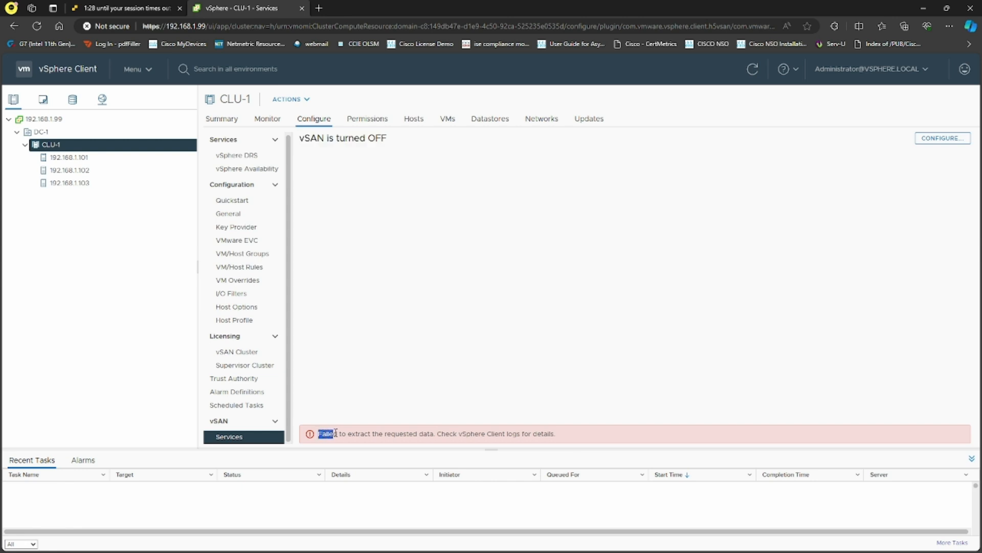
pyautogui.moveTo(336, 434); pyautogui.dragTo(397, 434)
pyautogui.moveTo(432, 434); pyautogui.dragTo(560, 434)
pyautogui.click(575, 369)
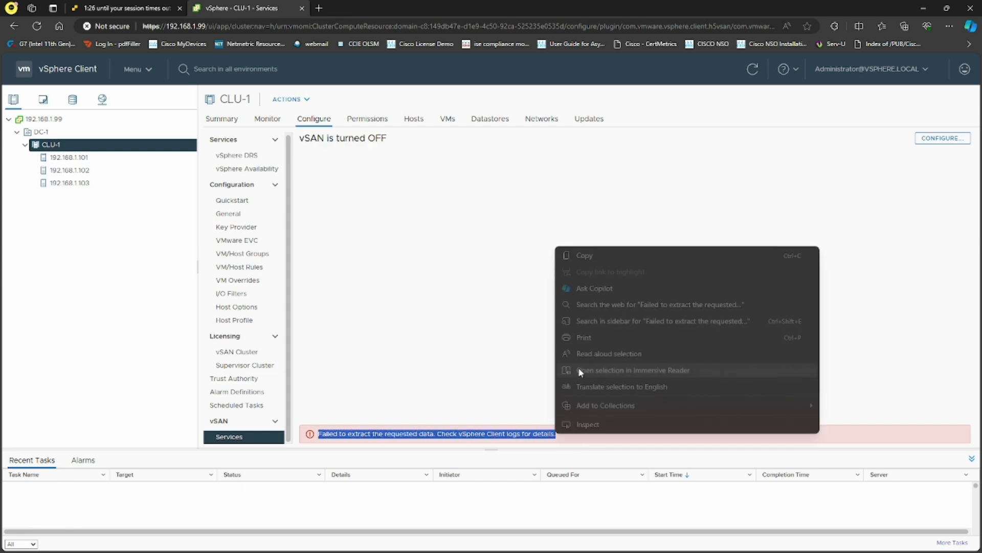
pyautogui.click(460, 350)
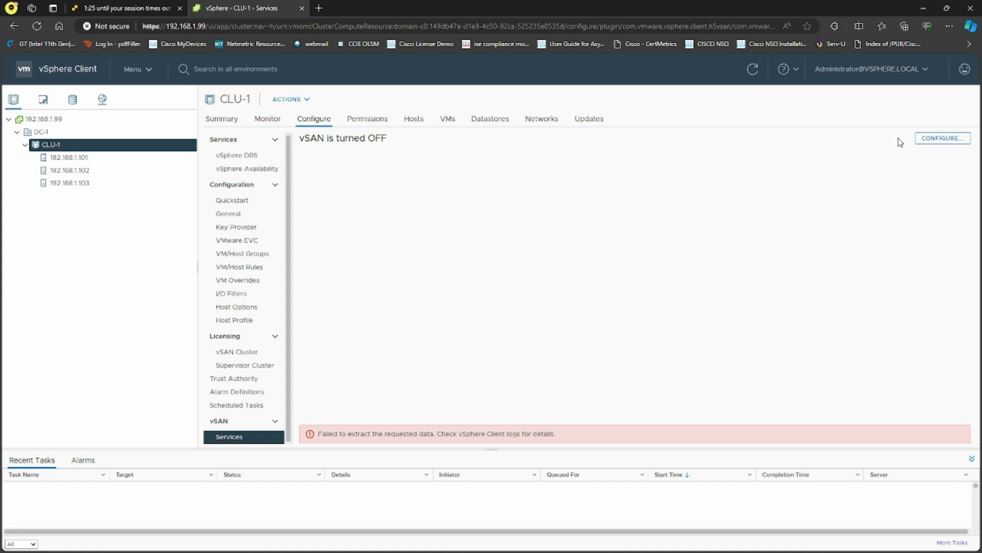
# Relaunch Configure vSAN for CLU-1, keeping Single site cluster and the default services.
pyautogui.click(928, 142)
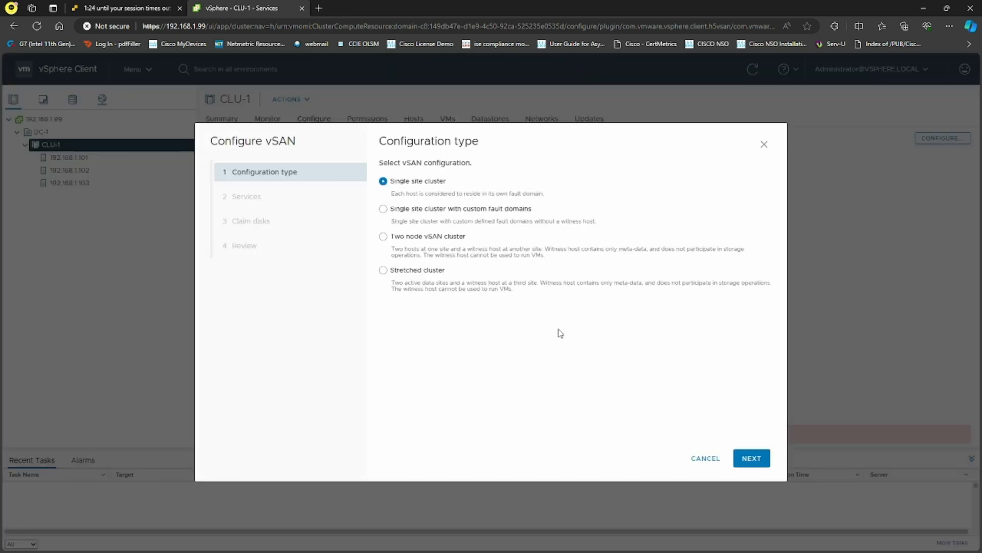
pyautogui.click(752, 451)
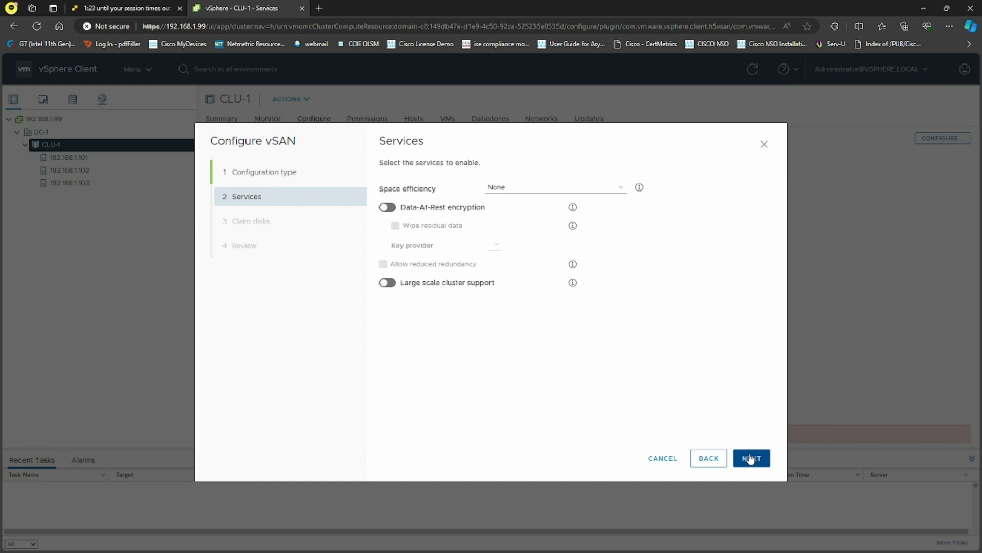
pyautogui.click(753, 459)
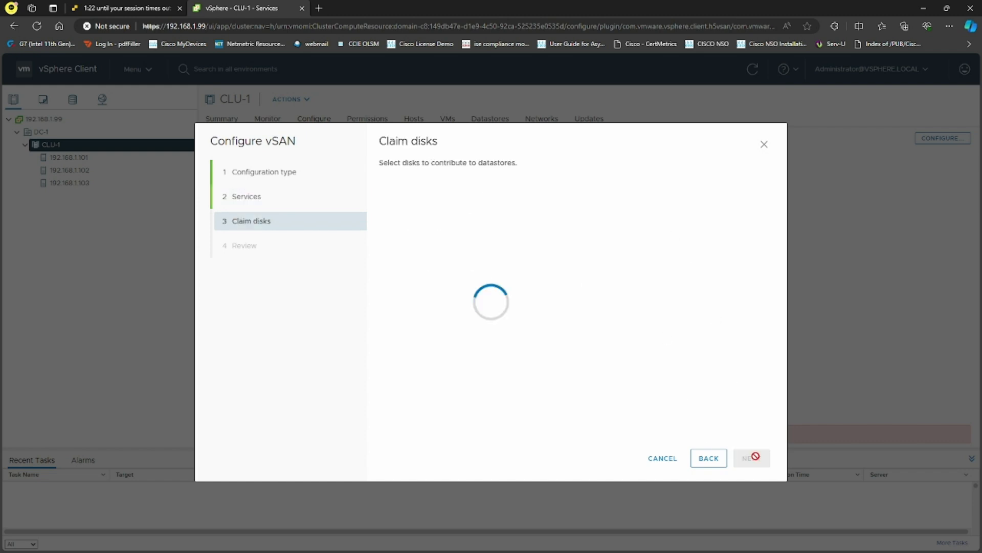
# Claim Flash disks for Cache tier and HDDs for Capacity tier, then finish the wizard.
pyautogui.click(391, 281)
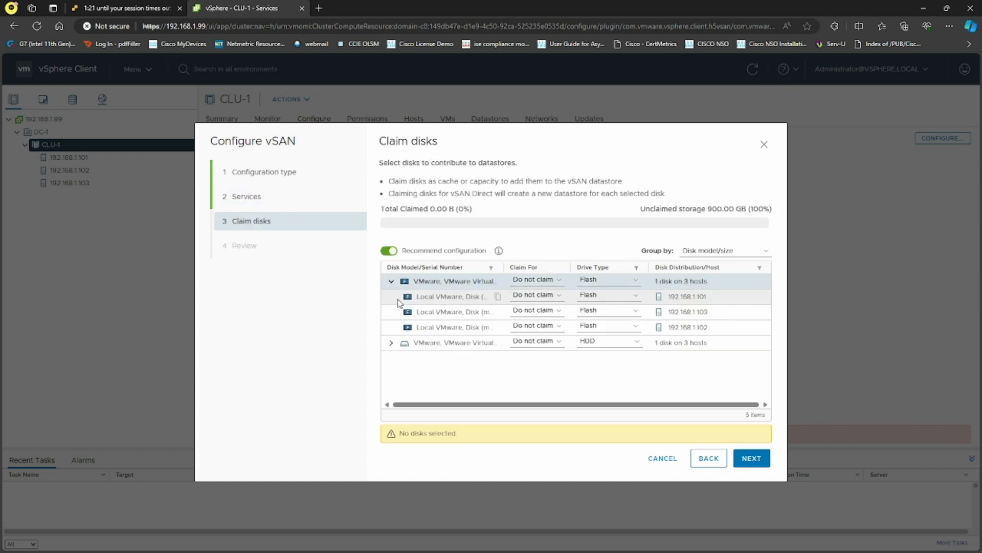
pyautogui.click(391, 281)
pyautogui.click(537, 280)
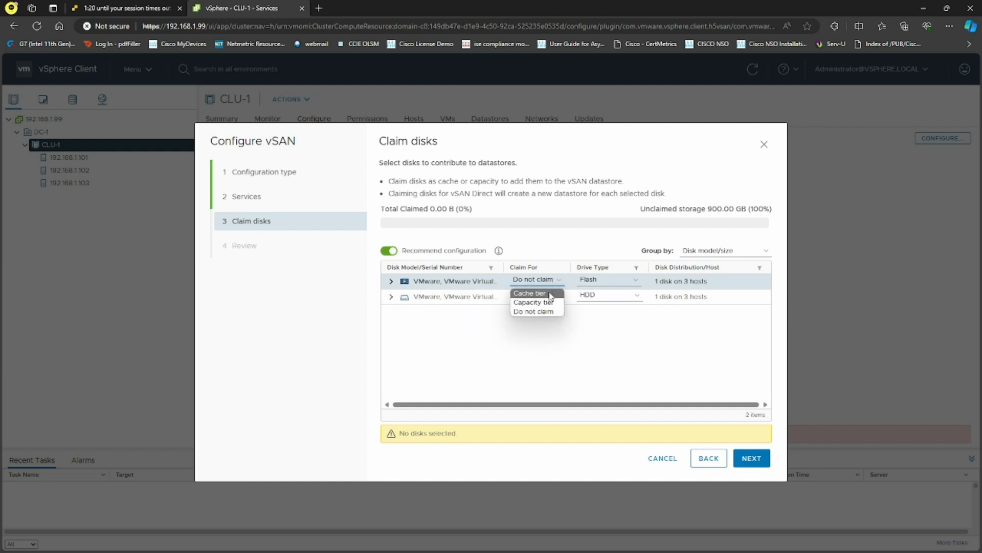
pyautogui.click(546, 294)
pyautogui.click(535, 296)
pyautogui.click(541, 318)
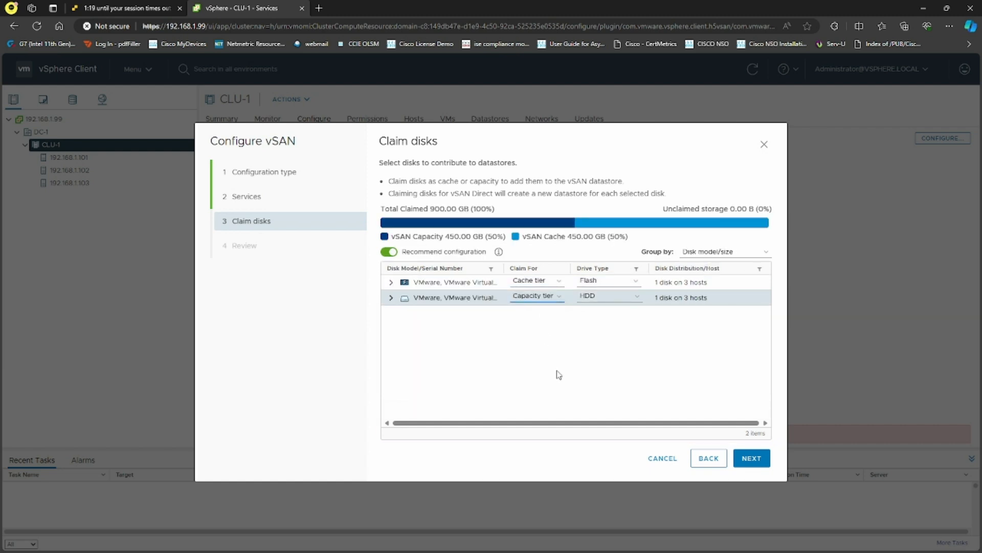
pyautogui.click(750, 458)
pyautogui.click(750, 459)
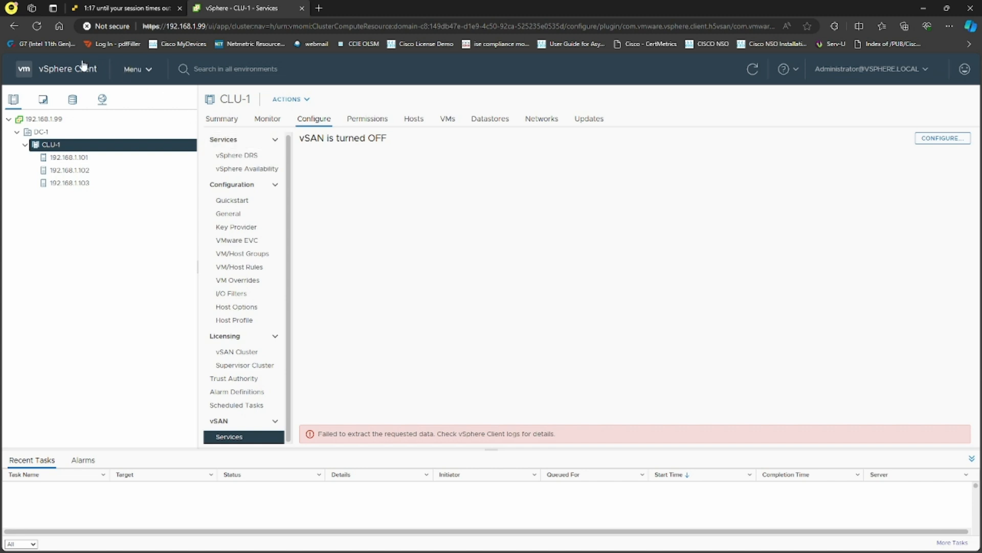
# Refresh CLU-1's vSAN Services page repeatedly until services list, then start a Win+Shift+S snip.
pyautogui.click(753, 70)
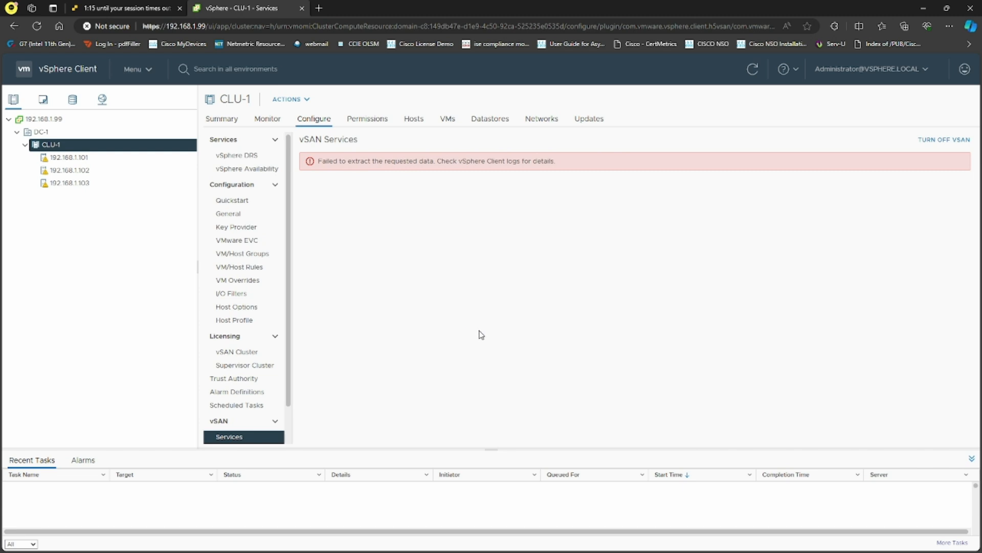
pyautogui.click(754, 69)
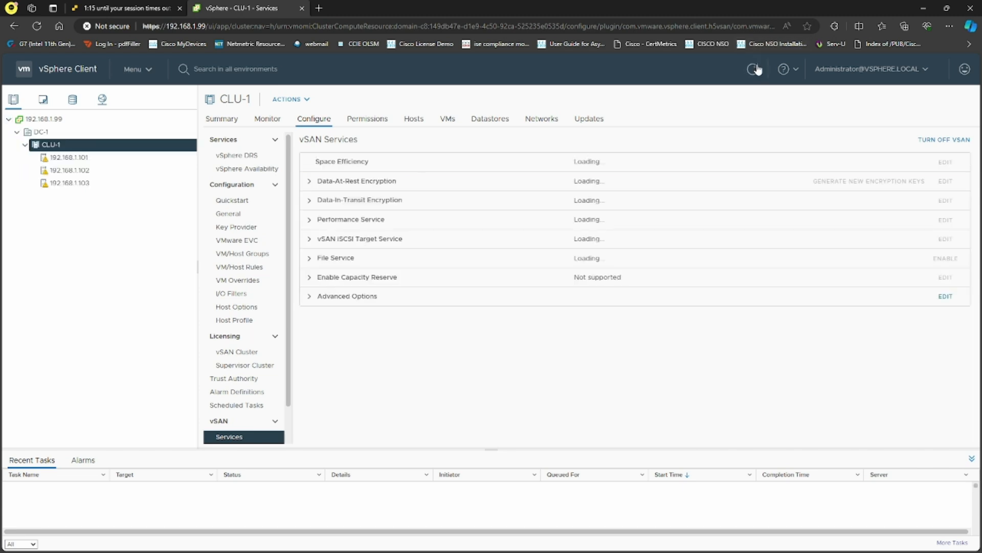
pyautogui.click(755, 70)
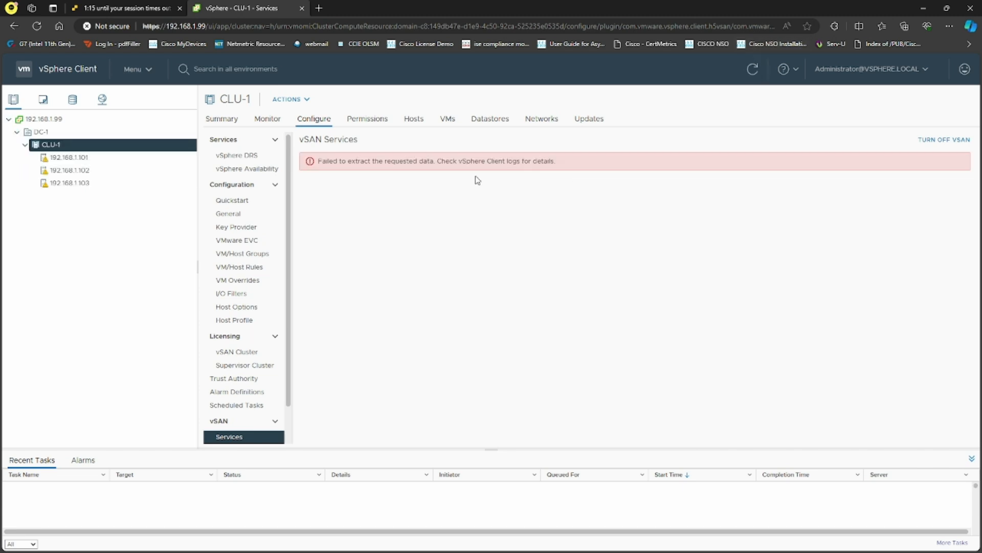
pyautogui.click(752, 70)
pyautogui.click(756, 70)
pyautogui.click(755, 70)
pyautogui.click(755, 70)
pyautogui.click(756, 70)
pyautogui.click(755, 70)
pyautogui.press('super+shift+s')
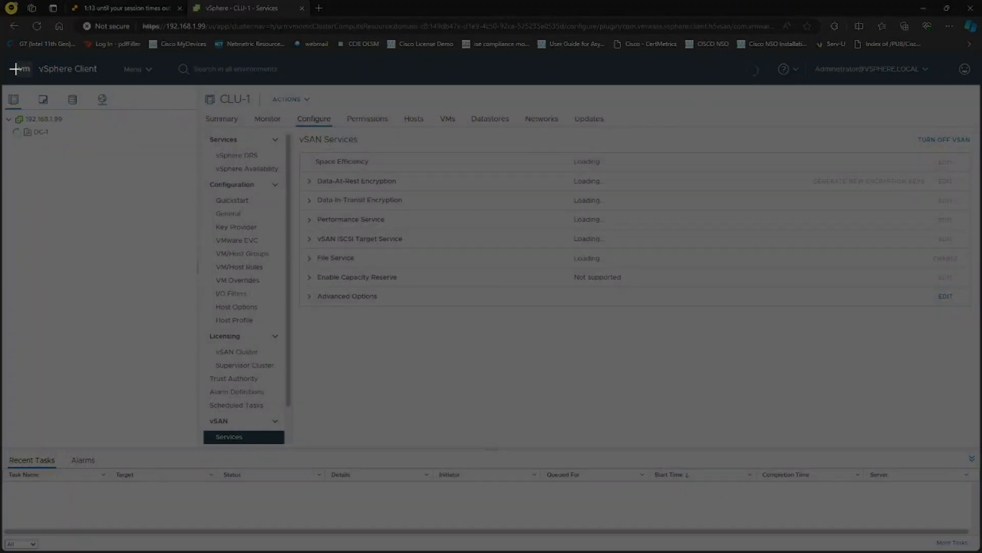
# Capture the whole browser area, view the snip maximized, then close Snipping Tool.
pyautogui.moveTo(2, 50); pyautogui.dragTo(980, 468)
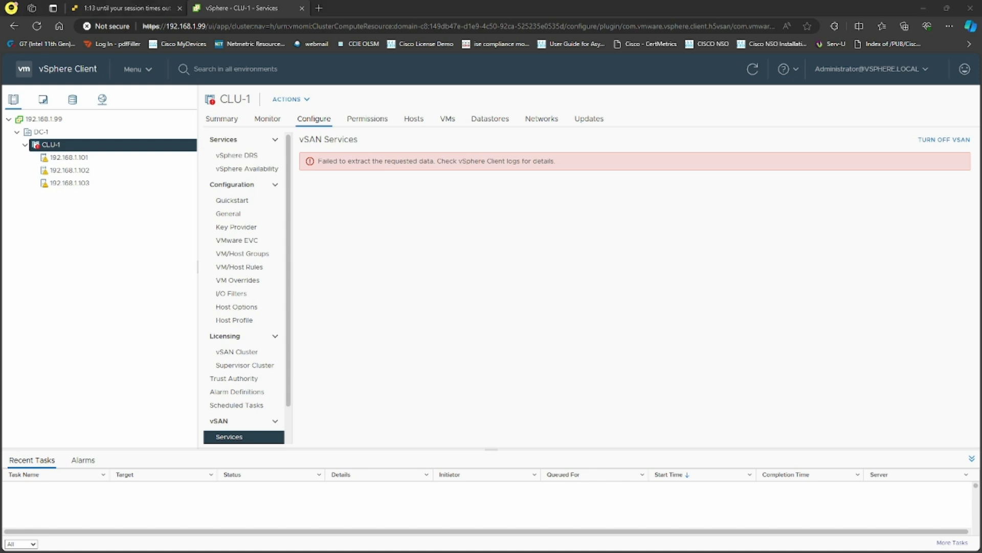
pyautogui.moveTo(981, 69); pyautogui.dragTo(652, 96)
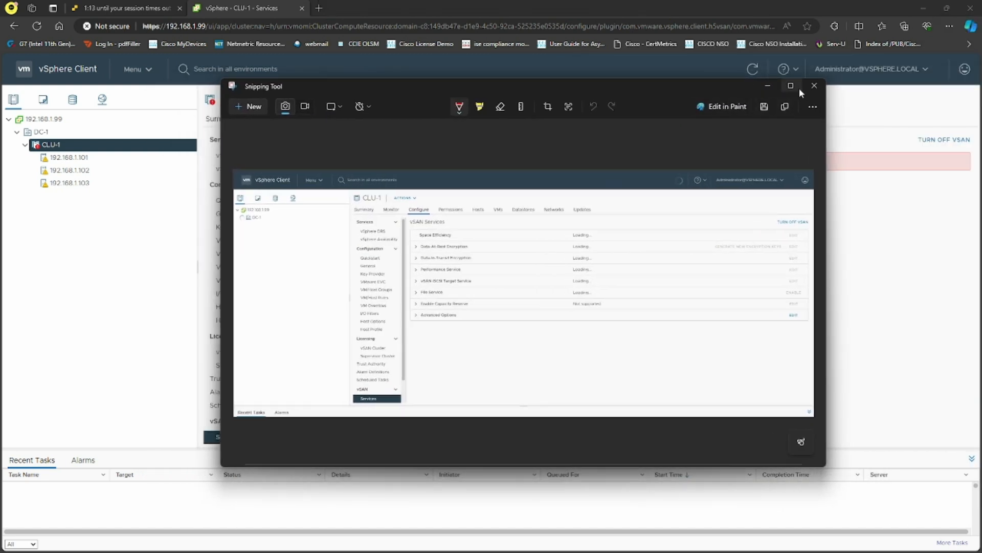
pyautogui.click(798, 88)
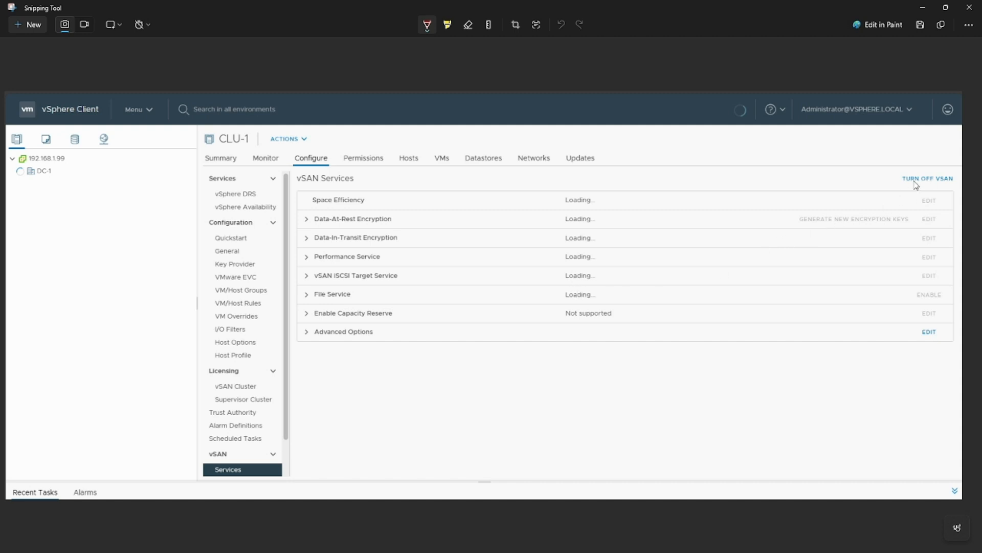
pyautogui.click(923, 7)
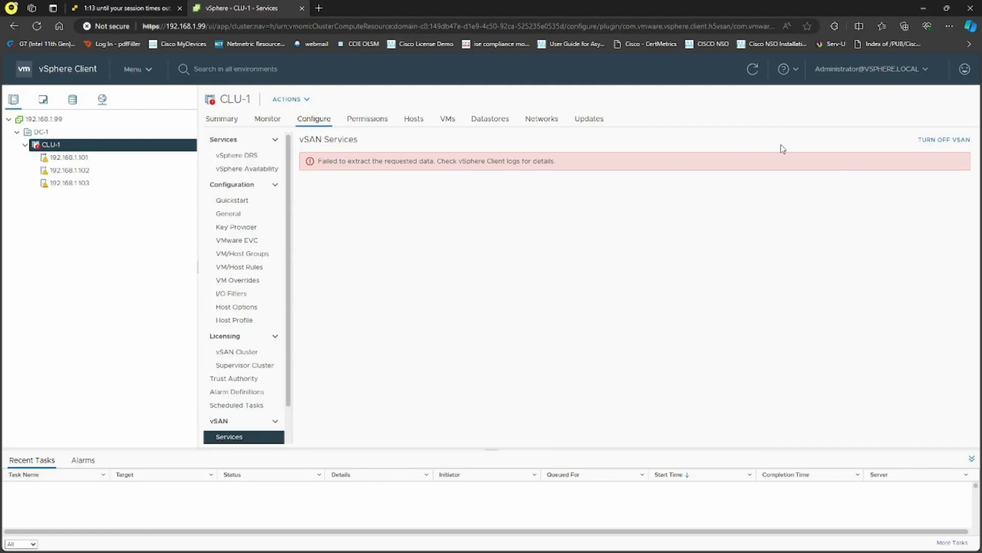
# Refresh the page and start Deploy OVF Template on CLU-1 using a local file.
pyautogui.click(754, 69)
pyautogui.click(754, 70)
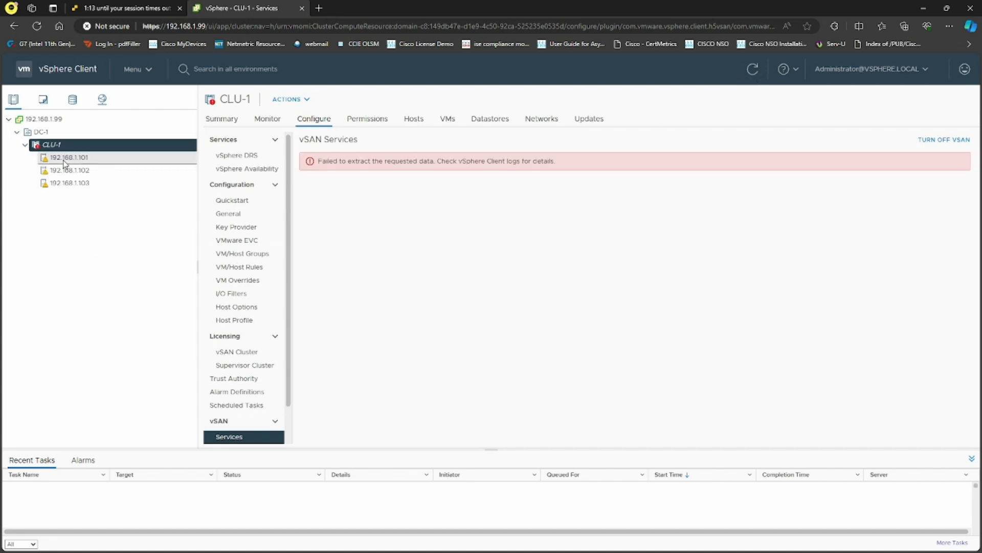
pyautogui.rightClick(83, 148)
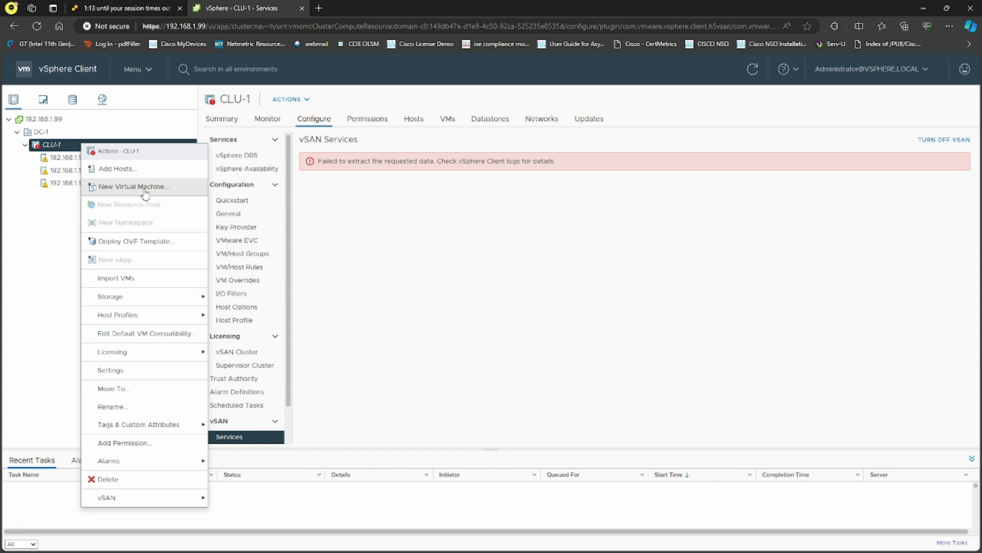
pyautogui.click(134, 246)
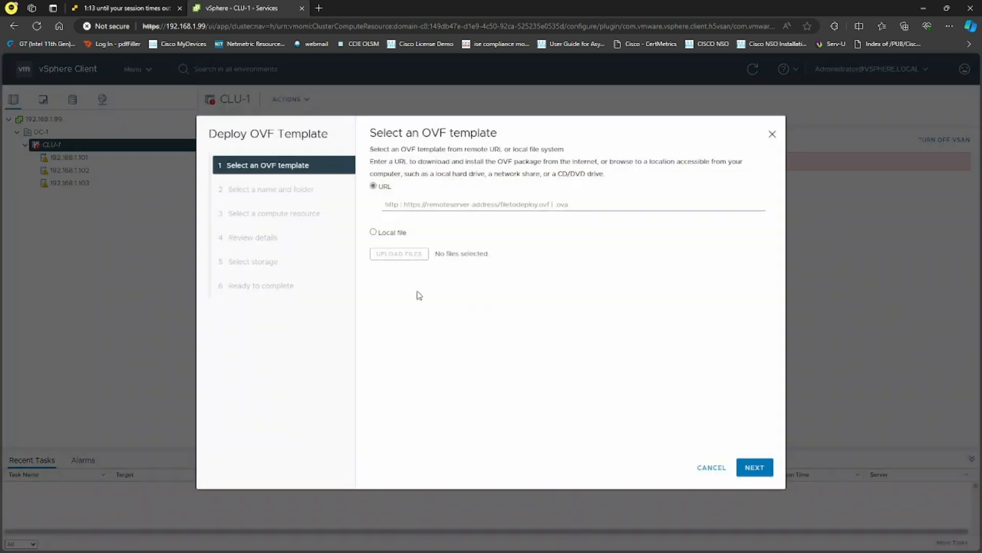
pyautogui.click(373, 231)
# Browse to D:\Softwares\MiKrotik and choose chr-7.8beta2.ova as the template.
pyautogui.click(396, 256)
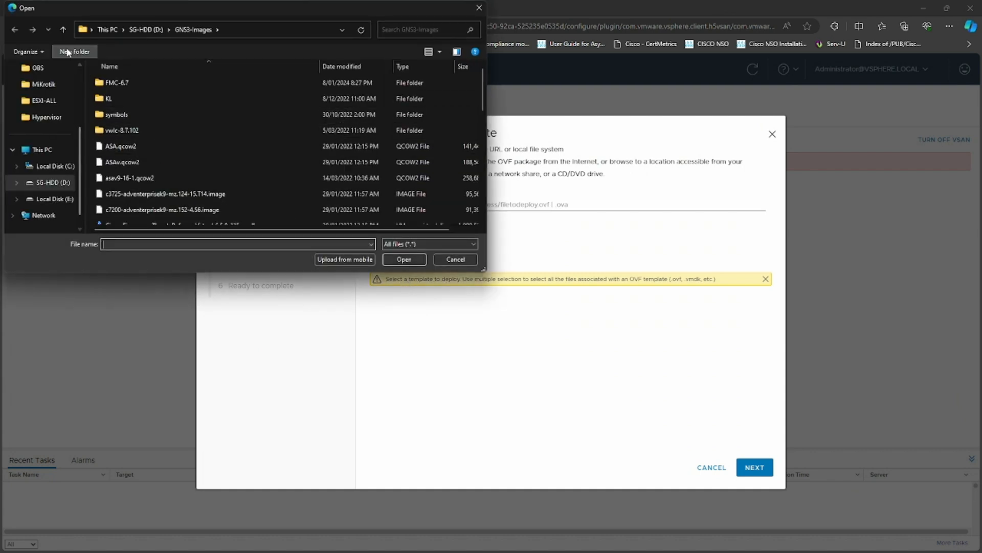
pyautogui.click(63, 30)
pyautogui.doubleClick(144, 158)
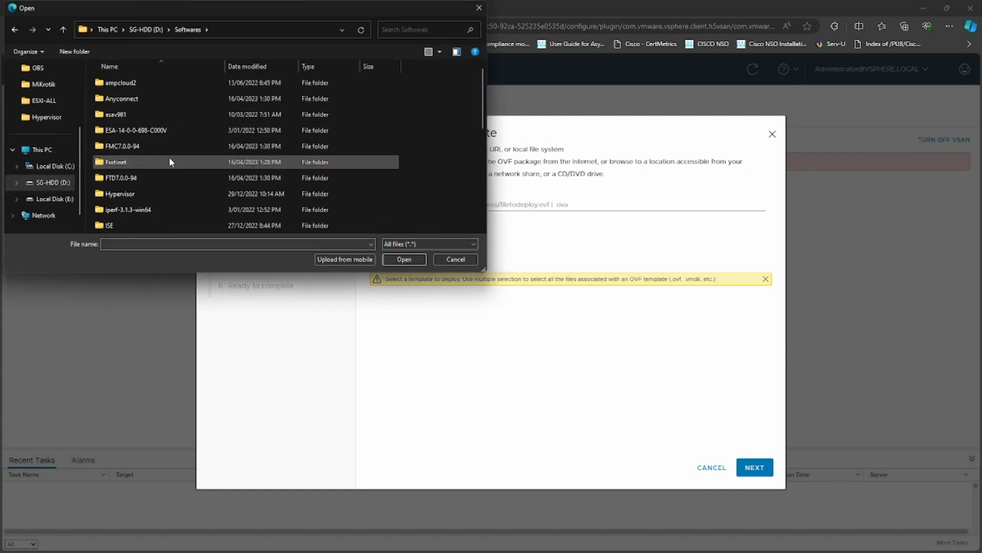
pyautogui.scroll(-4, 164, 178)
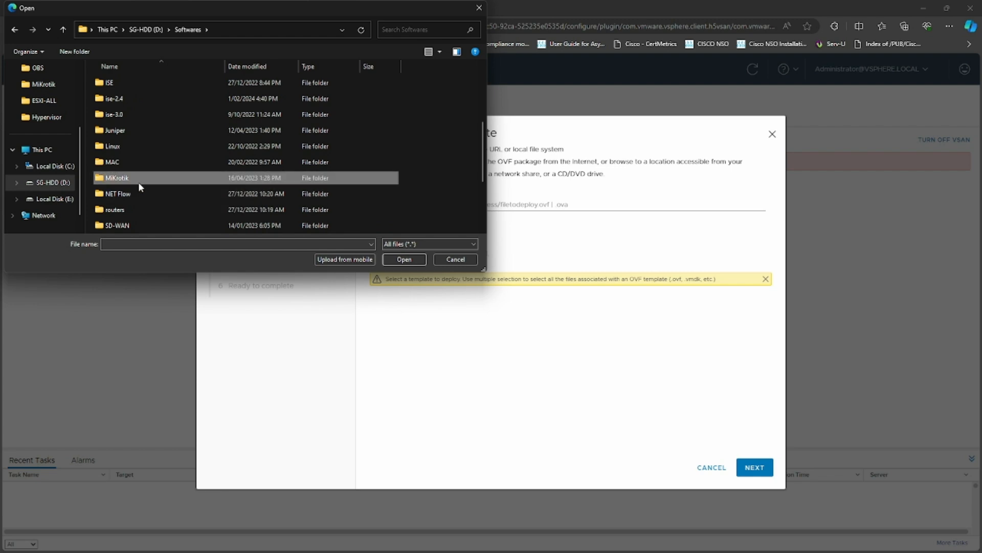
pyautogui.doubleClick(137, 179)
pyautogui.click(154, 99)
pyautogui.click(404, 259)
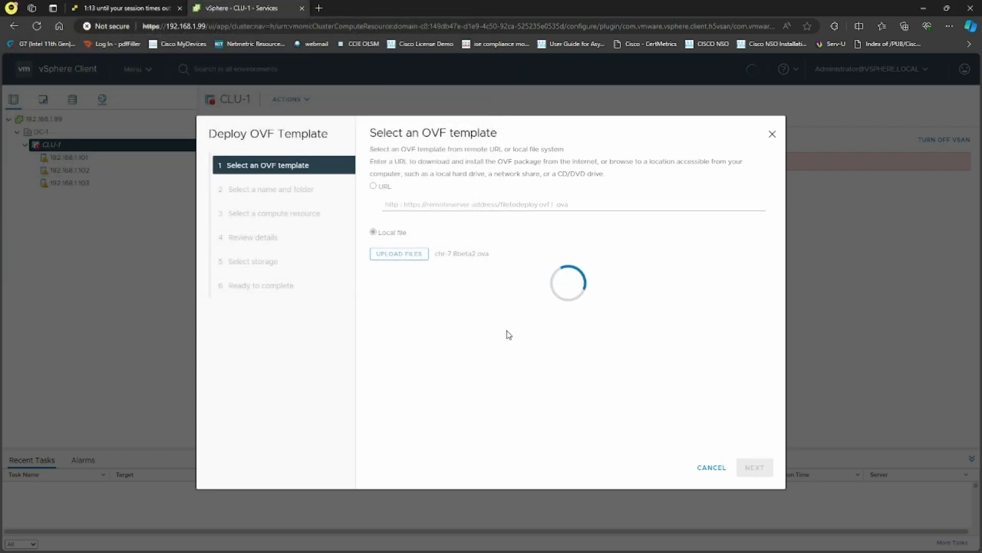
# Place the VM under DC-1 and replace its default name, typing 'M'.
pyautogui.click(755, 468)
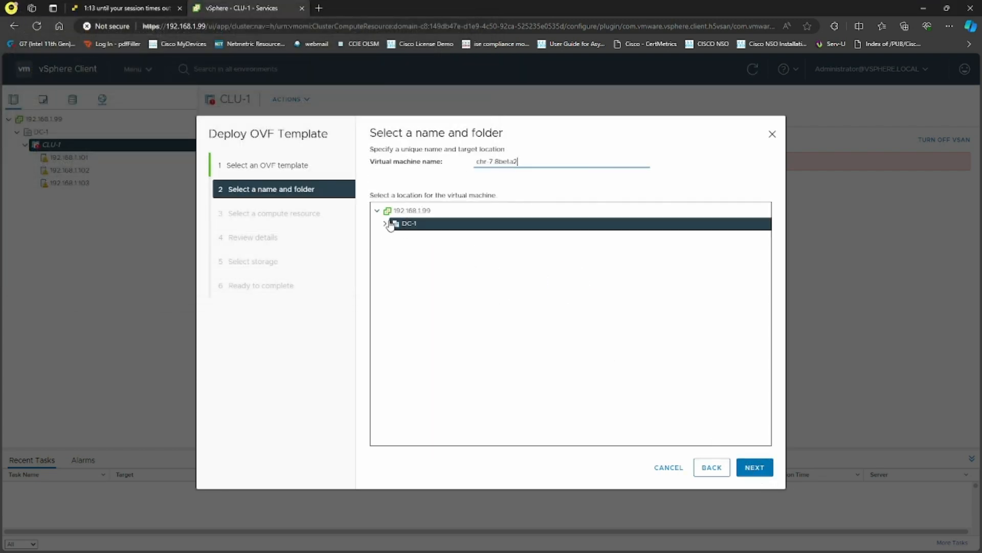
pyautogui.click(385, 223)
pyautogui.moveTo(536, 162); pyautogui.dragTo(441, 149)
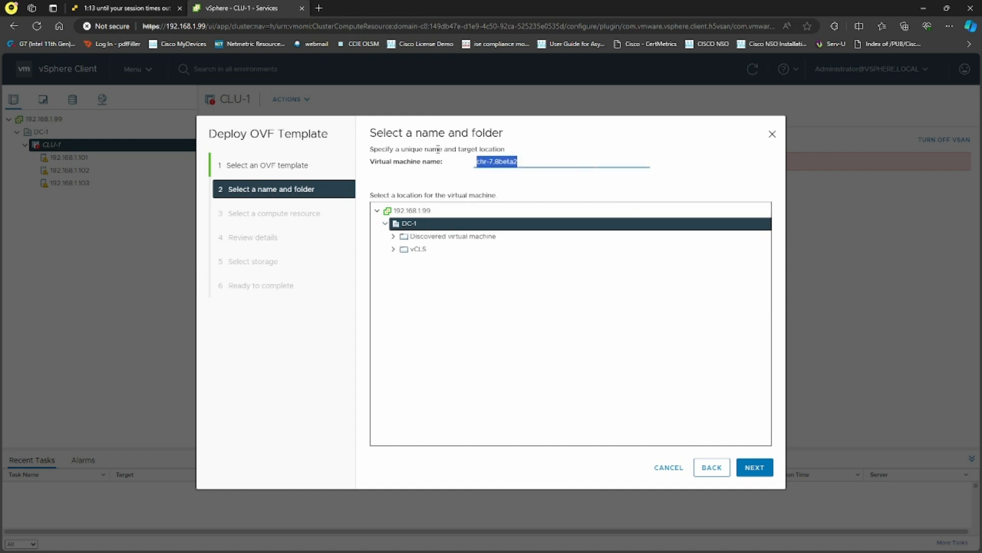
pyautogui.write('MKT')
# Select cluster CLU-1 as the compute resource and proceed to Review details.
pyautogui.click(754, 467)
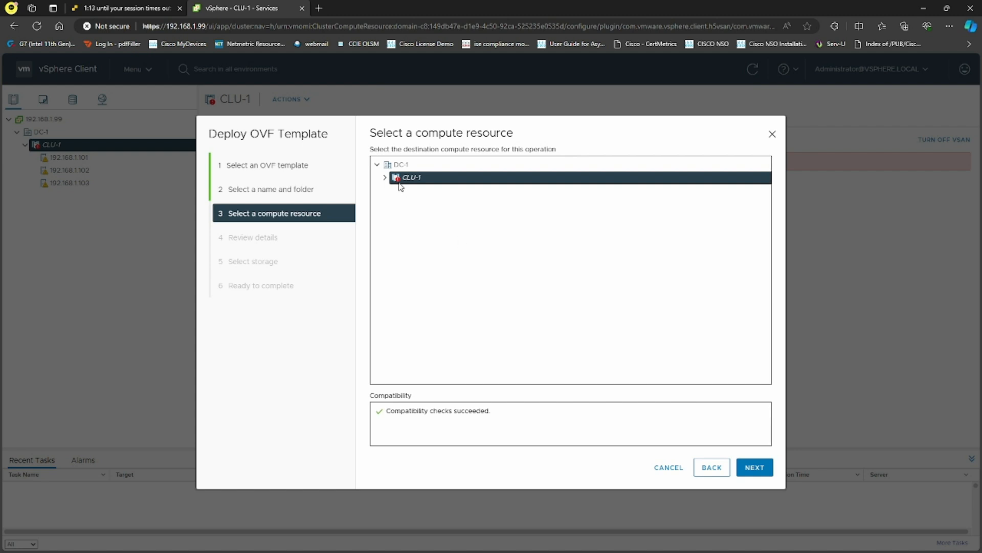
pyautogui.click(384, 178)
pyautogui.click(441, 191)
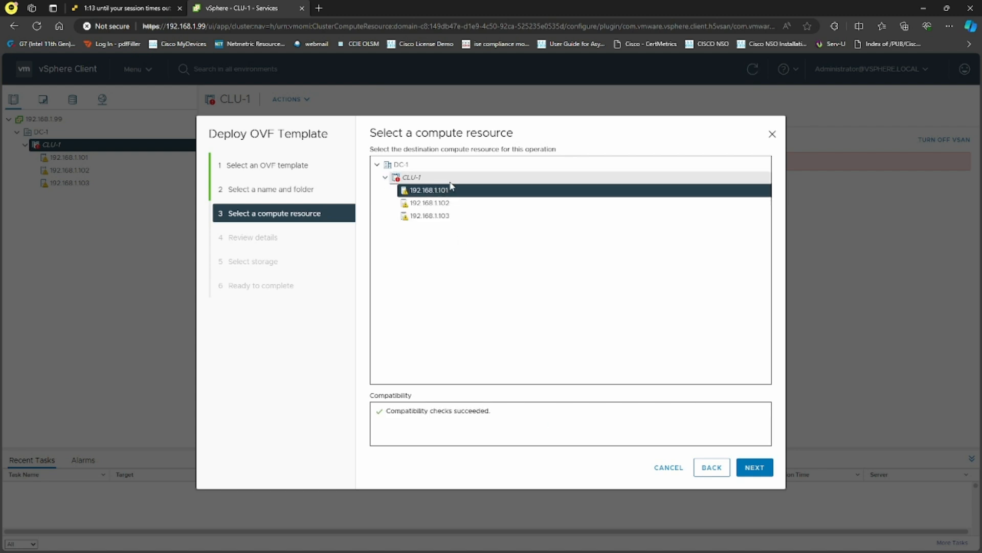
pyautogui.click(450, 182)
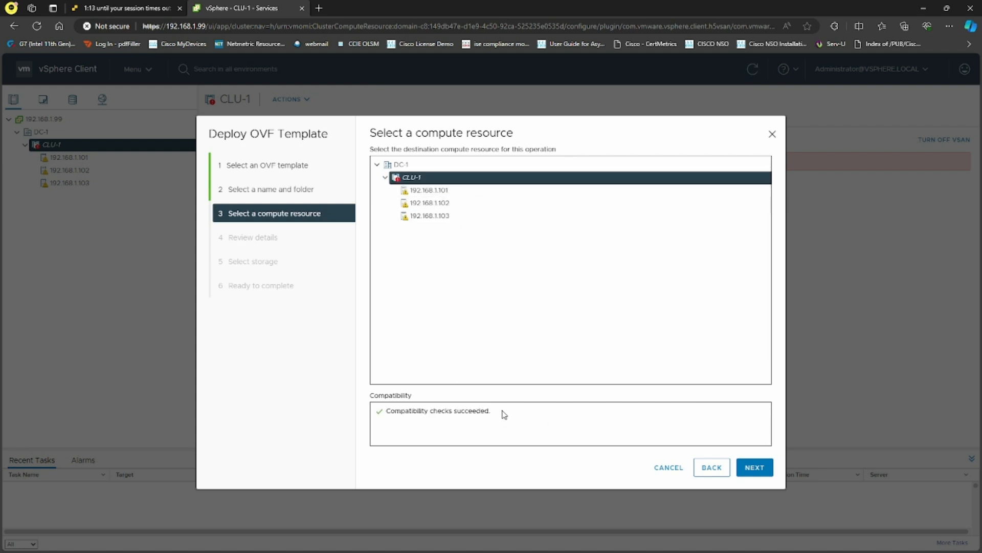
pyautogui.moveTo(496, 413); pyautogui.dragTo(402, 412)
pyautogui.click(755, 467)
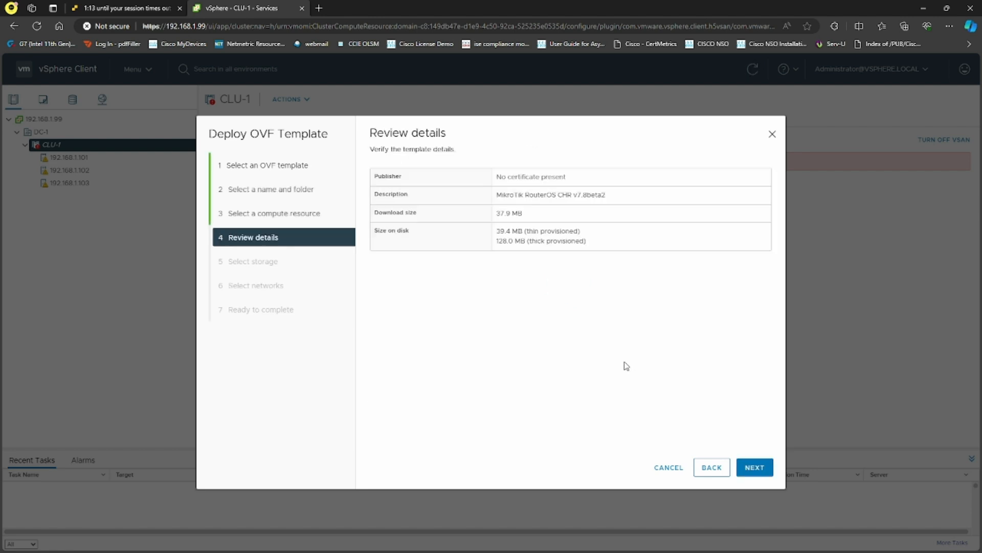
# Store the VM on datastore1 with the Thin Provision virtual disk format.
pyautogui.click(759, 467)
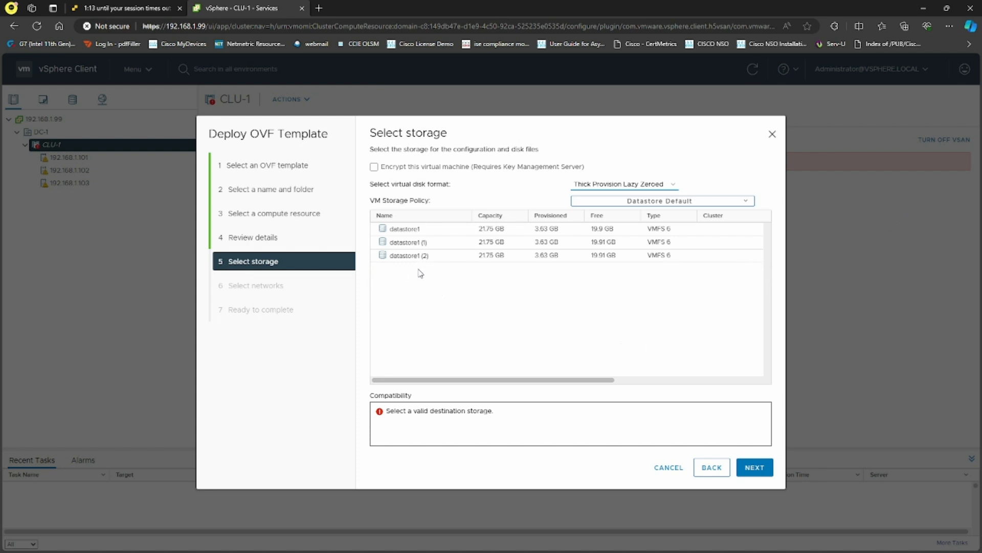
pyautogui.click(385, 228)
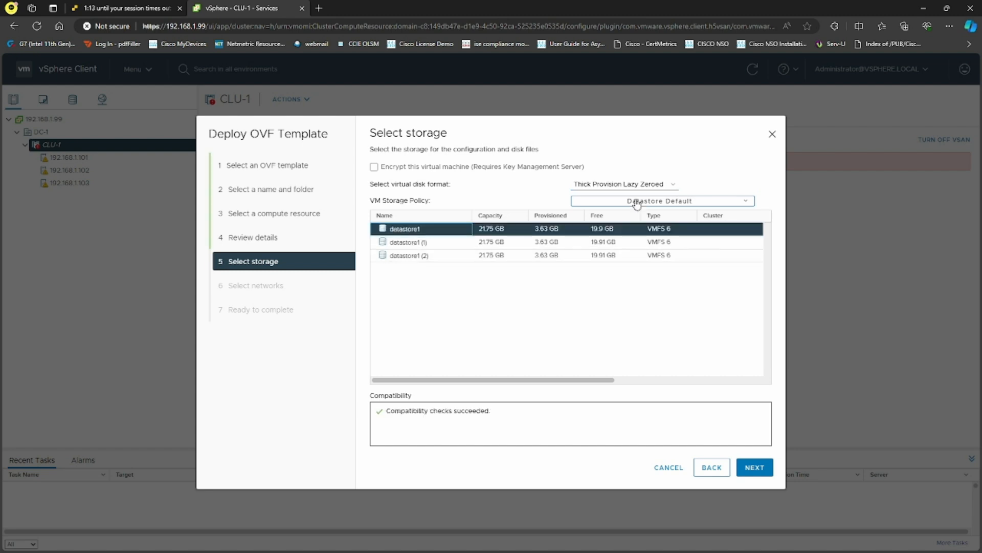
pyautogui.click(656, 187)
pyautogui.click(607, 215)
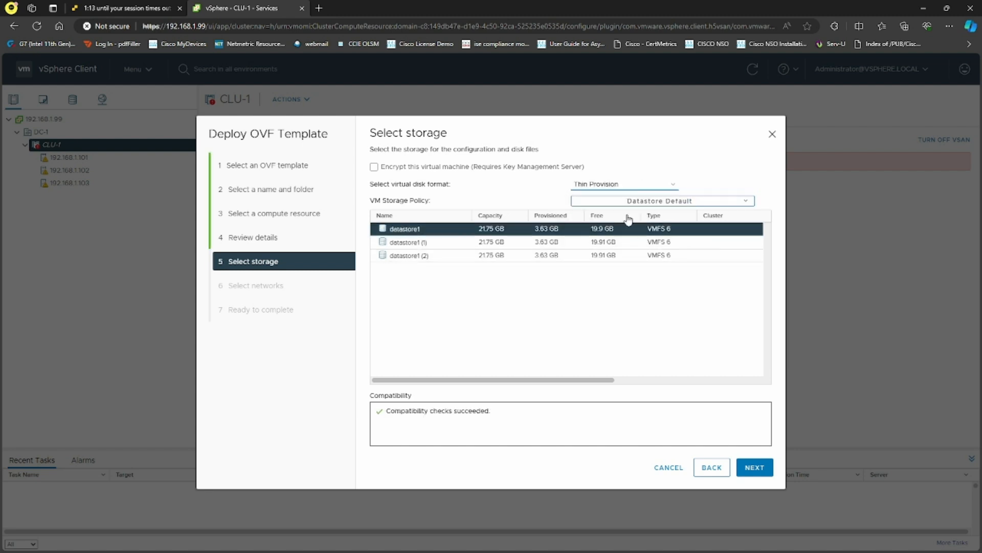
# Cancel the OVF deployment at network selection and refresh the CLU-1 vSAN Services page.
pyautogui.click(752, 468)
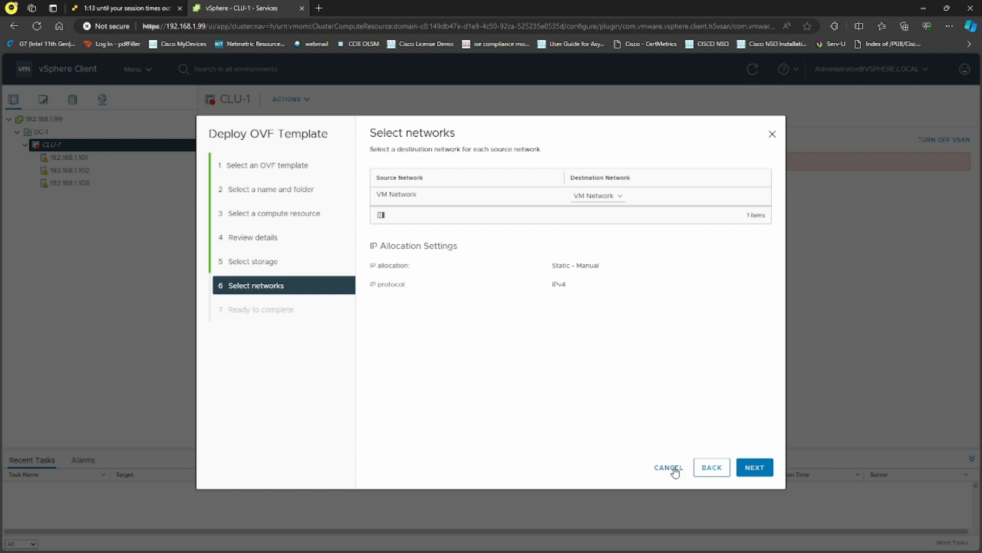
pyautogui.click(669, 468)
pyautogui.click(752, 69)
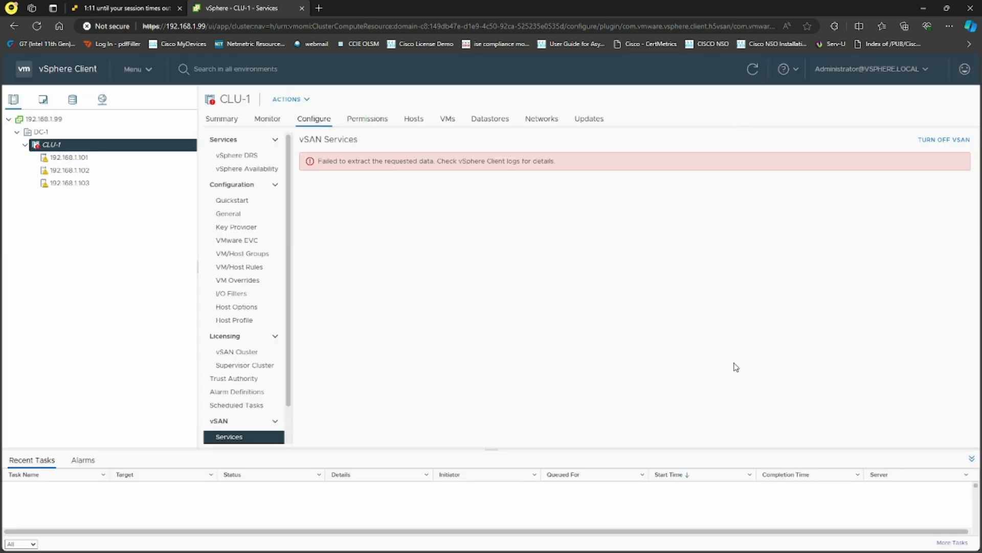
# Refresh the CLU-1 vSAN Services page twice to retry loading the services list.
pyautogui.click(753, 72)
pyautogui.click(752, 68)
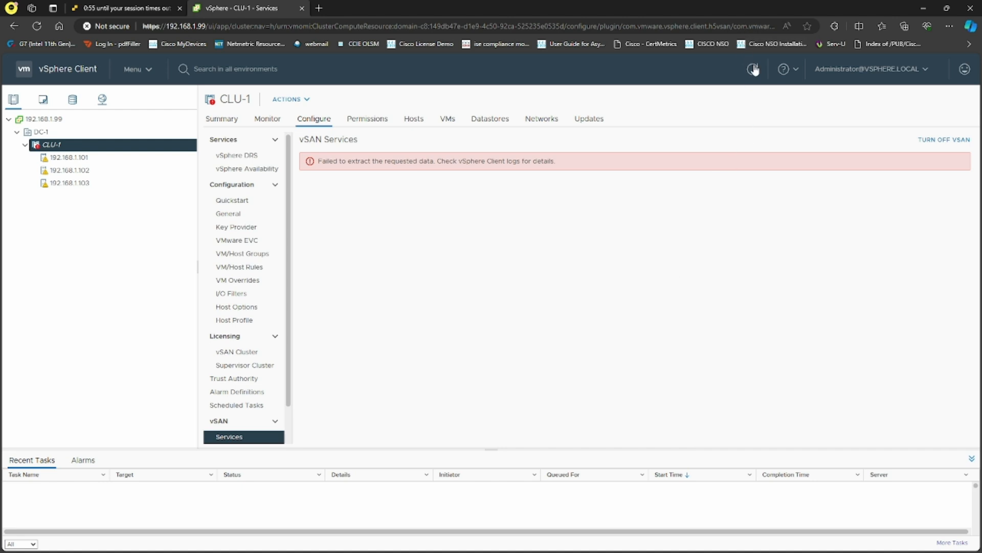